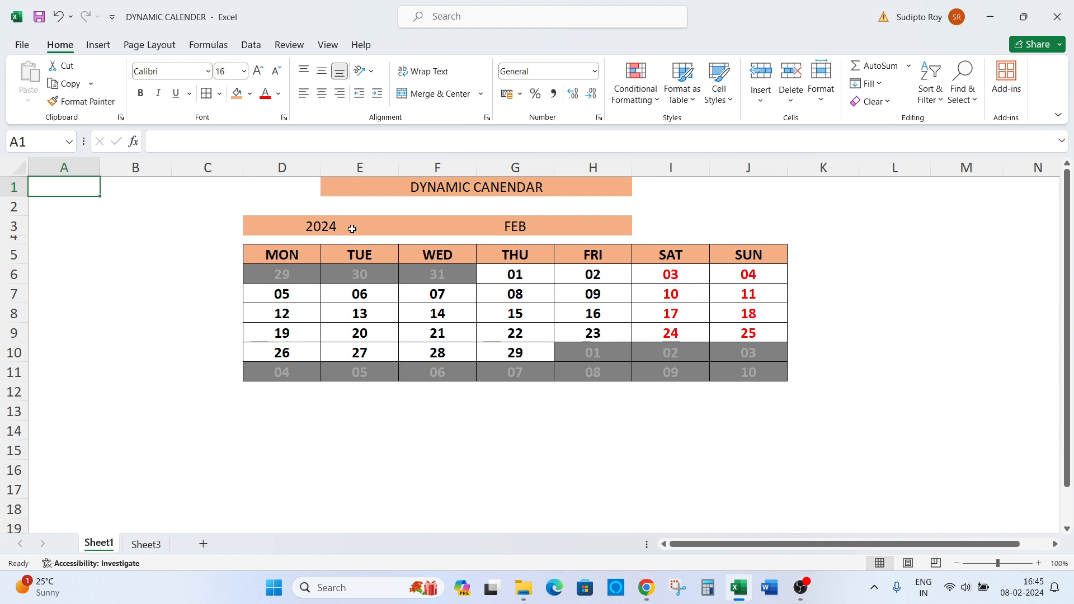
# Step: Enter the years 1900 in cell L1 and 2030 in cell L2 beside the sample calendar
pyautogui.click(352, 229)
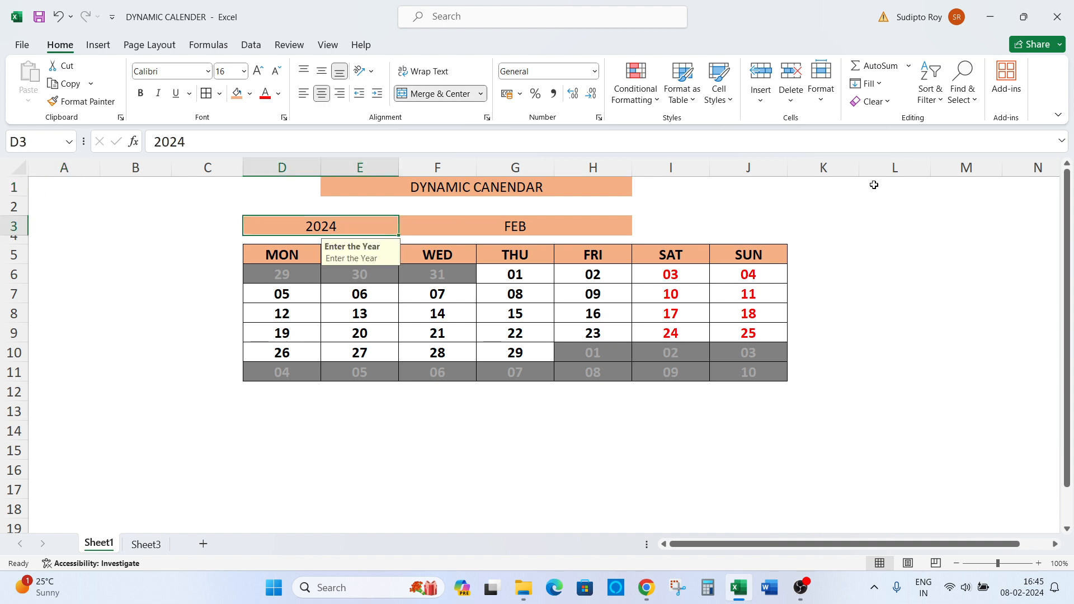
pyautogui.click(894, 185)
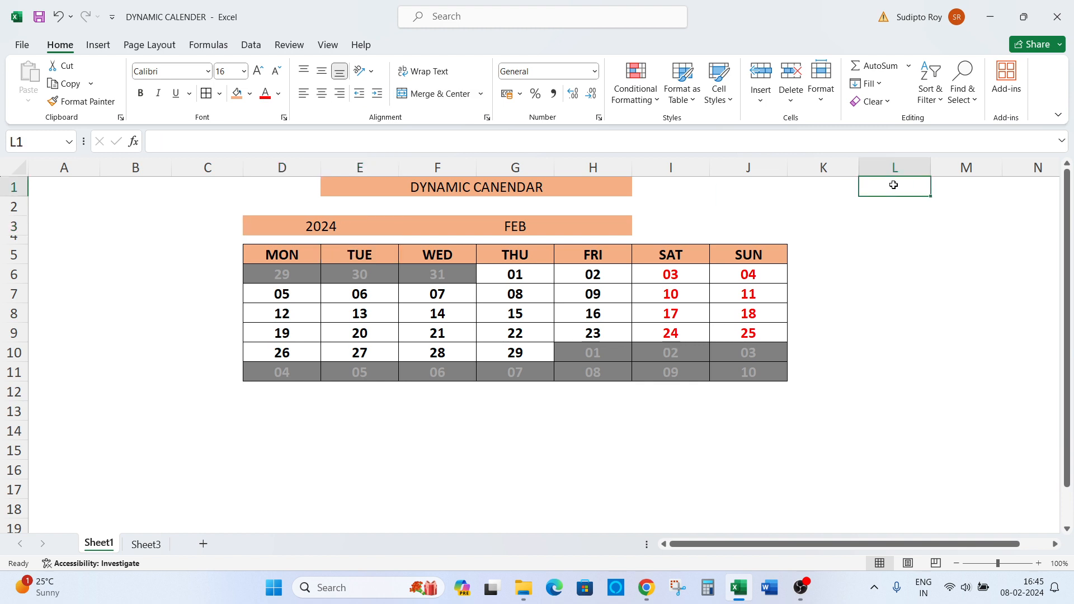
pyautogui.write('19')
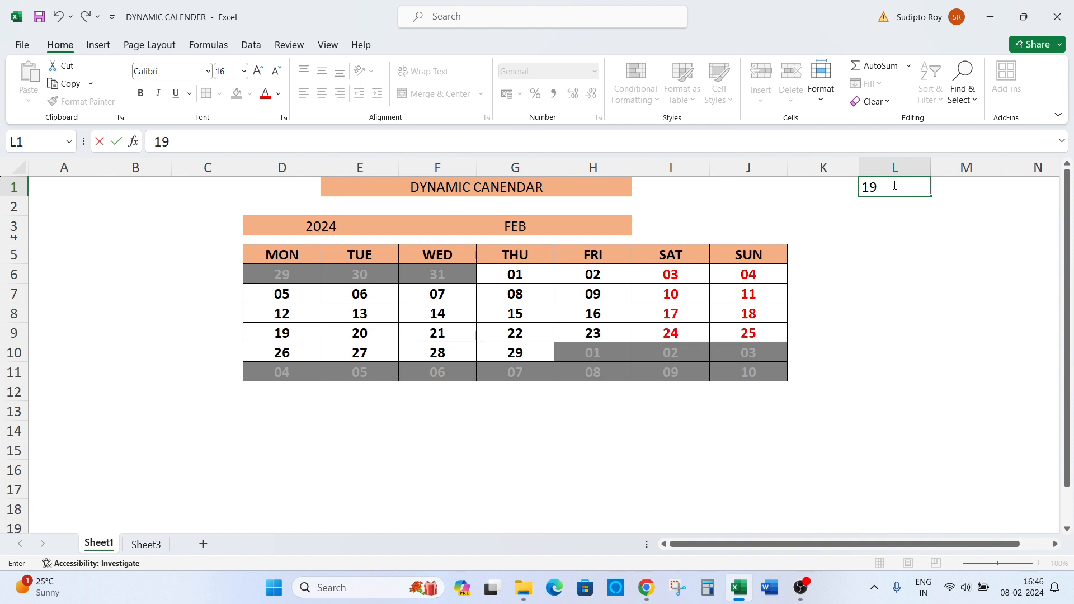
pyautogui.write('00')
pyautogui.press('Return')
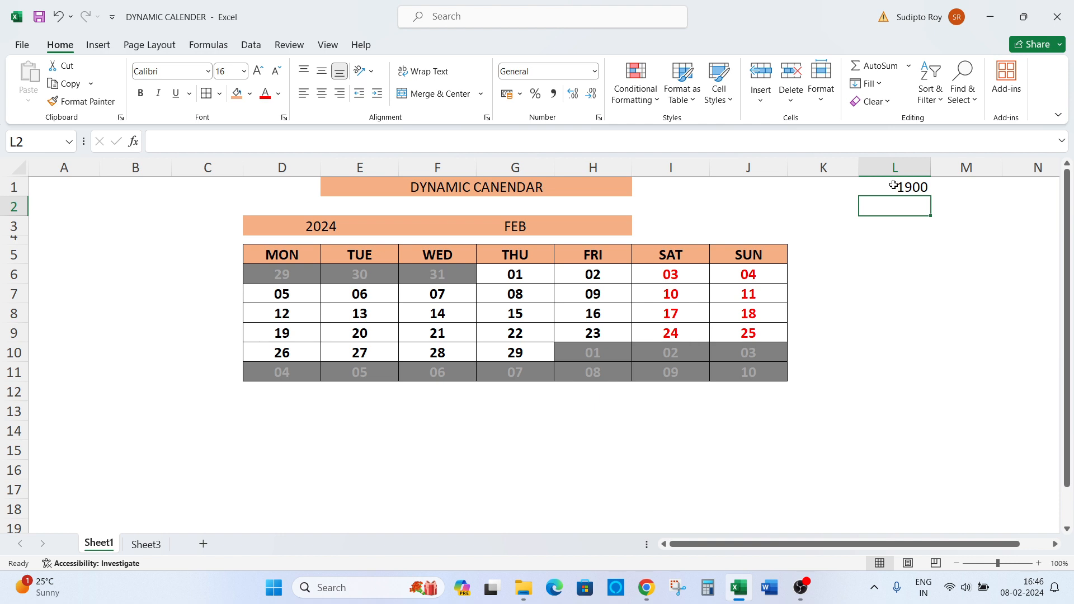
pyautogui.write('20230')
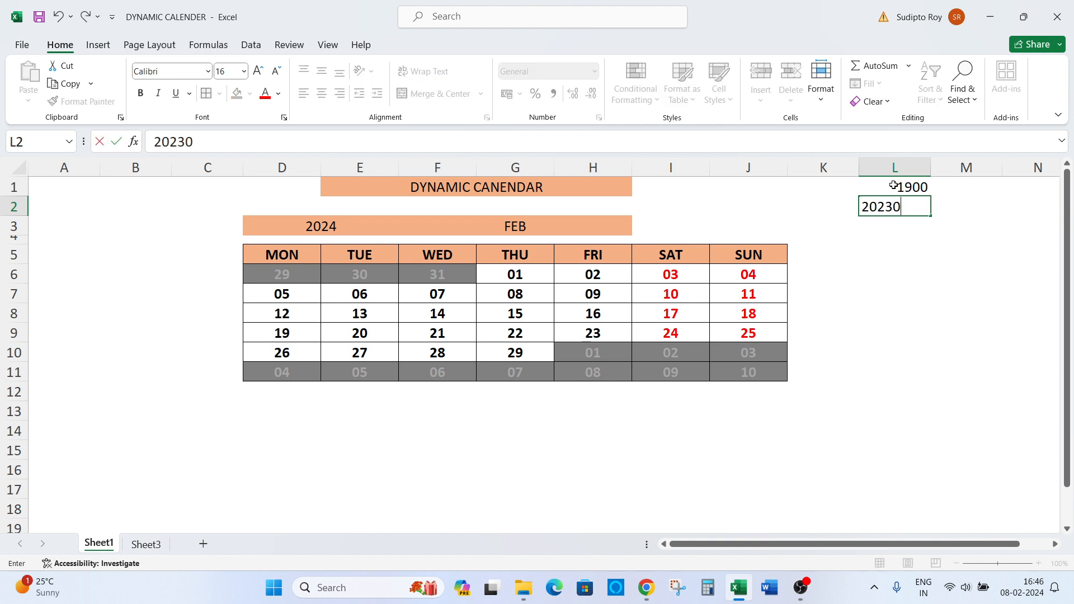
pyautogui.press('BackSpace')
pyautogui.press('BackSpace')
pyautogui.press('BackSpace')
pyautogui.write('30')
pyautogui.press('Return')
# Step: Look through the month choices offered in cell F3 without changing the selected month
pyautogui.press('Up')
pyautogui.press('Up')
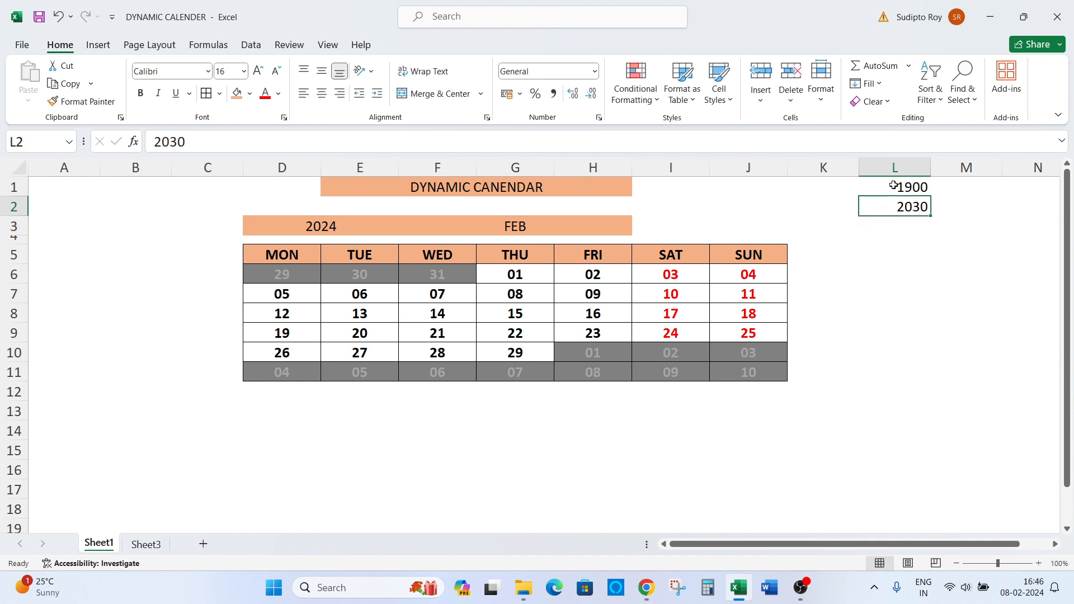
pyautogui.press('Down')
pyautogui.press('Left')
pyautogui.press('Left')
pyautogui.press('Left')
pyautogui.press('Left')
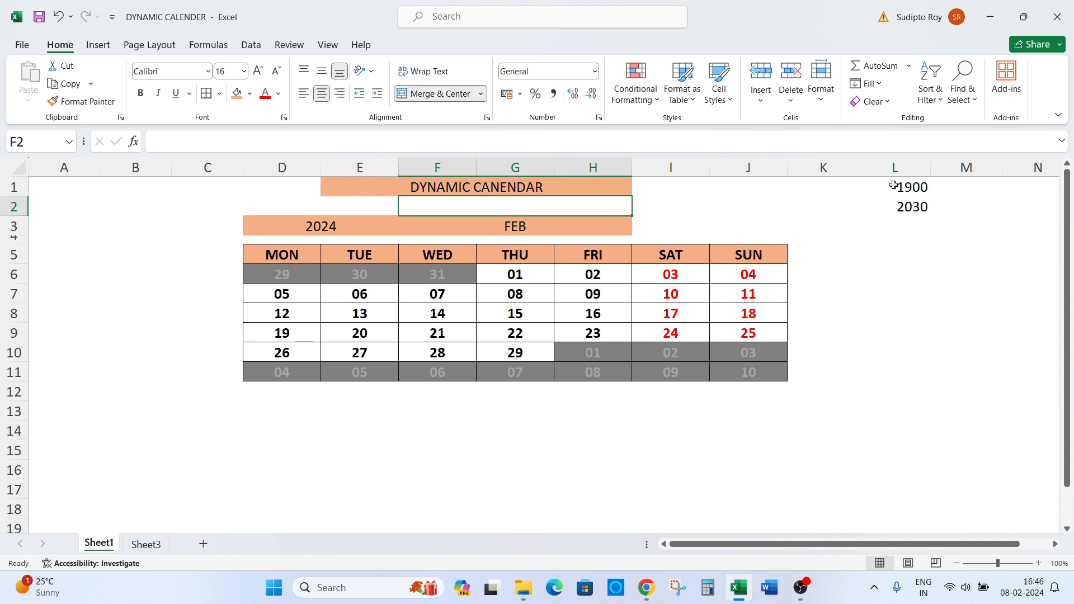
pyautogui.press('Left')
pyautogui.press('Down')
pyautogui.press('Right')
pyautogui.hotkey('alt', 'Down')
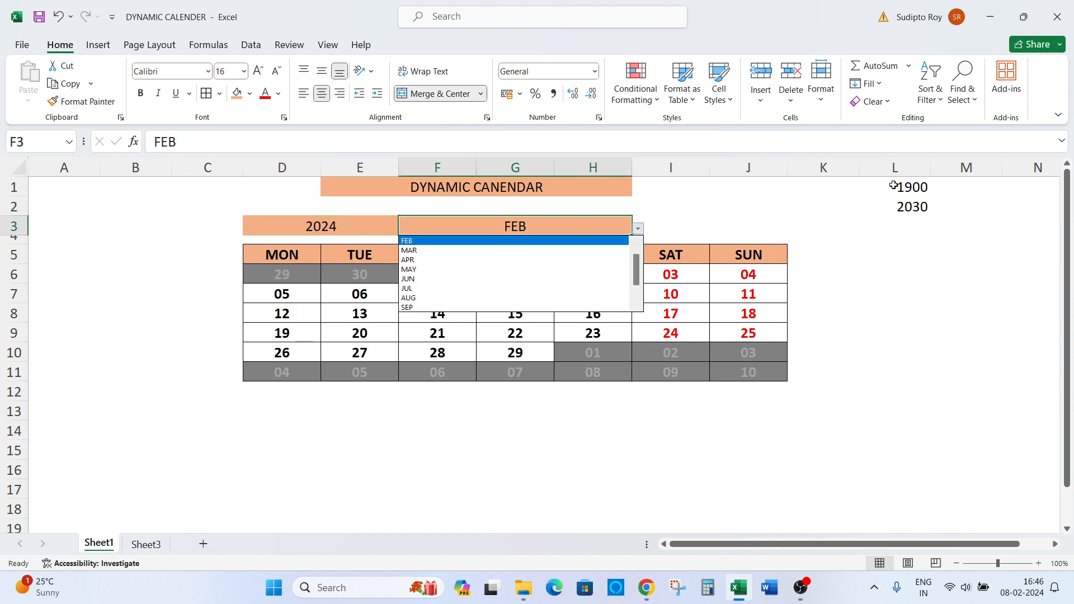
pyautogui.press('Down')
pyautogui.press('Down')
pyautogui.press('Escape')
# Step: Set the calendar year in cell D3 to 1900
pyautogui.press('Left')
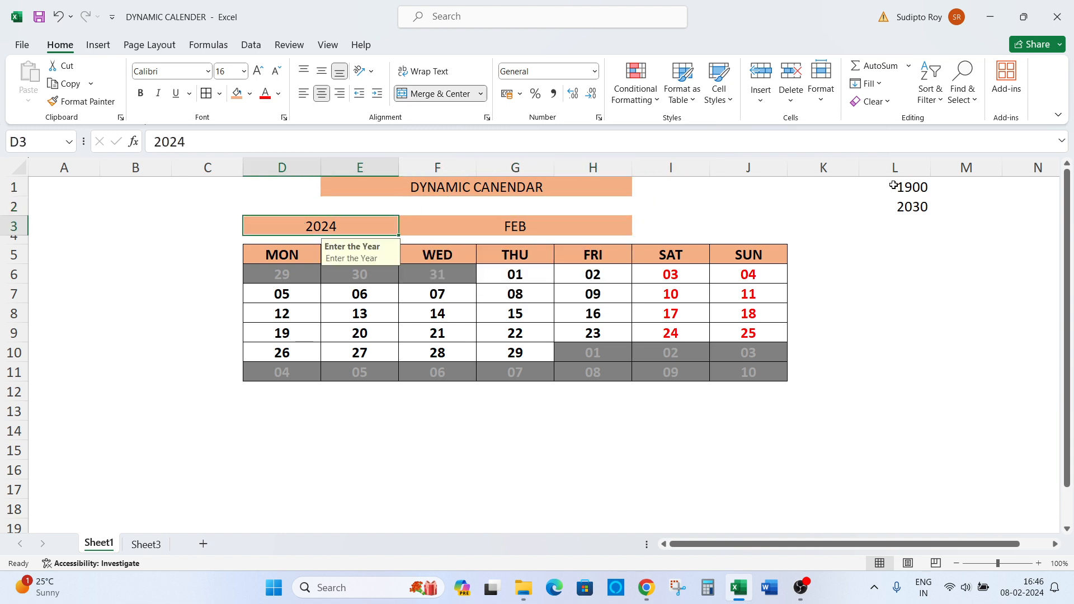
pyautogui.write('2002')
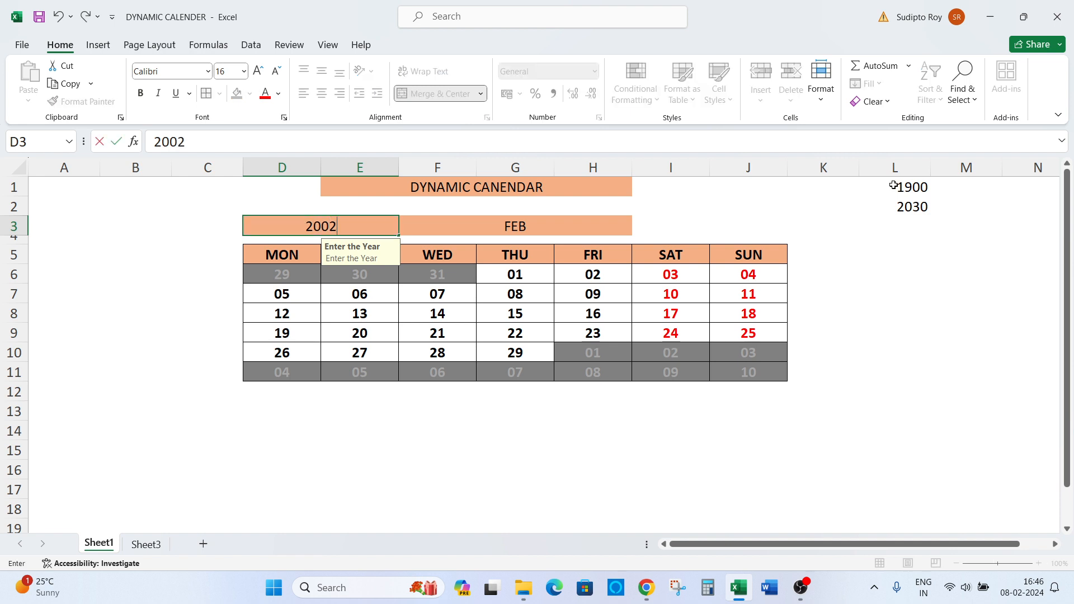
pyautogui.press('Escape')
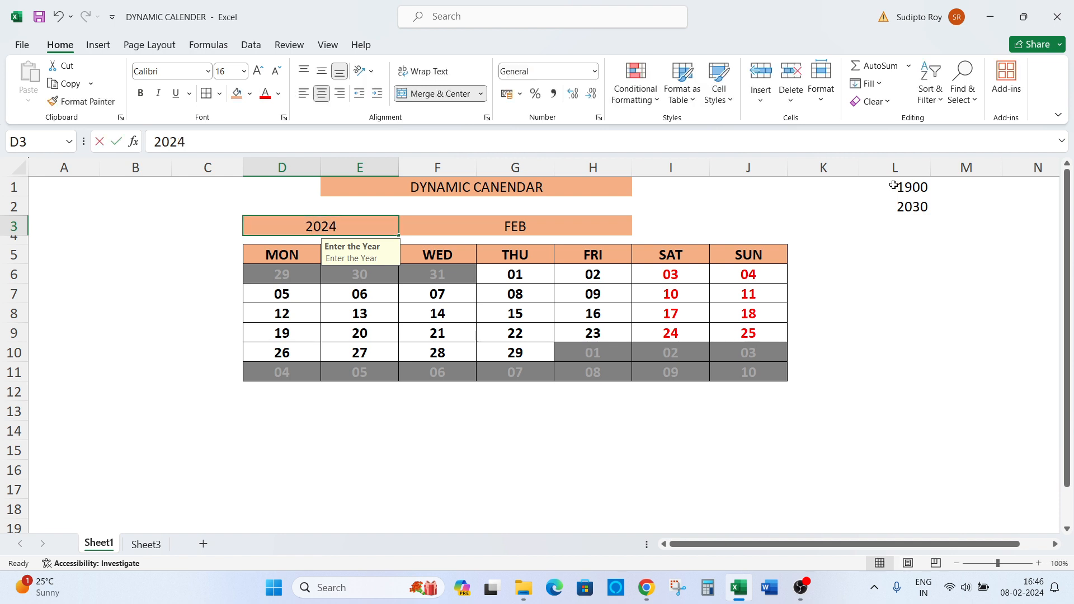
pyautogui.write('1900')
pyautogui.press('Return')
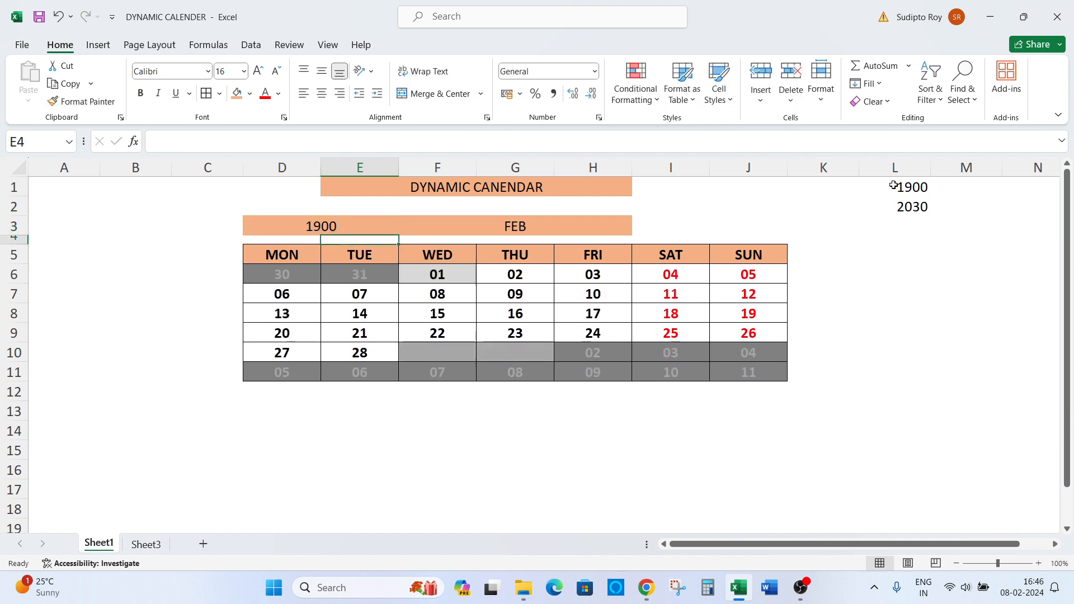
# Step: Set the calendar year in cell D3 to 2030
pyautogui.press('Up')
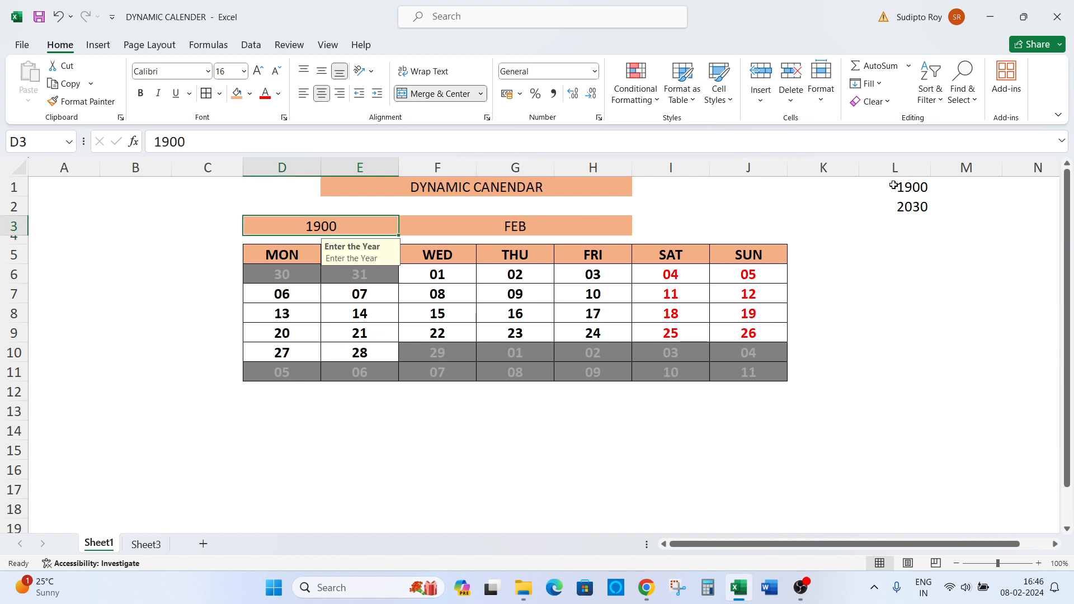
pyautogui.write('2030')
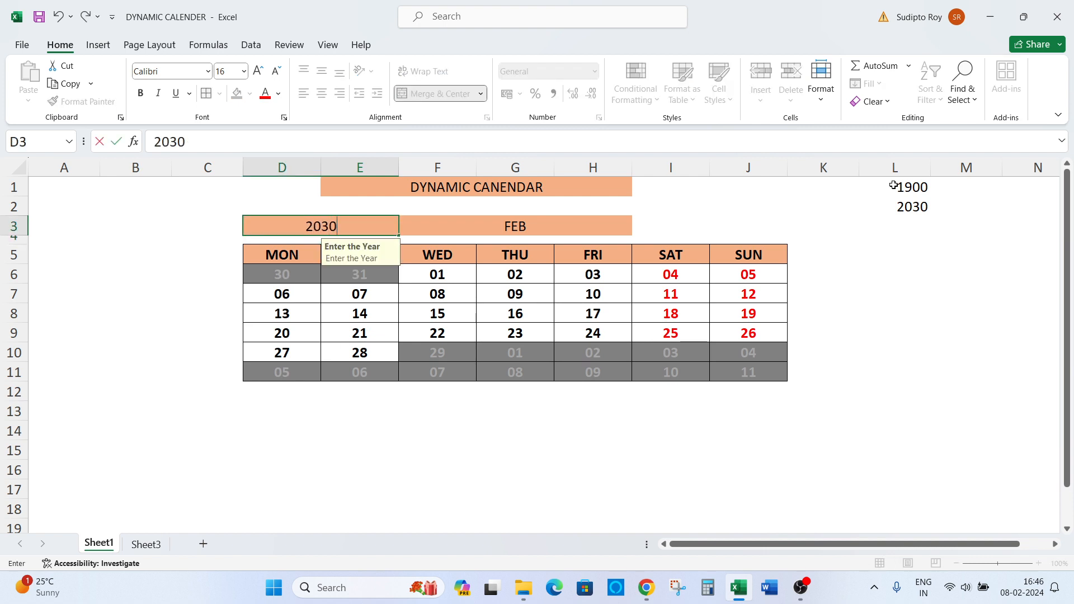
pyautogui.press('Return')
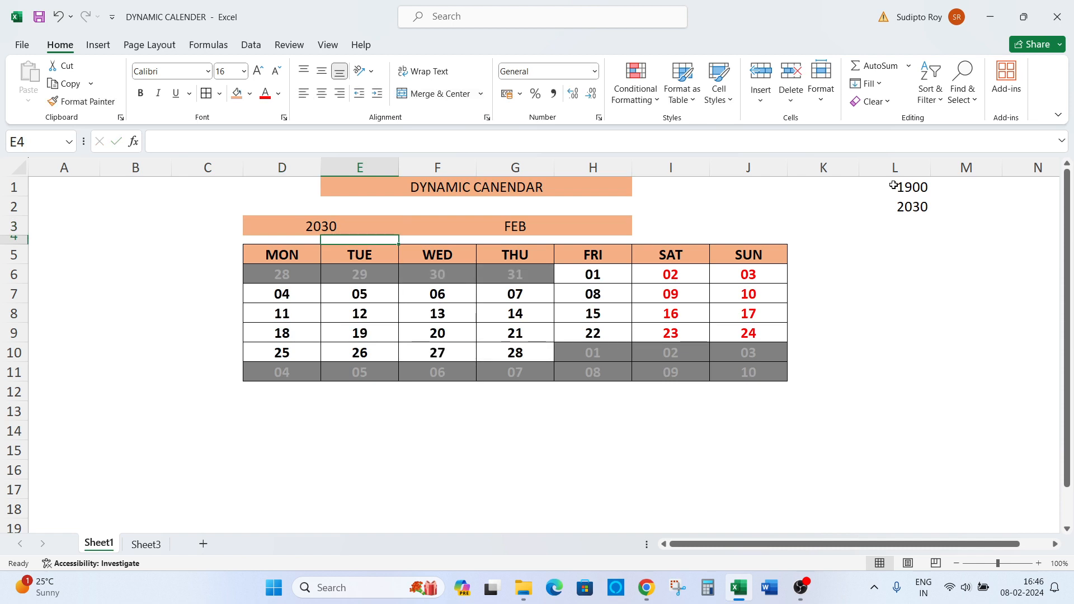
# Step: Check the month list next to the calendar year and close it without picking a month
pyautogui.press('Up')
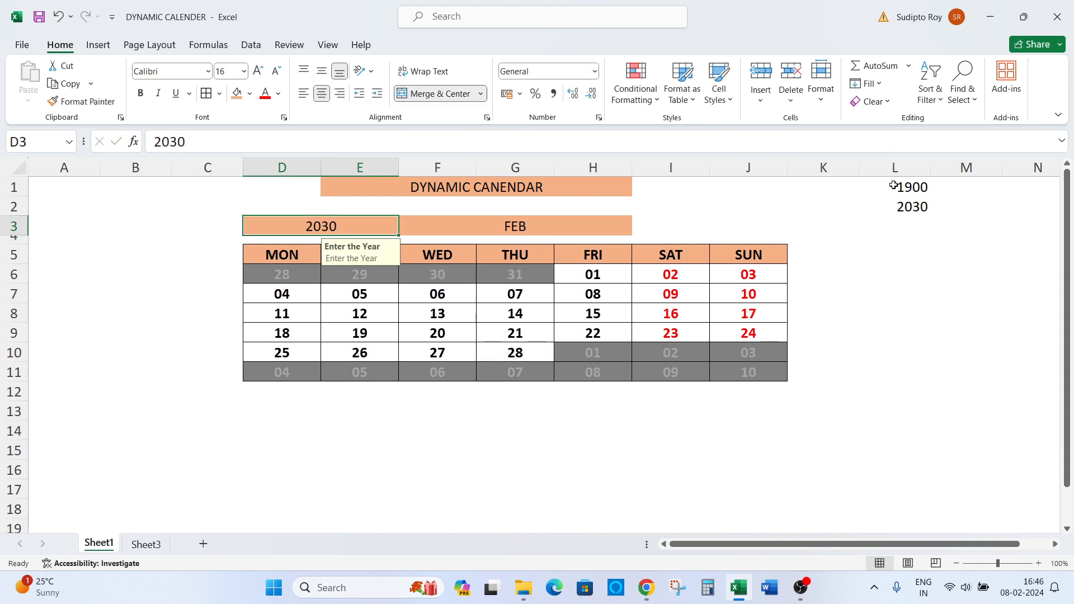
pyautogui.press('Right')
pyautogui.hotkey('alt', 'Down')
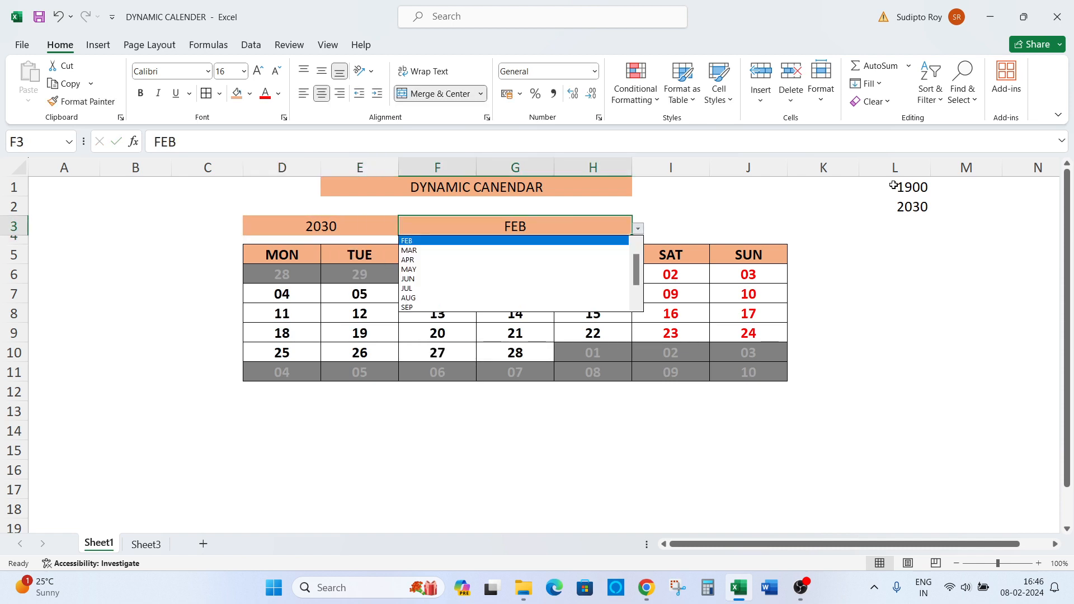
pyautogui.press('Escape')
pyautogui.press('Up')
pyautogui.press('Up')
pyautogui.press('Left')
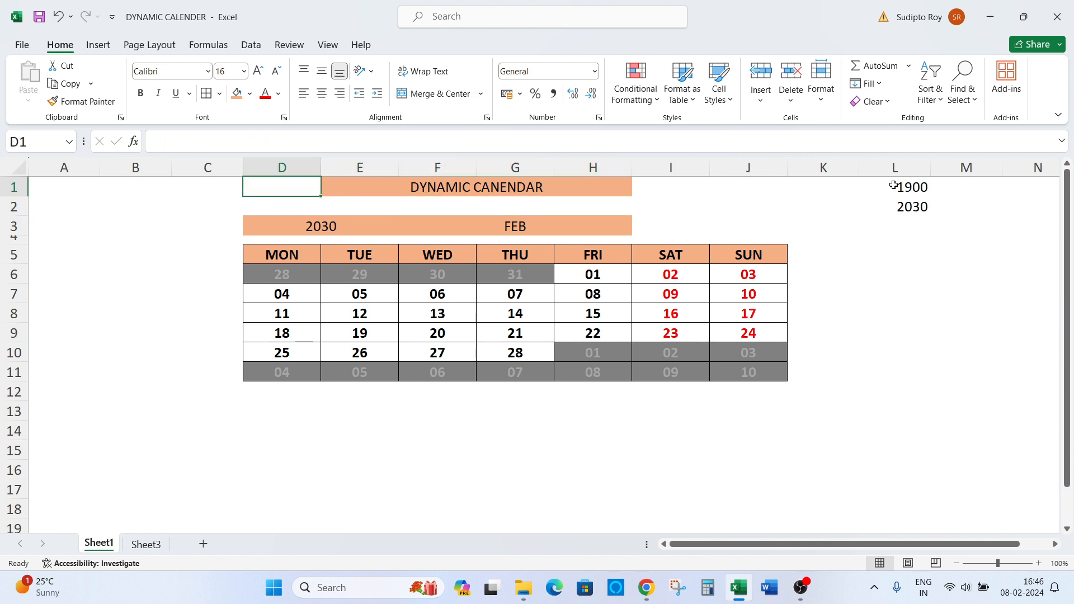
pyautogui.press('Down')
pyautogui.press('Down')
pyautogui.press('Right')
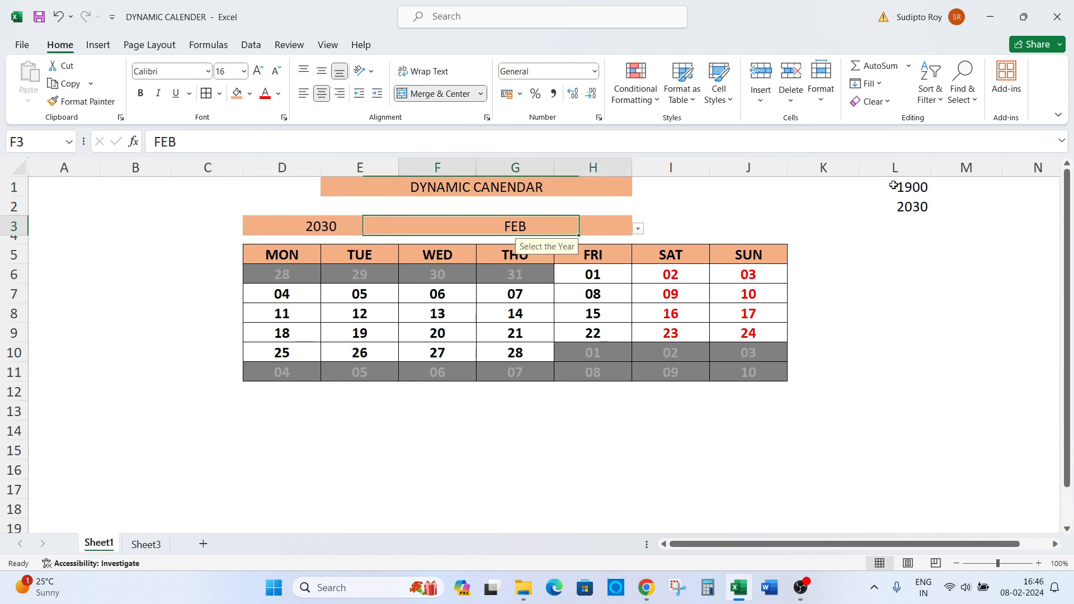
pyautogui.press('Right')
pyautogui.press('Left')
pyautogui.press('Left')
pyautogui.press('Left')
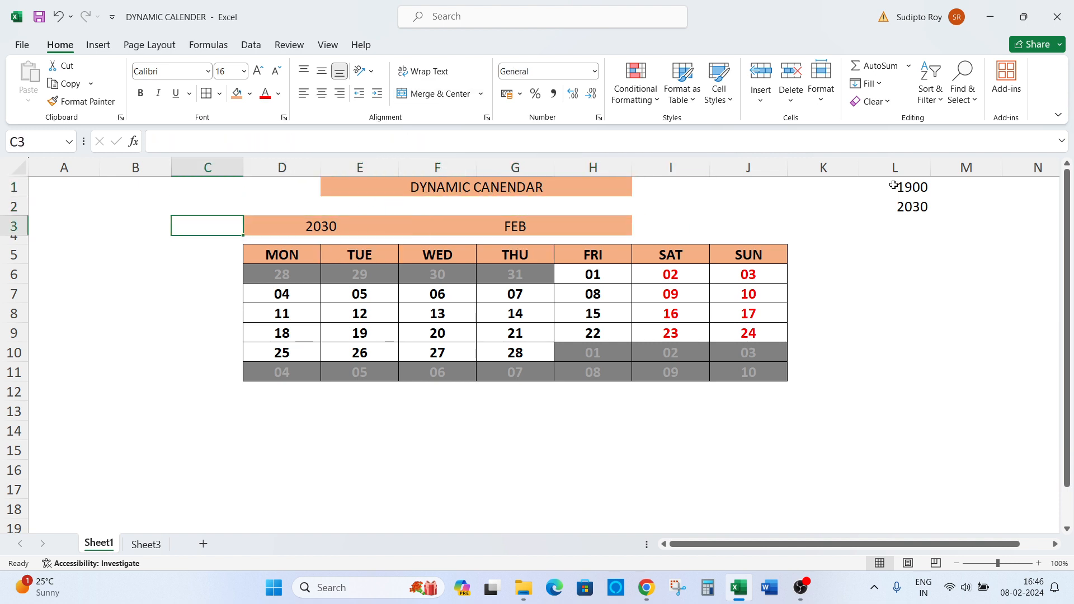
pyautogui.press('Right')
pyautogui.press('Left')
pyautogui.press('Right')
# Step: Review the conditional formatting rules applied to the calendar's date cells D6:J11
pyautogui.press('Down')
pyautogui.press('Down')
pyautogui.press('Down')
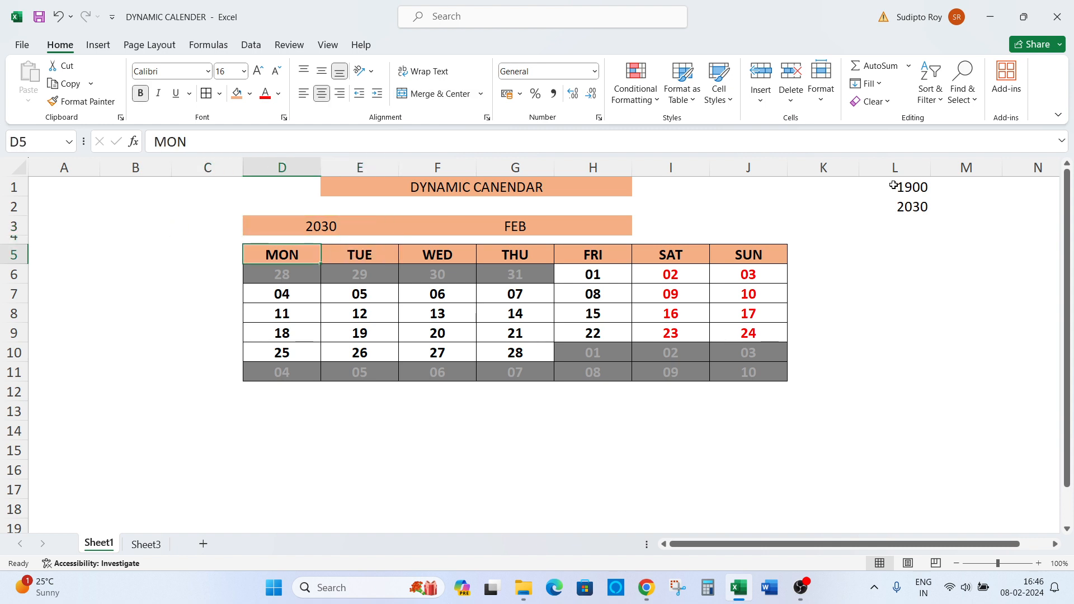
pyautogui.hotkey('ctrl', 'shift', 'Right')
pyautogui.hotkey('ctrl', 'shift', 'Down')
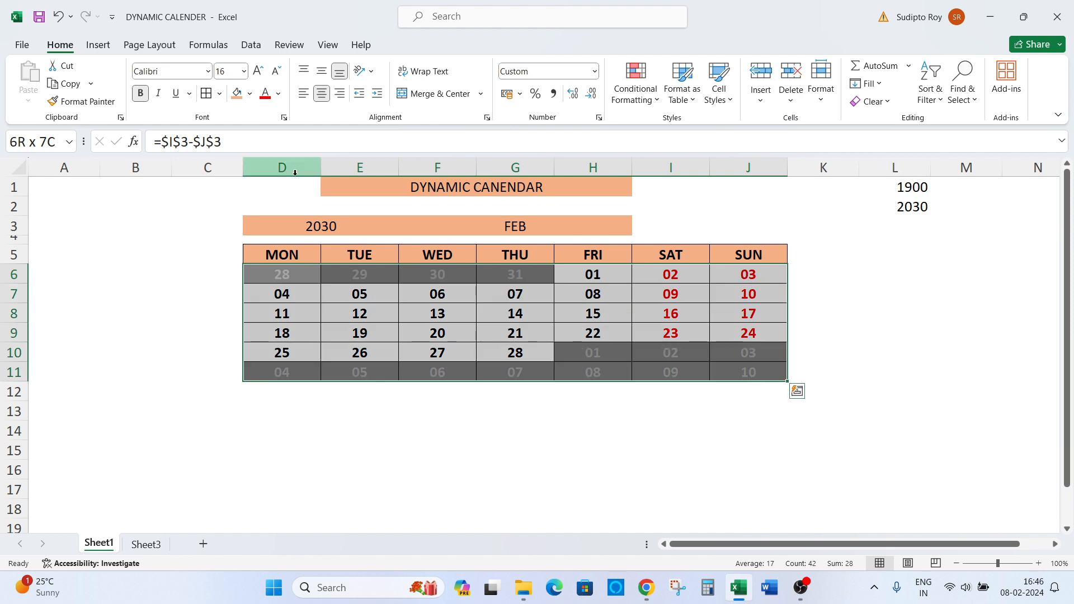
pyautogui.click(632, 104)
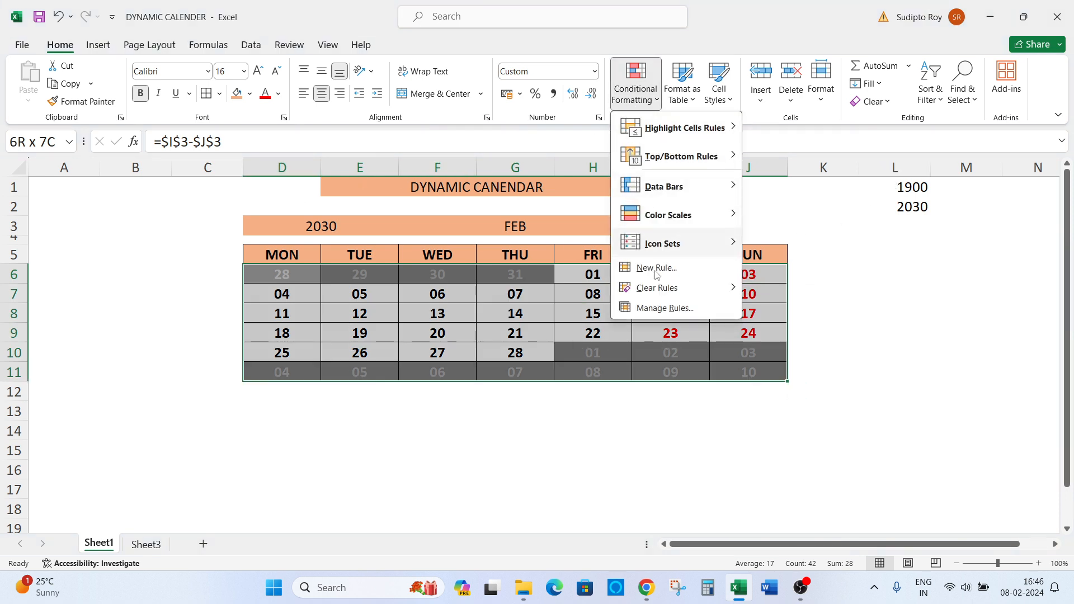
pyautogui.click(656, 308)
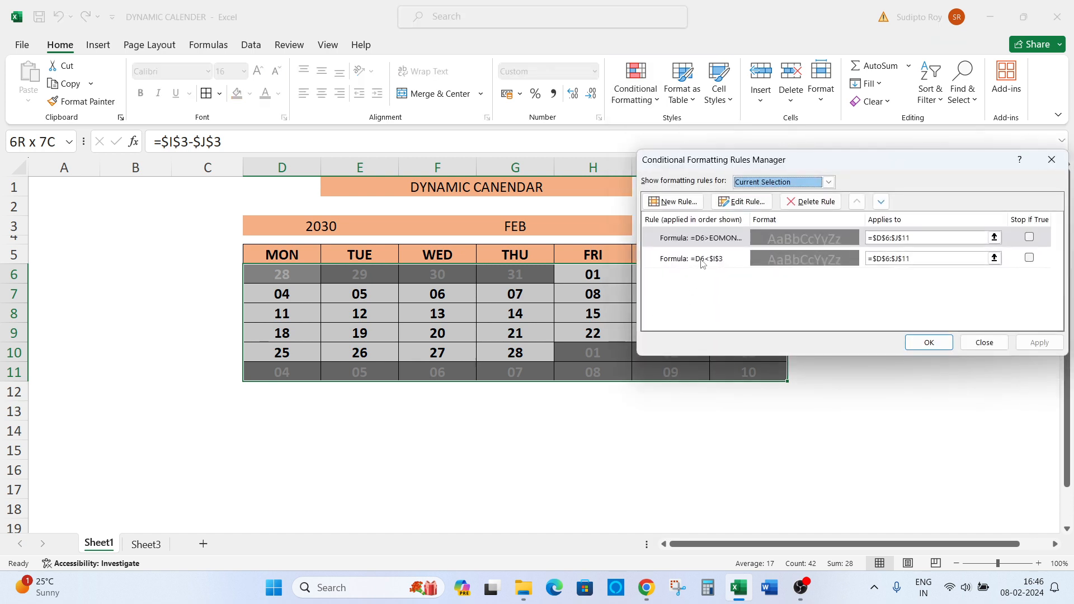
pyautogui.press('Escape')
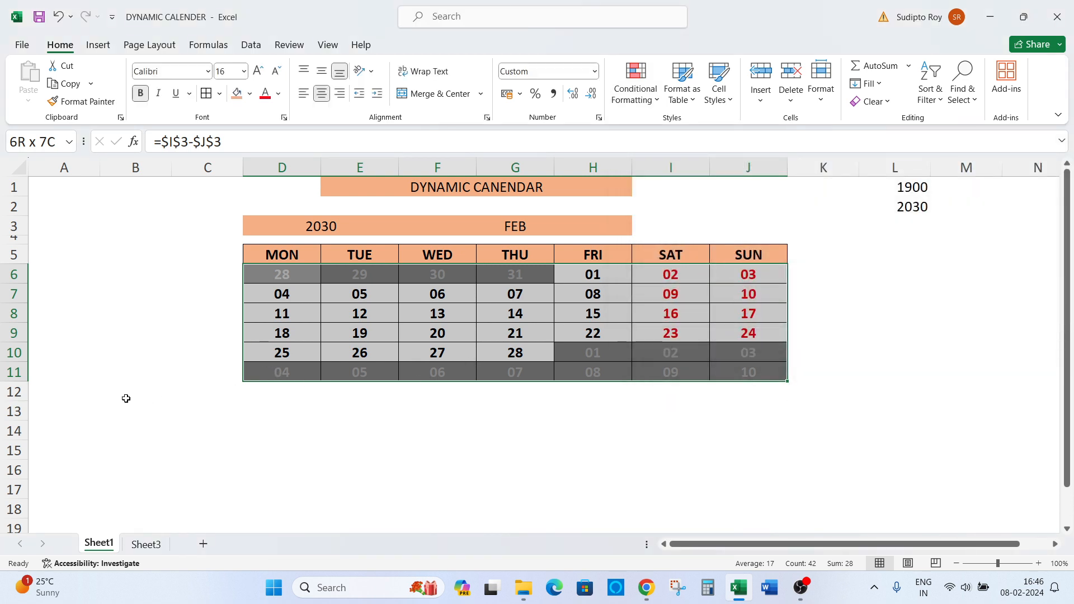
pyautogui.click(126, 397)
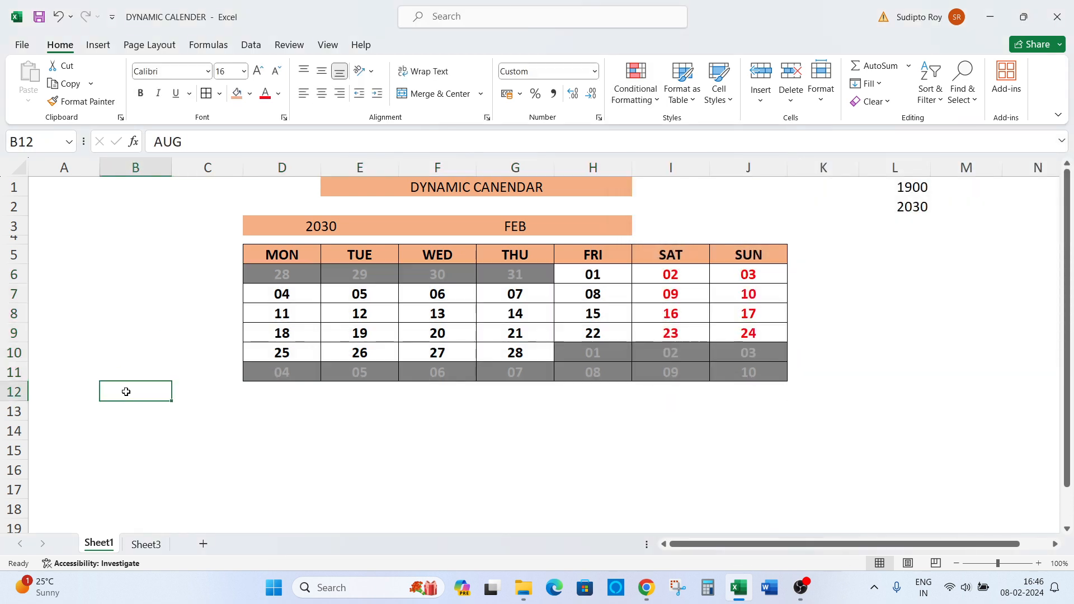
# Step: On Sheet3, enter MON in cell C4 and fill the weekday series across to SUN in I4
pyautogui.click(138, 550)
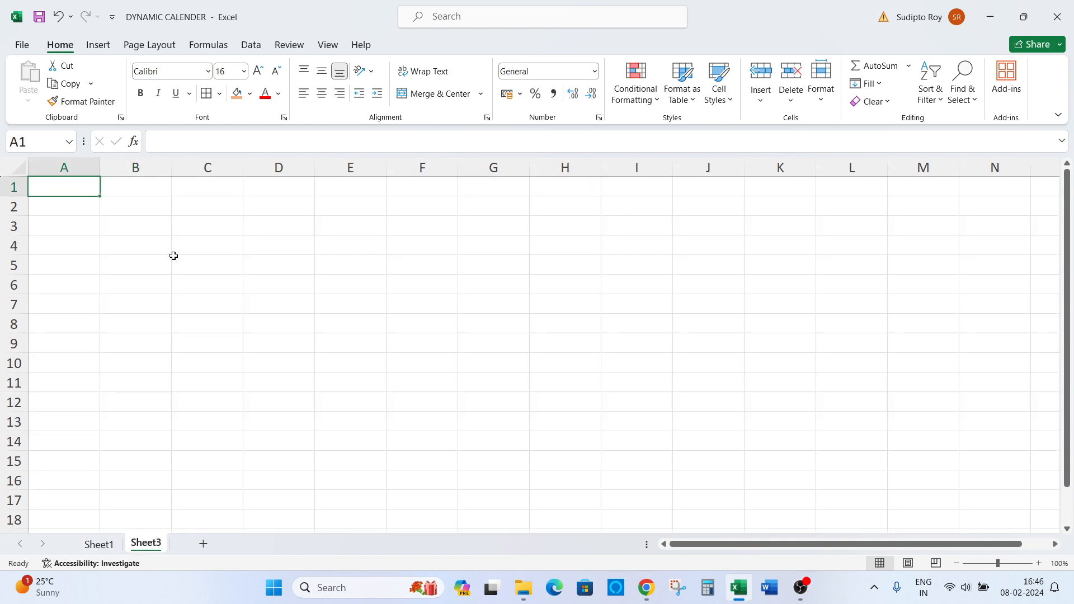
pyautogui.click(213, 247)
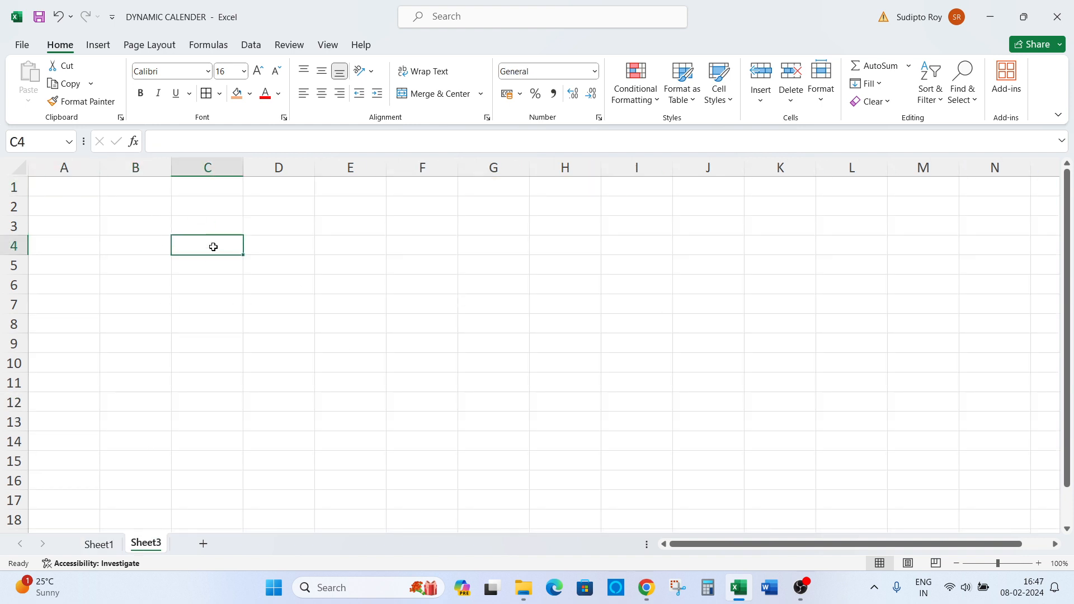
pyautogui.write('M')
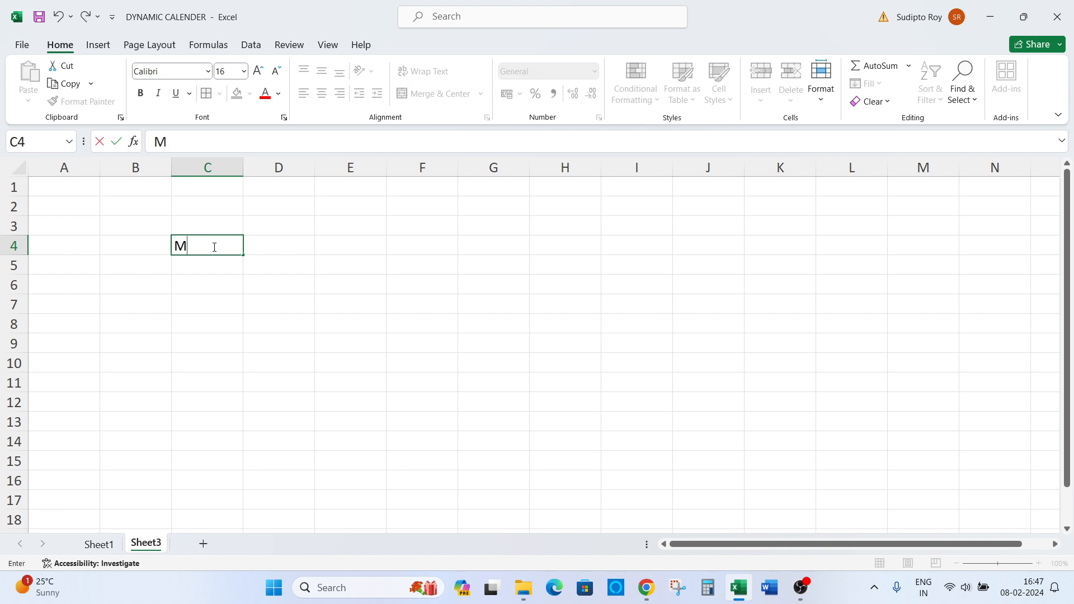
pyautogui.write('ON')
pyautogui.press('Tab')
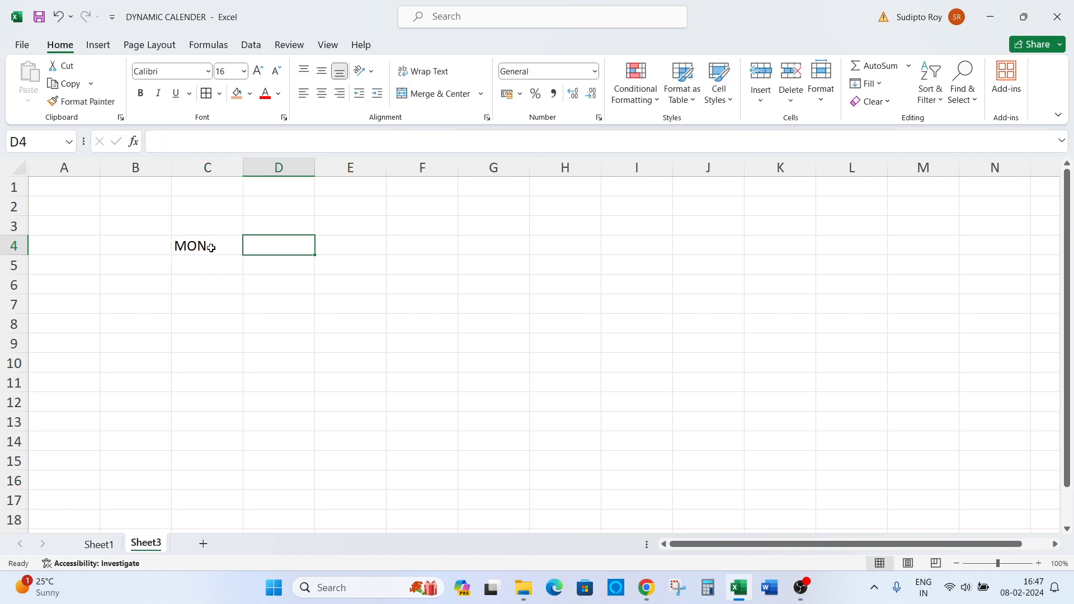
pyautogui.click(211, 248)
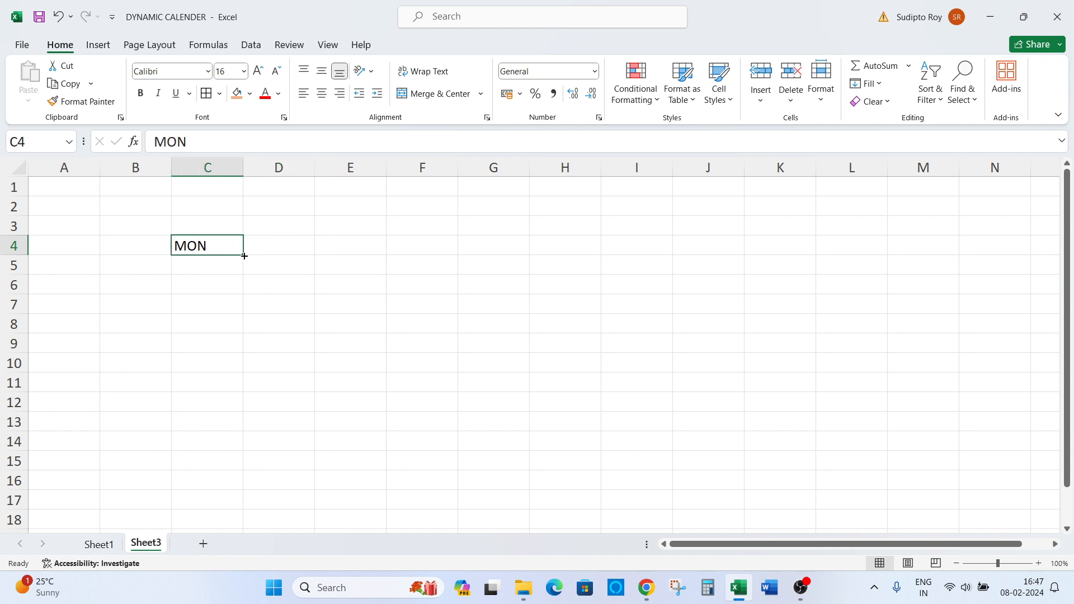
pyautogui.moveTo(244, 255); pyautogui.dragTo(635, 245)
pyautogui.click(376, 402)
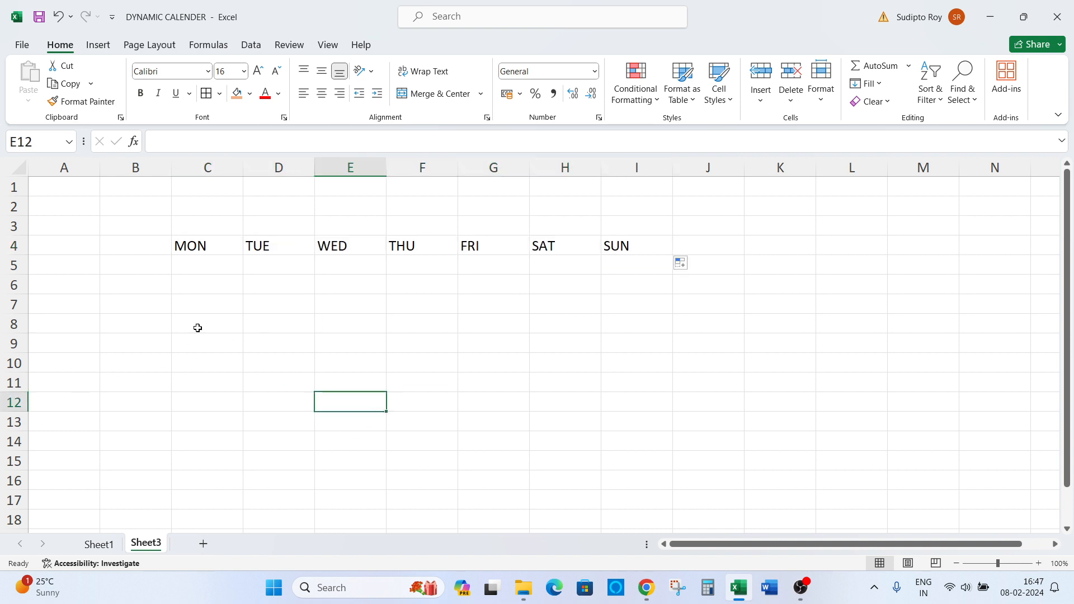
# Step: Apply thick outer and inner borders to every cell of the calendar grid C4:I10
pyautogui.click(205, 247)
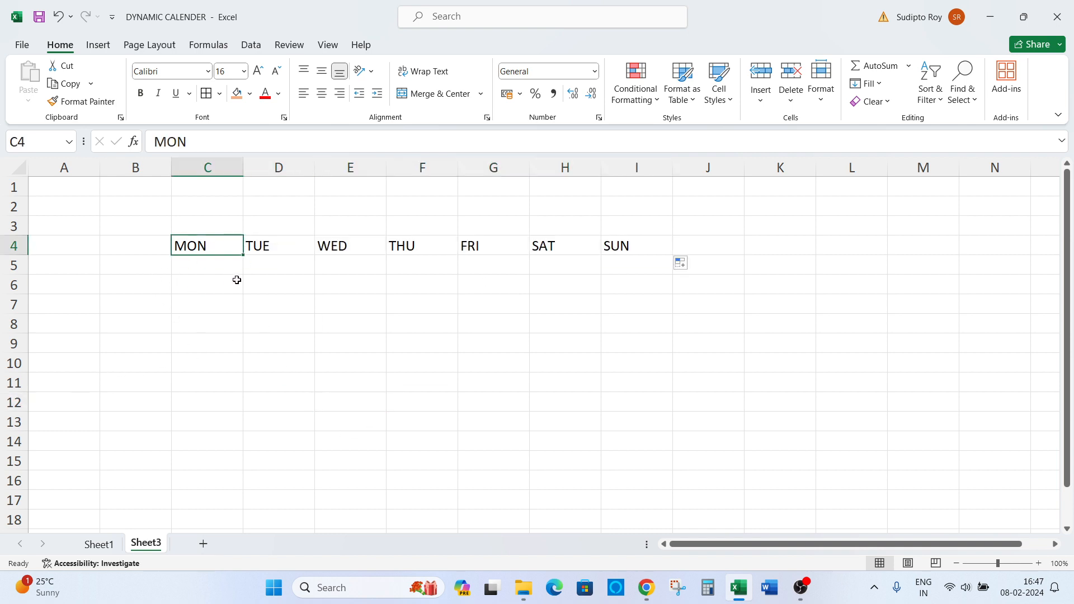
pyautogui.hotkey('shift', 'Right')
pyautogui.hotkey('shift', 'Right')
pyautogui.hotkey('shift', 'Right')
pyautogui.hotkey('shift', 'Right')
pyautogui.hotkey('shift', 'Right')
pyautogui.hotkey('shift', 'Right')
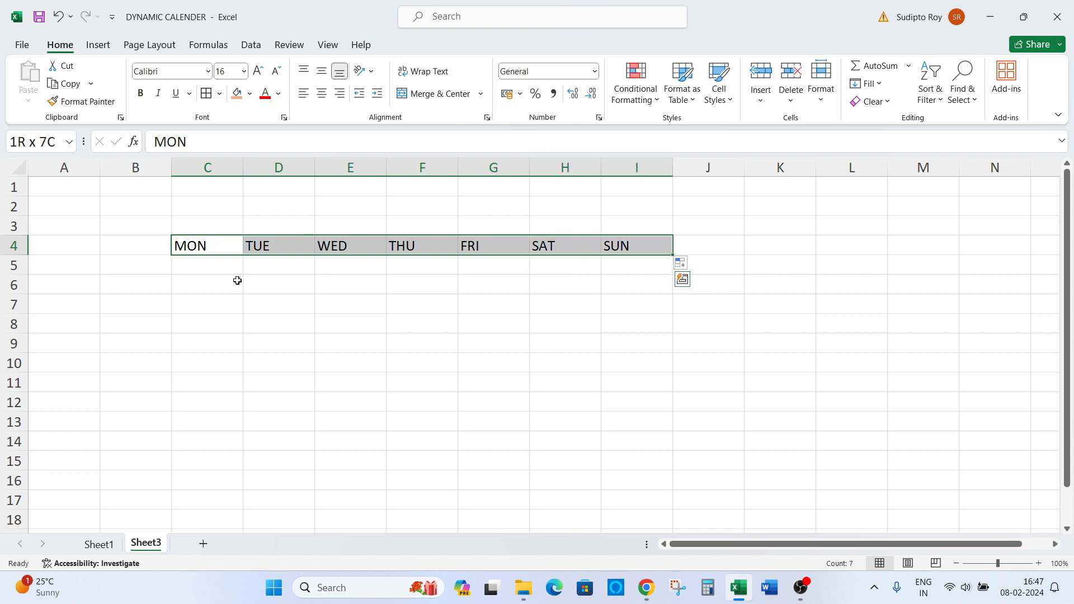
pyautogui.hotkey('shift', 'Down')
pyautogui.hotkey('shift', 'Down')
pyautogui.hotkey('shift', 'Down')
pyautogui.hotkey('shift', 'Down')
pyautogui.hotkey('shift', 'Down')
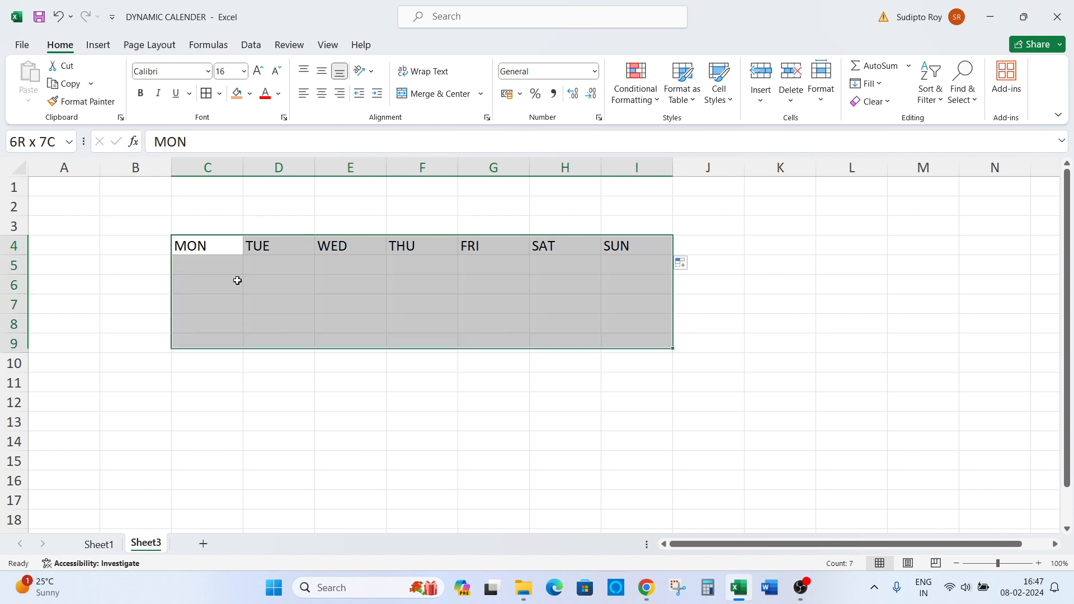
pyautogui.hotkey('shift', 'Down')
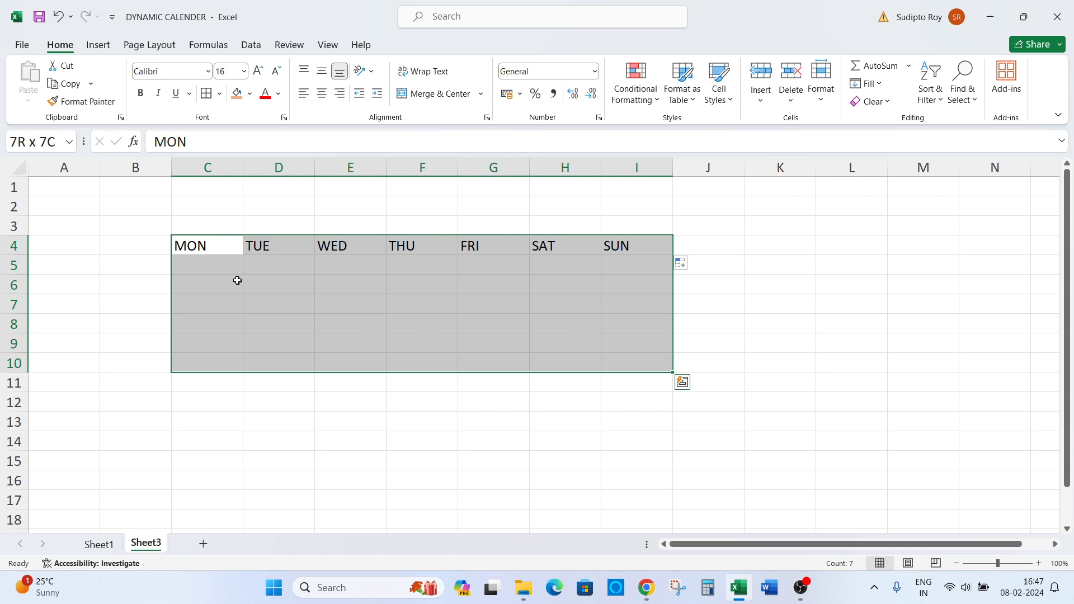
pyautogui.hotkey('ctrl', '1')
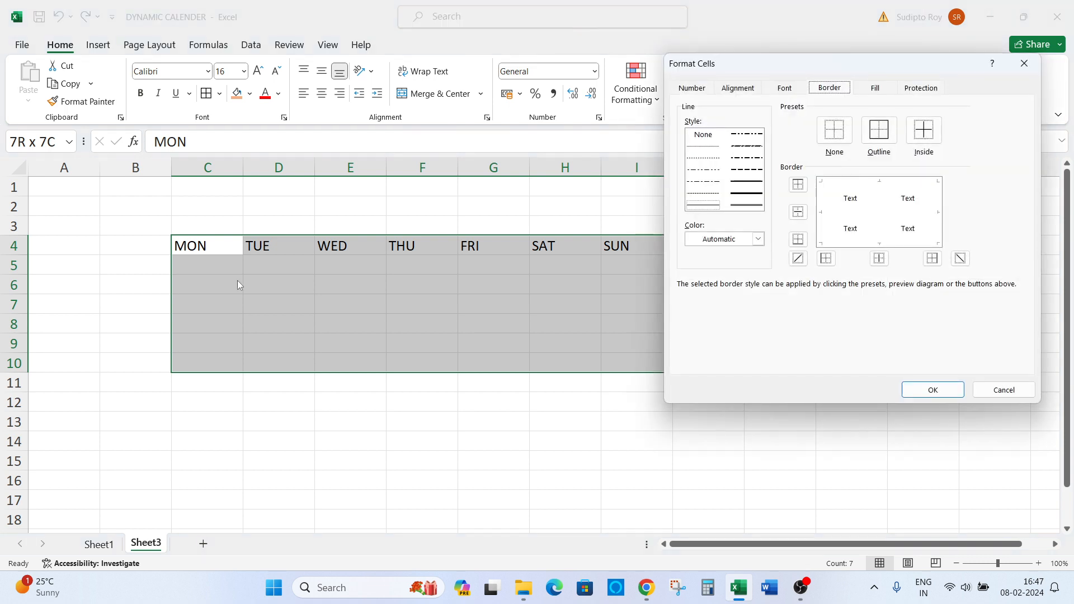
pyautogui.click(748, 195)
pyautogui.click(824, 217)
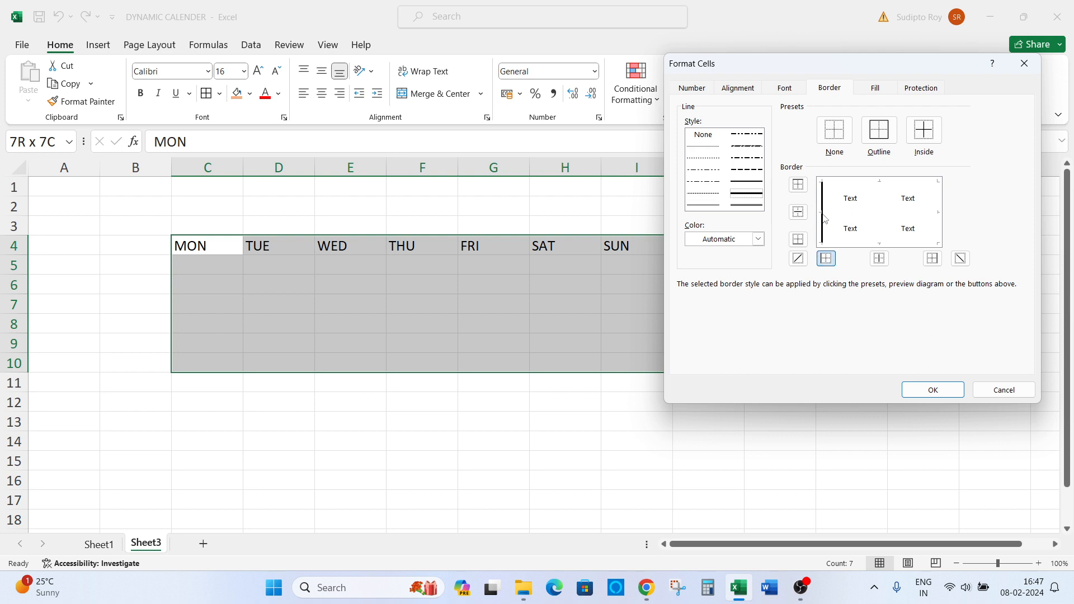
pyautogui.click(888, 188)
pyautogui.click(939, 197)
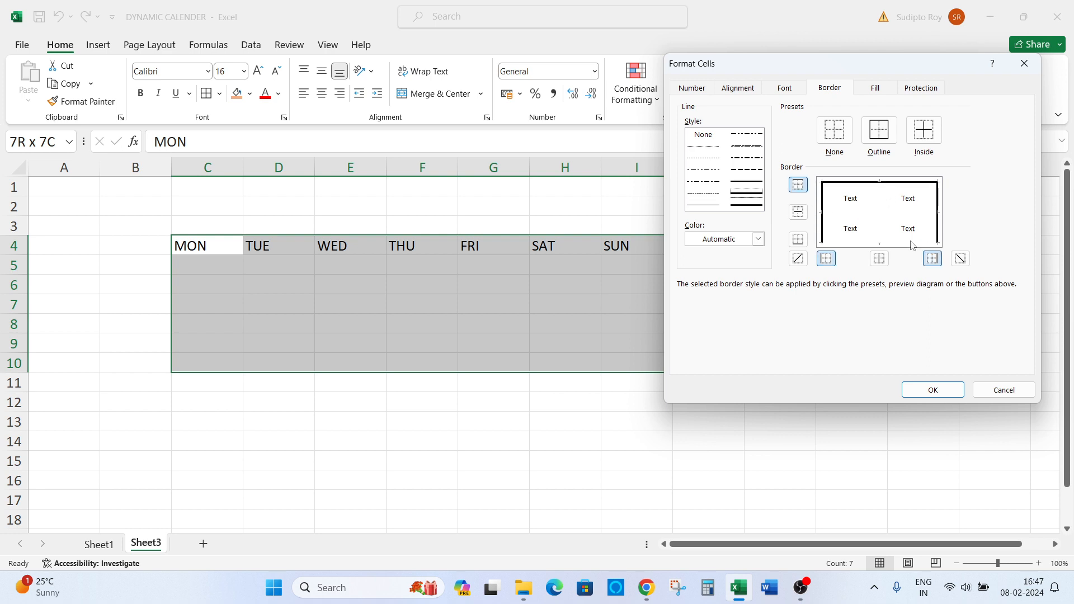
pyautogui.click(896, 244)
pyautogui.click(881, 192)
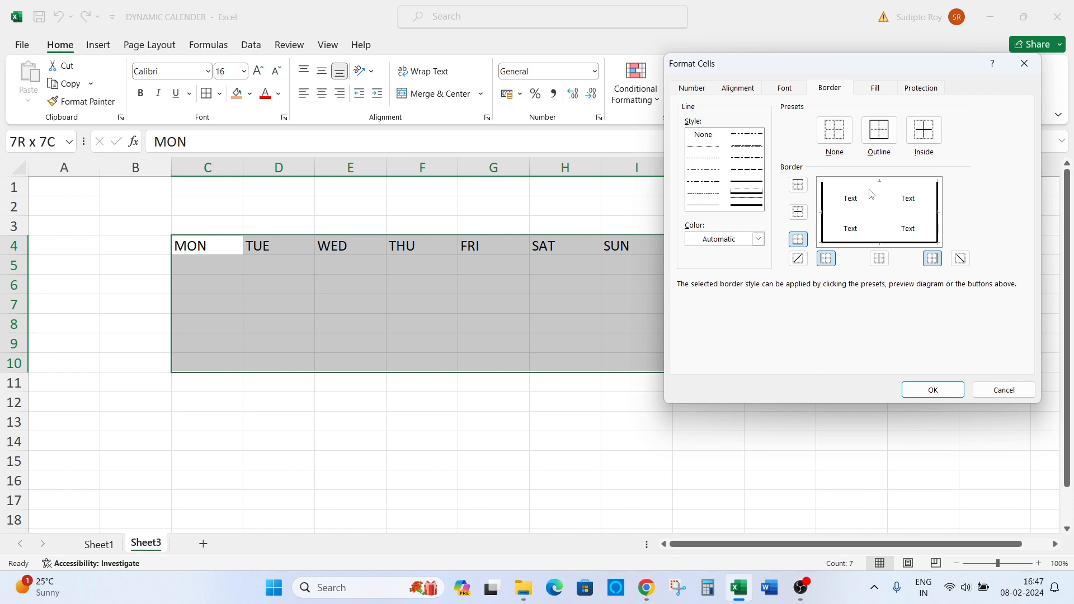
pyautogui.click(871, 192)
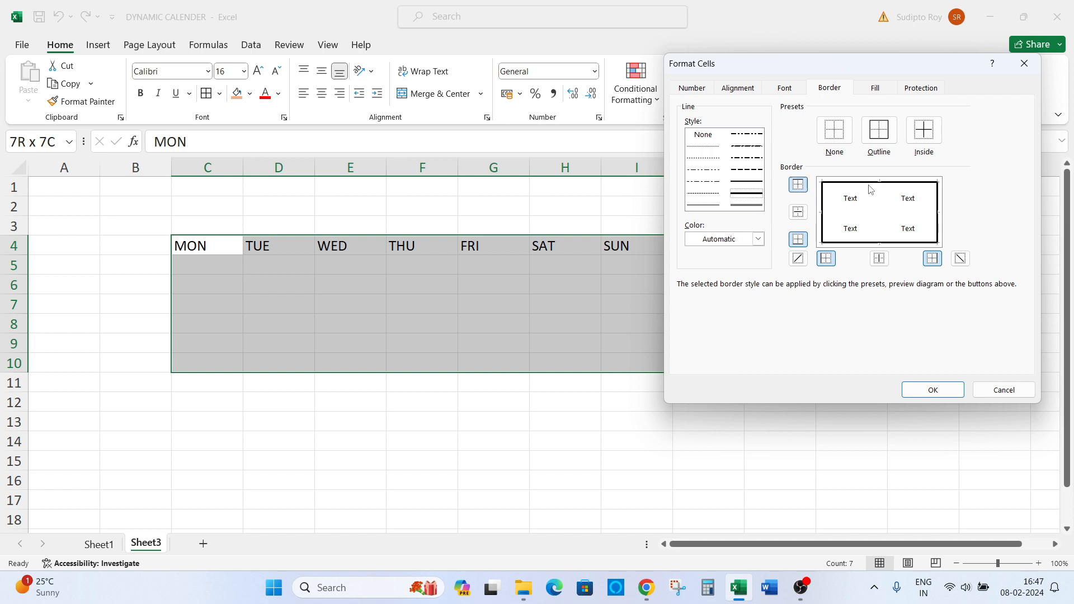
pyautogui.click(894, 215)
pyautogui.click(884, 235)
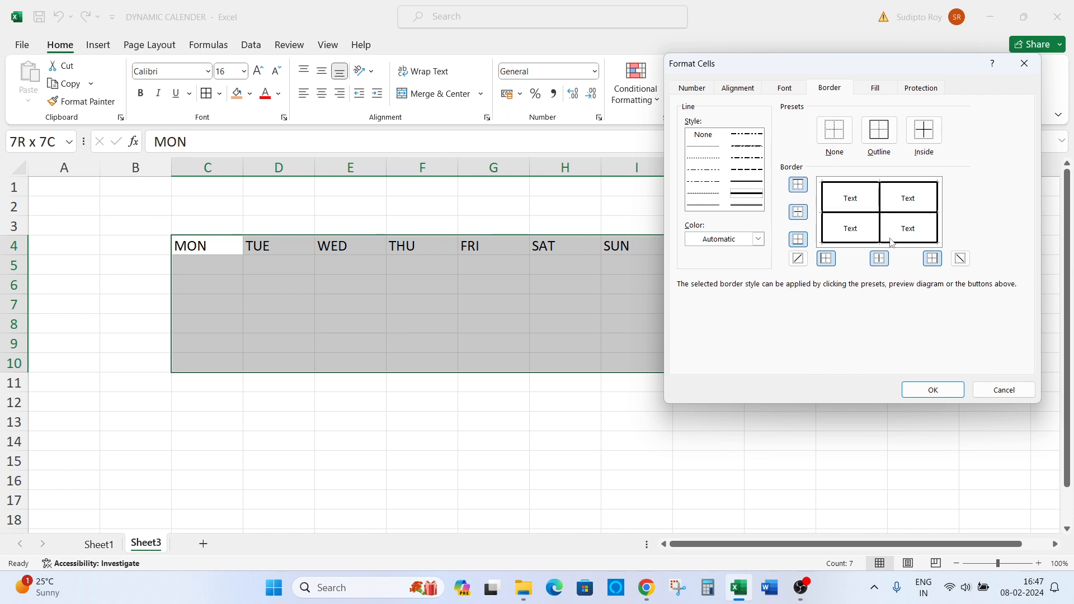
pyautogui.click(933, 390)
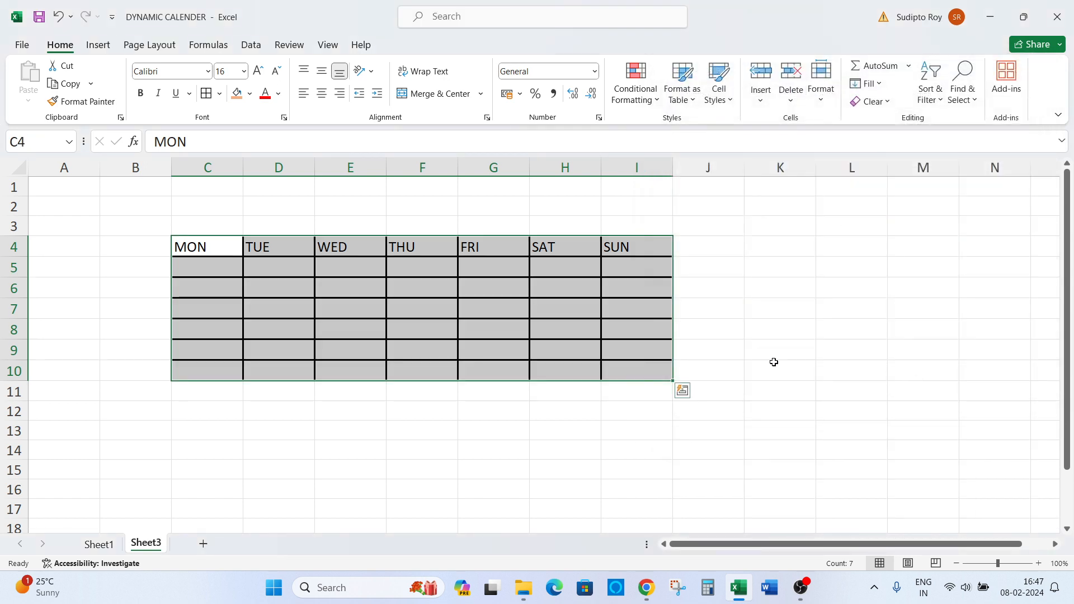
# Step: Make the weekday headers in C4:I4 bold and center them horizontally
pyautogui.click(494, 331)
pyautogui.moveTo(207, 244); pyautogui.dragTo(643, 245)
pyautogui.hotkey('ctrl', 'b')
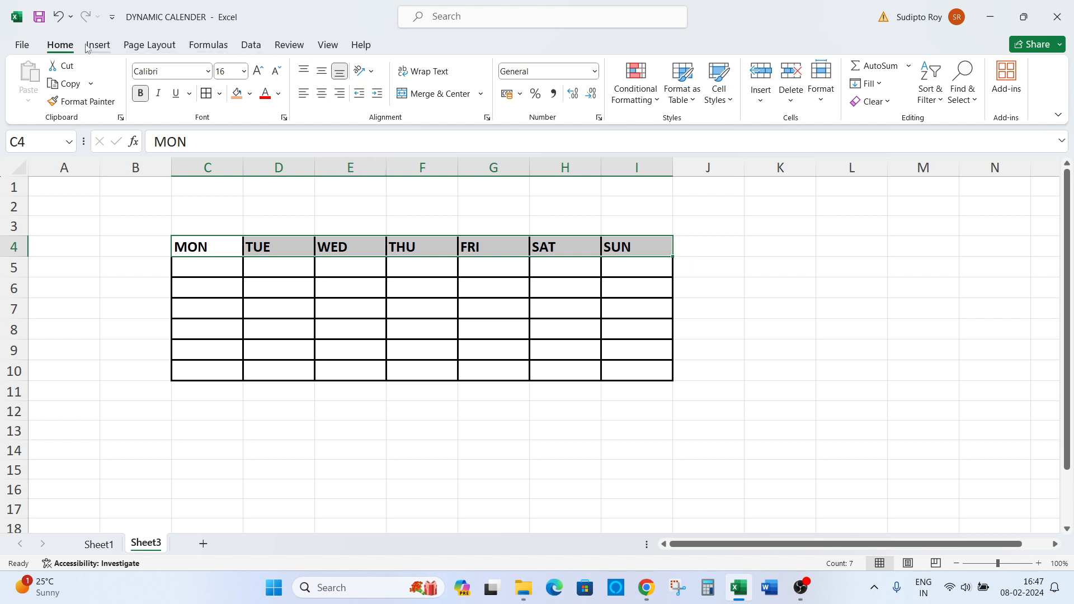
pyautogui.click(322, 93)
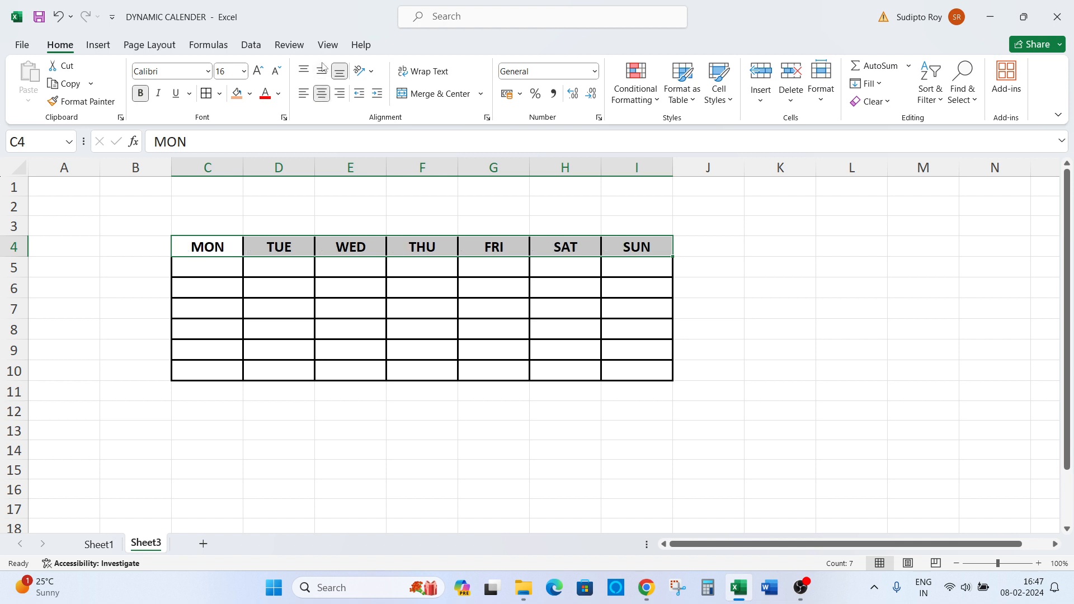
pyautogui.click(247, 324)
# Step: Merge and center C3:E3 and F3:H3 above the weekday headers as two separate cells
pyautogui.click(198, 225)
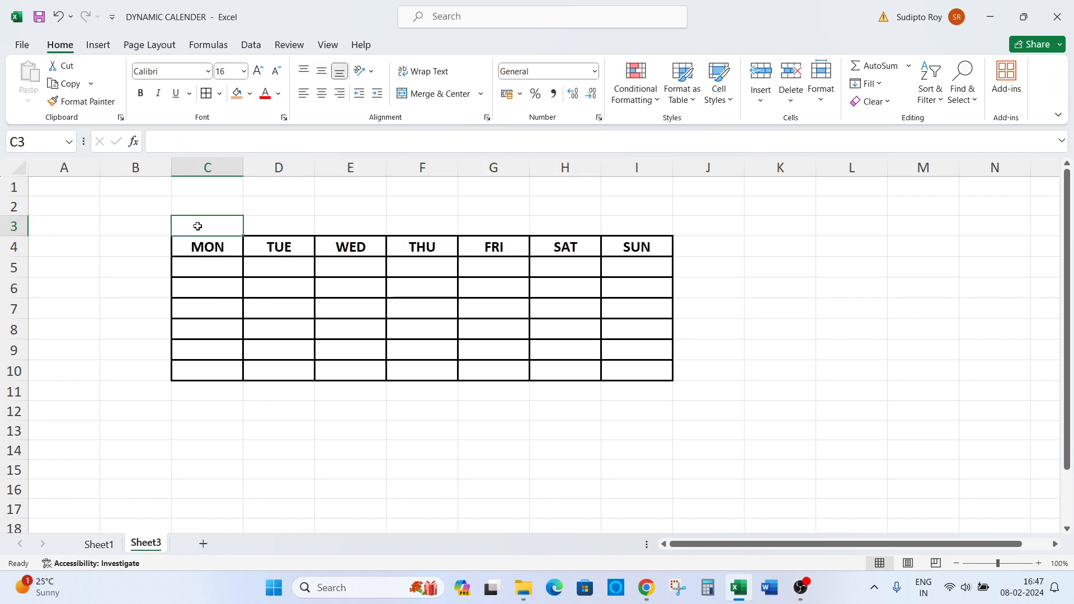
pyautogui.moveTo(220, 222); pyautogui.dragTo(320, 222)
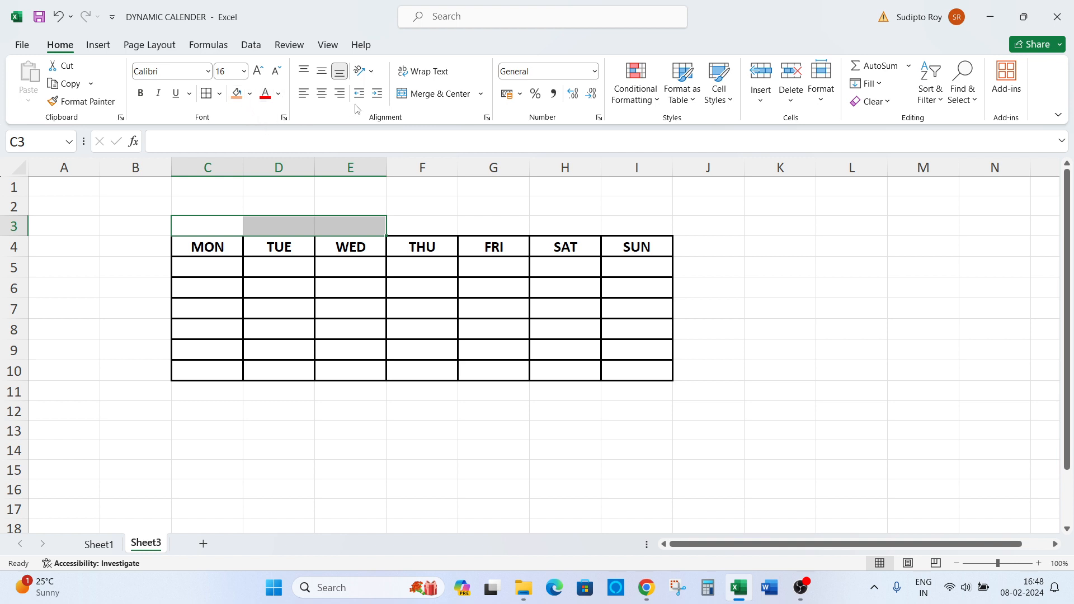
pyautogui.click(439, 93)
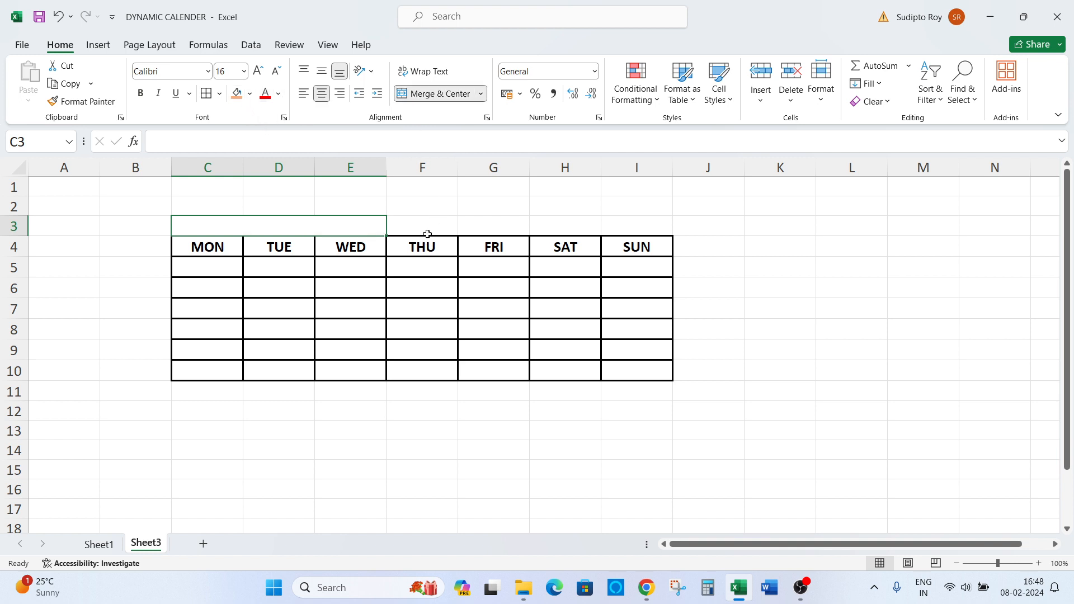
pyautogui.moveTo(427, 227); pyautogui.dragTo(546, 221)
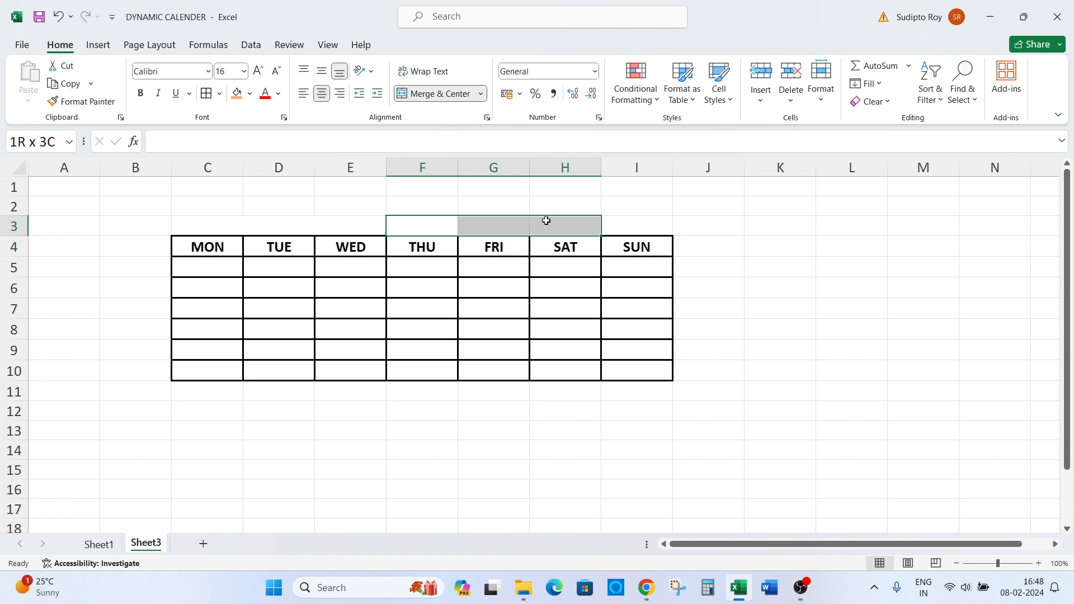
pyautogui.click(431, 95)
pyautogui.click(306, 230)
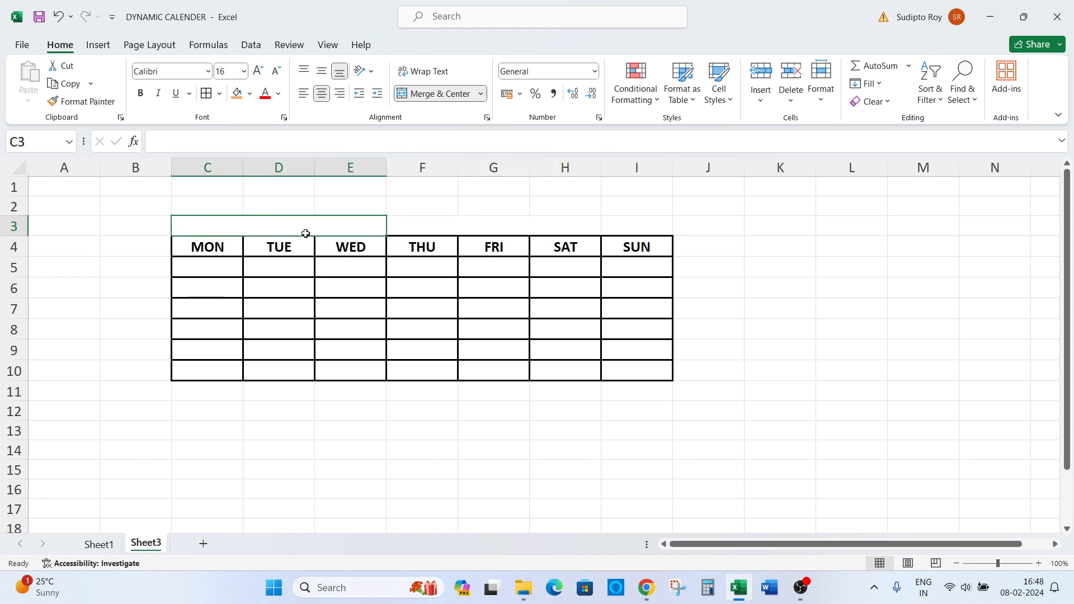
pyautogui.click(521, 228)
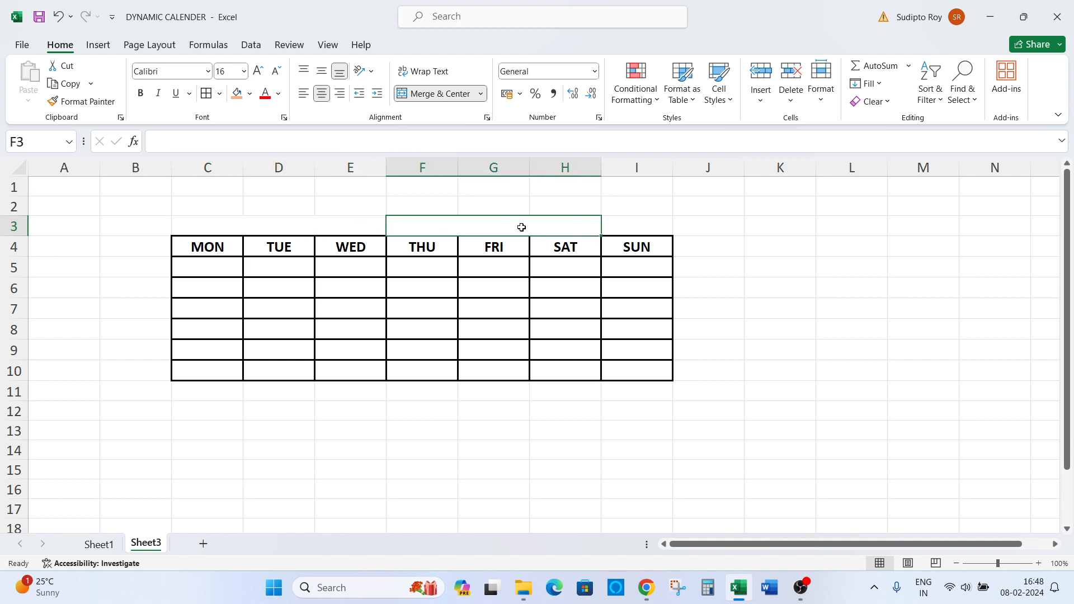
# Step: Enter 2024 as the calendar year in merged cell C3
pyautogui.click(334, 226)
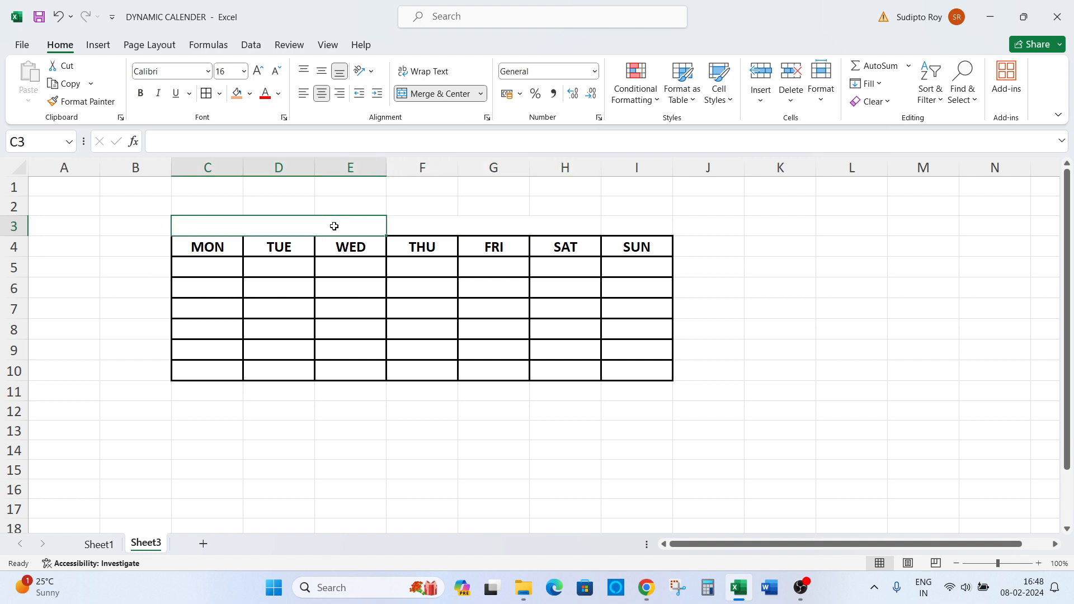
pyautogui.write('2024')
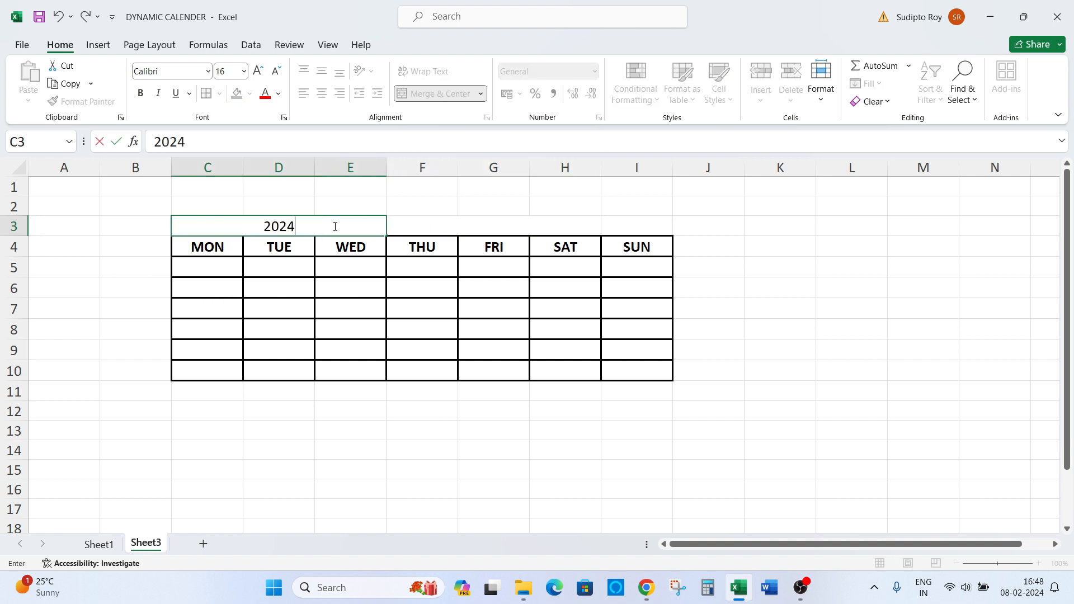
pyautogui.press('Return')
pyautogui.click(334, 226)
pyautogui.press('Tab')
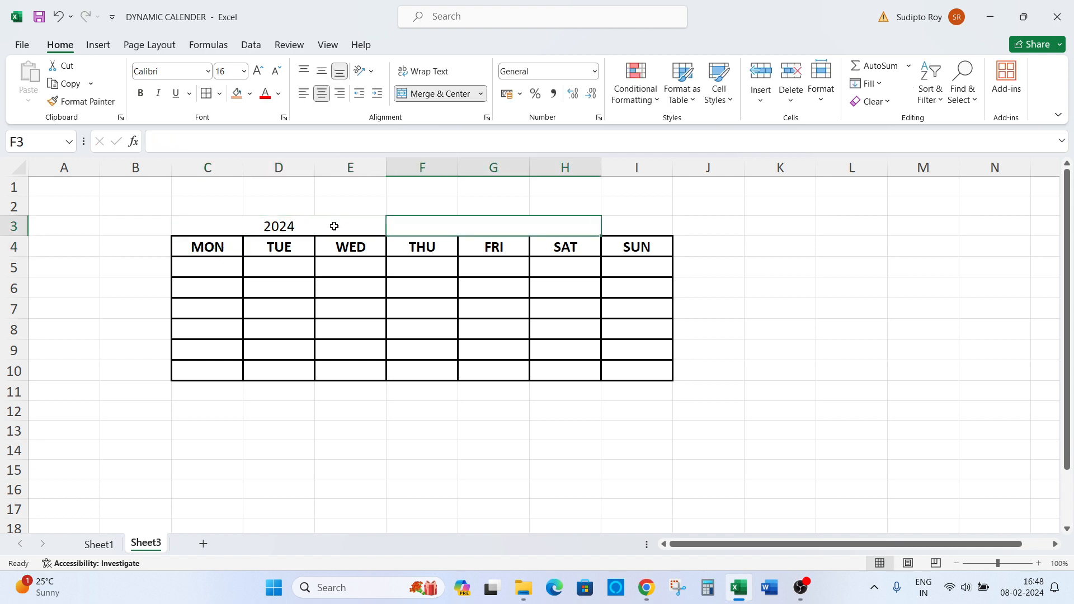
pyautogui.click(334, 226)
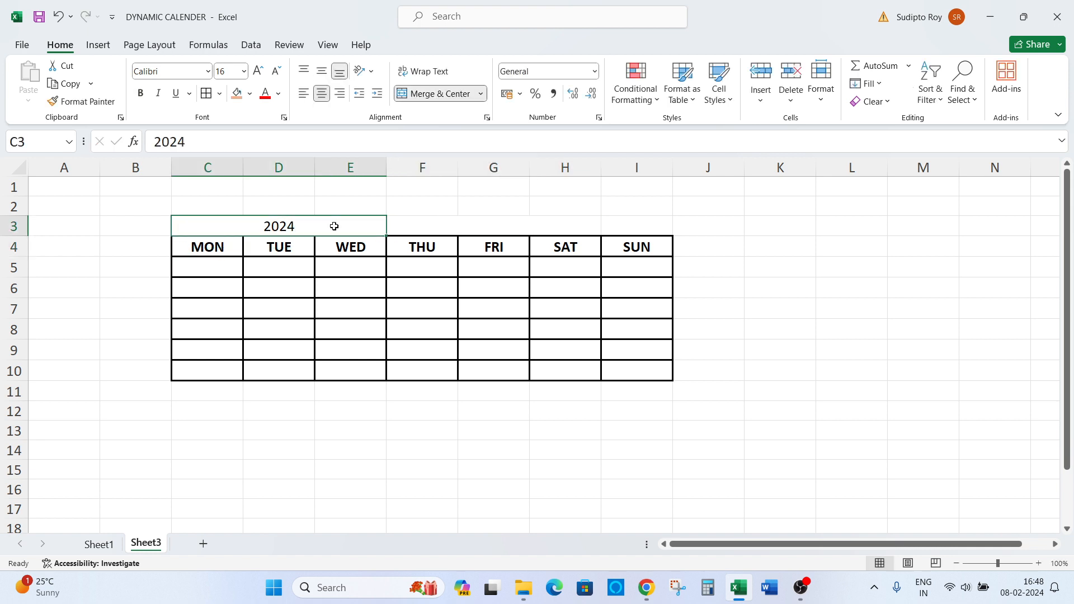
pyautogui.press('Tab')
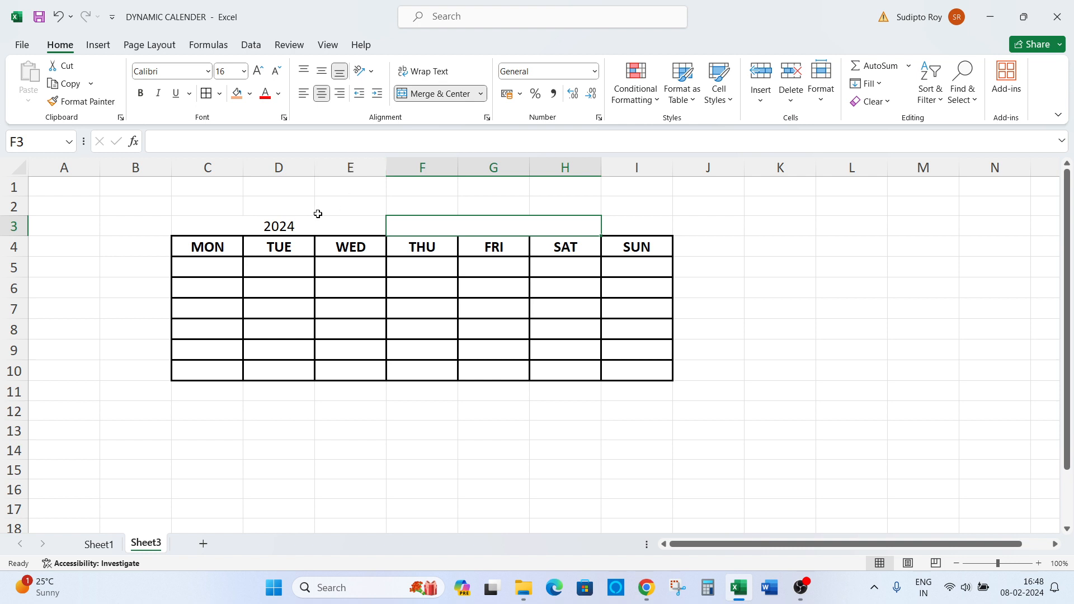
# Step: Enter FEB as the month in merged cell F3
pyautogui.click(305, 226)
pyautogui.click(406, 222)
pyautogui.write('FEC')
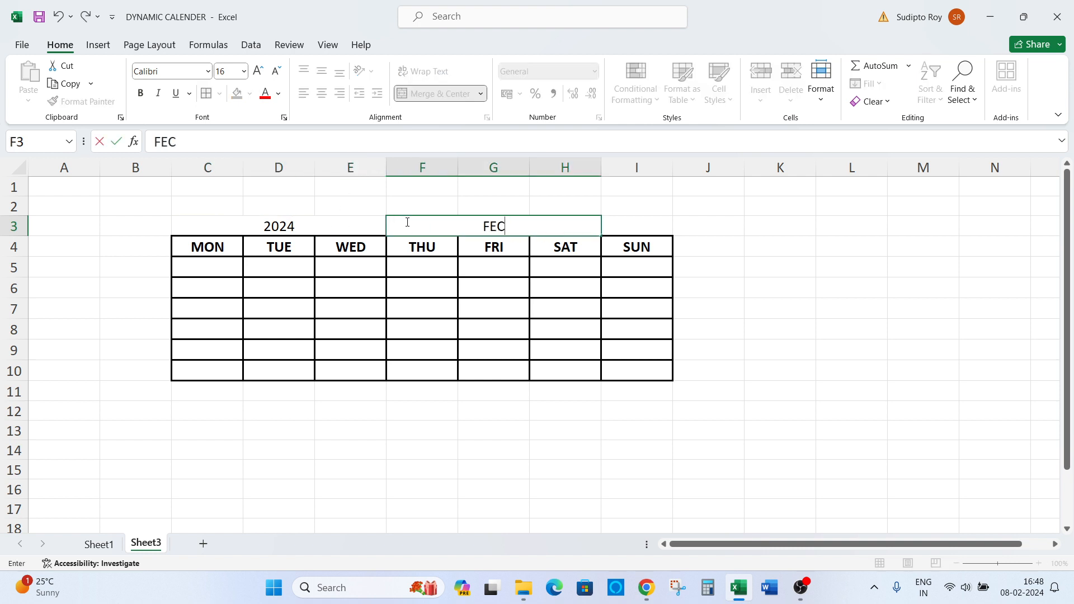
pyautogui.press('BackSpace')
pyautogui.write('B')
pyautogui.press('Return')
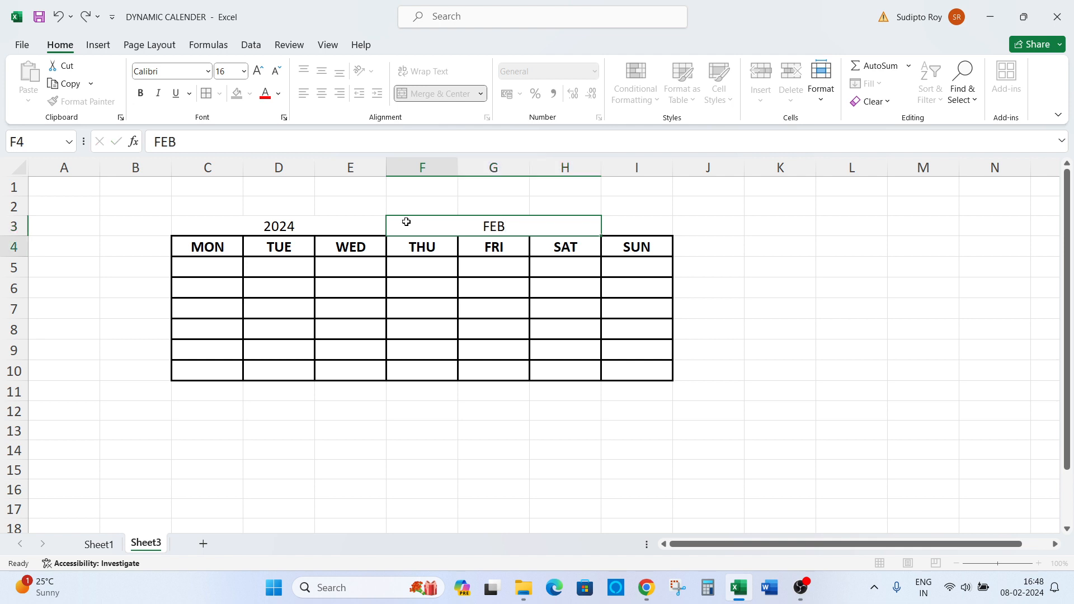
# Step: Enter JAN in cell A4 and fill the month series down to DEC in A15
pyautogui.press('Left')
pyautogui.press('Left')
pyautogui.press('Left')
pyautogui.press('Left')
pyautogui.press('Up')
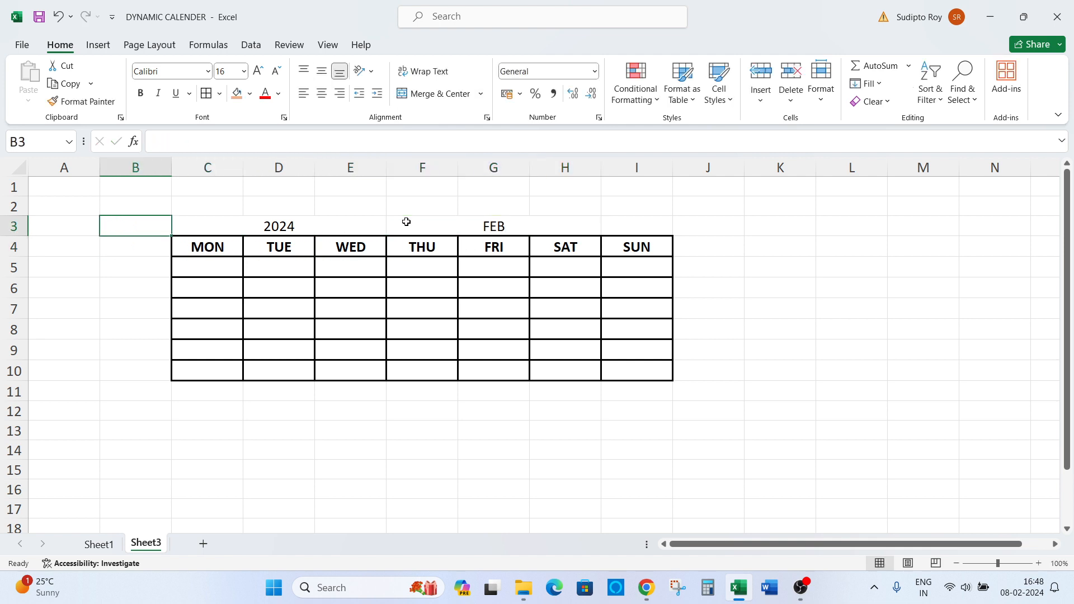
pyautogui.press('Right')
pyautogui.press('Right')
pyautogui.press('Right')
pyautogui.press('Left')
pyautogui.press('Left')
pyautogui.press('Left')
pyautogui.press('Left')
pyautogui.press('Down')
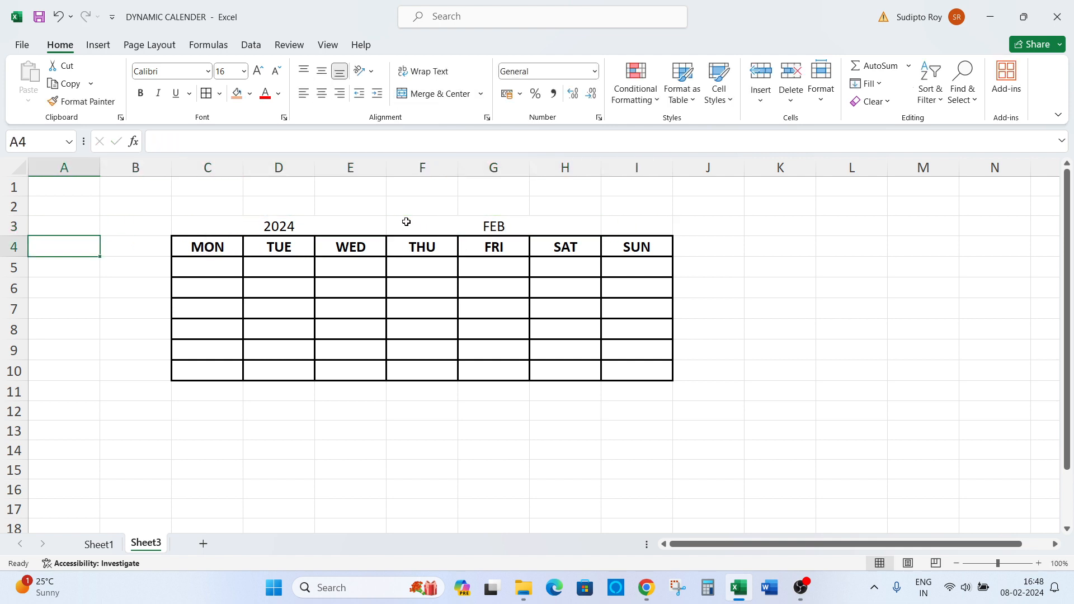
pyautogui.write('FE')
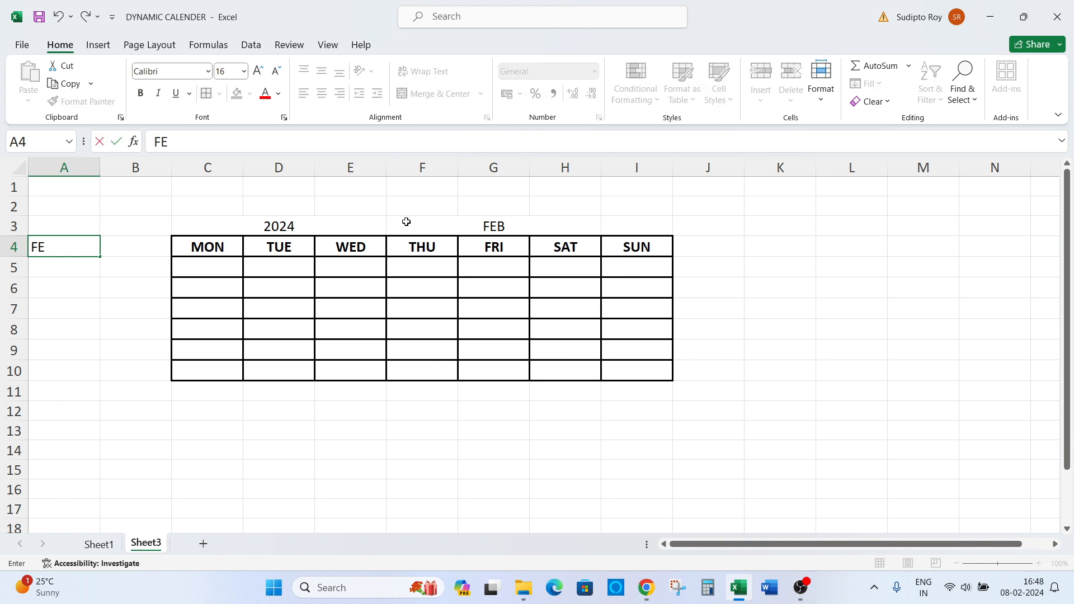
pyautogui.press('BackSpace')
pyautogui.press('BackSpace')
pyautogui.write('JAN')
pyautogui.press('Return')
pyautogui.press('Up')
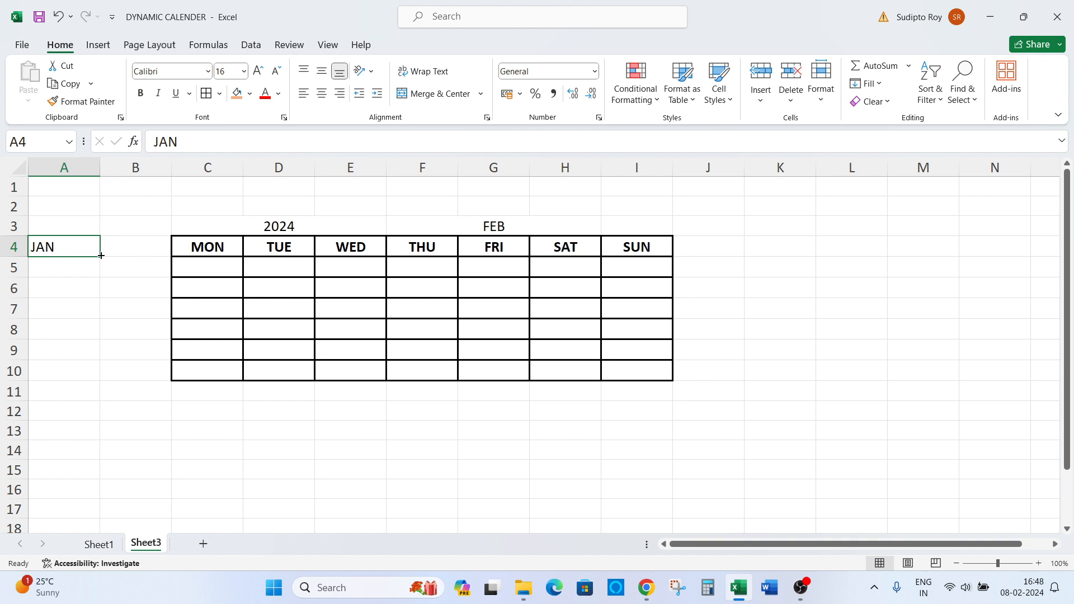
pyautogui.moveTo(100, 256); pyautogui.dragTo(103, 479)
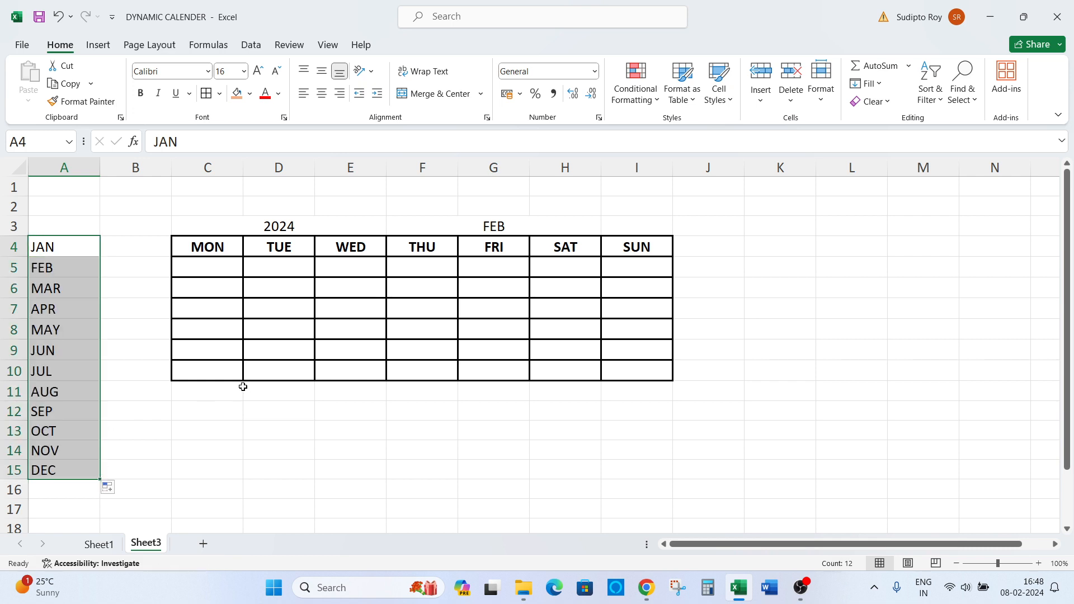
# Step: Clear the month from merged cell F3 and fill both F3 and the year cell C3 with light orange
pyautogui.click(279, 376)
pyautogui.click(483, 220)
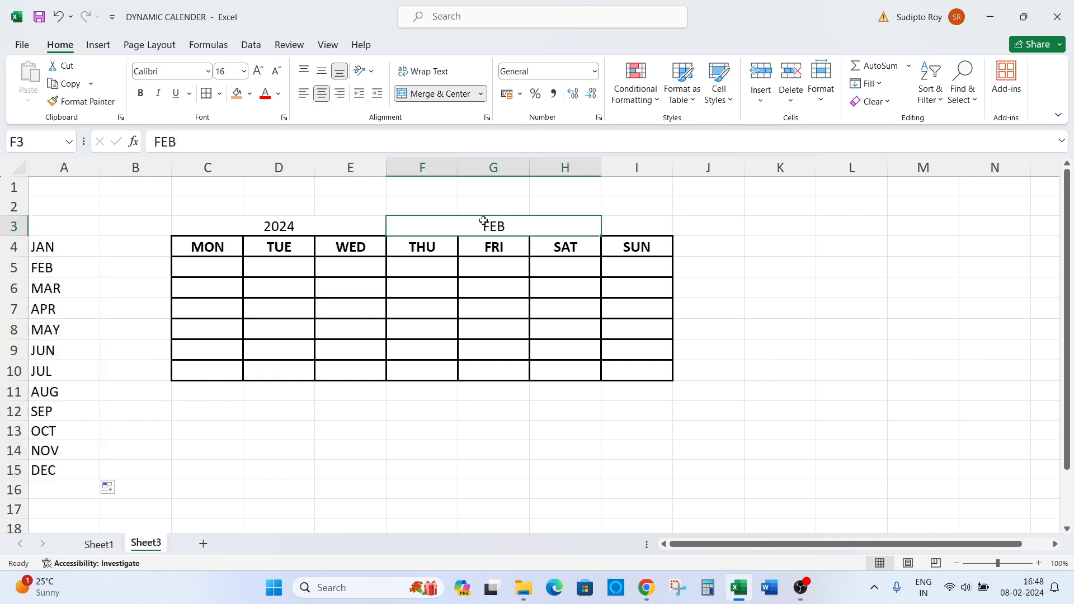
pyautogui.press('Delete')
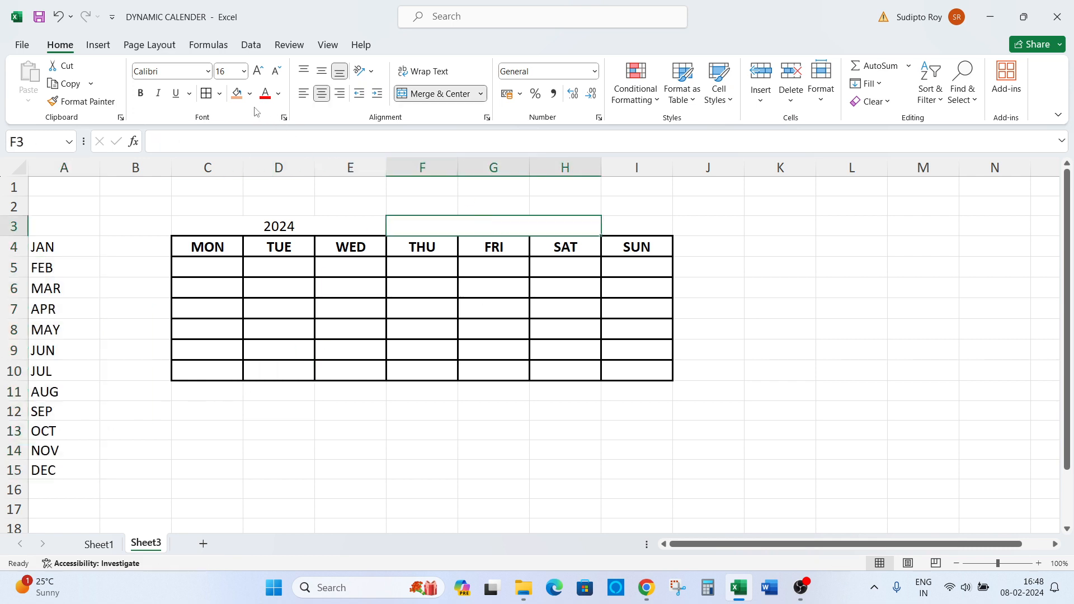
pyautogui.click(236, 93)
pyautogui.click(279, 219)
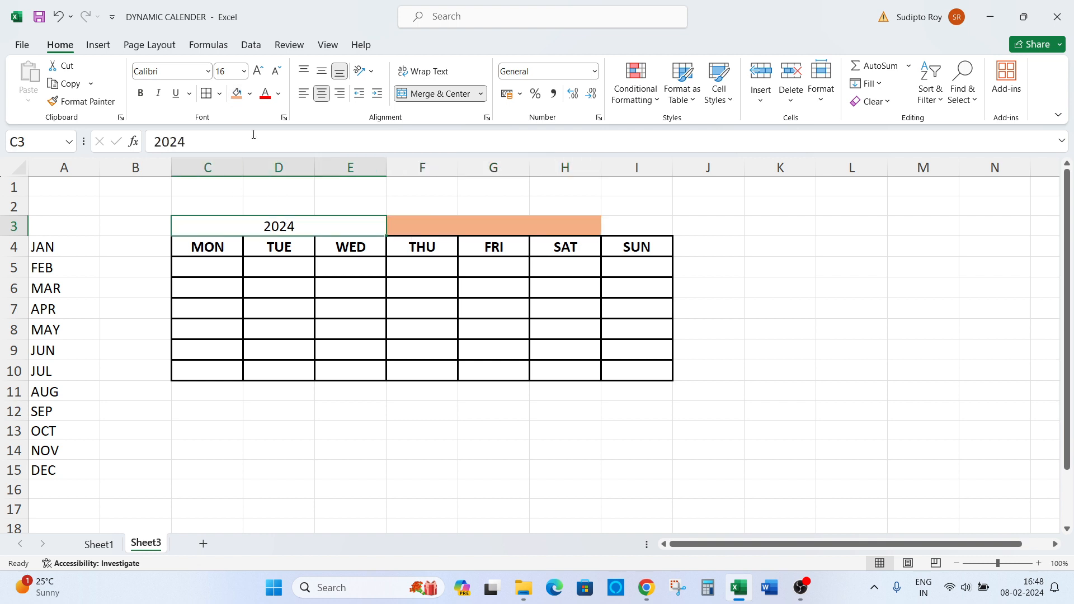
pyautogui.click(237, 93)
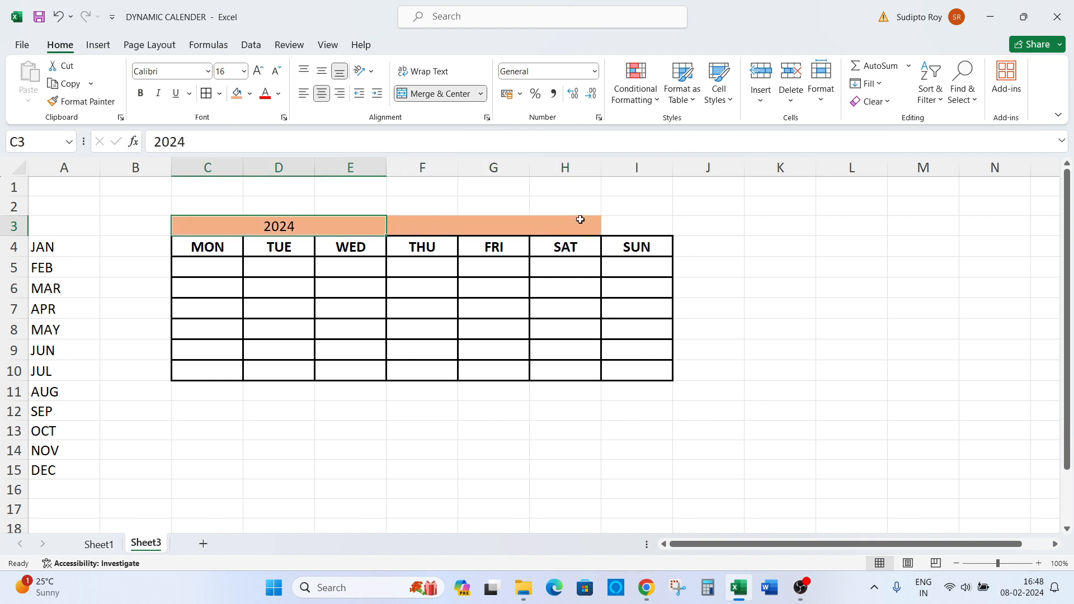
# Step: Apply list data validation to merged month cell F3 with the months in =$A$4:$A$15 as its source
pyautogui.click(613, 222)
pyautogui.click(485, 222)
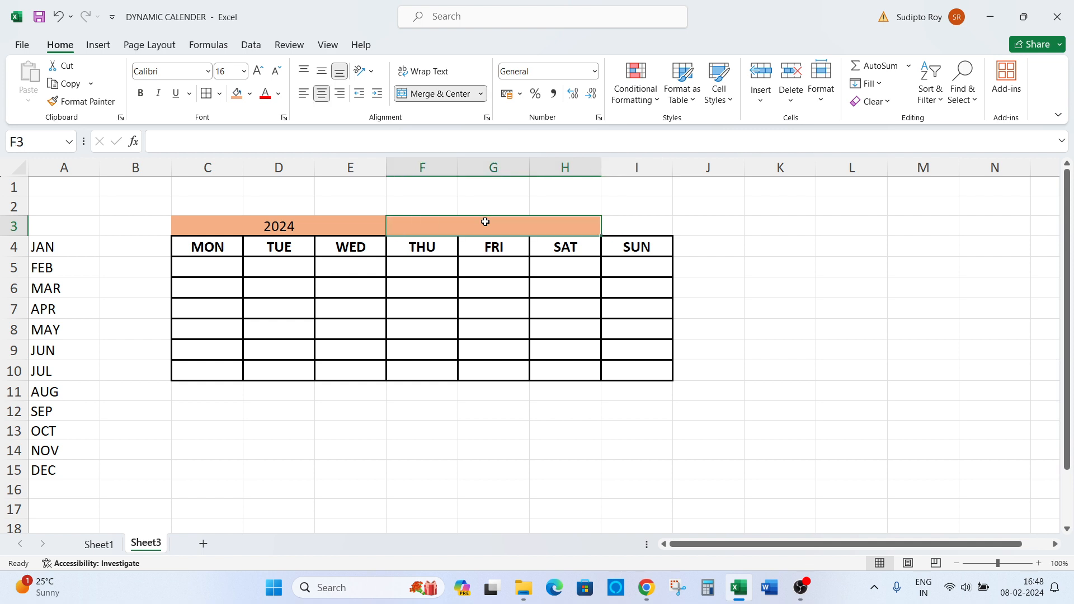
pyautogui.click(249, 46)
pyautogui.click(639, 104)
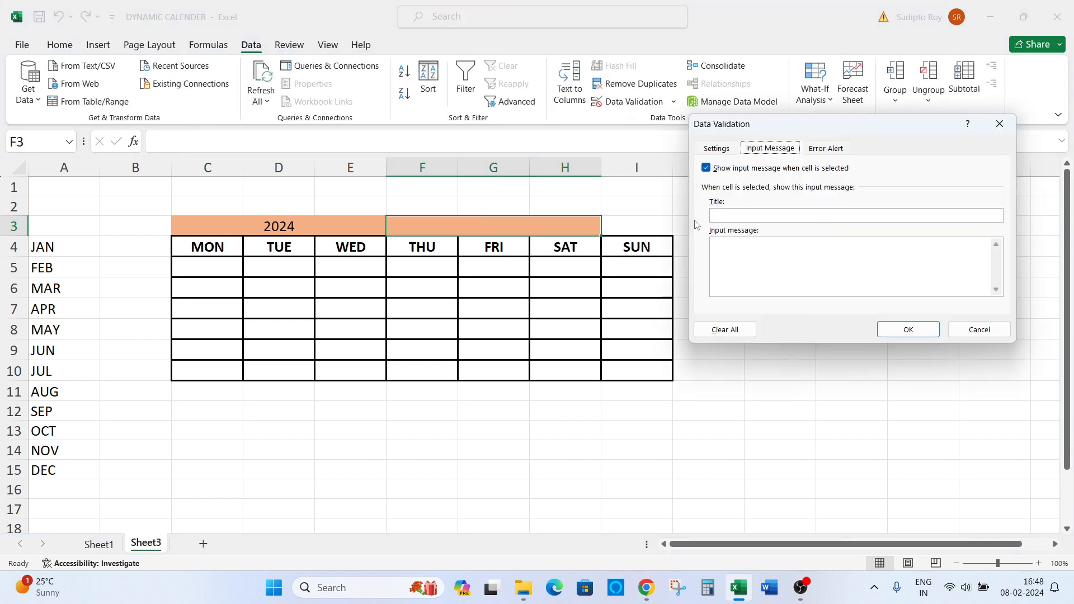
pyautogui.click(719, 148)
pyautogui.click(753, 197)
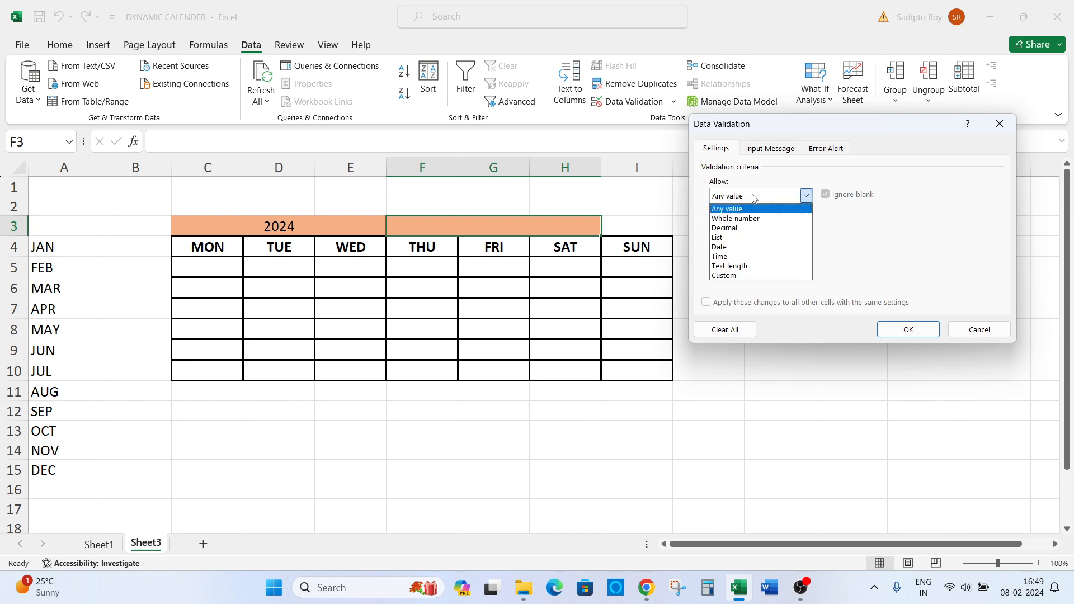
pyautogui.click(733, 237)
pyautogui.click(775, 253)
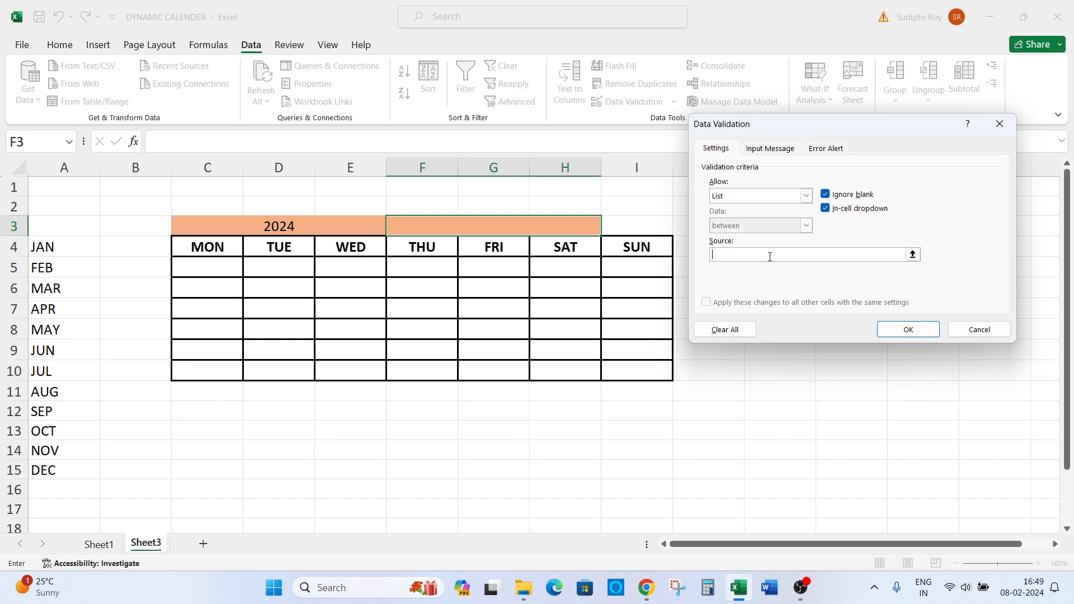
pyautogui.click(46, 247)
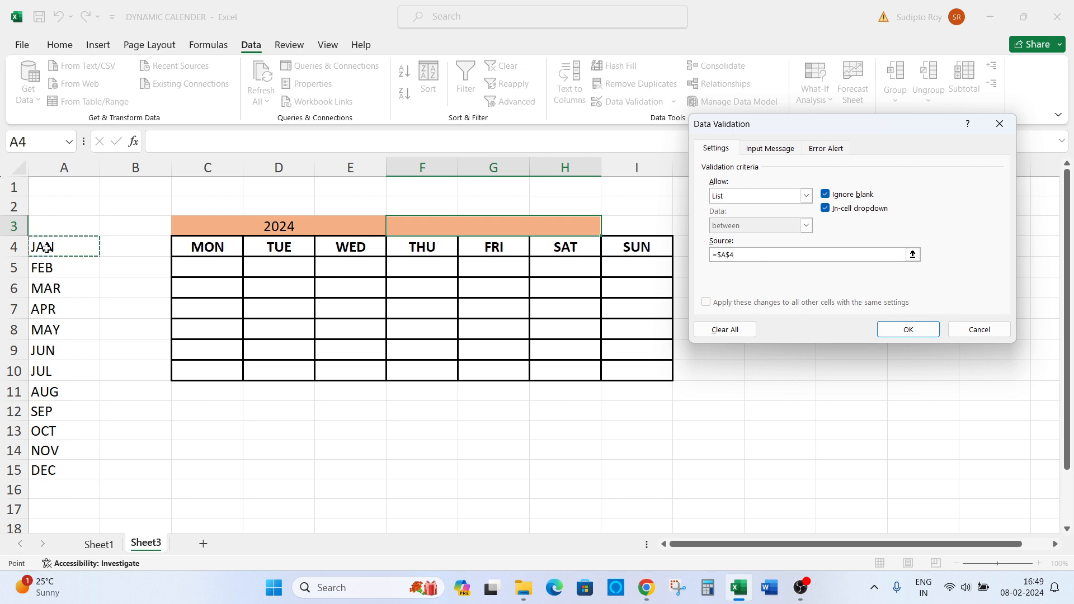
pyautogui.moveTo(47, 248); pyautogui.dragTo(56, 470)
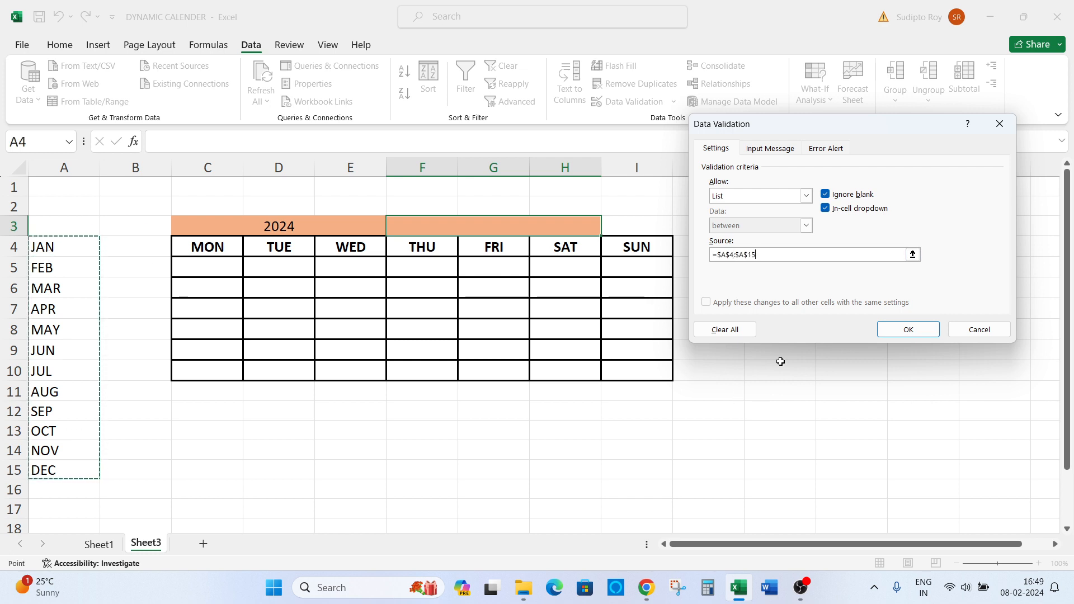
# Step: Add the input message "Seletec the Month" to cell F3's data validation and apply the rule
pyautogui.click(776, 150)
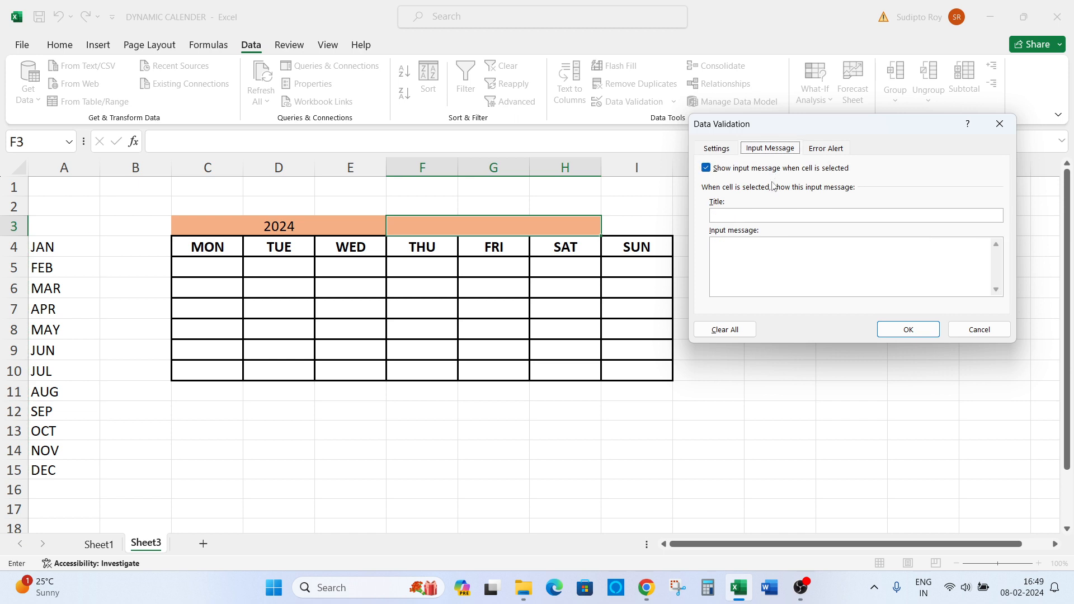
pyautogui.click(733, 263)
pyautogui.write('Seletec the Mon')
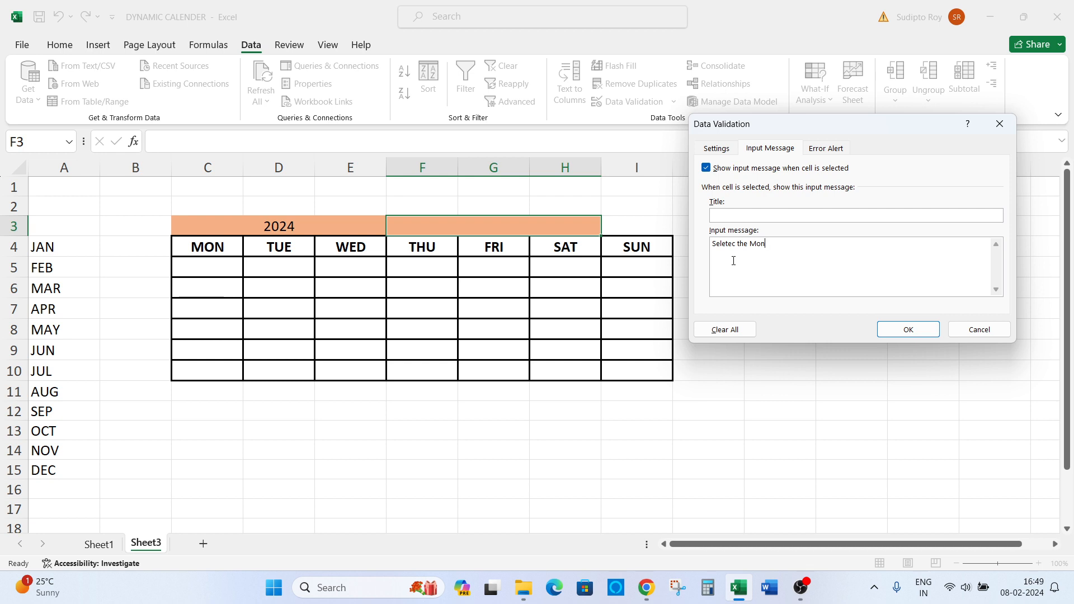
pyautogui.write('th for the')
pyautogui.press('BackSpace')
pyautogui.press('BackSpace')
pyautogui.press('BackSpace')
pyautogui.press('BackSpace')
pyautogui.press('BackSpace')
pyautogui.press('BackSpace')
pyautogui.click(908, 329)
# Step: Check the input message and the month dropdown list of cell F3
pyautogui.click(730, 385)
pyautogui.click(531, 227)
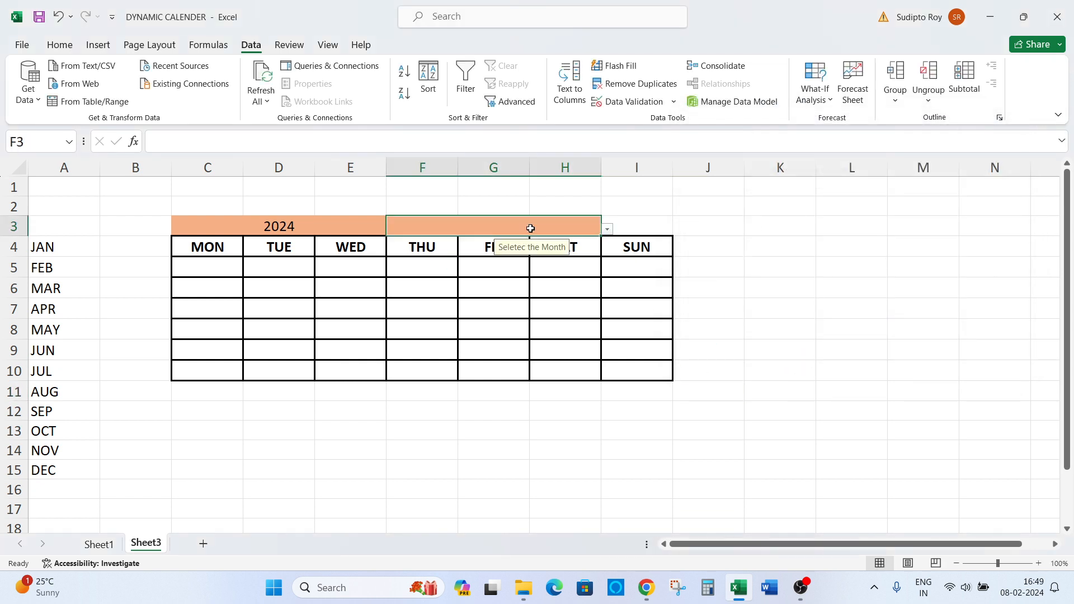
pyautogui.click(607, 229)
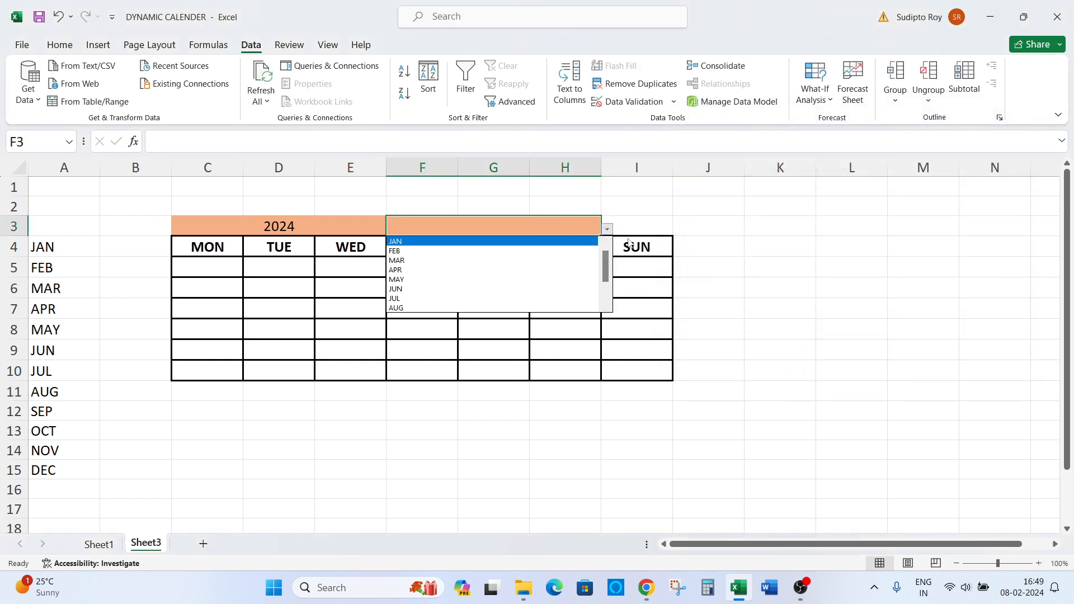
pyautogui.click(607, 230)
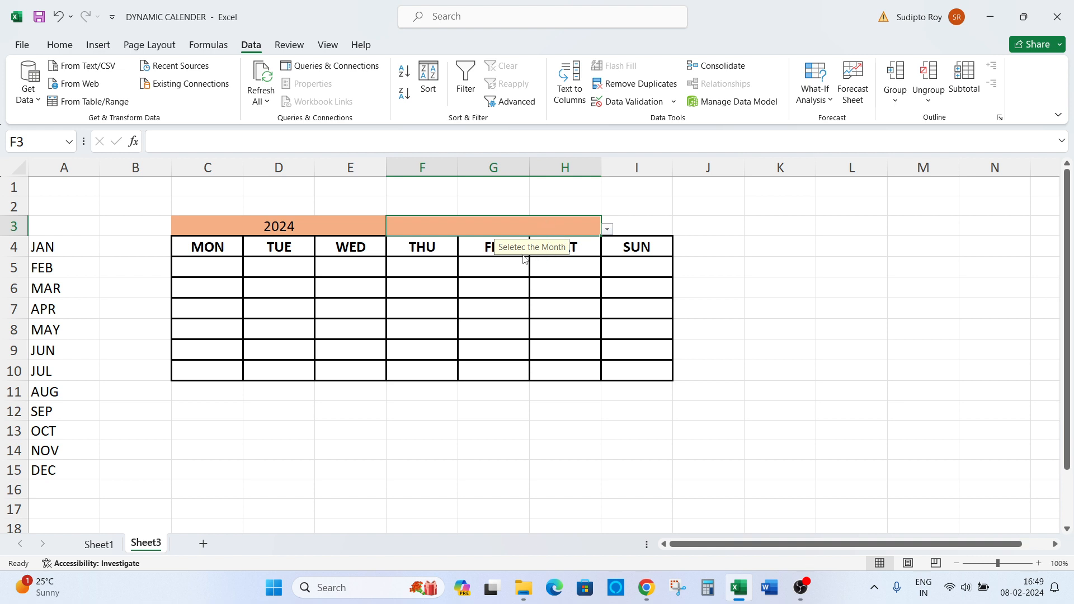
# Step: Clear the year from merged cell C3 and set its data validation to whole numbers between 1900 and 2050
pyautogui.click(344, 227)
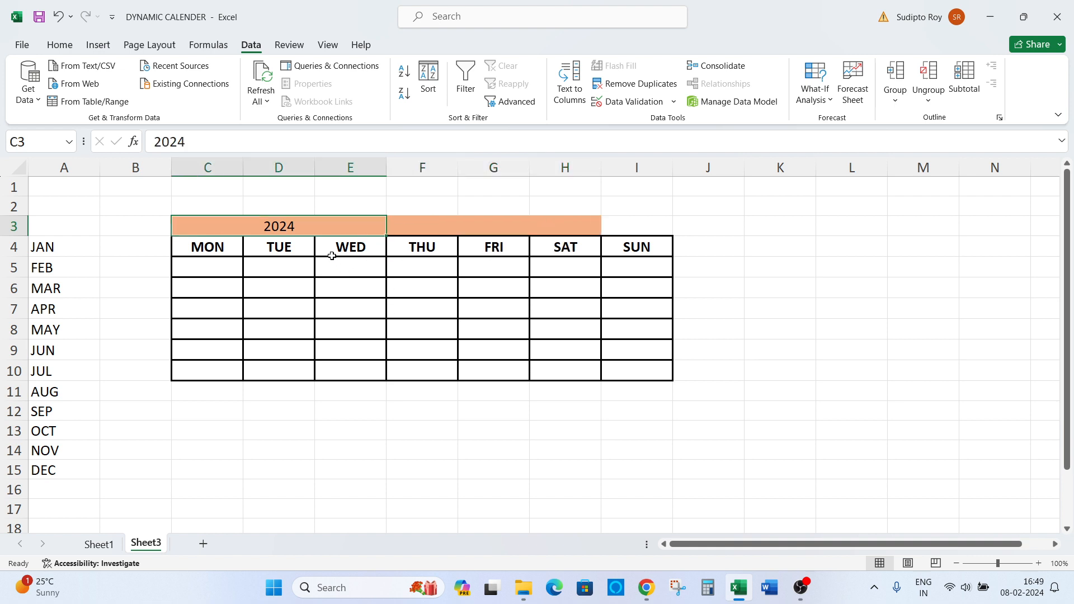
pyautogui.press('Delete')
pyautogui.click(628, 102)
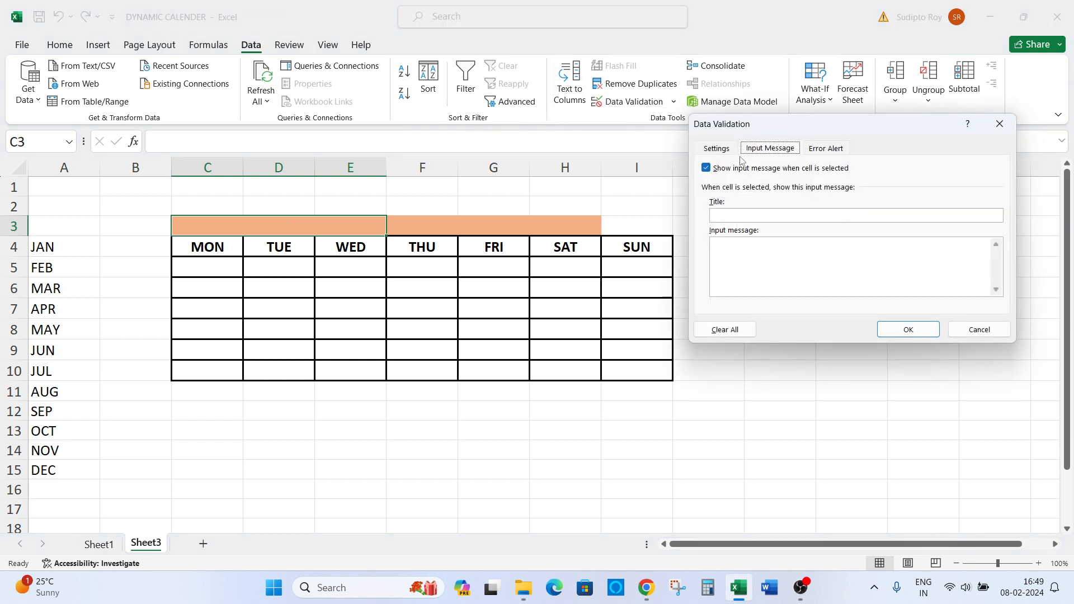
pyautogui.click(730, 149)
pyautogui.click(769, 199)
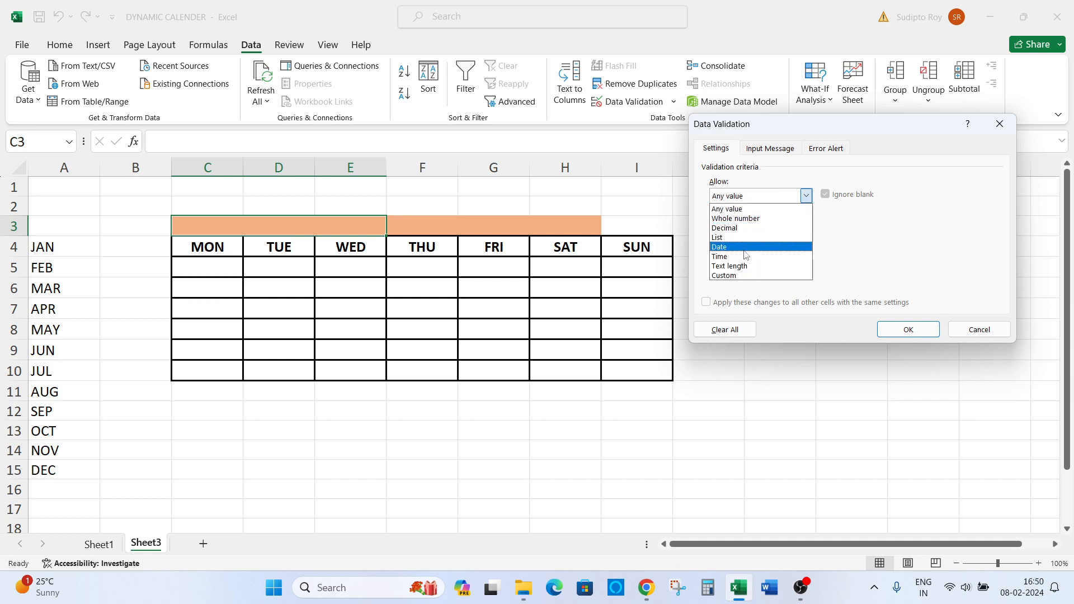
pyautogui.click(741, 219)
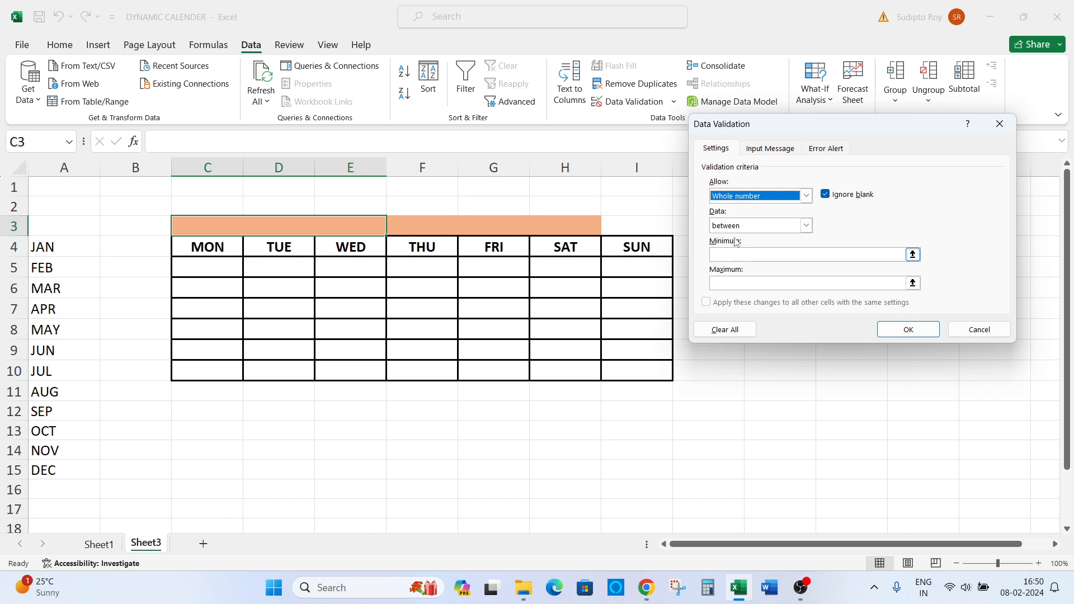
pyautogui.click(736, 255)
pyautogui.write('1900')
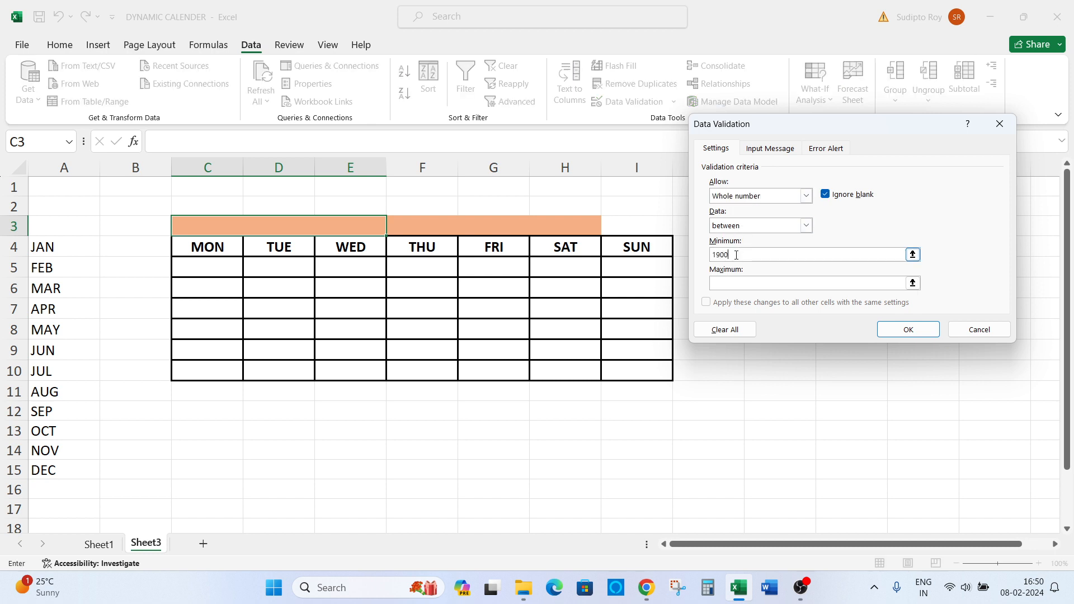
pyautogui.click(738, 282)
pyautogui.write('2050')
# Step: Add the input message "Enter any Year between 1900 and 2050" to cell C3's data validation and apply the rule
pyautogui.click(775, 149)
pyautogui.click(749, 254)
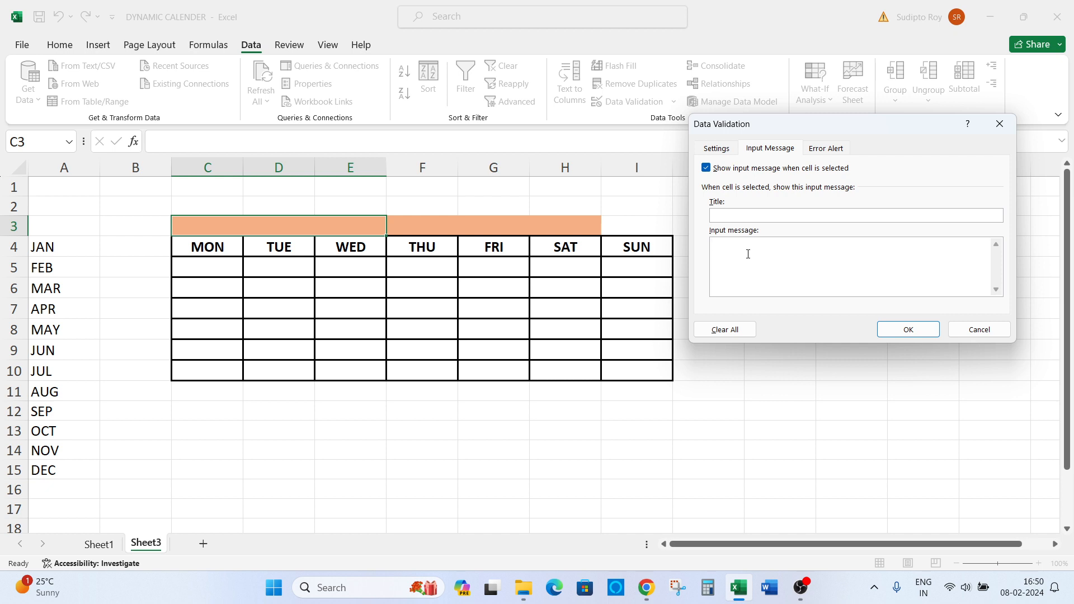
pyautogui.write('Ent')
pyautogui.press('BackSpace')
pyautogui.press('BackSpace')
pyautogui.write('nter')
pyautogui.write(' any ')
pyautogui.write('YU')
pyautogui.write('ar')
pyautogui.write('between ')
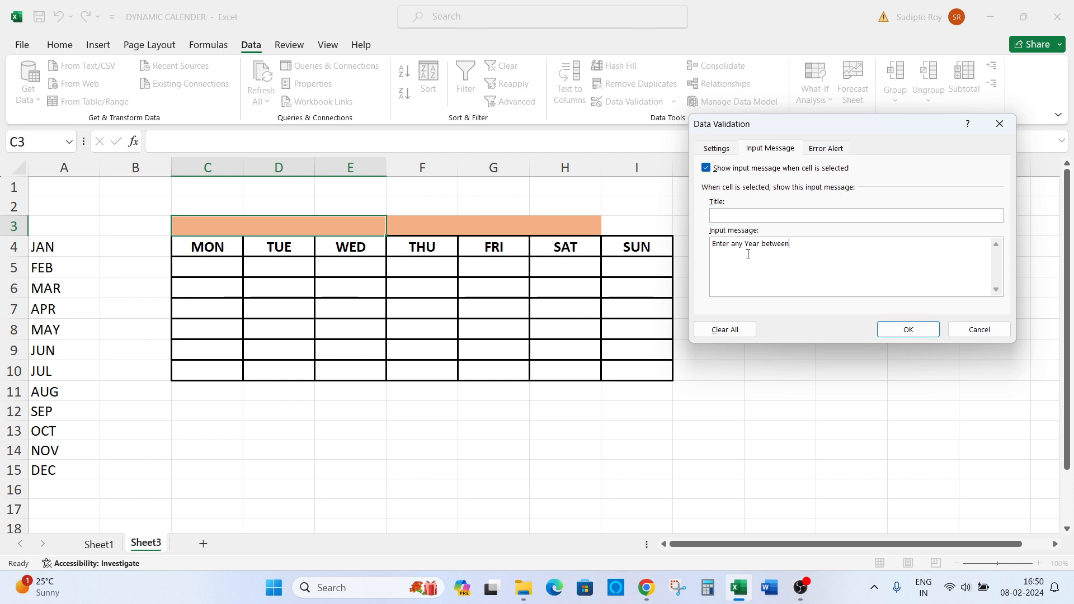
pyautogui.write('19000and 202')
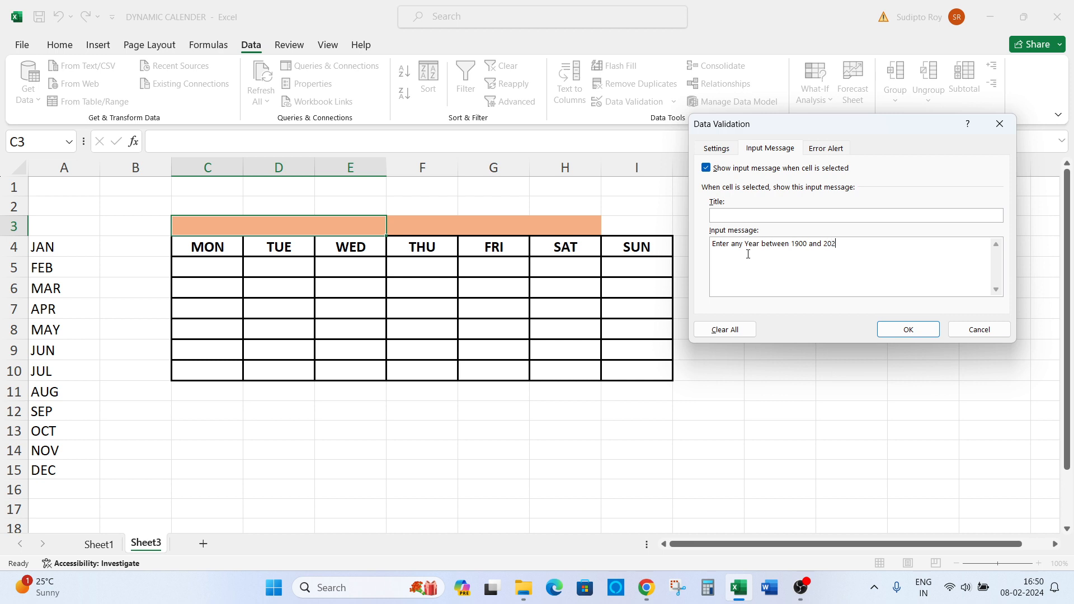
pyautogui.write('50')
pyautogui.click(885, 329)
# Step: Check the input messages on year cell C3 and month cell F3
pyautogui.click(422, 370)
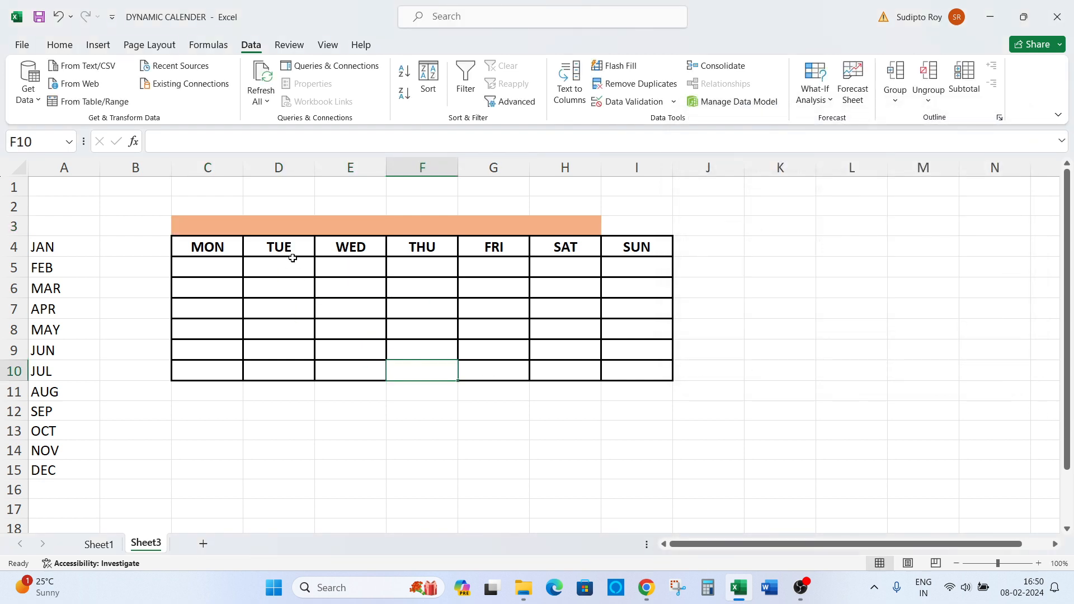
pyautogui.click(290, 230)
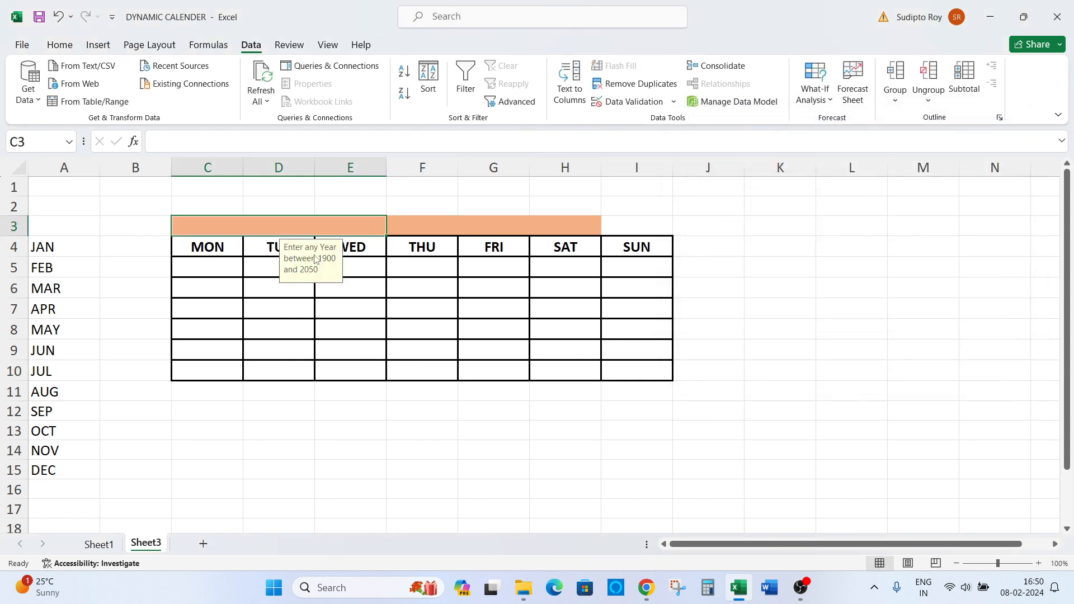
pyautogui.click(468, 221)
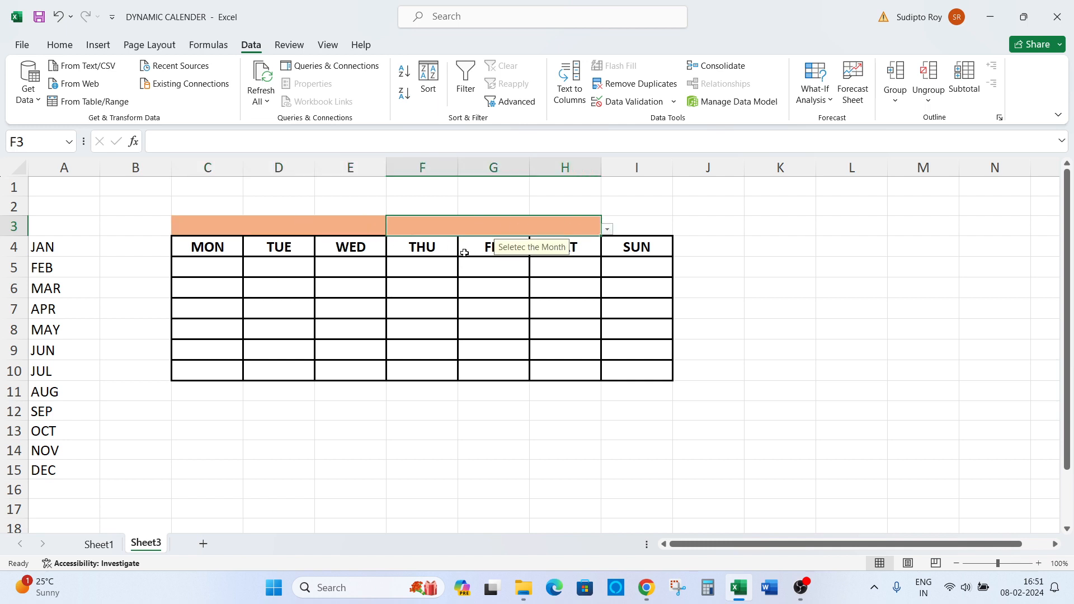
# Step: Test the validation of year cell C3 by entering 2024 and then 1900
pyautogui.click(298, 231)
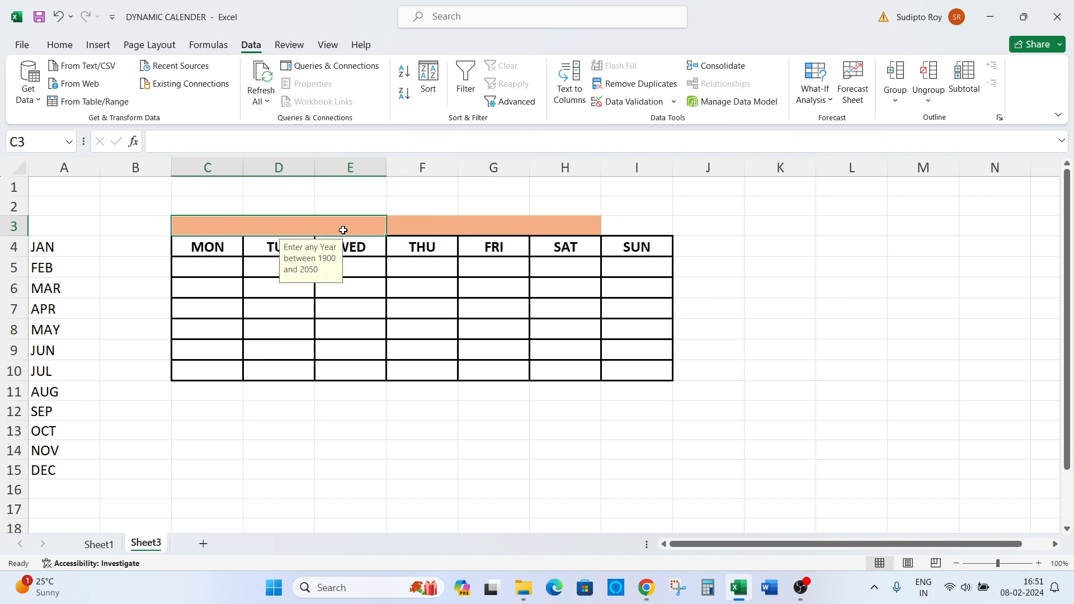
pyautogui.write('2024')
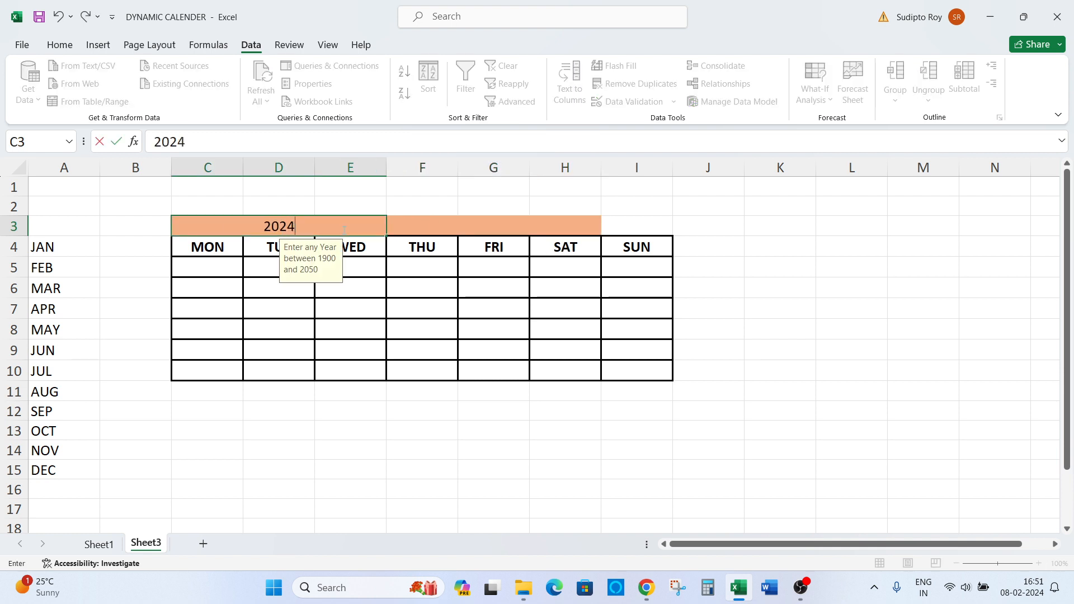
pyautogui.press('Return')
pyautogui.click(343, 230)
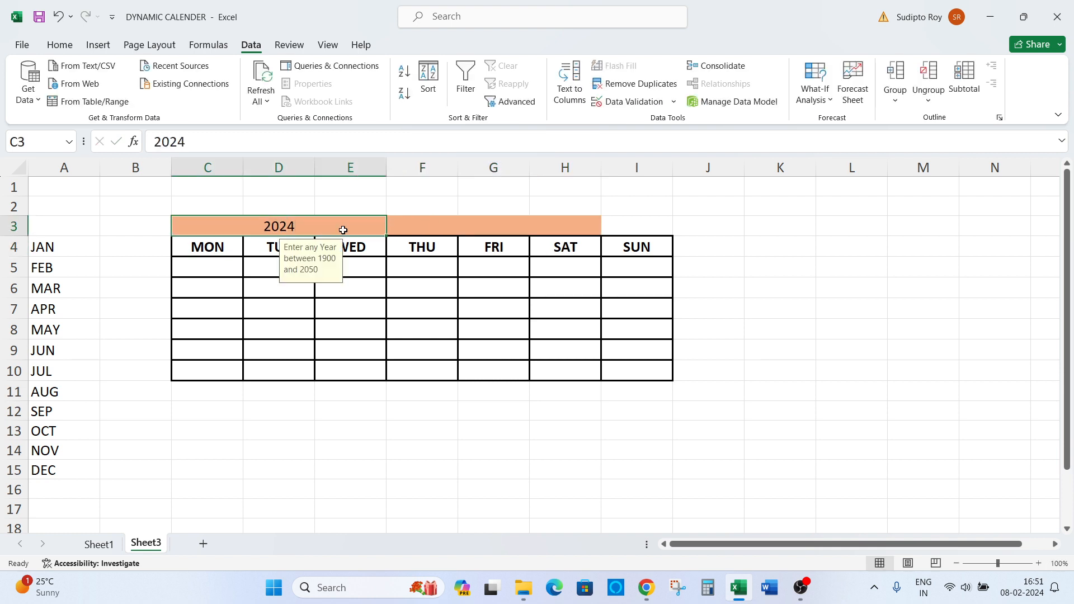
pyautogui.write('1900')
pyautogui.press('Return')
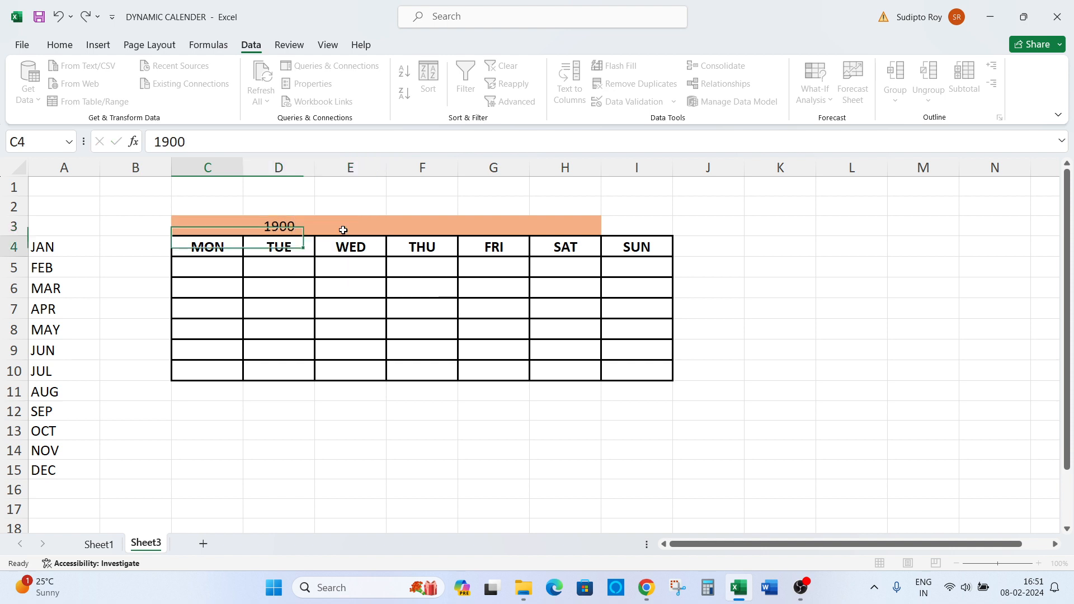
# Step: Enter the upper limit 2050 as the year in cell C3
pyautogui.click(343, 230)
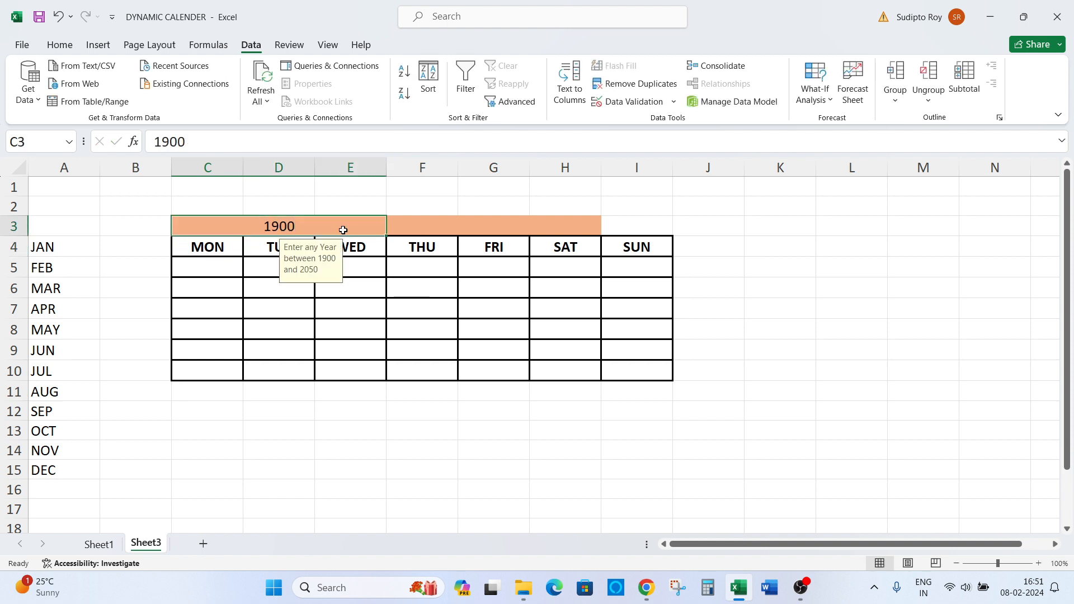
pyautogui.write('2050')
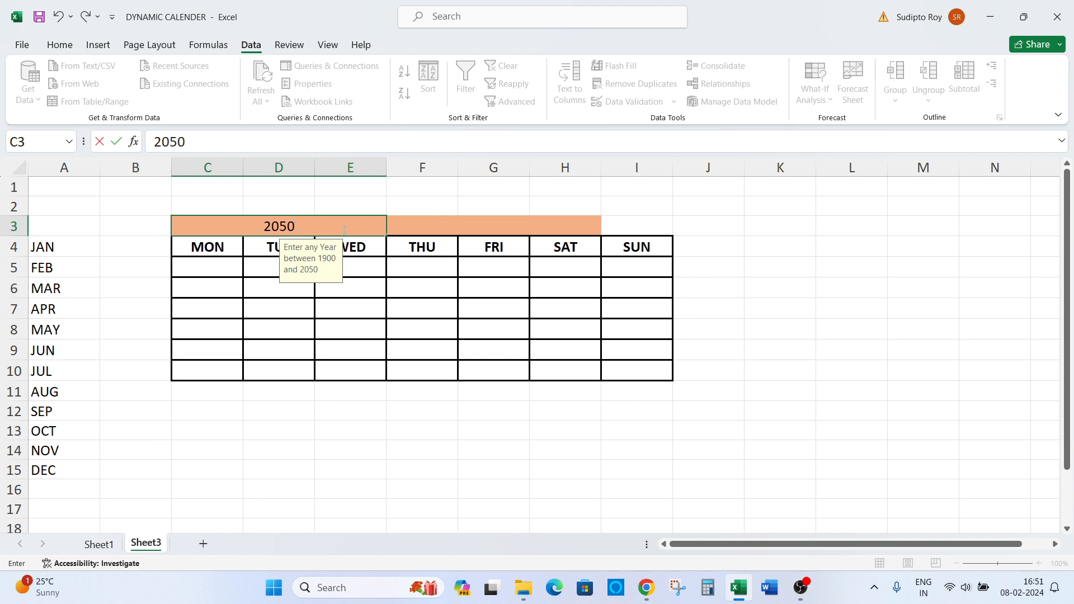
pyautogui.press('Return')
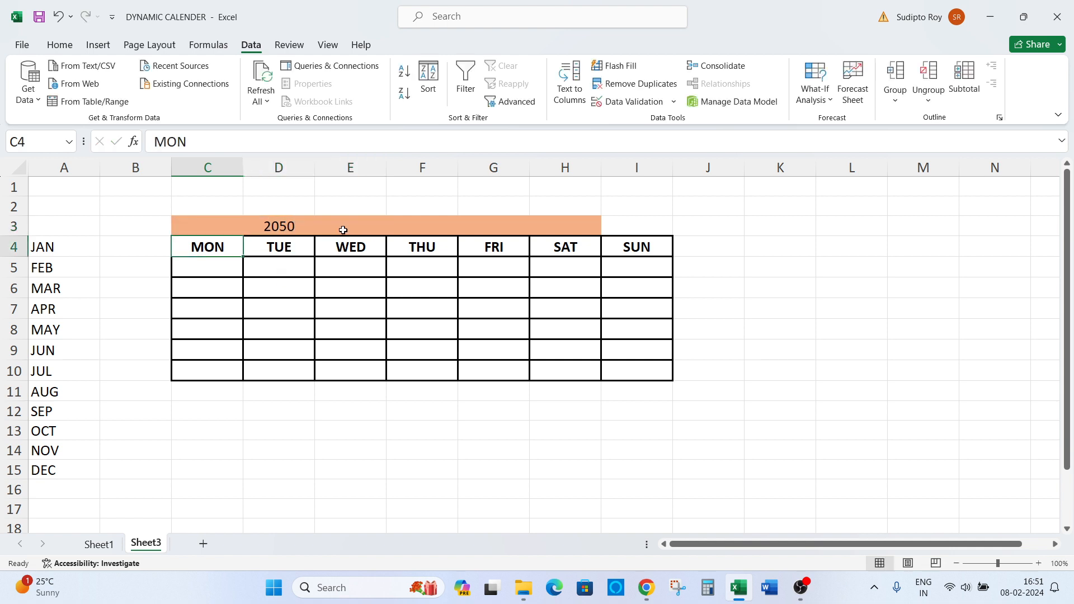
# Step: Try to enter the out-of-range years 1800 and 2051 in cell C3, cancelling each entry
pyautogui.click(342, 230)
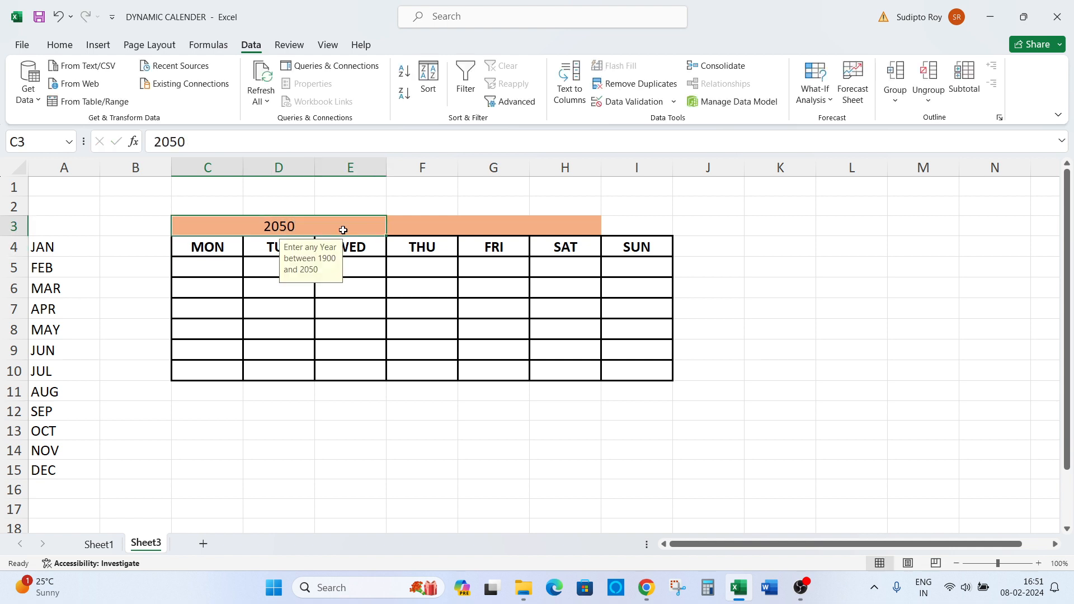
pyautogui.write('1800')
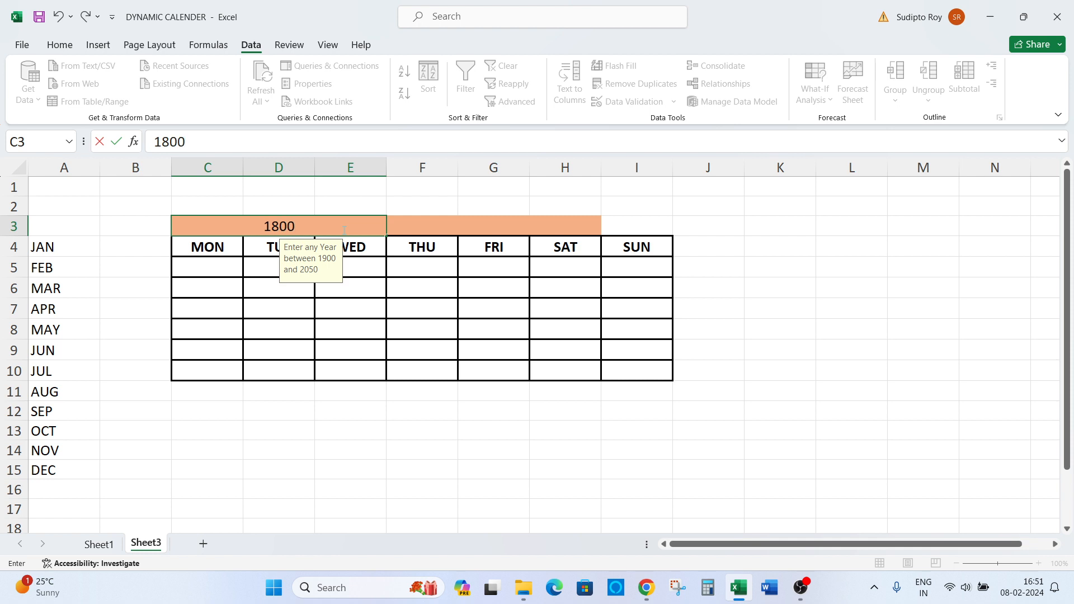
pyautogui.press('Return')
pyautogui.press('Escape')
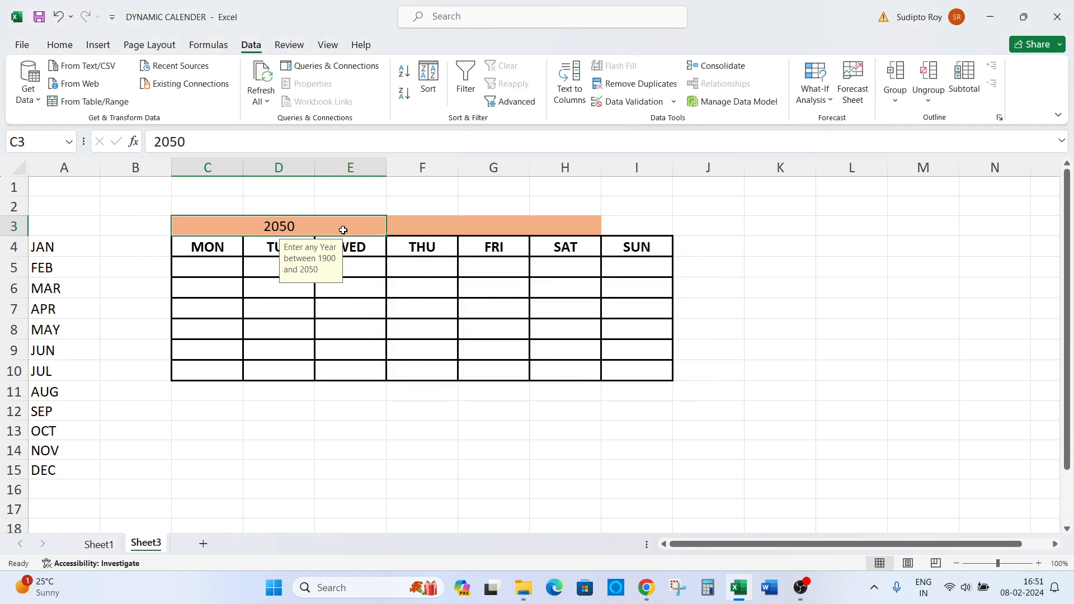
pyautogui.write('2051')
pyautogui.press('Return')
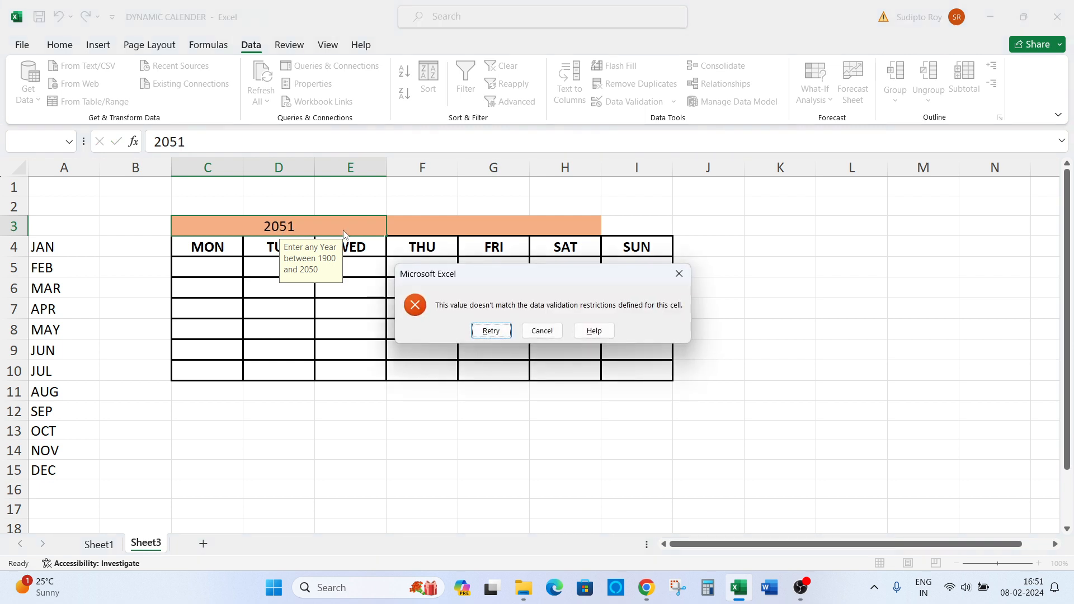
pyautogui.press('Escape')
# Step: Cancel the rejected year entry and choose FEB from the month dropdown in cell F3
pyautogui.press('Right')
pyautogui.press('Right')
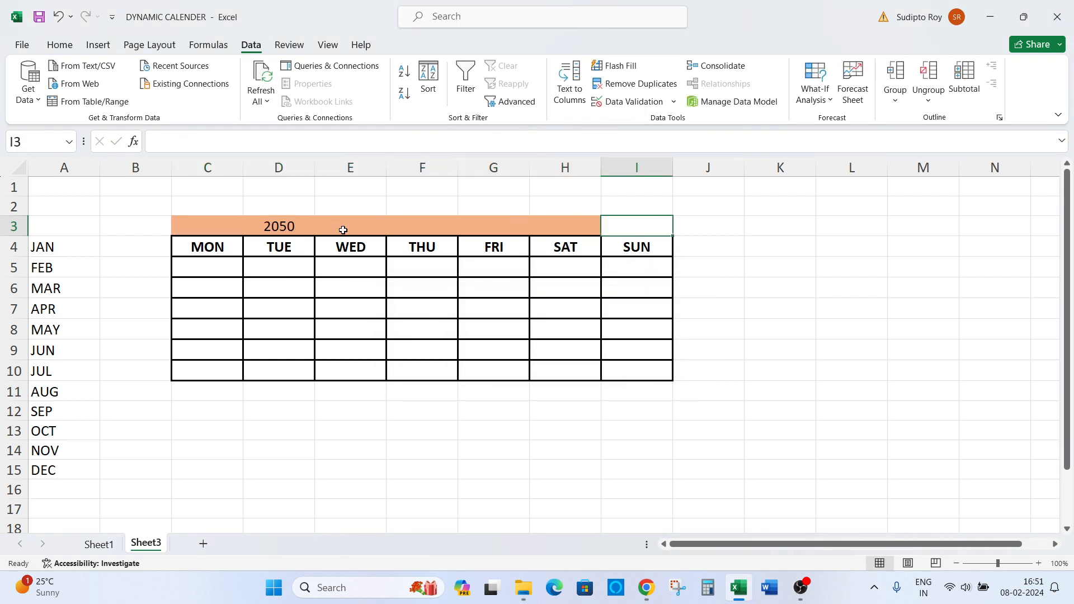
pyautogui.press('Left')
pyautogui.hotkey('alt', 'Down')
pyautogui.press('Down')
pyautogui.press('Down')
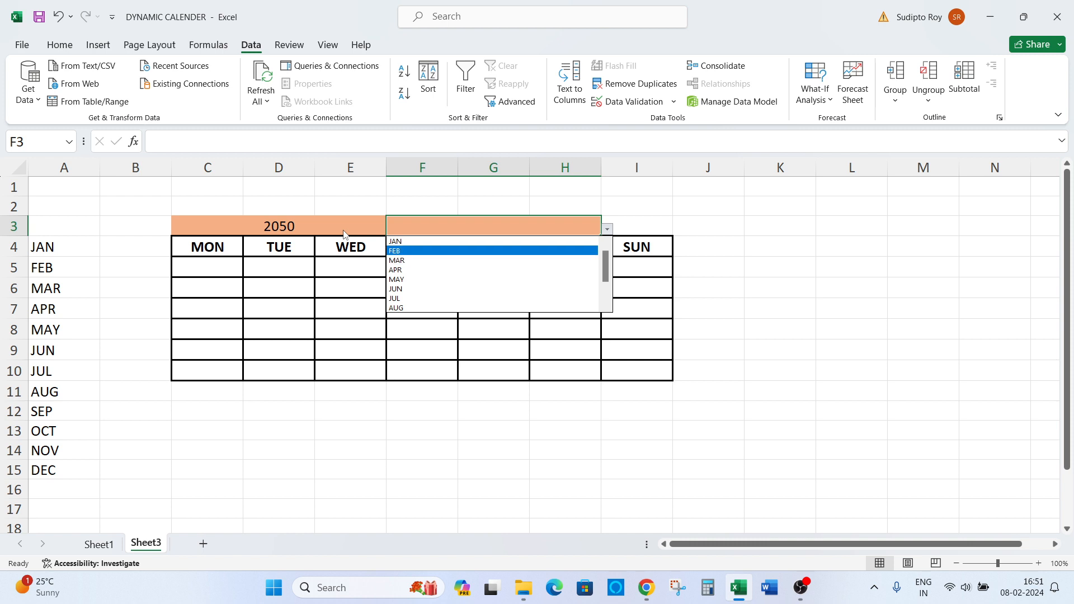
pyautogui.press('Return')
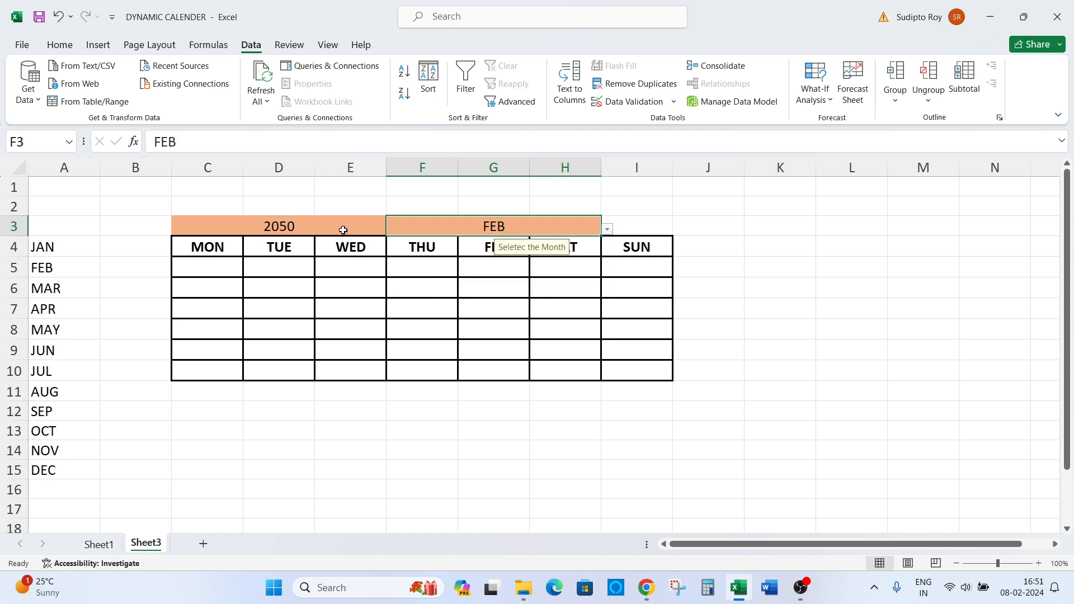
pyautogui.press('Right')
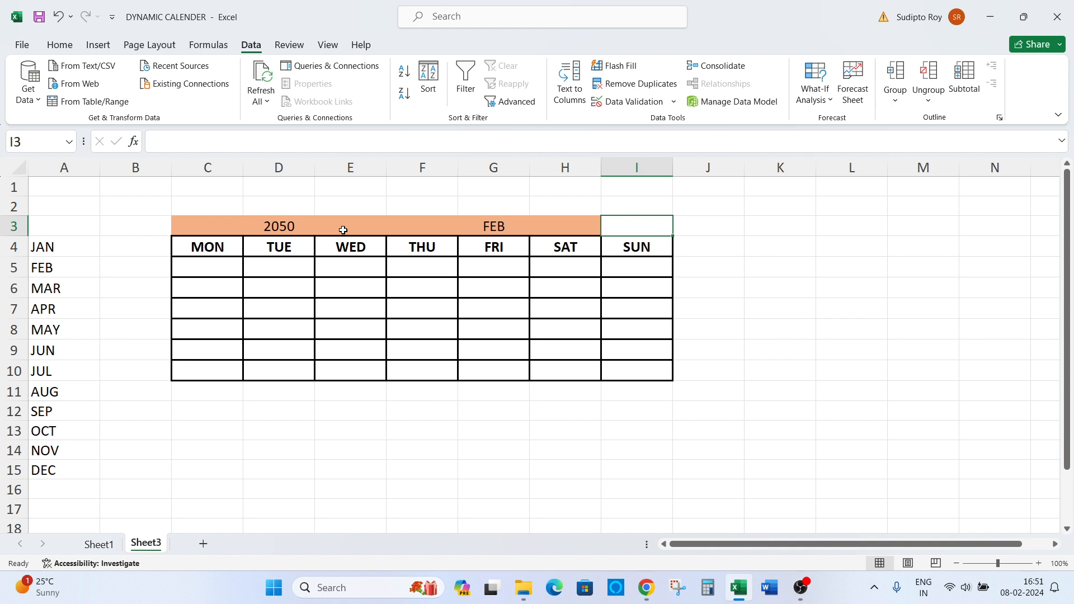
# Step: Copy the merged DYNAMIC CANENDAR title cell E1 on Sheet1
pyautogui.press('Left')
pyautogui.press('Left')
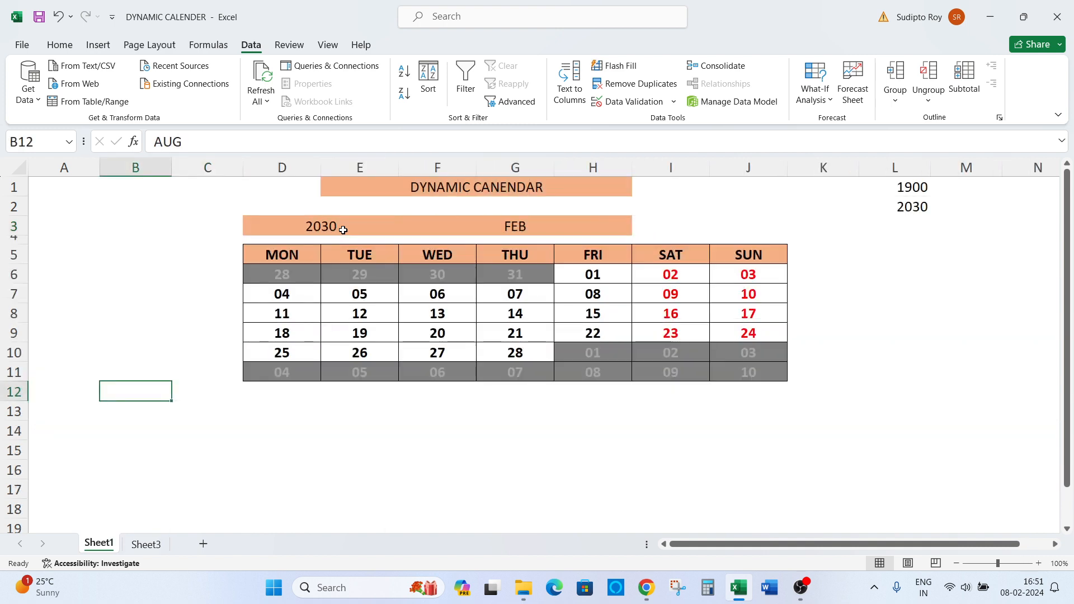
pyautogui.press('Up')
pyautogui.press('Up')
pyautogui.press('Up')
pyautogui.press('Up')
pyautogui.press('Up')
pyautogui.press('Up')
pyautogui.press('Up')
pyautogui.press('Up')
pyautogui.press('Up')
pyautogui.press('Up')
pyautogui.press('Up')
pyautogui.press('Right')
pyautogui.press('Right')
pyautogui.press('Right')
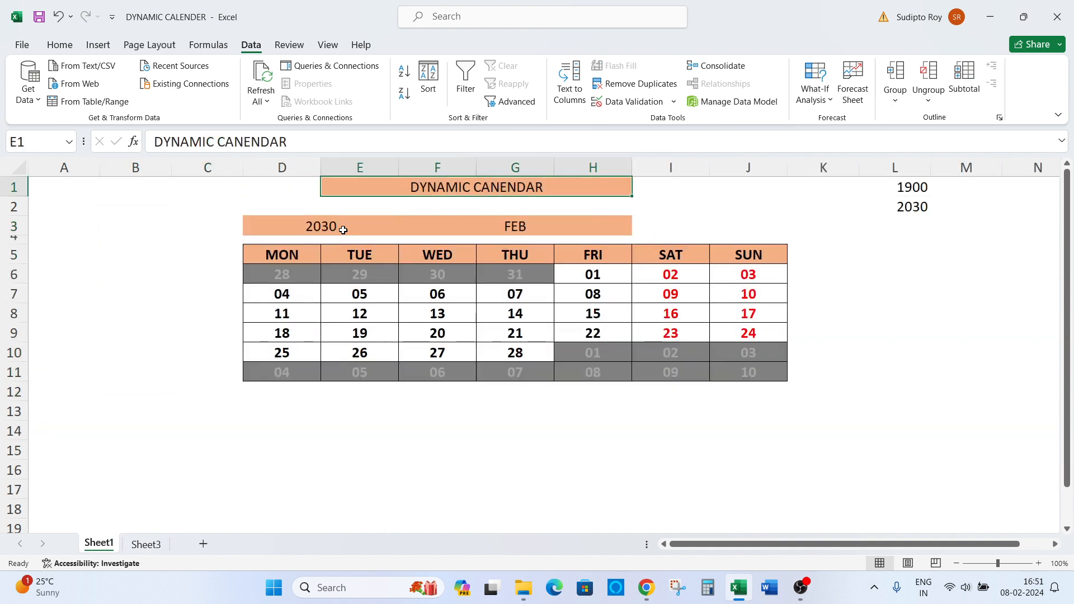
pyautogui.hotkey('ctrl', 'c')
# Step: Paste the copied title into cell E1 of Sheet3, above the calendar's year and month row, and clear the copy selection
pyautogui.hotkey('ctrl', 'pagedown')
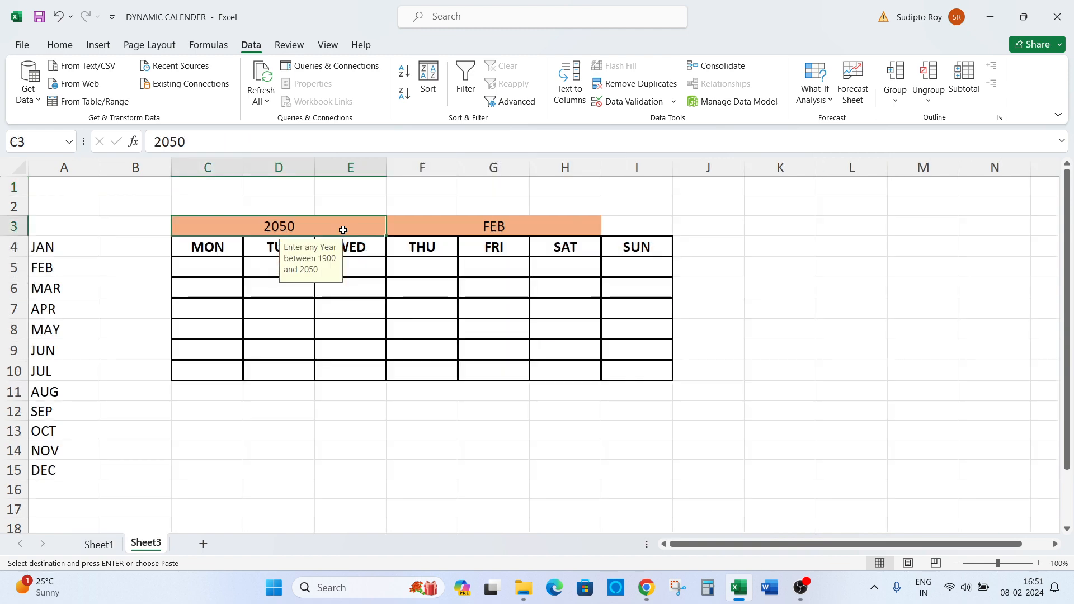
pyautogui.press('Up')
pyautogui.press('Up')
pyautogui.hotkey('ctrl', 'v')
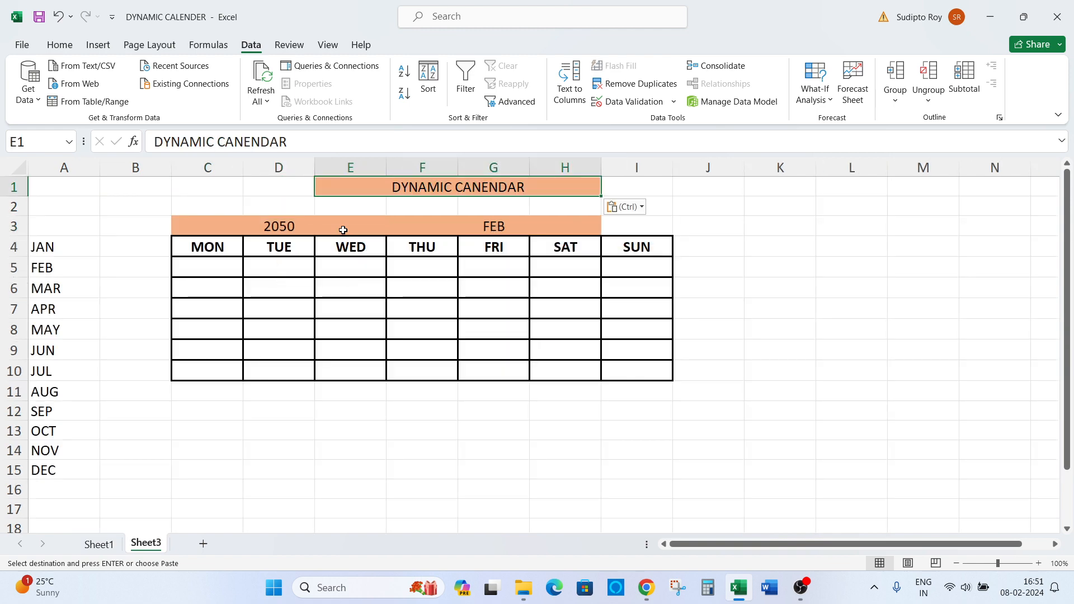
pyautogui.press('Down')
pyautogui.press('Down')
pyautogui.press('Right')
pyautogui.press('Escape')
pyautogui.press('Right')
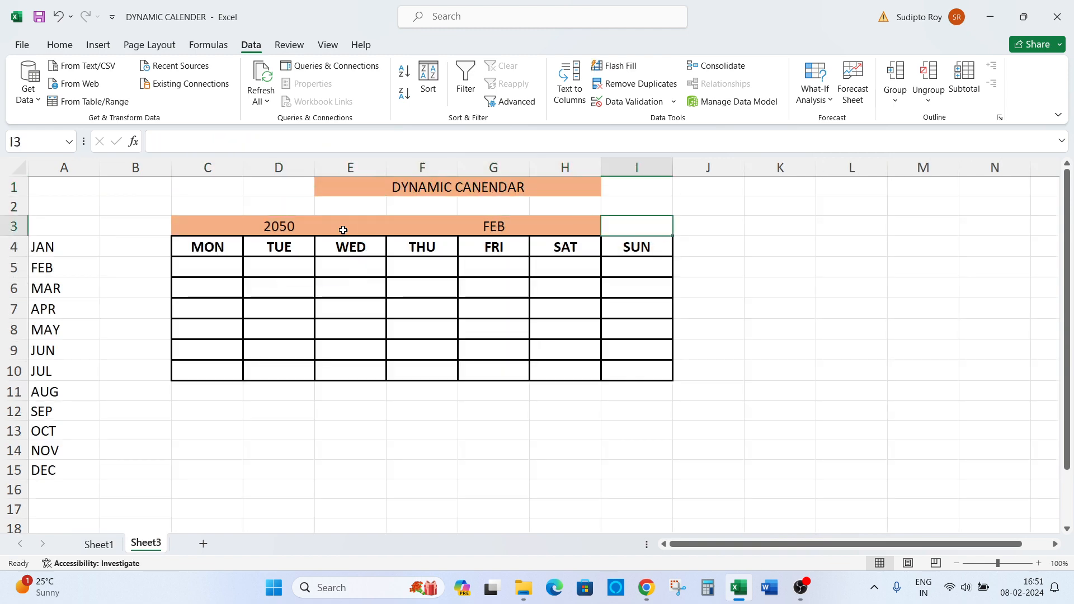
pyautogui.press('Down')
pyautogui.press('Left')
pyautogui.press('Left')
pyautogui.press('Down')
pyautogui.press('Left')
pyautogui.press('Left')
pyautogui.press('Left')
pyautogui.press('Left')
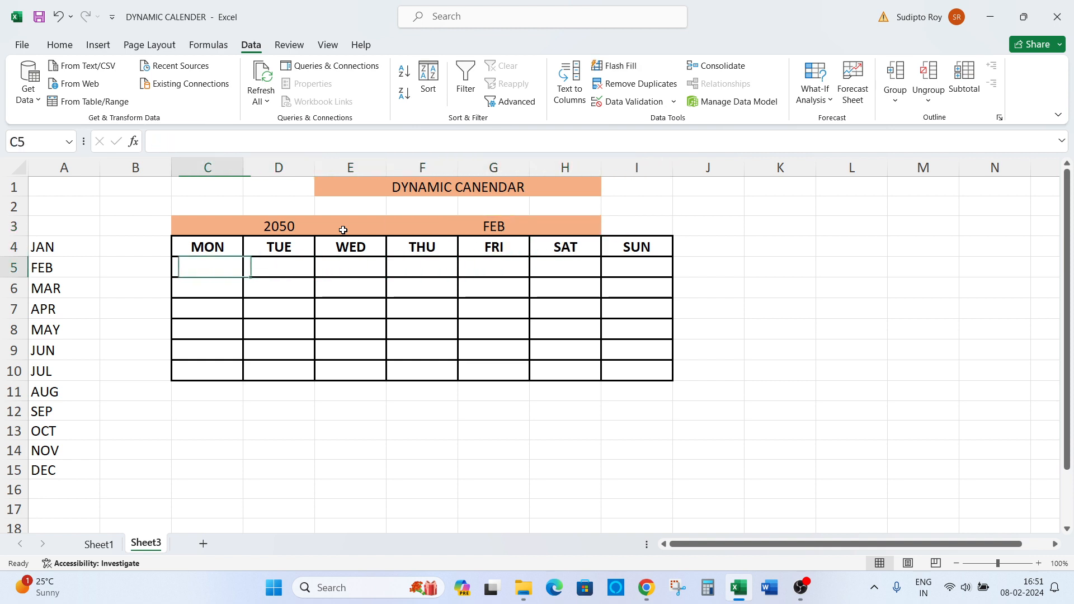
pyautogui.hotkey('ctrl', 'shift', 'Down')
pyautogui.hotkey('ctrl', 'shift', 'Right')
pyautogui.press('Up')
pyautogui.press('Up')
pyautogui.press('Left')
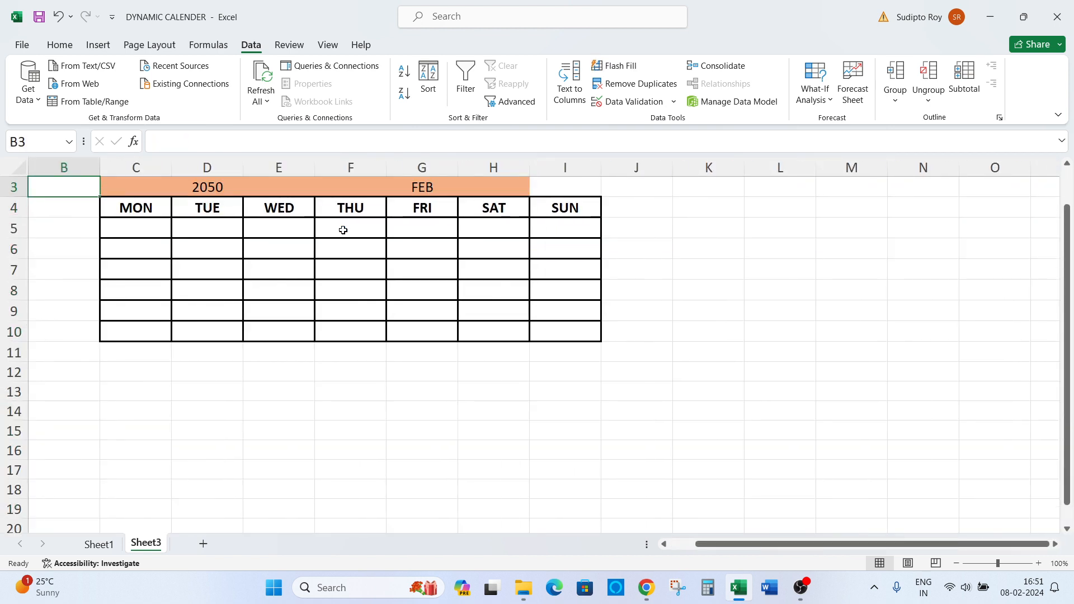
pyautogui.press('Down')
pyautogui.press('Right')
pyautogui.press('Down')
pyautogui.hotkey('shift', 'Down')
pyautogui.hotkey('shift', 'Down')
pyautogui.hotkey('shift', 'Down')
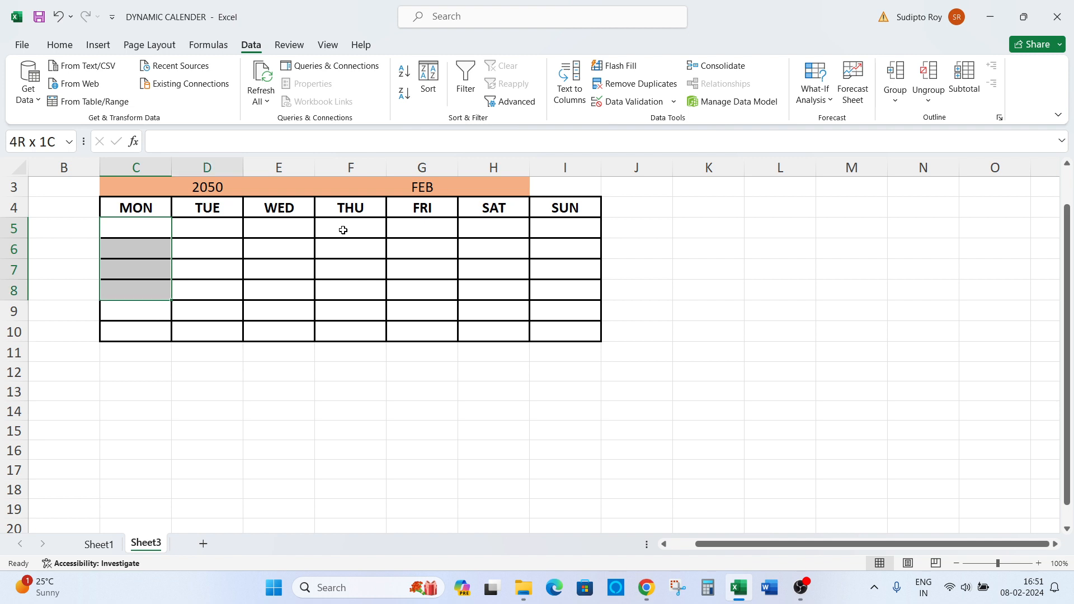
pyautogui.hotkey('shift', 'Right')
pyautogui.hotkey('shift', 'Right')
pyautogui.hotkey('shift', 'Right')
pyautogui.hotkey('shift', 'Right')
pyautogui.hotkey('shift', 'Right')
pyautogui.press('Up')
pyautogui.press('Up')
pyautogui.press('Up')
pyautogui.press('Up')
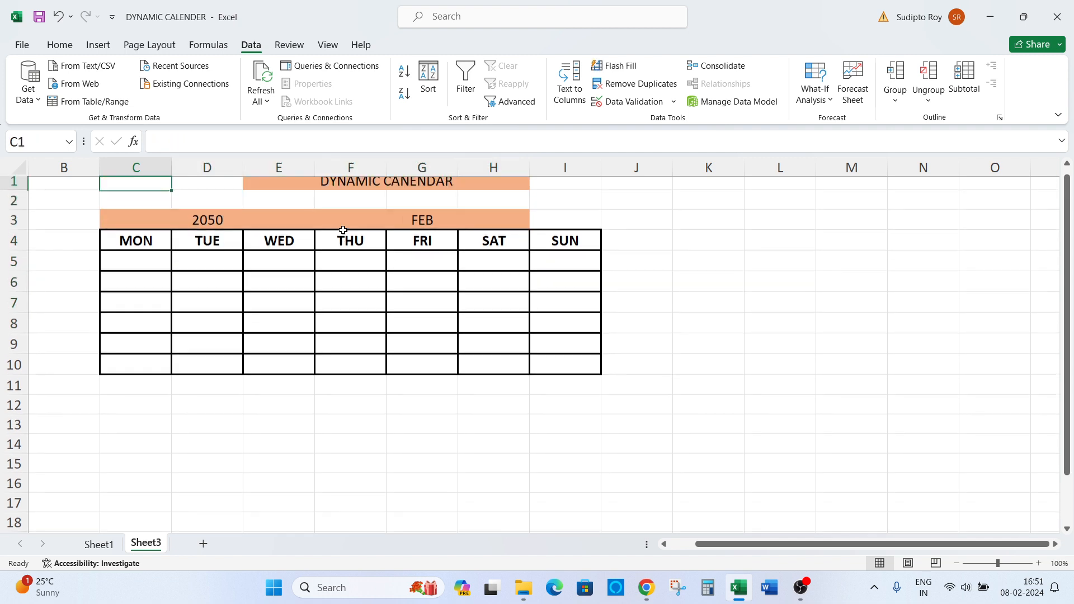
pyautogui.press('Right')
pyautogui.press('Right')
pyautogui.press('Right')
pyautogui.press('Right')
pyautogui.press('Down')
pyautogui.press('Left')
pyautogui.press('Down')
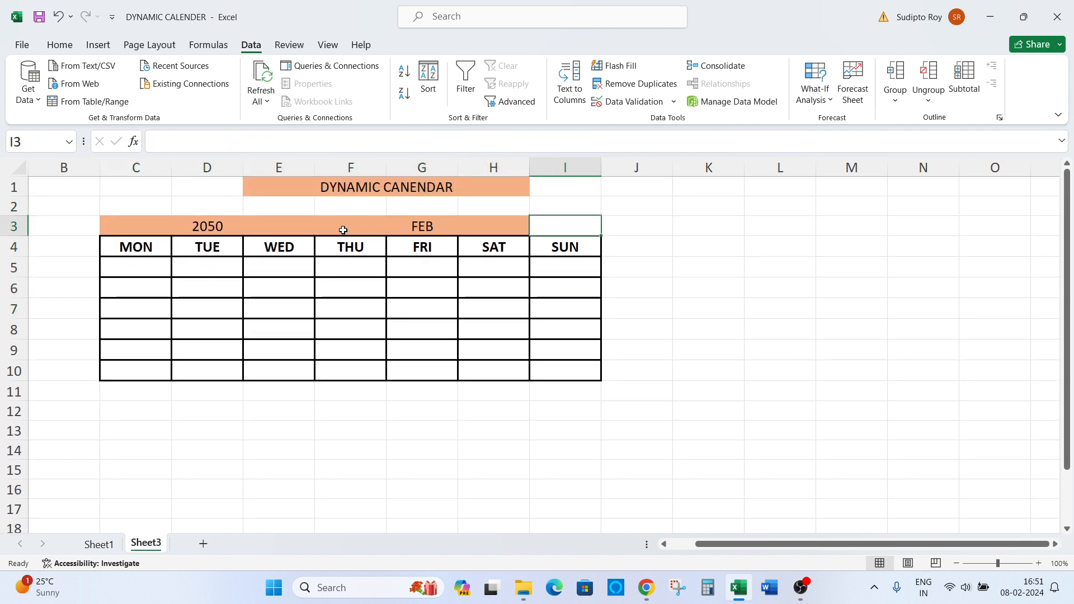
pyautogui.write('=date')
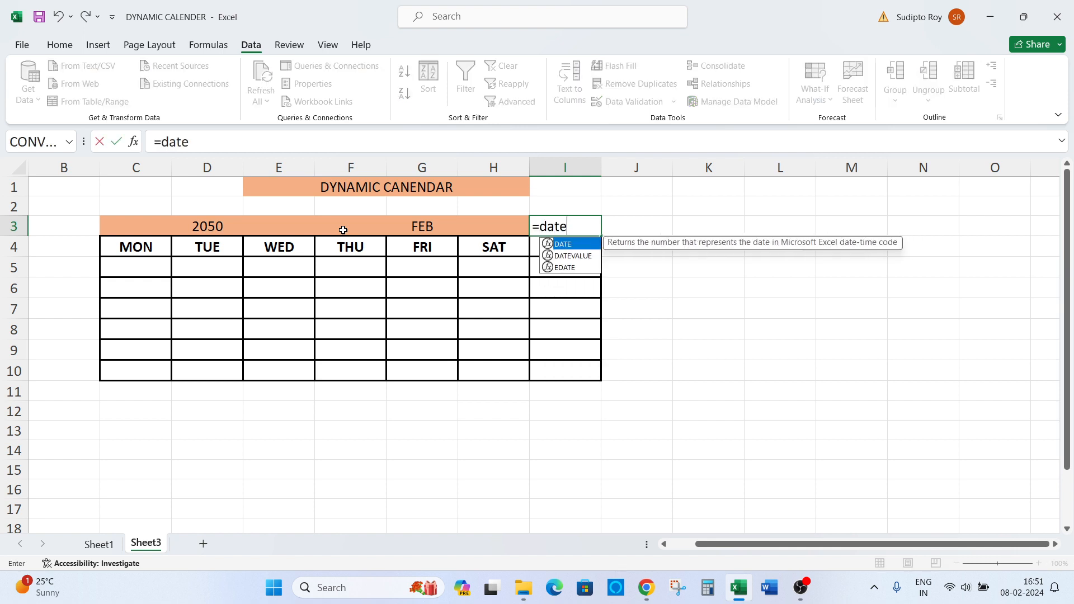
pyautogui.press('Tab')
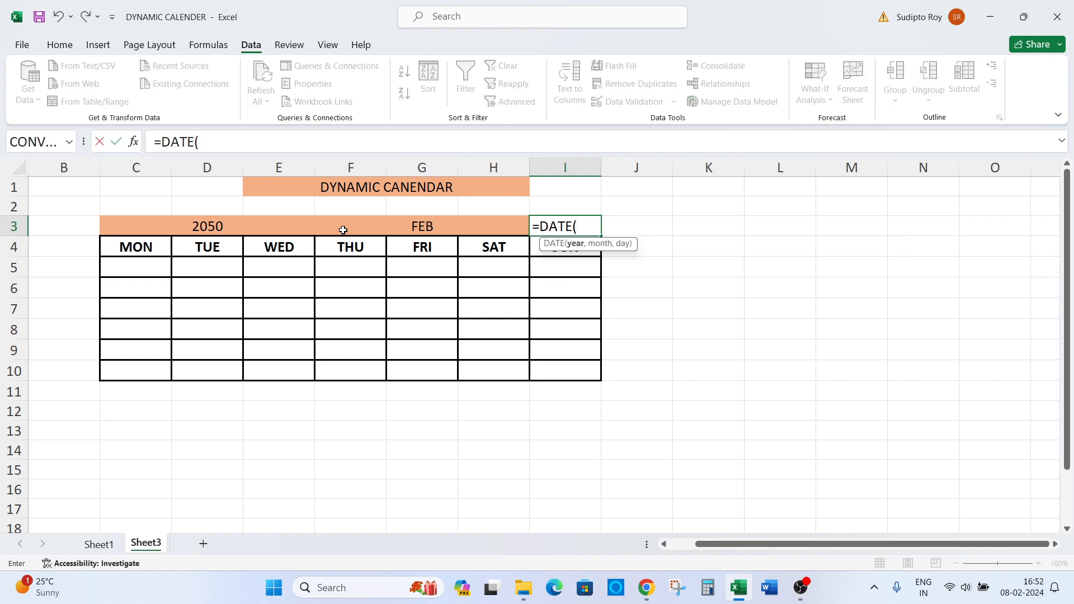
pyautogui.click(343, 230)
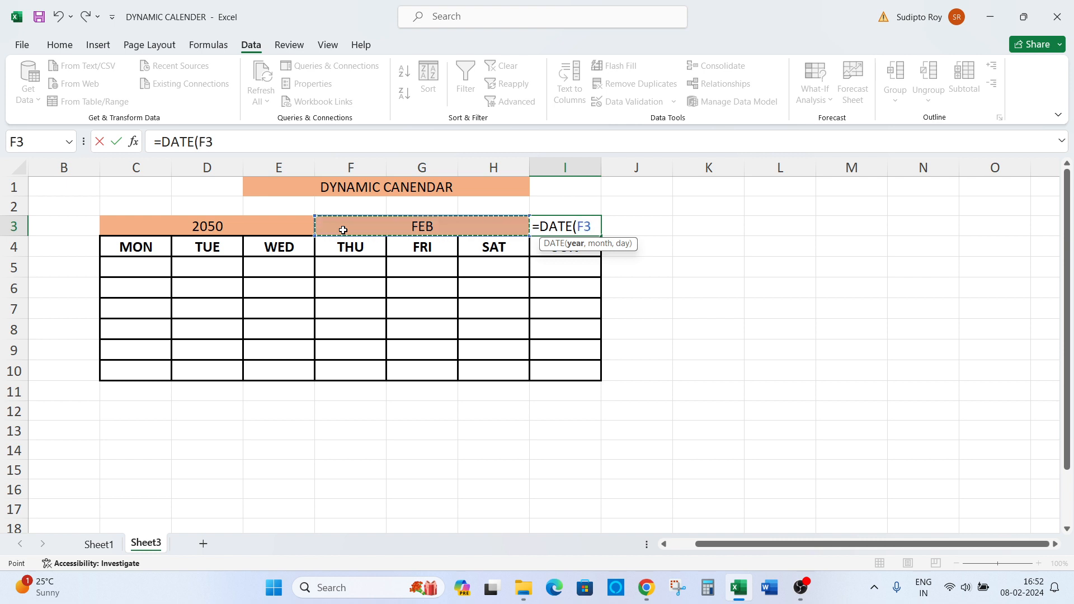
pyautogui.press('Escape')
# Step: Enter 2024 as the year in cell C3
pyautogui.click(343, 230)
pyautogui.press('Left')
pyautogui.press('Left')
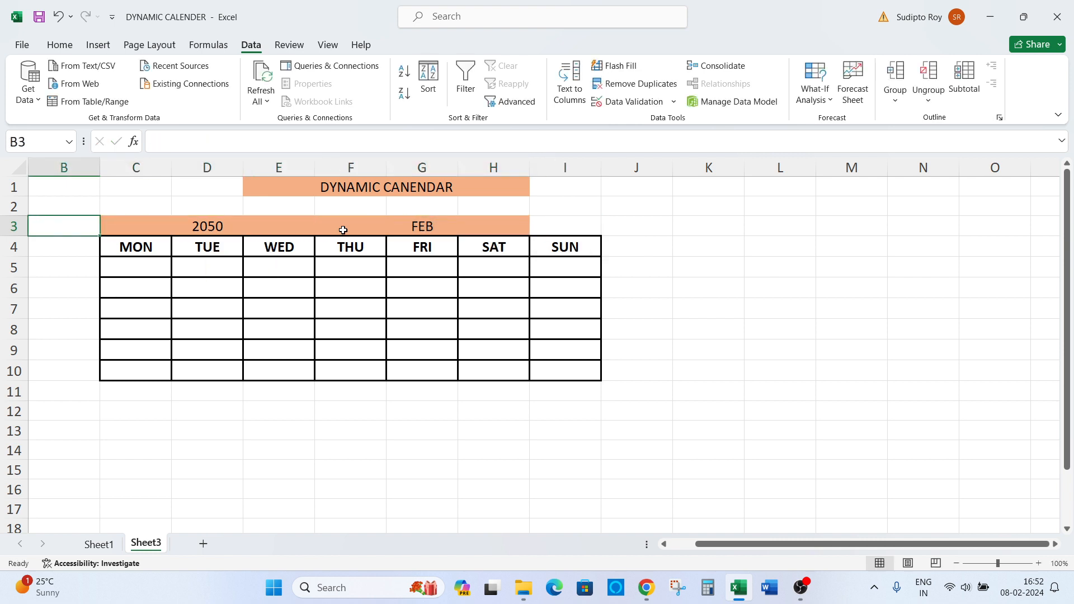
pyautogui.press('Right')
pyautogui.write('2024')
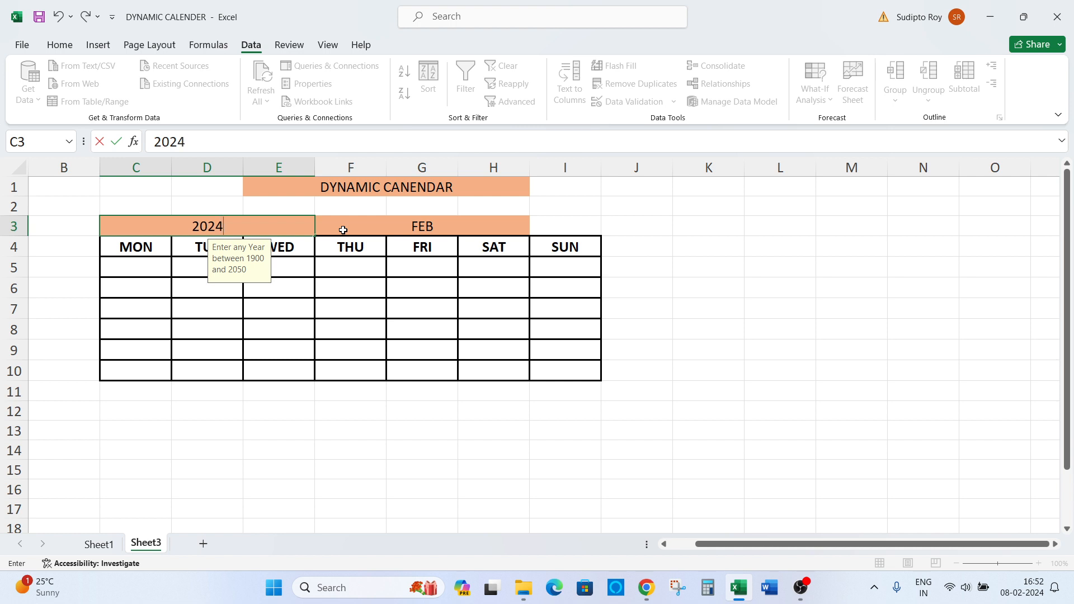
pyautogui.press('Return')
# Step: Start a DATE formula in cell I3 with the absolute reference $C$3 as its year argument
pyautogui.press('Up')
pyautogui.press('Right')
pyautogui.press('Right')
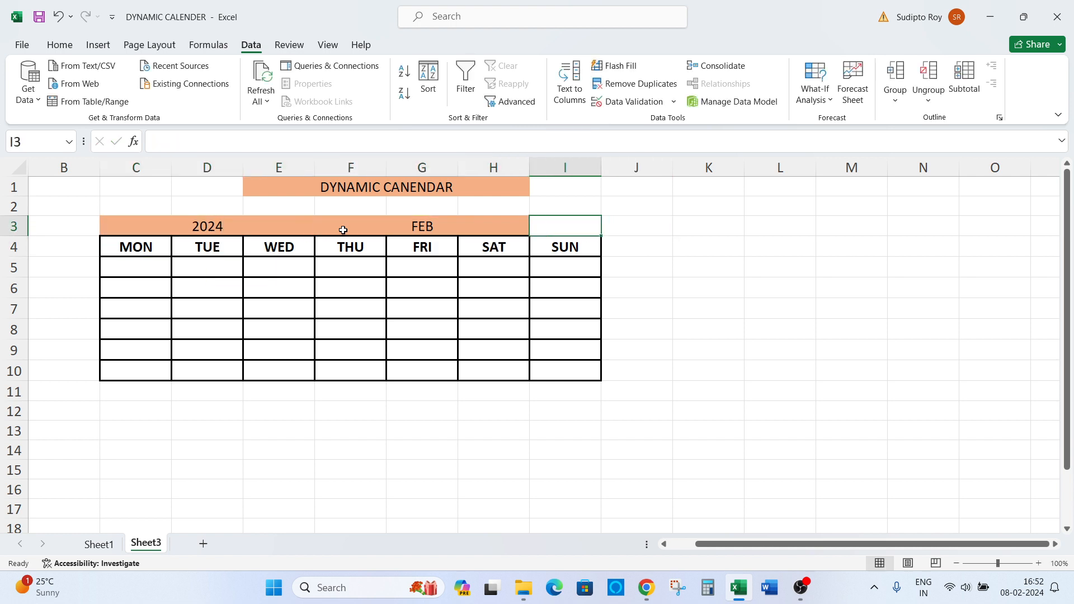
pyautogui.write('=date')
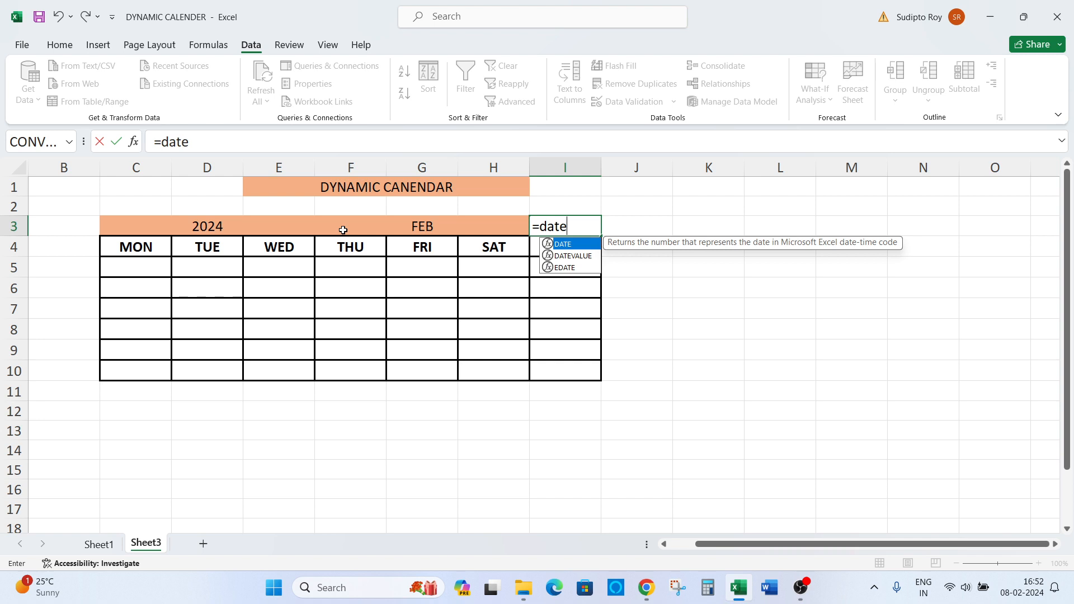
pyautogui.press('Tab')
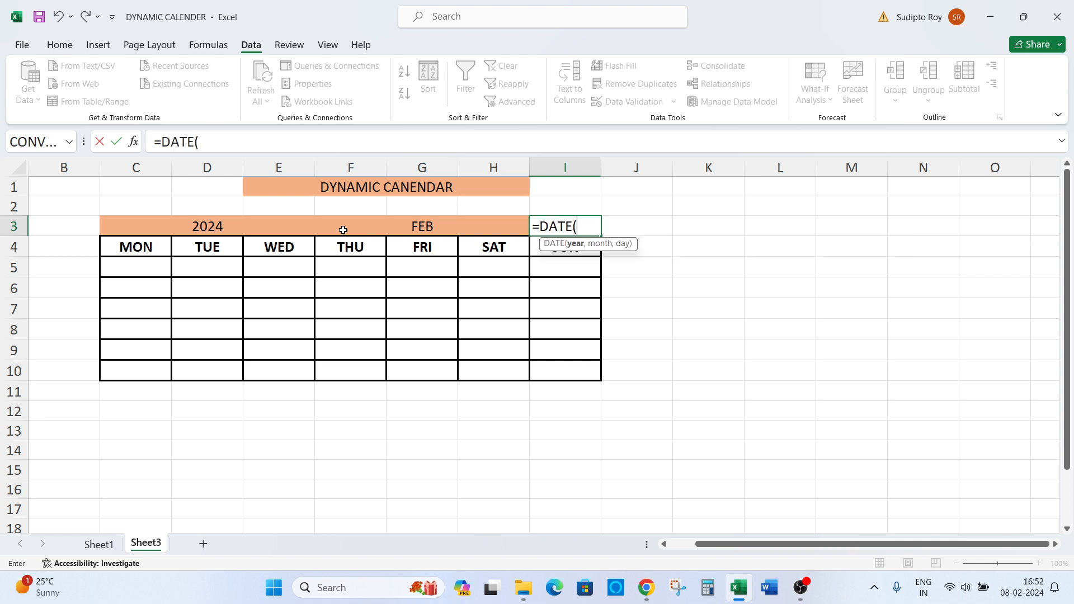
pyautogui.press('Left')
pyautogui.press('Left')
pyautogui.press('Left')
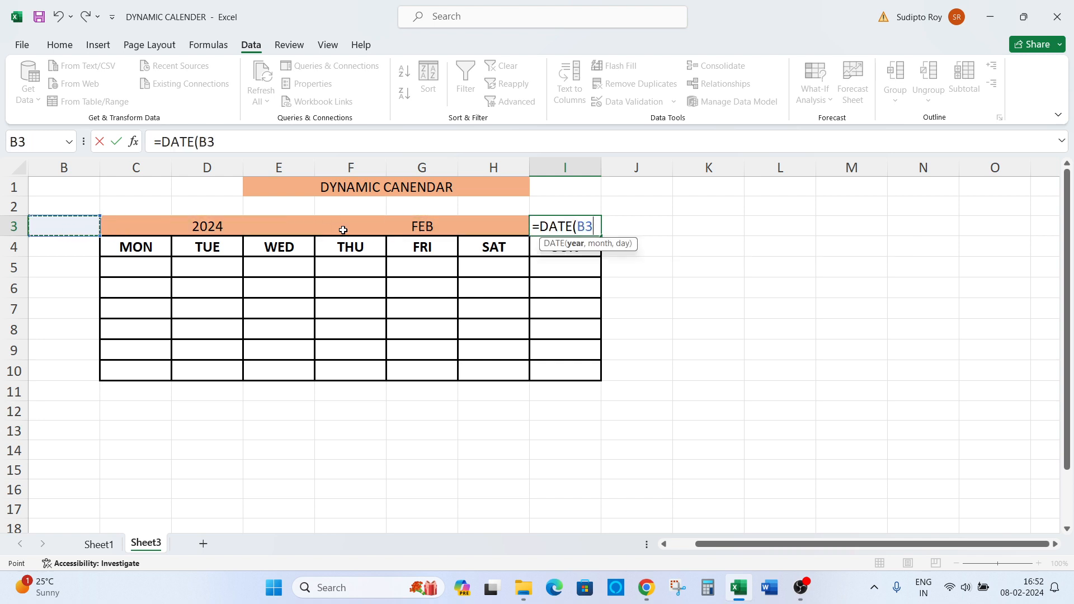
pyautogui.press('Right')
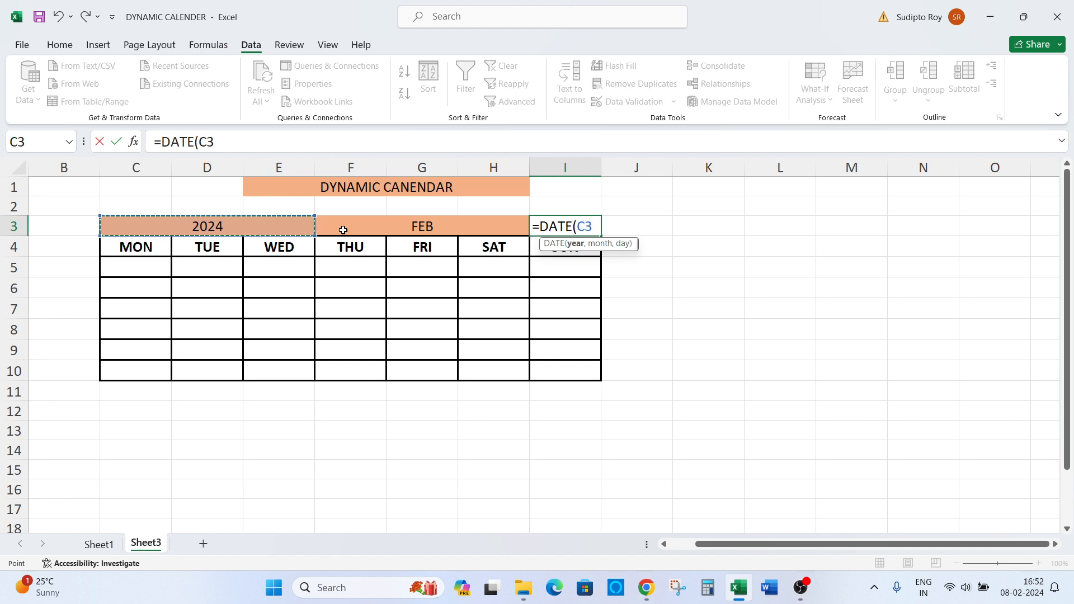
pyautogui.write(',')
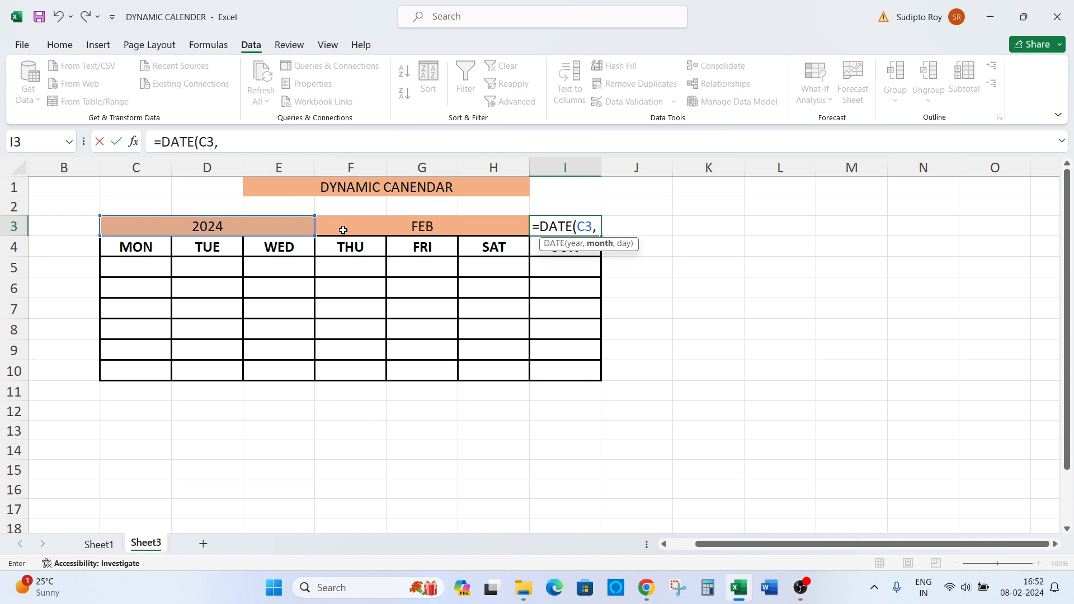
pyautogui.press('BackSpace')
pyautogui.press('F4')
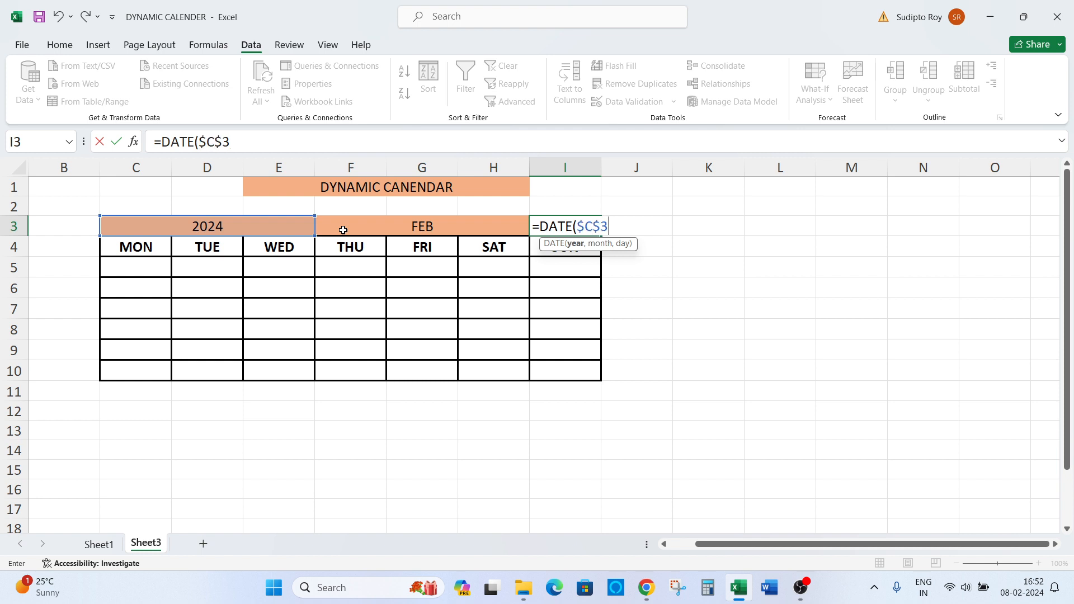
# Step: Nest a MATCH function as the month argument, with the absolute month cell $F$3 as its lookup value
pyautogui.write(',Match')
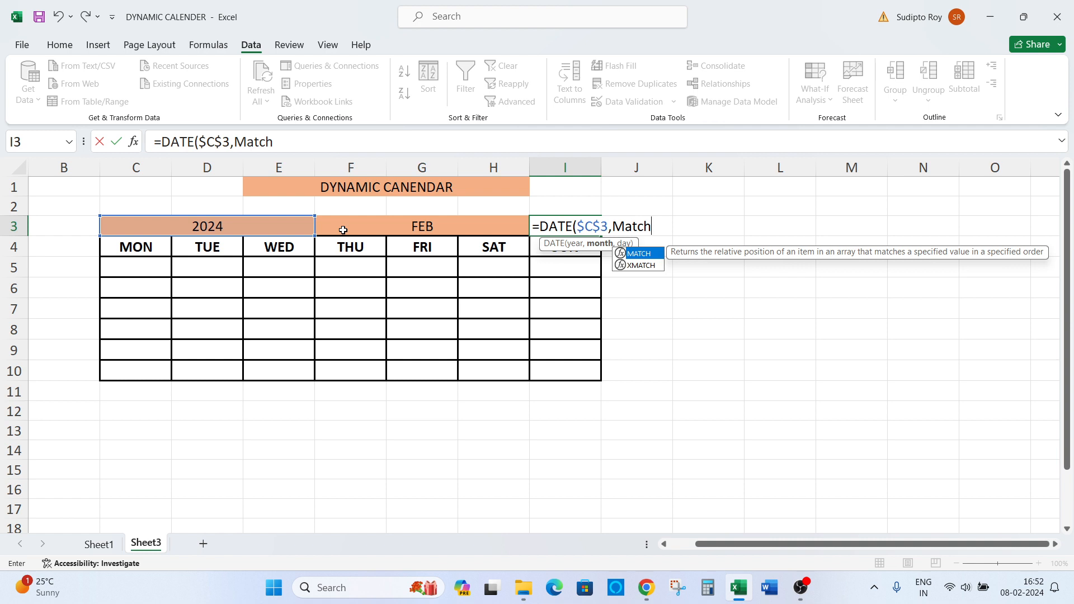
pyautogui.press('Tab')
pyautogui.click(343, 230)
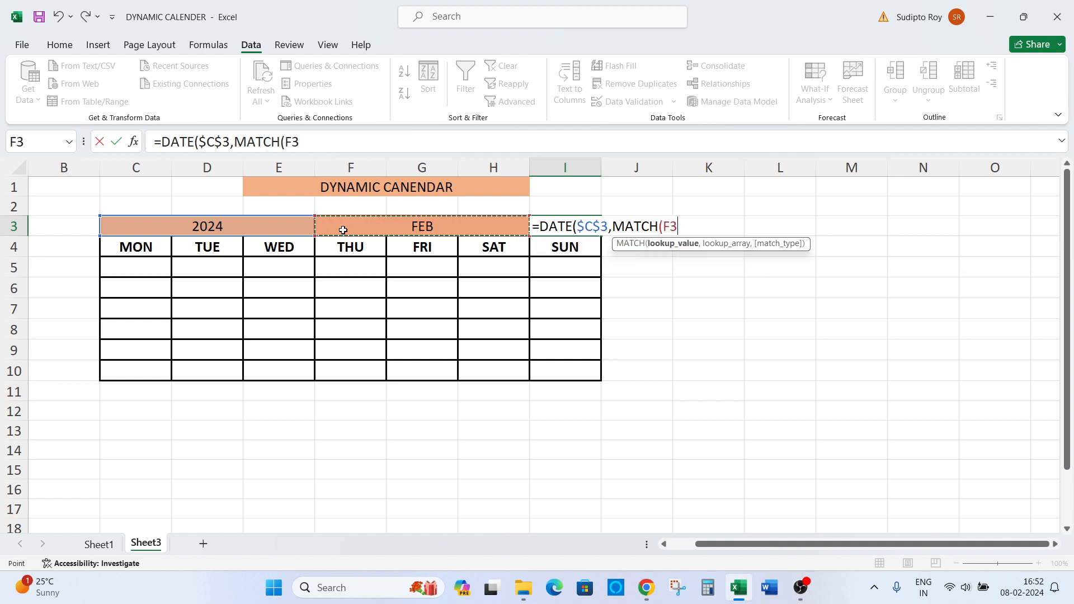
pyautogui.write(',')
pyautogui.press('BackSpace')
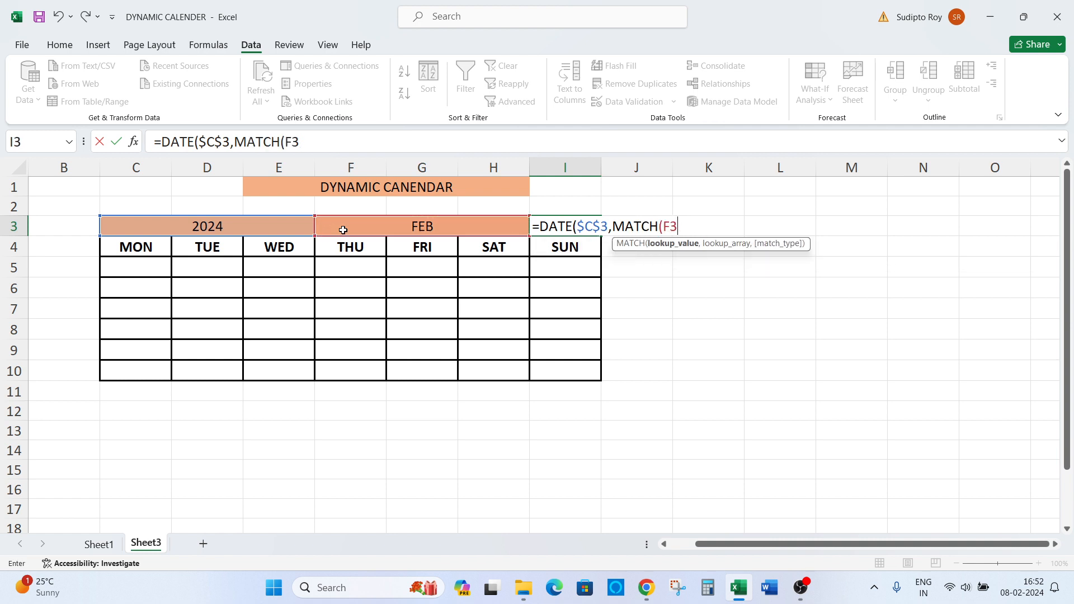
pyautogui.press('F4')
pyautogui.write(',')
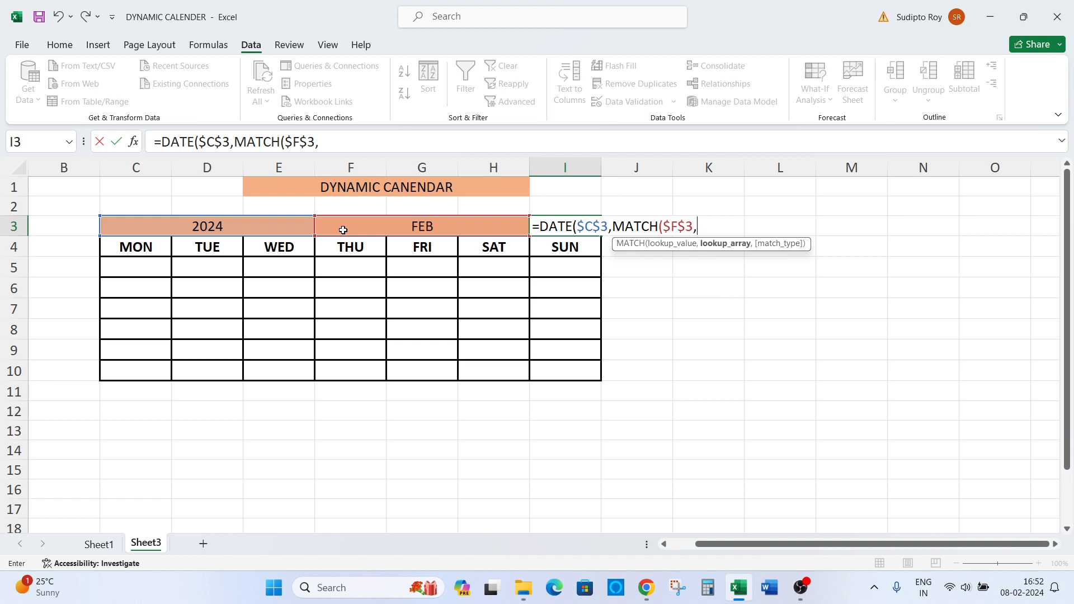
# Step: Use the month list $A$4:$A$15 as the absolute lookup array of the MATCH function
pyautogui.press('Left')
pyautogui.press('Left')
pyautogui.press('Left')
pyautogui.press('Left')
pyautogui.press('Down')
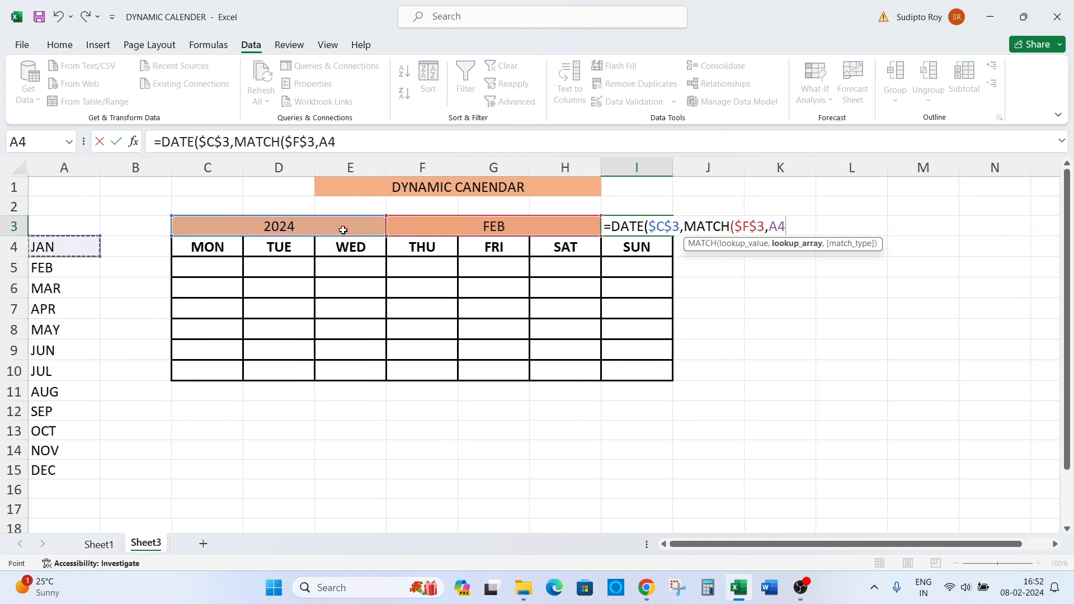
pyautogui.hotkey('ctrl', 'shift', 'Down')
pyautogui.press('F4')
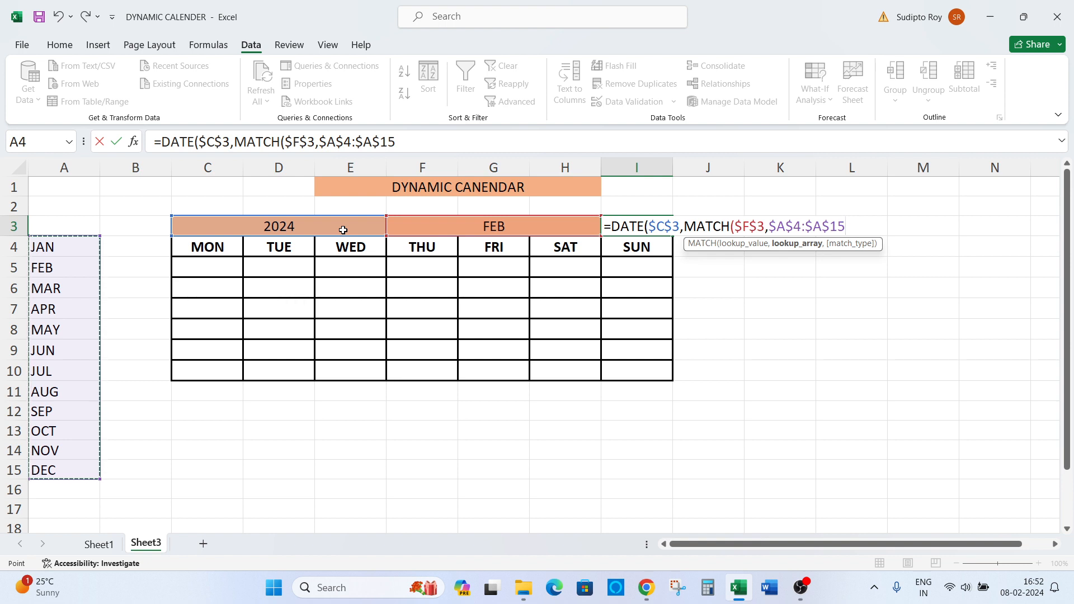
pyautogui.write(')')
pyautogui.press('BackSpace')
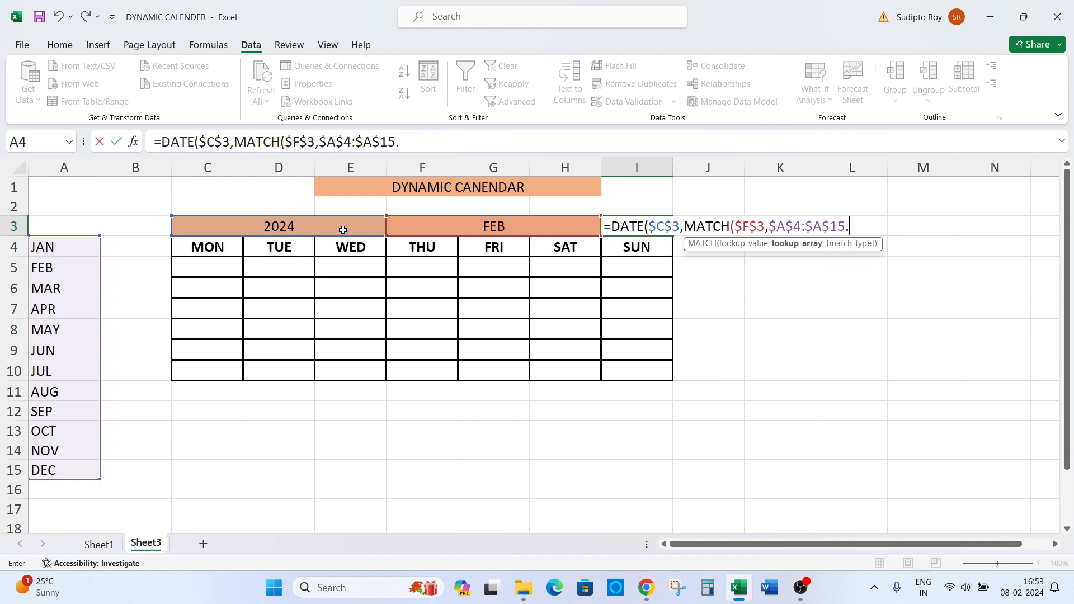
pyautogui.press('BackSpace')
pyautogui.write(')')
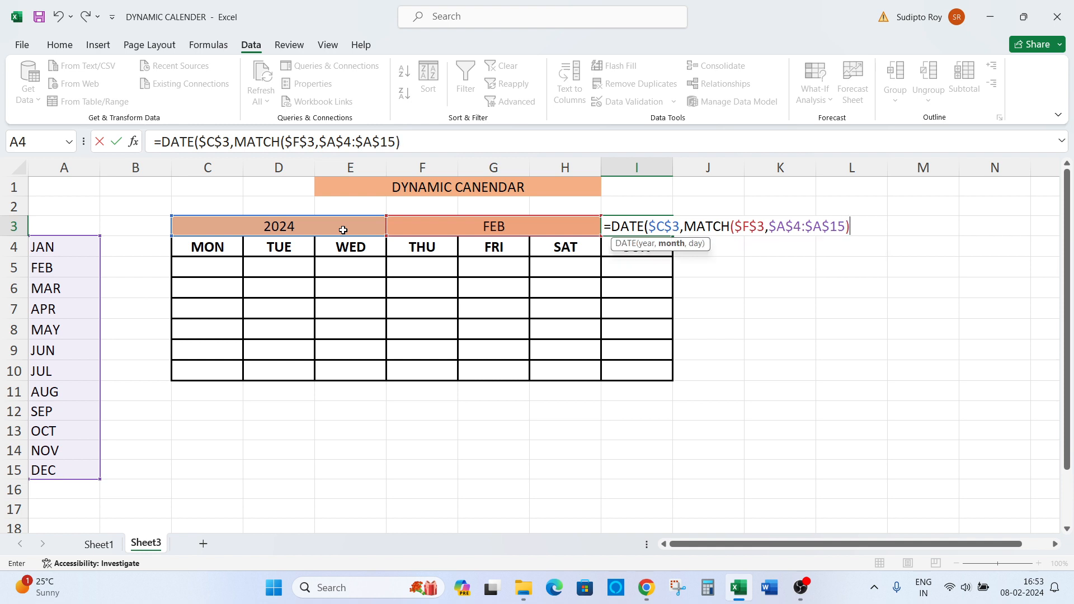
pyautogui.press('BackSpace')
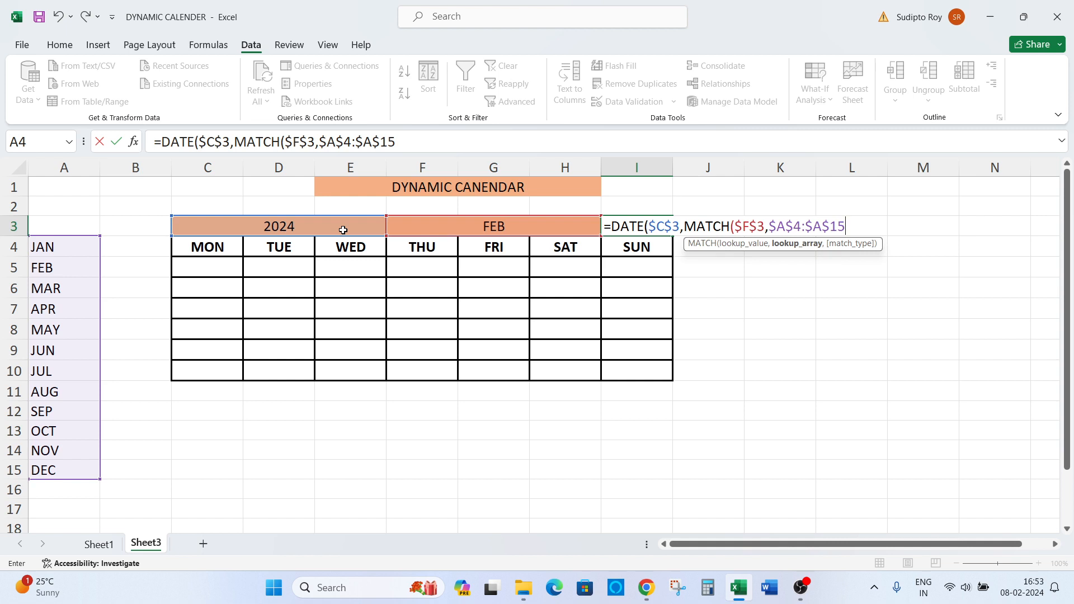
pyautogui.write('.')
pyautogui.press('BackSpace')
pyautogui.write(',0)(')
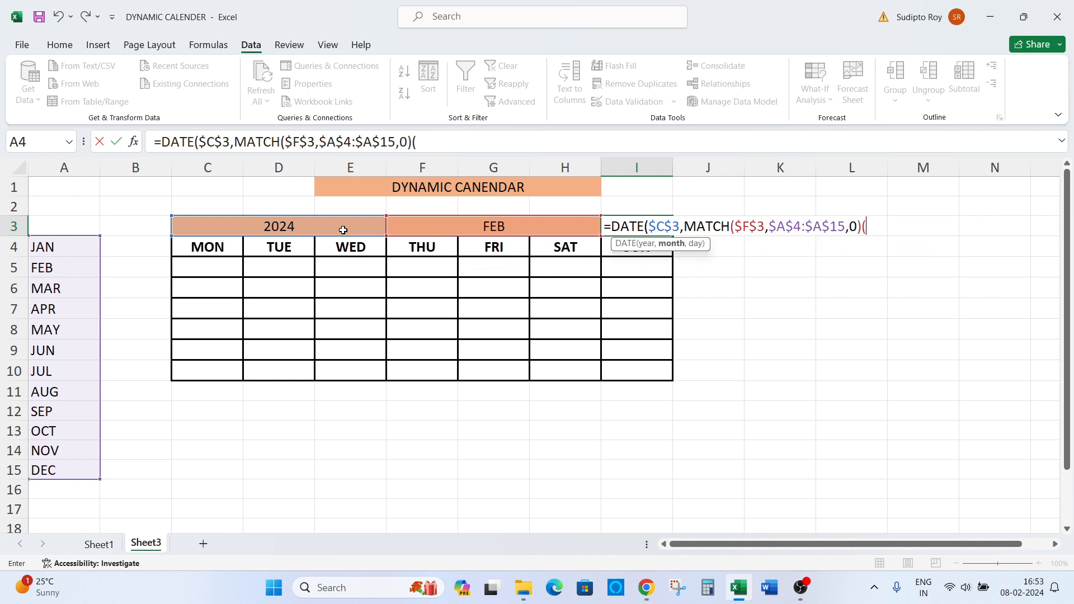
pyautogui.press('BackSpace')
pyautogui.press('BackSpace')
pyautogui.press('BackSpace')
pyautogui.press('BackSpace')
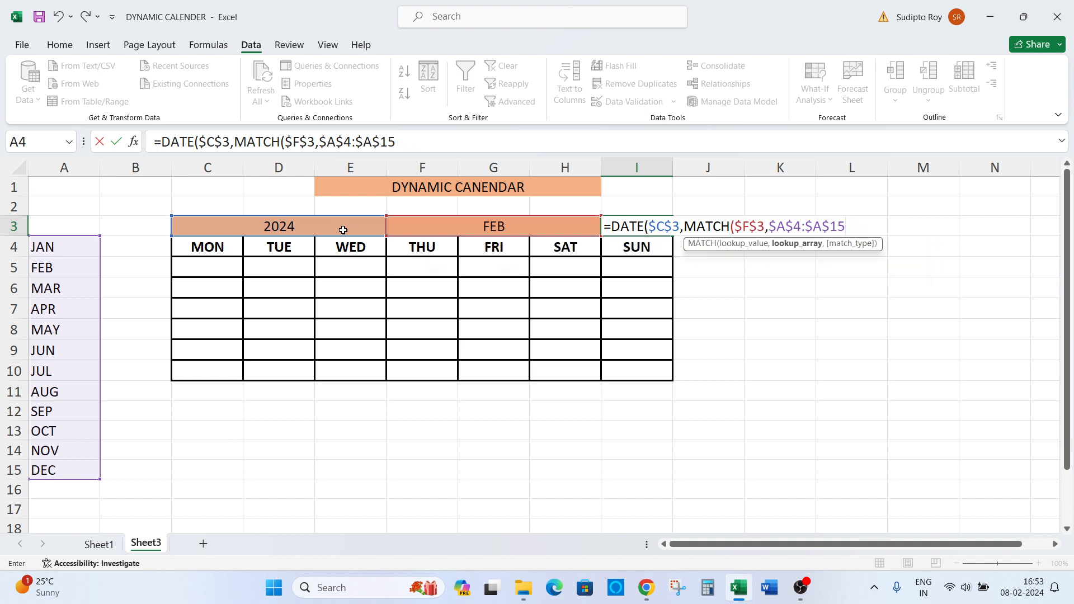
pyautogui.write(')')
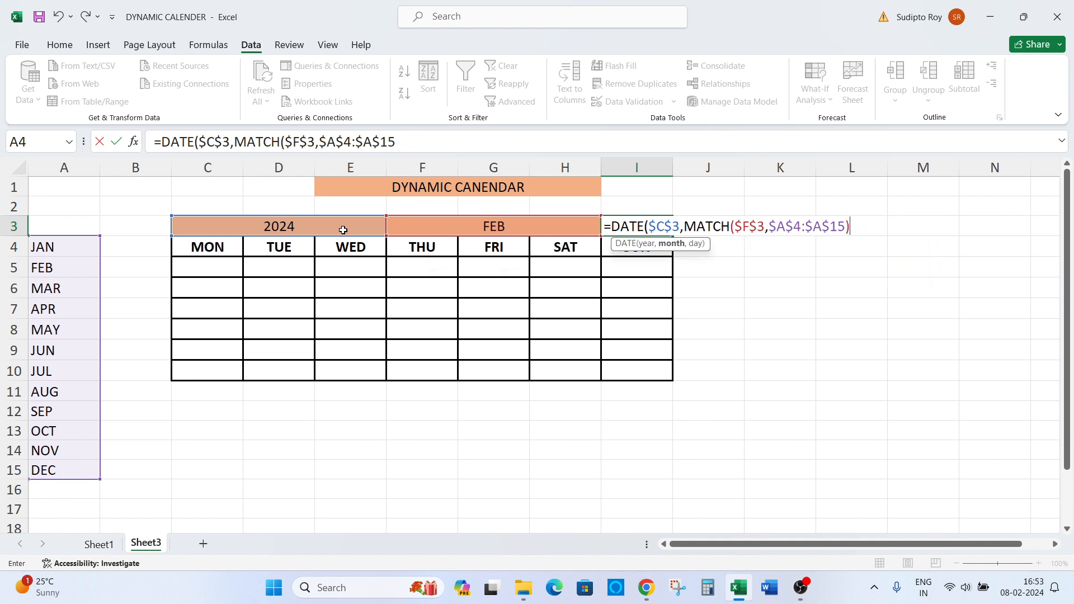
pyautogui.press('BackSpace')
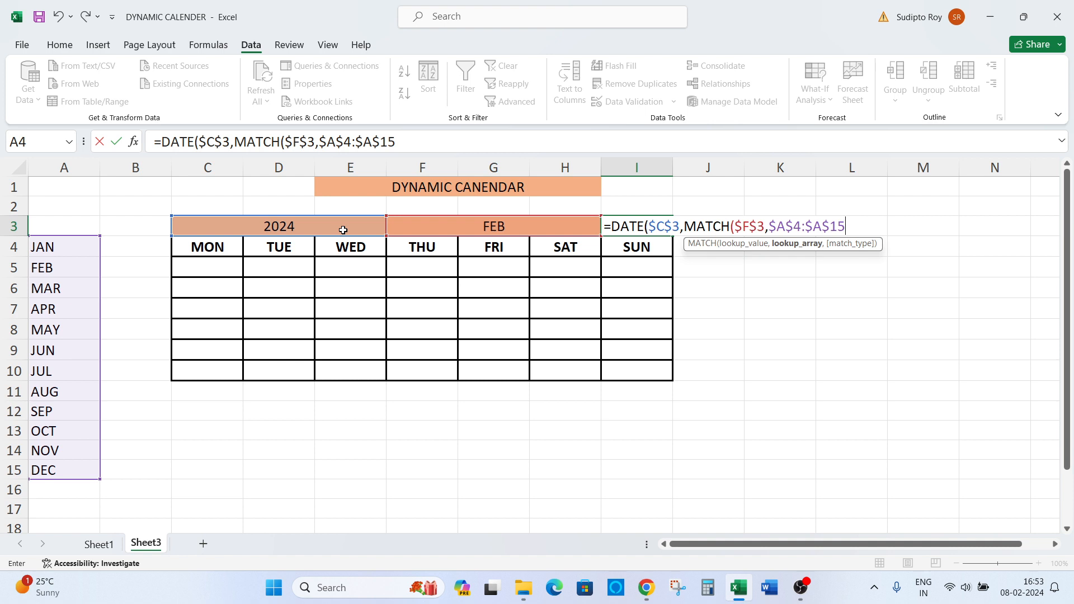
# Step: Close the MATCH function with match type 0 and complete the DATE formula in I3 with day 1
pyautogui.write(',0)')
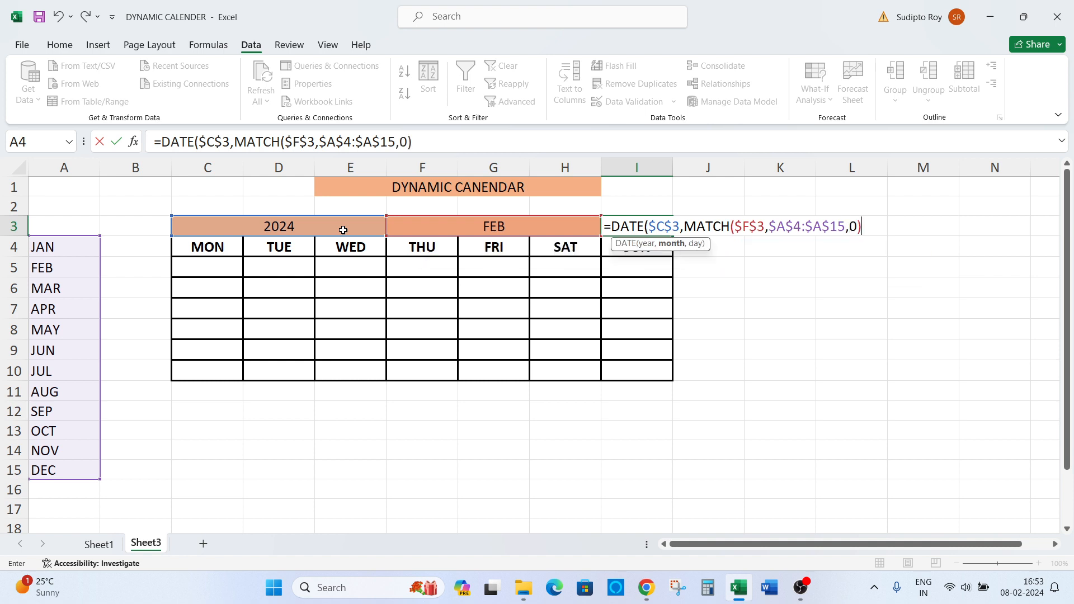
pyautogui.press('Return')
pyautogui.press('Return')
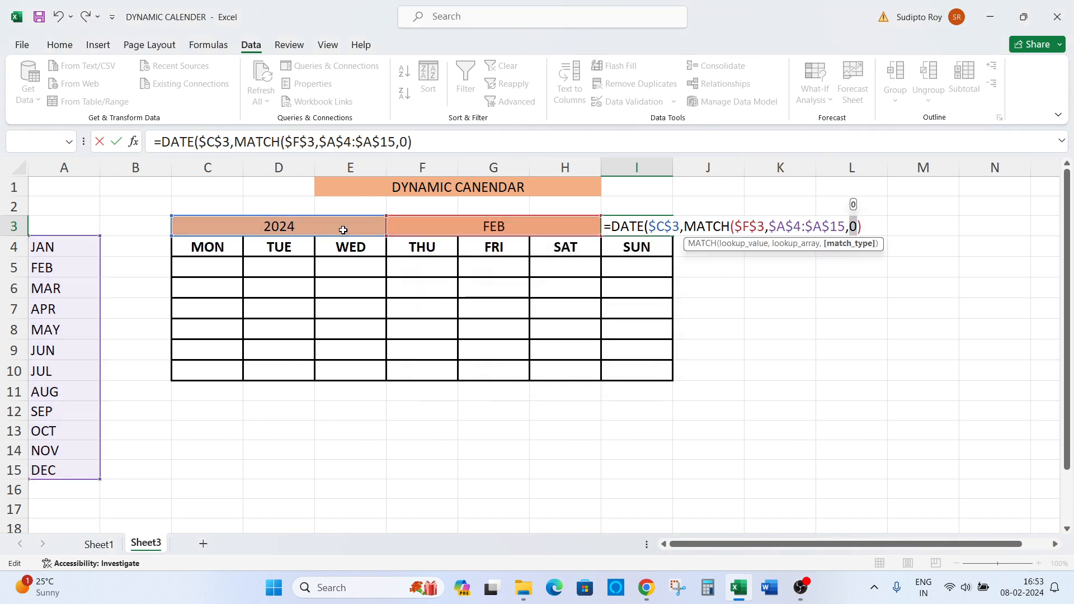
pyautogui.press('Right')
pyautogui.press('Right')
pyautogui.write(',1')
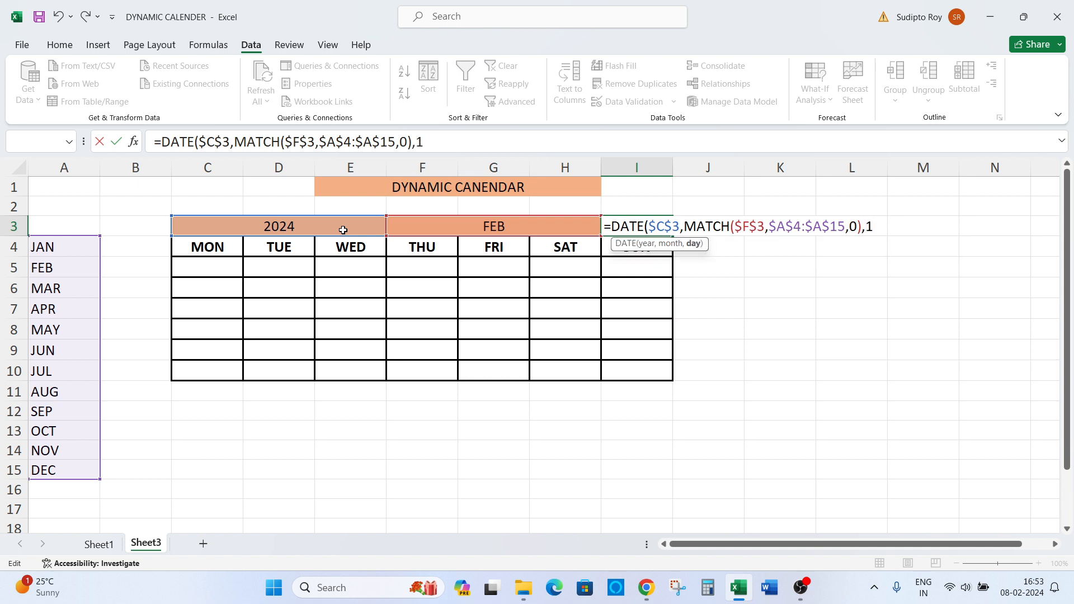
pyautogui.write(')')
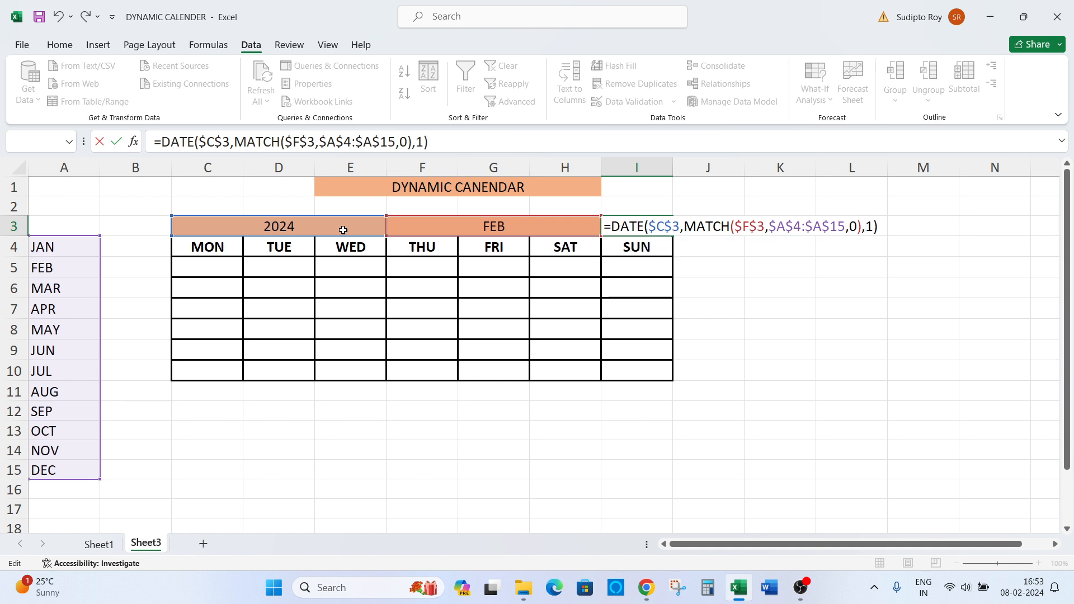
pyautogui.press('Return')
pyautogui.press('Up')
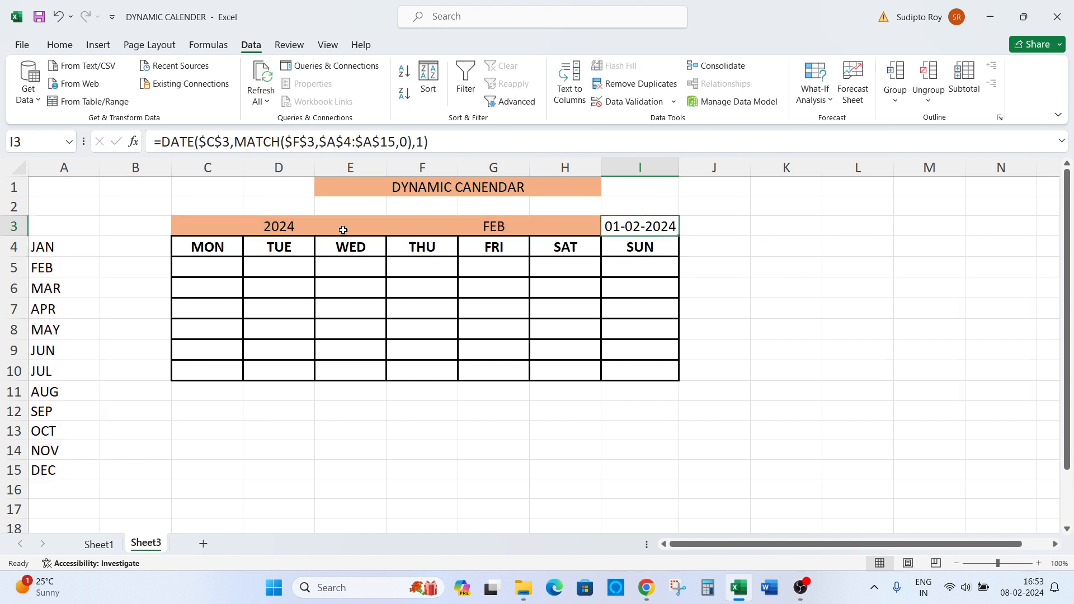
# Step: Start a WEEKDAY formula in cell J3 with the absolute reference $I$3 as its serial number
pyautogui.press('Right')
pyautogui.write('=')
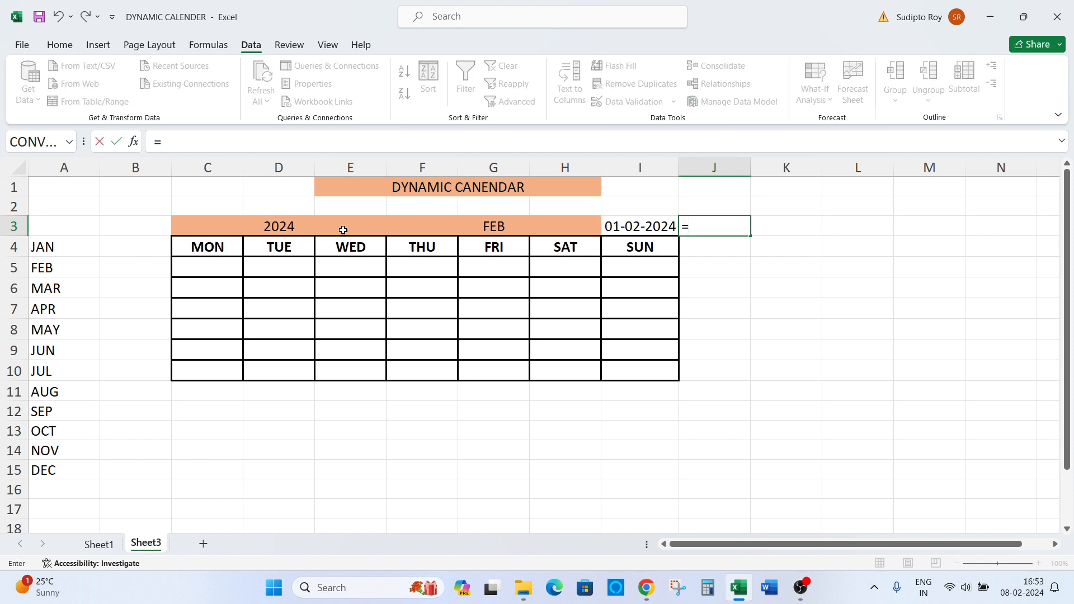
pyautogui.write('week')
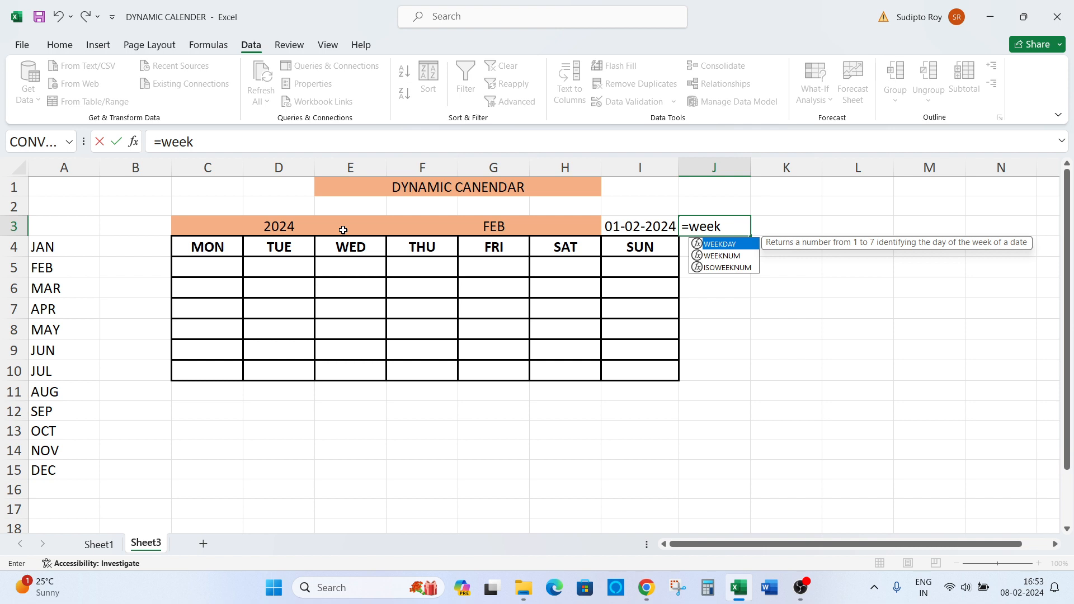
pyautogui.press('Tab')
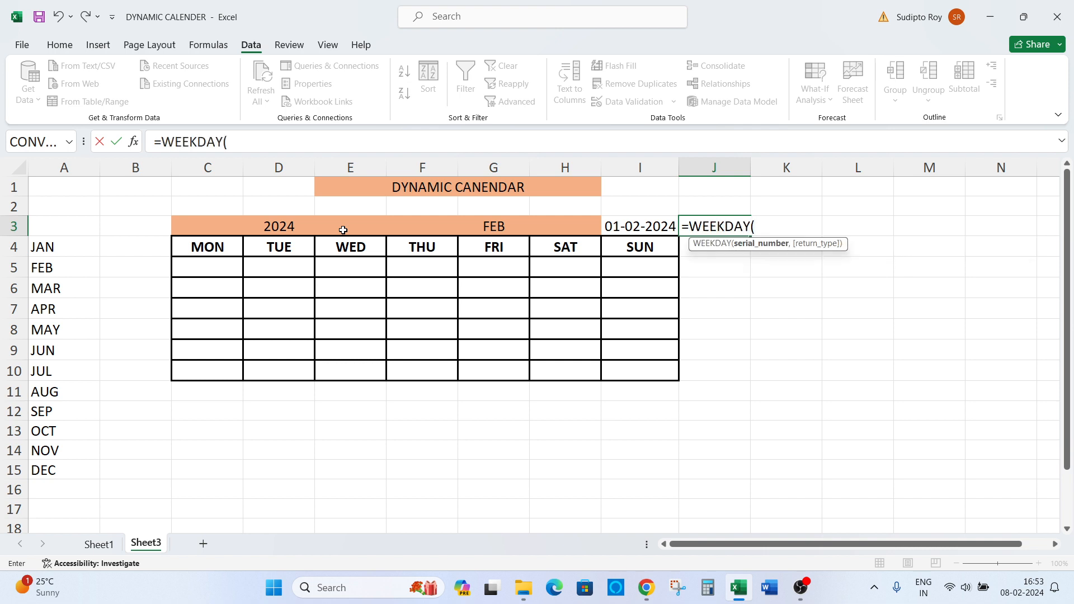
pyautogui.press('Left')
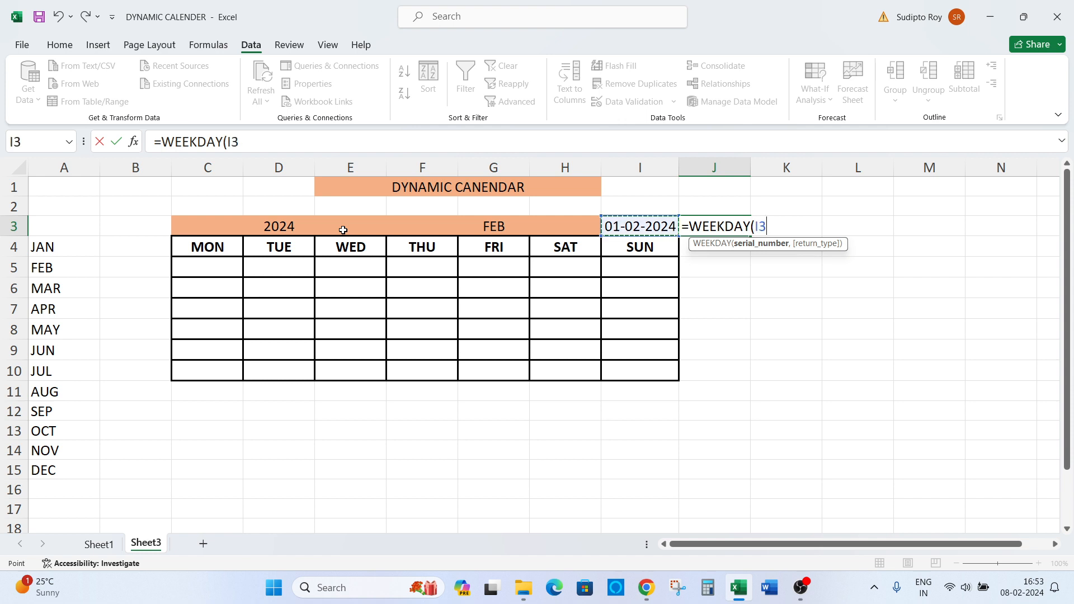
pyautogui.write(',')
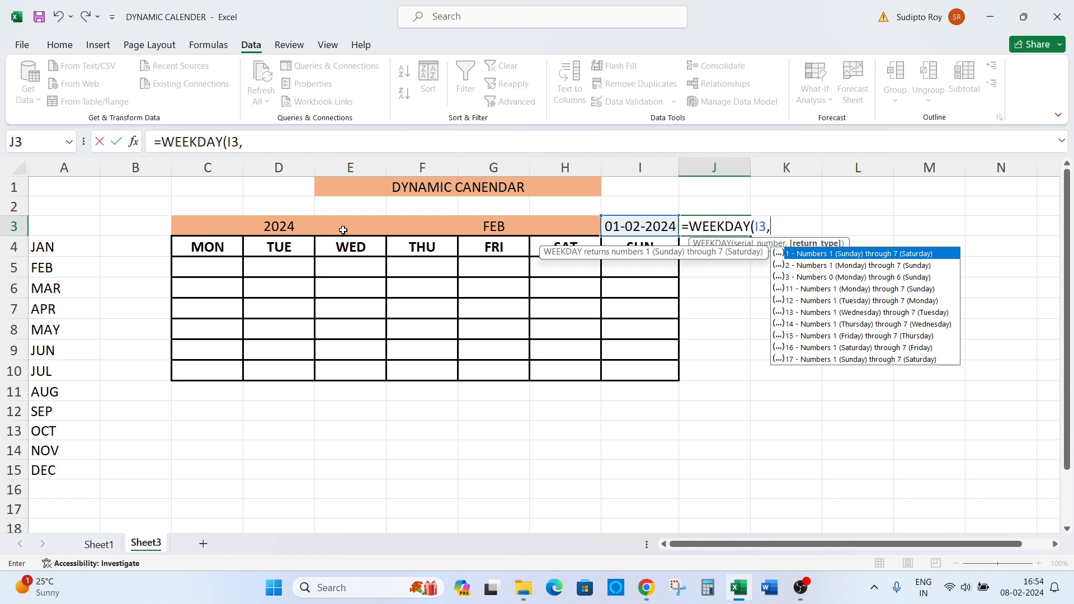
pyautogui.press('BackSpace')
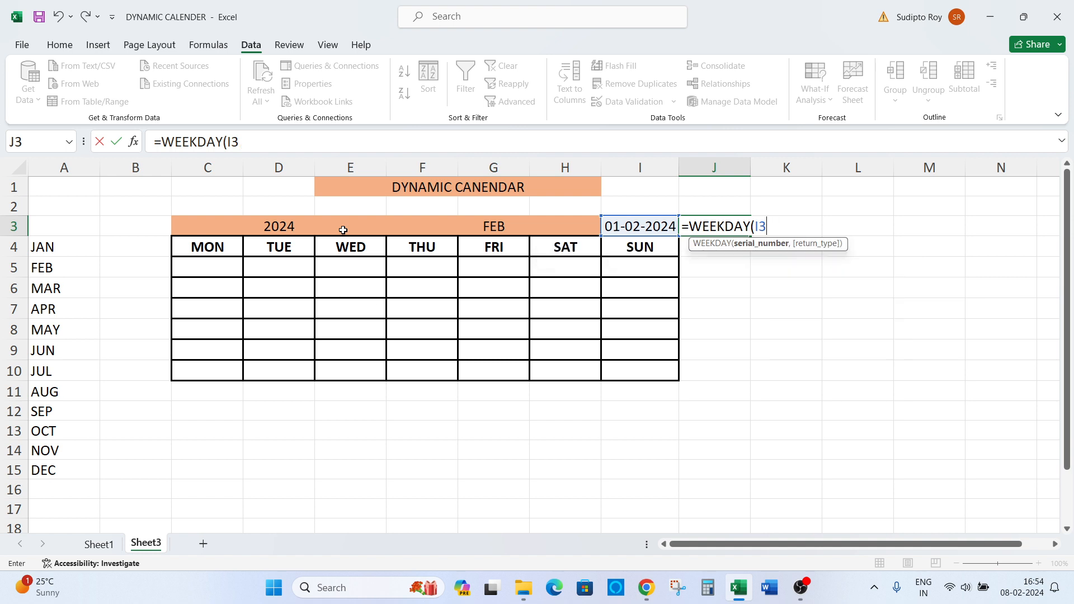
pyautogui.press('F4')
pyautogui.write(',')
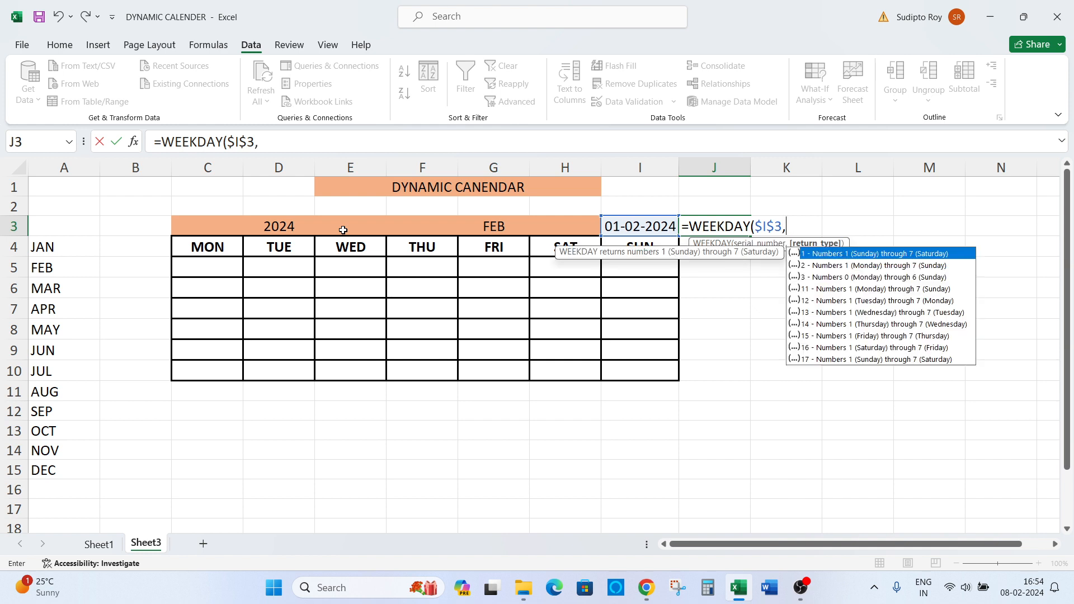
# Step: Examine the return type options offered for the WEEKDAY function
pyautogui.press('Down')
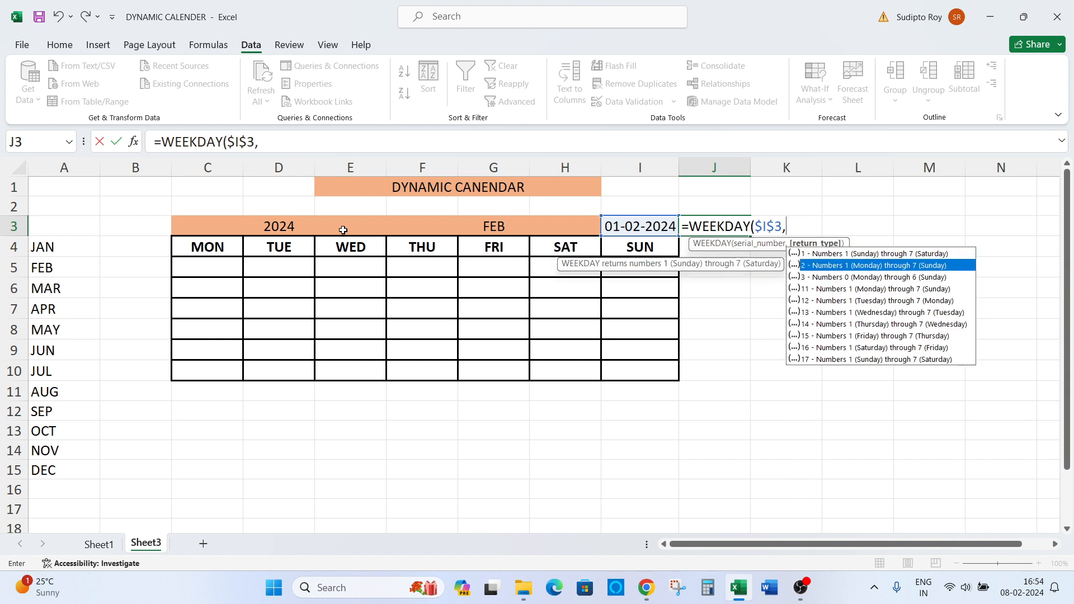
pyautogui.press('Down')
pyautogui.press('Down')
pyautogui.press('Down')
pyautogui.press('Down')
pyautogui.press('Down')
pyautogui.press('Down')
pyautogui.press('Down')
pyautogui.press('Down')
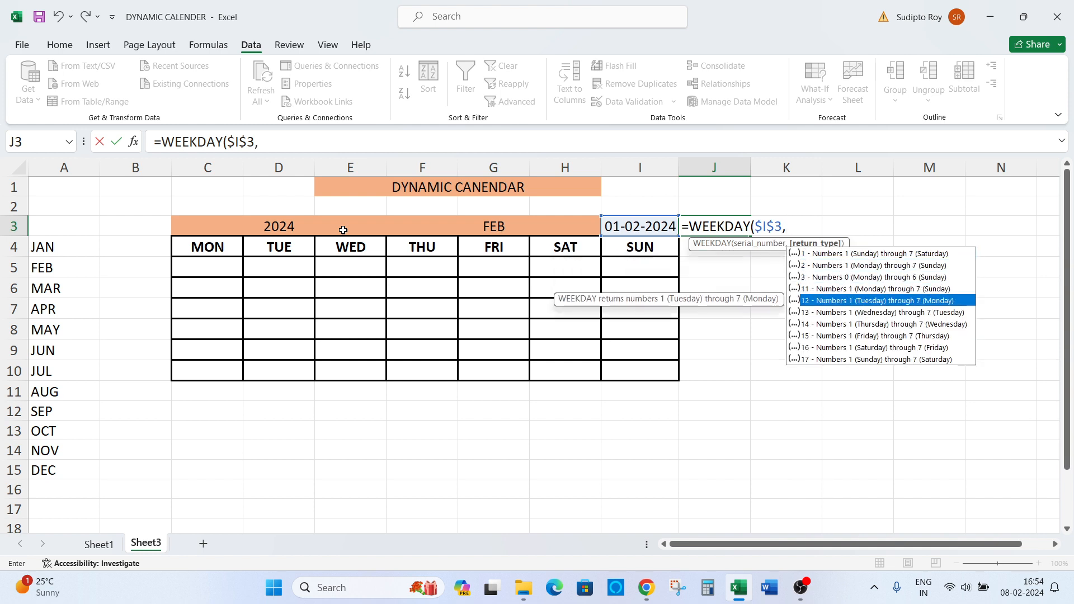
pyautogui.press('Up')
pyautogui.press('Up')
pyautogui.press('Up')
pyautogui.press('Up')
pyautogui.press('Up')
pyautogui.press('Up')
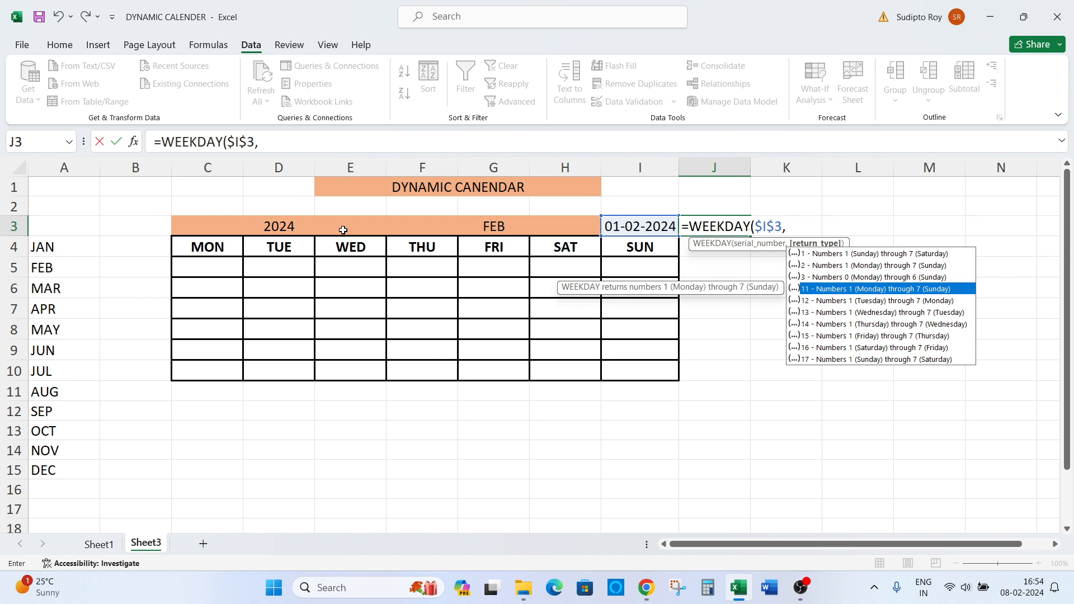
# Step: Complete the WEEKDAY formula in J3 with return type 3, numbering Monday 0 through Sunday 6
pyautogui.press('Up')
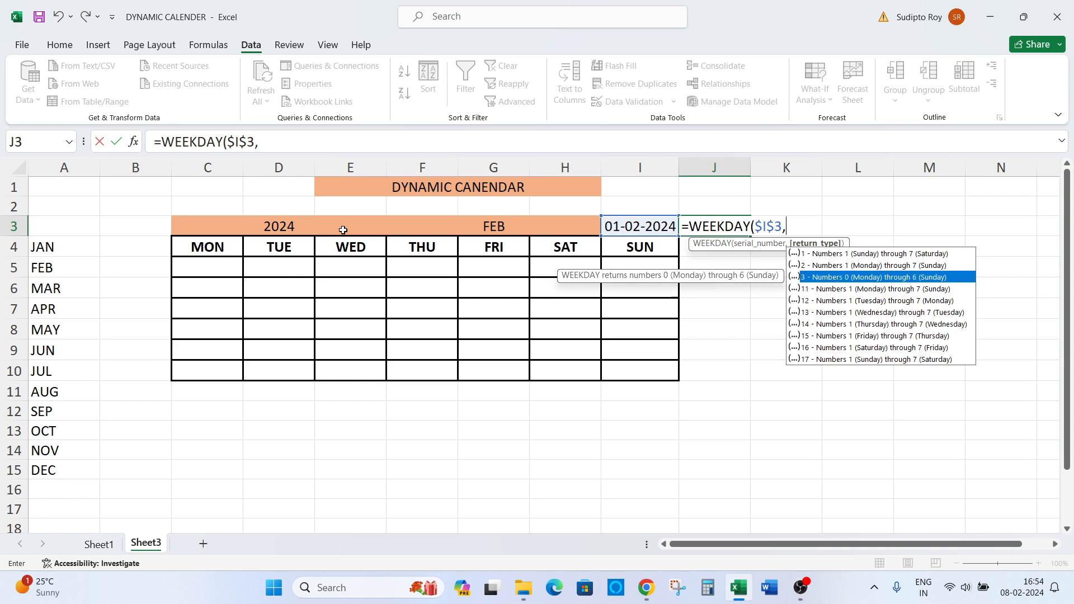
pyautogui.press('Return')
pyautogui.press('Up')
pyautogui.press('F2')
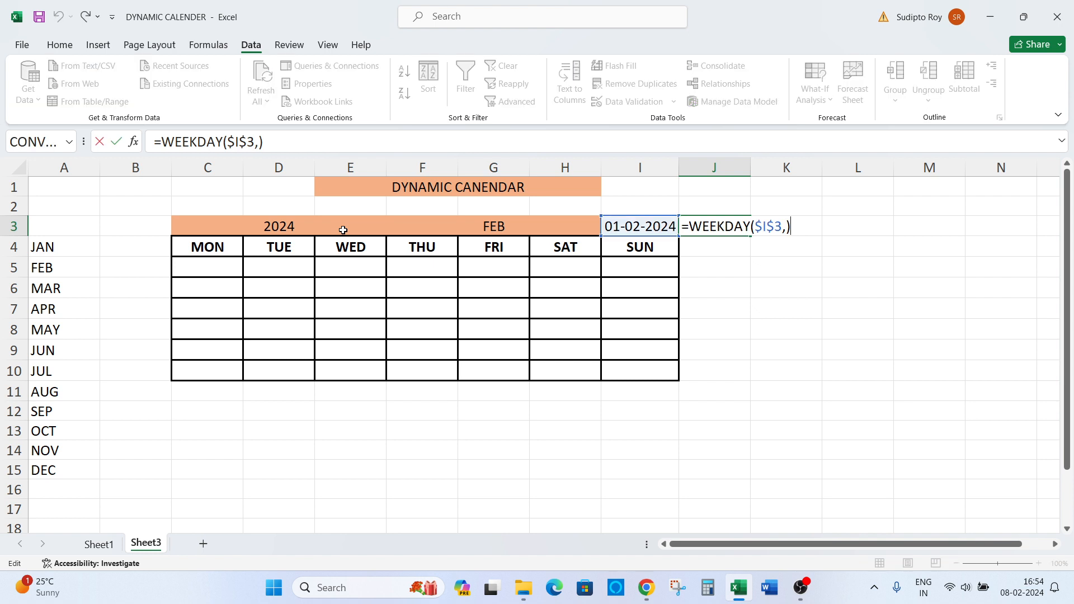
pyautogui.press('BackSpace')
pyautogui.write('3')
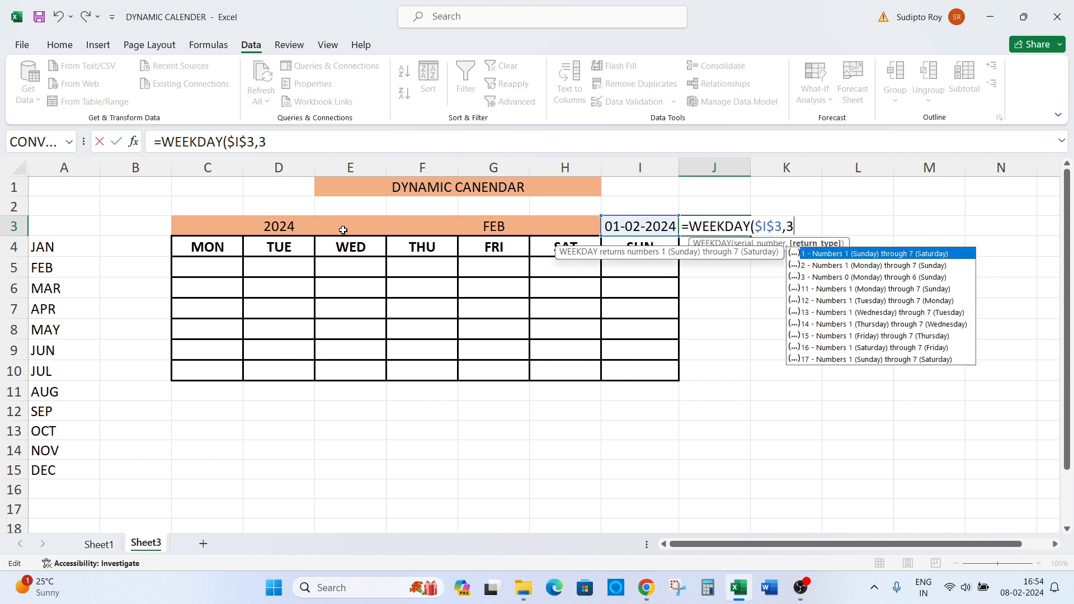
pyautogui.write(')')
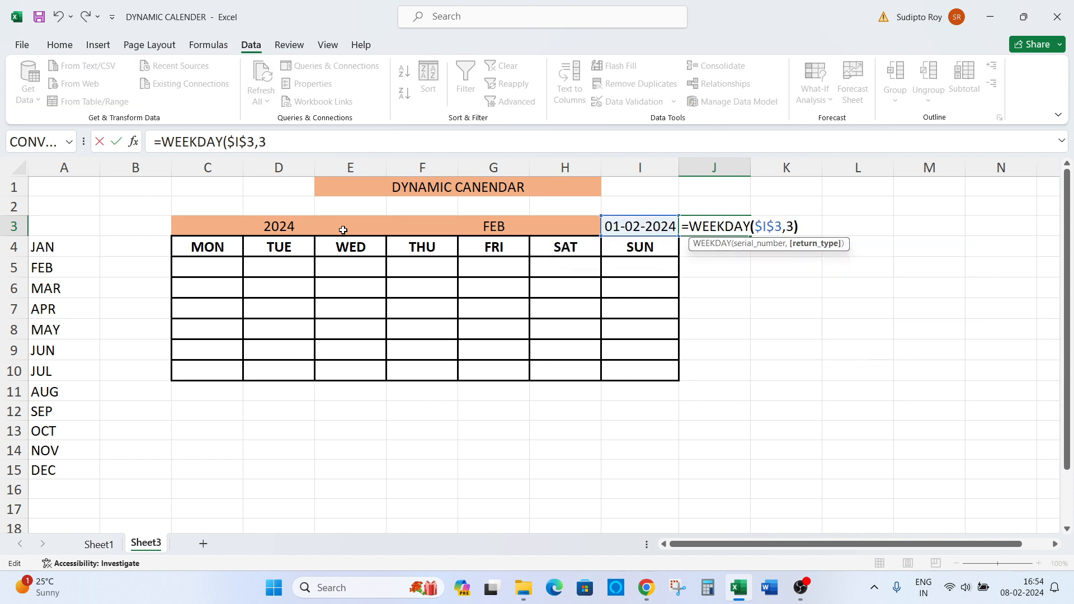
pyautogui.press('Return')
pyautogui.press('Up')
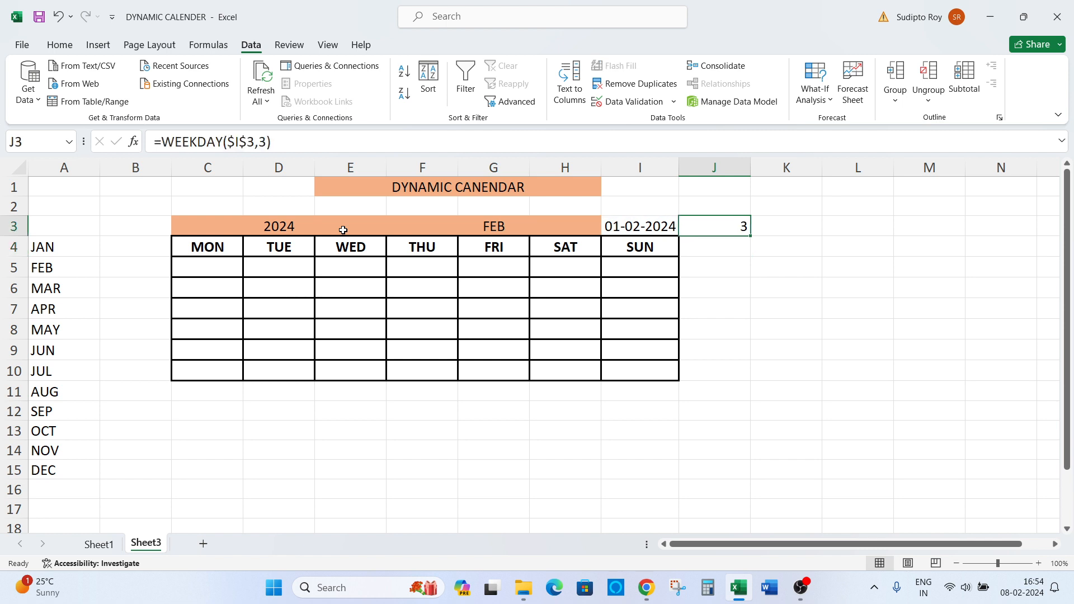
# Step: Clear the return type from the WEEKDAY formula in J3 and enter 3 as its return type again
pyautogui.press('F2')
pyautogui.press('BackSpace')
pyautogui.press('BackSpace')
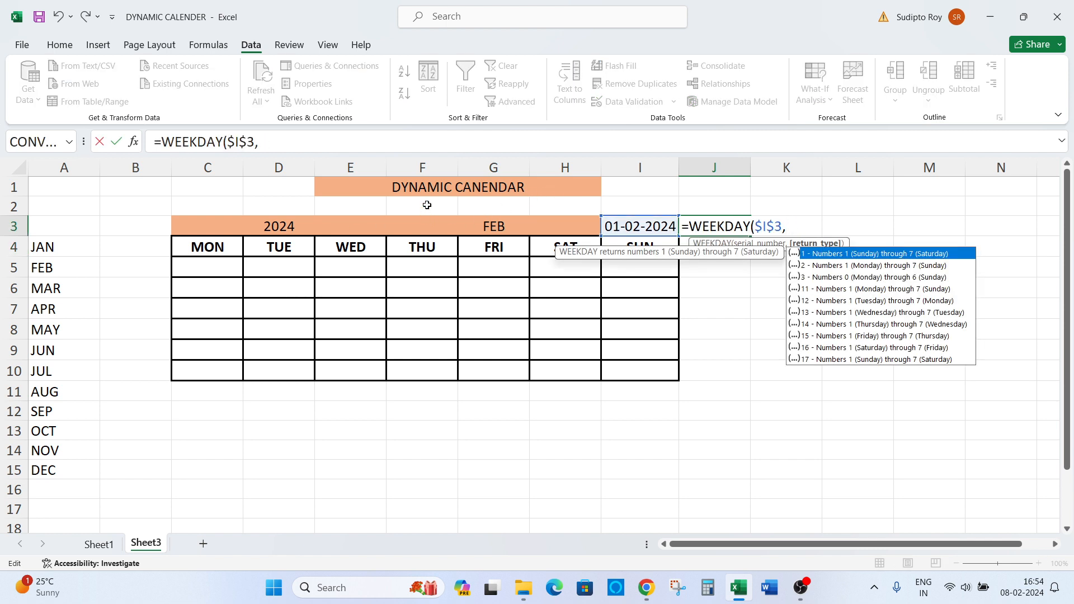
pyautogui.click(854, 279)
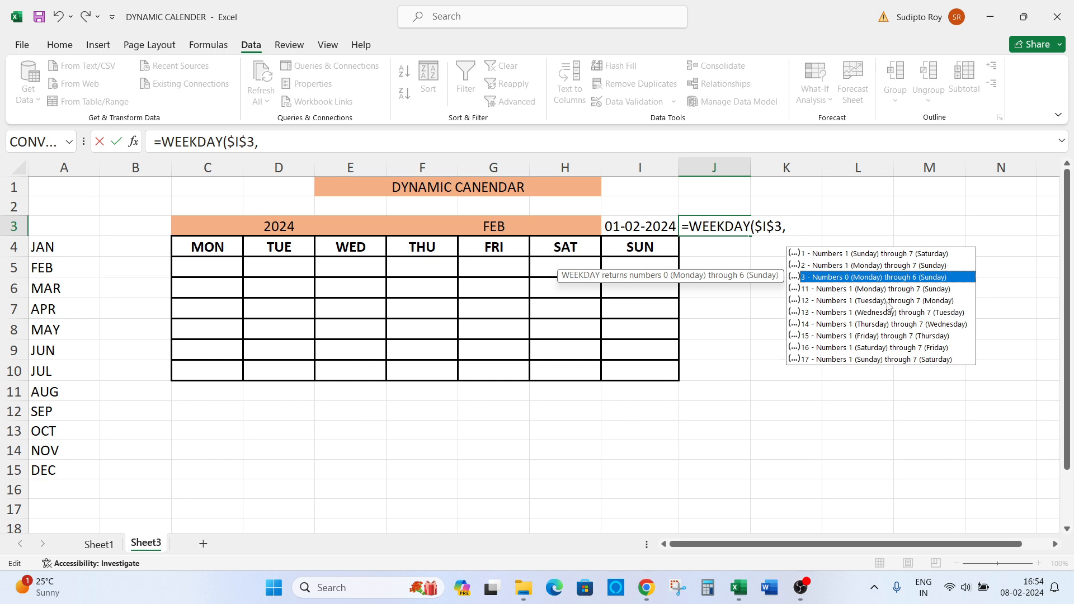
pyautogui.press('Down')
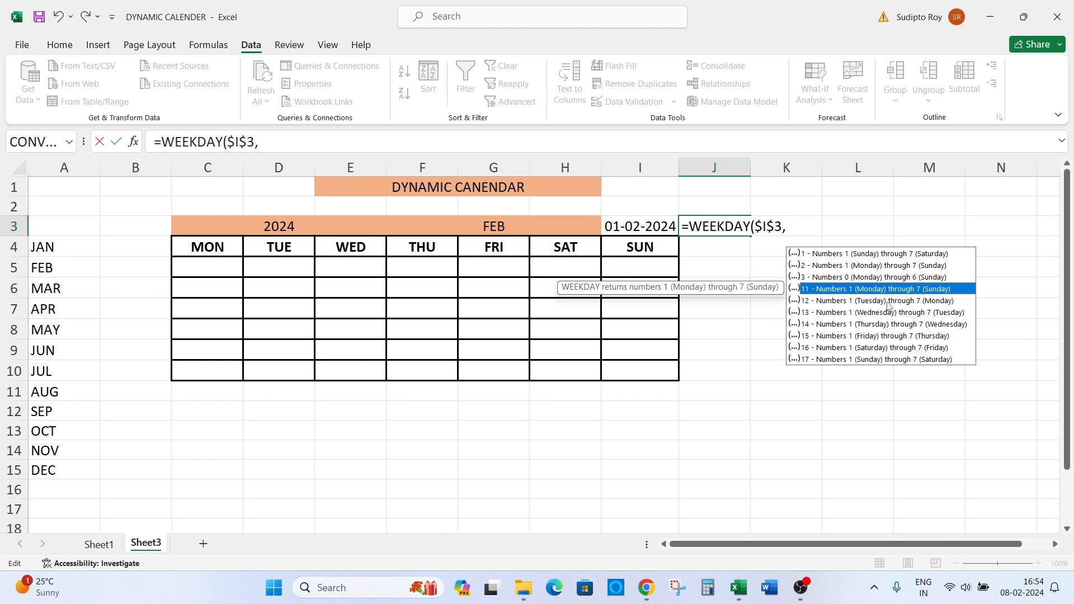
pyautogui.press('Up')
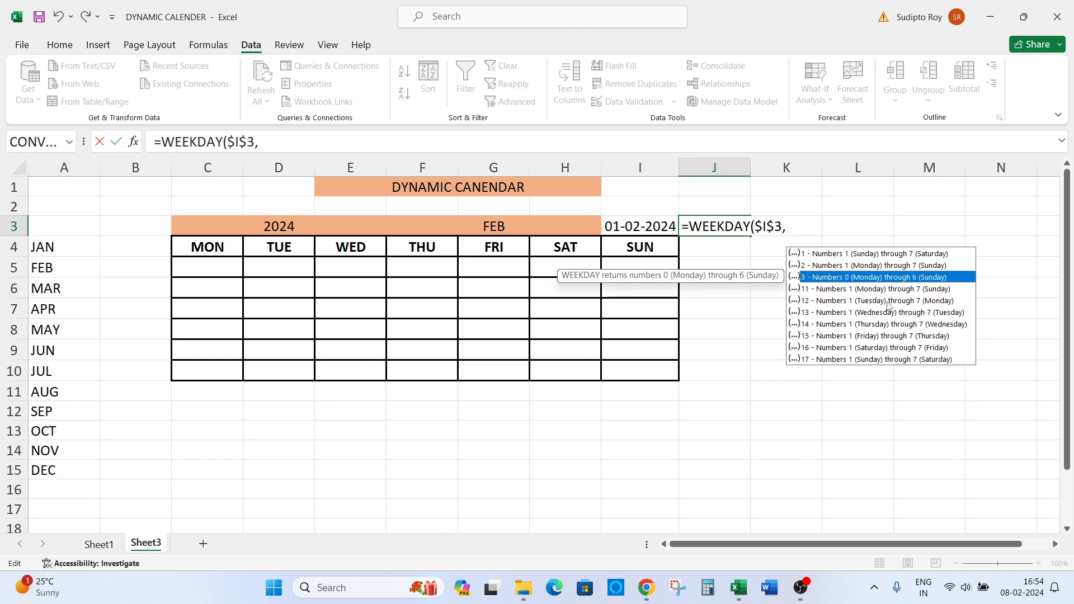
pyautogui.press('Down')
pyautogui.press('Up')
pyautogui.press('Return')
pyautogui.press('Up')
pyautogui.press('F2')
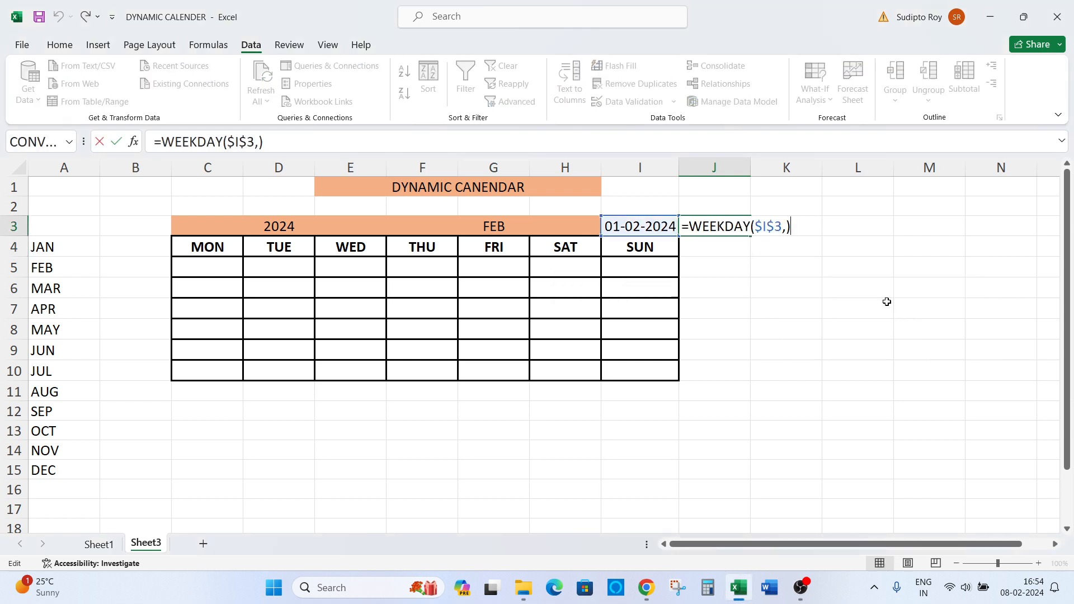
pyautogui.press('Left')
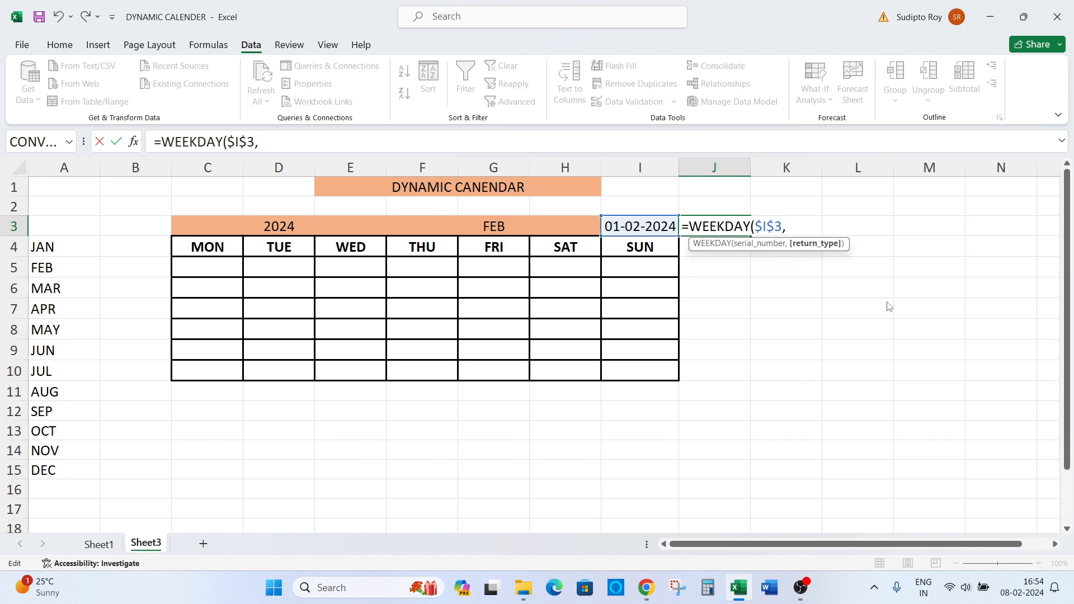
pyautogui.write('3')
pyautogui.press('Right')
pyautogui.press('Return')
pyautogui.press('Up')
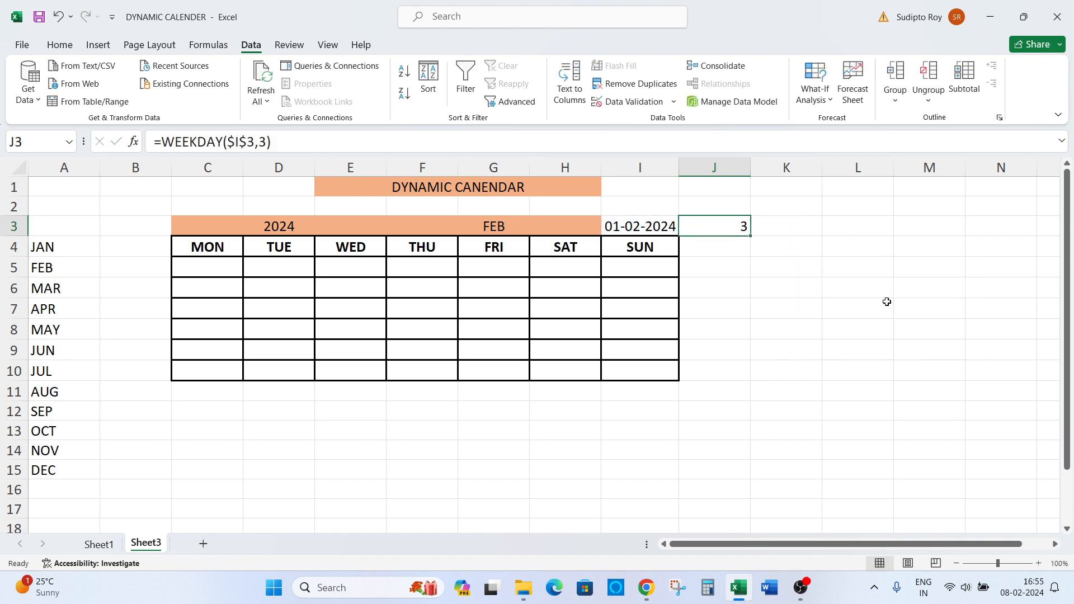
pyautogui.press('Left')
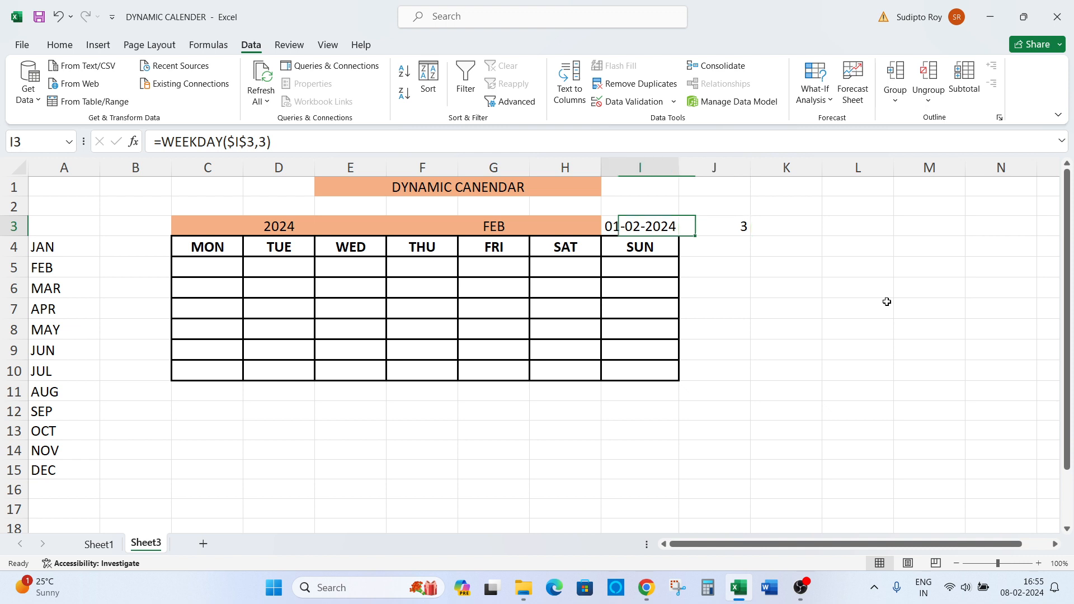
pyautogui.press('Down')
pyautogui.press('Left')
pyautogui.press('Left')
pyautogui.press('Left')
pyautogui.press('Left')
pyautogui.press('Left')
pyautogui.press('Left')
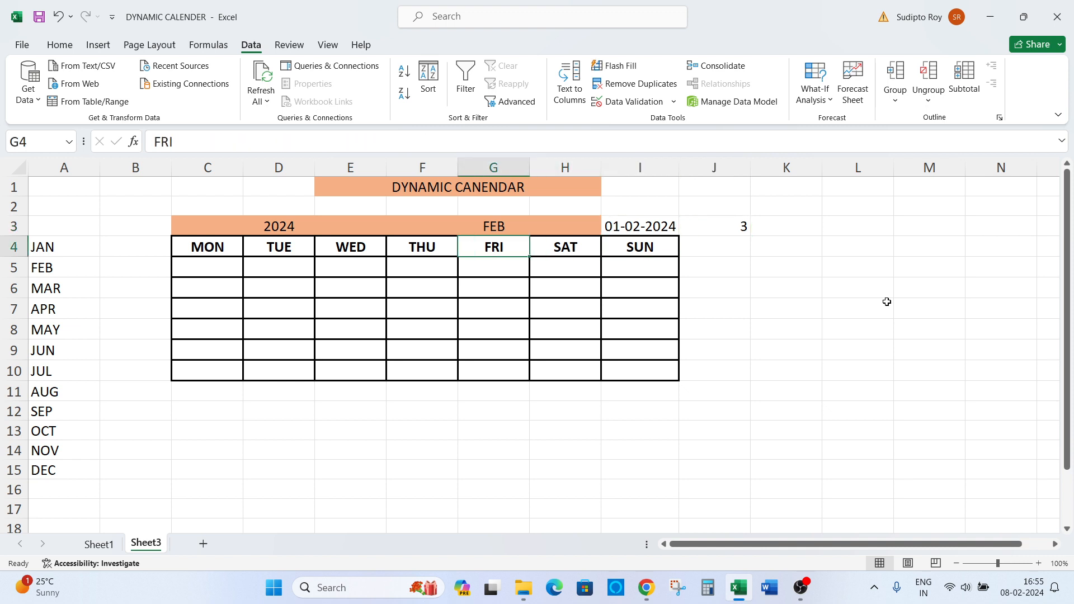
pyautogui.press('Down')
pyautogui.press('Right')
pyautogui.press('Right')
pyautogui.press('Right')
pyautogui.press('Right')
pyautogui.press('Right')
pyautogui.press('Right')
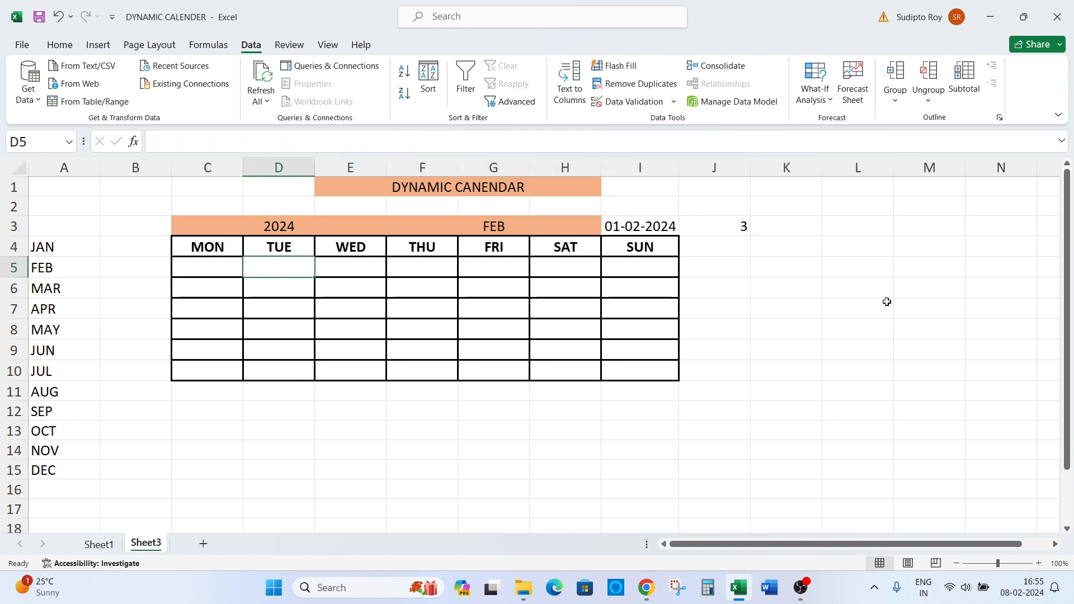
pyautogui.hotkey('ctrl', 'Down')
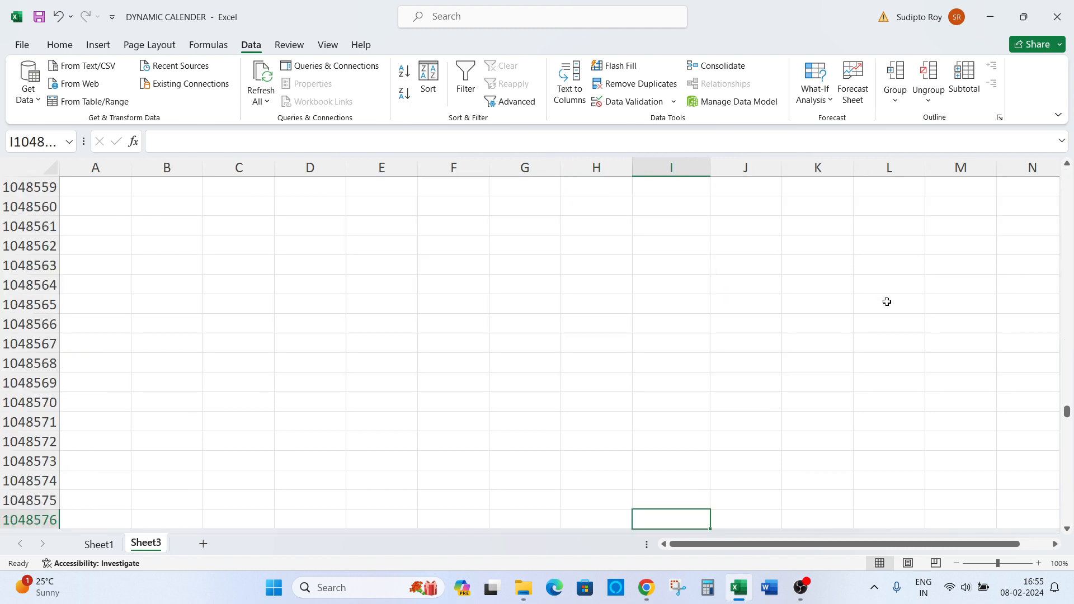
pyautogui.hotkey('ctrl', 'Up')
pyautogui.hotkey('ctrl', 'Up')
pyautogui.press('Down')
pyautogui.press('Down')
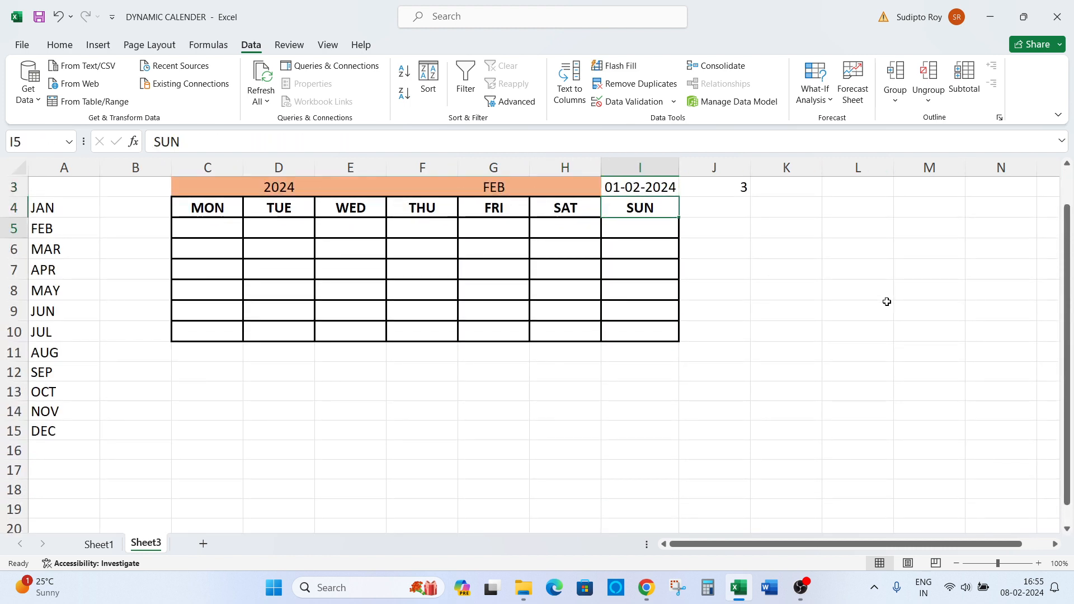
pyautogui.press('Up')
pyautogui.press('Left')
pyautogui.press('Down')
pyautogui.press('Down')
pyautogui.press('Down')
pyautogui.press('Down')
pyautogui.press('Down')
pyautogui.press('Down')
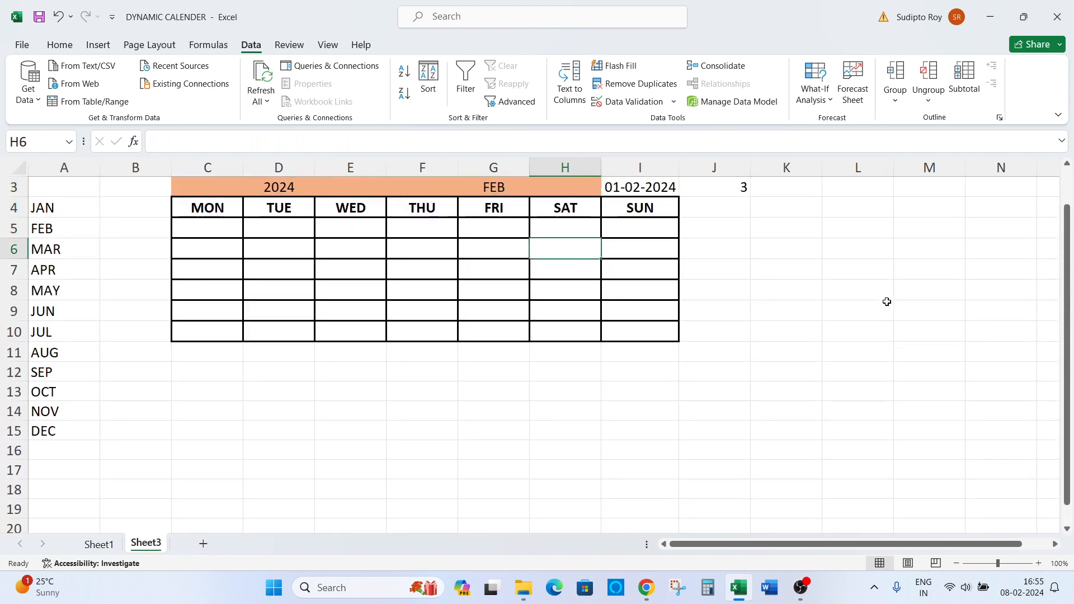
# Step: Try to move the merged DYNAMIC CANENDAR title from E1 one column over to D1
pyautogui.press('Up')
pyautogui.press('Up')
pyautogui.press('Up')
pyautogui.press('Up')
pyautogui.press('Up')
pyautogui.press('Up')
pyautogui.press('Up')
pyautogui.press('Up')
pyautogui.press('Up')
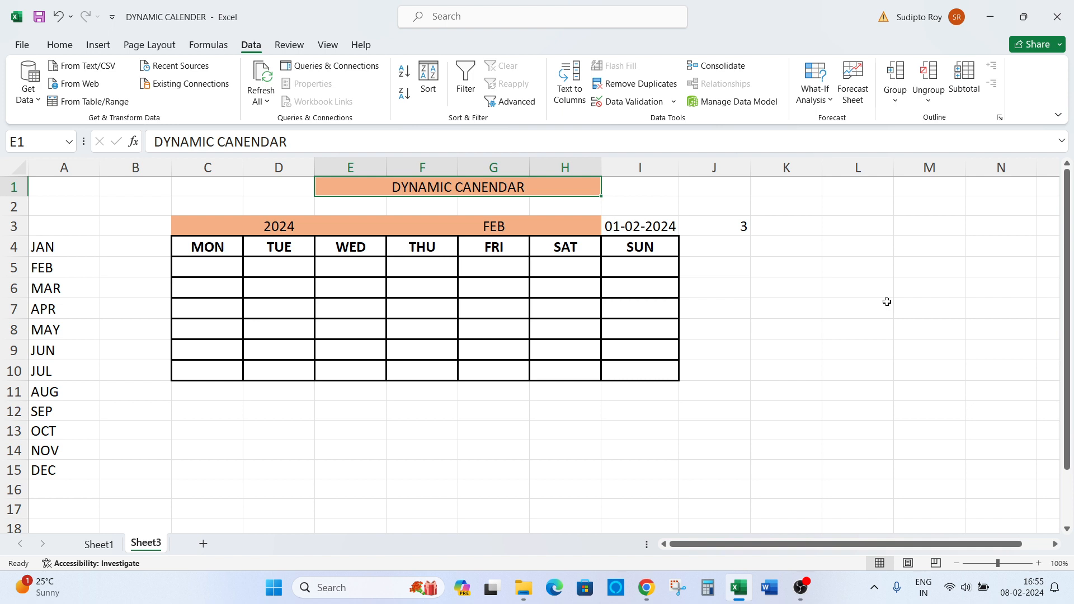
pyautogui.hotkey('ctrl', 'x')
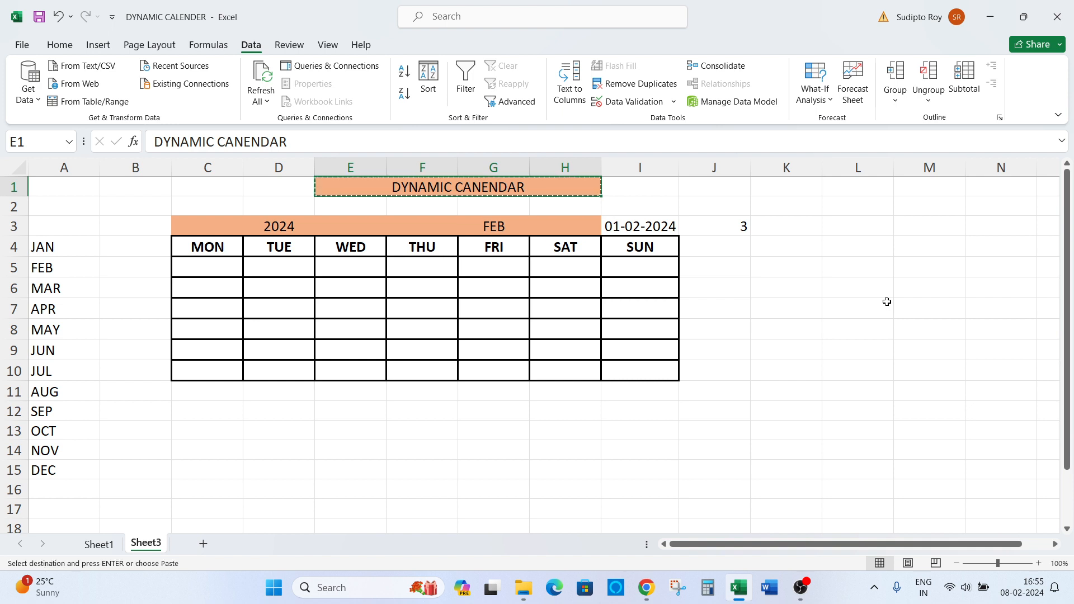
pyautogui.press('Left')
pyautogui.hotkey('ctrl', 'v')
pyautogui.press('Escape')
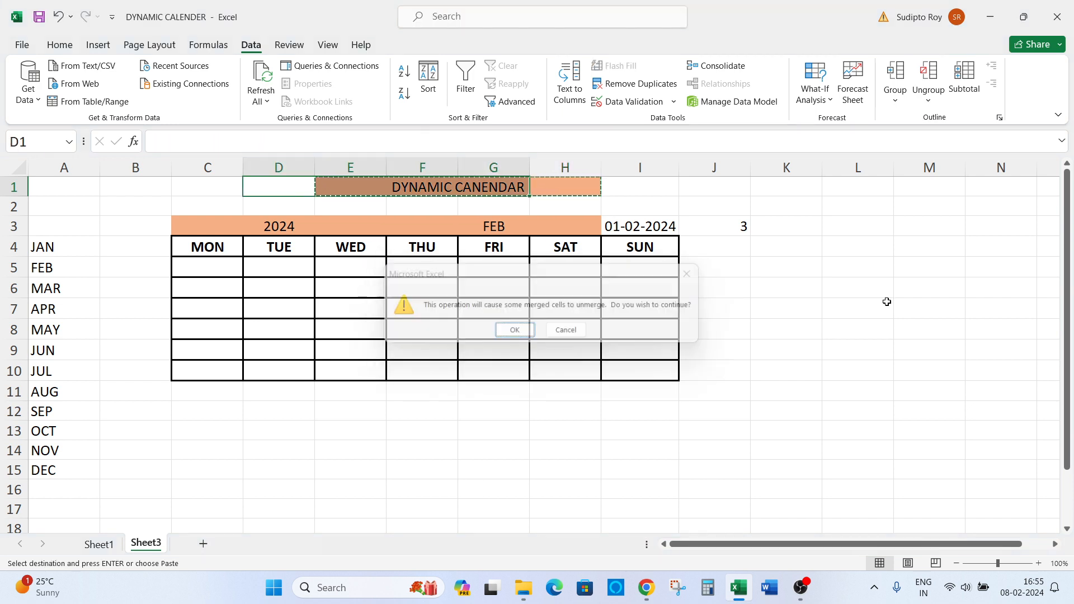
pyautogui.press('Escape')
pyautogui.press('Right')
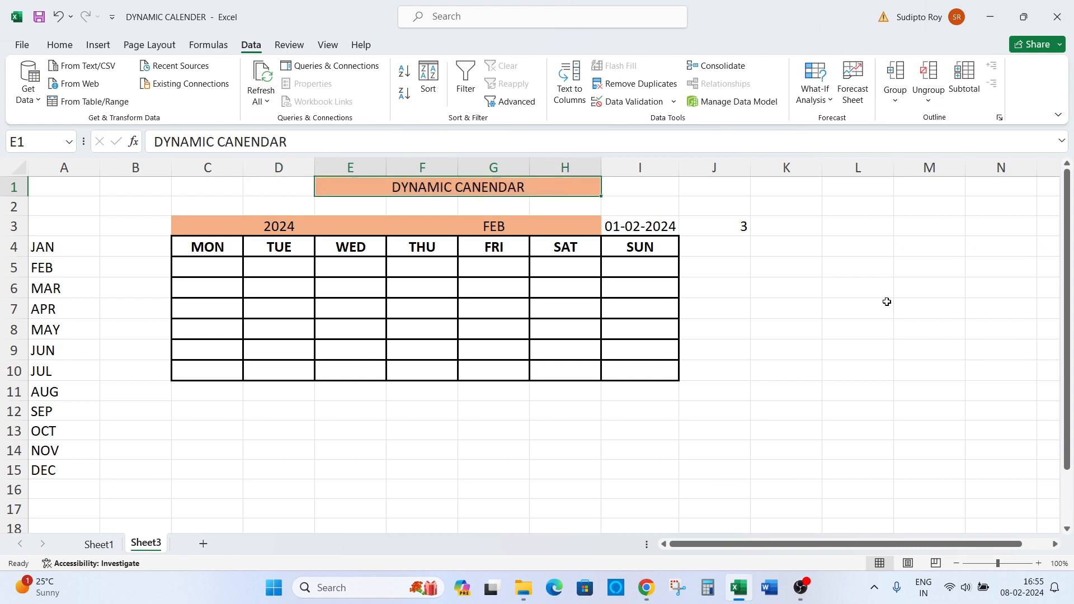
# Step: Enter the formula =I3-J3 in C5, the first Monday cell, to calculate the calendar's starting date
pyautogui.press('Down')
pyautogui.press('Down')
pyautogui.press('Down')
pyautogui.press('Down')
pyautogui.press('Down')
pyautogui.press('Left')
pyautogui.press('Up')
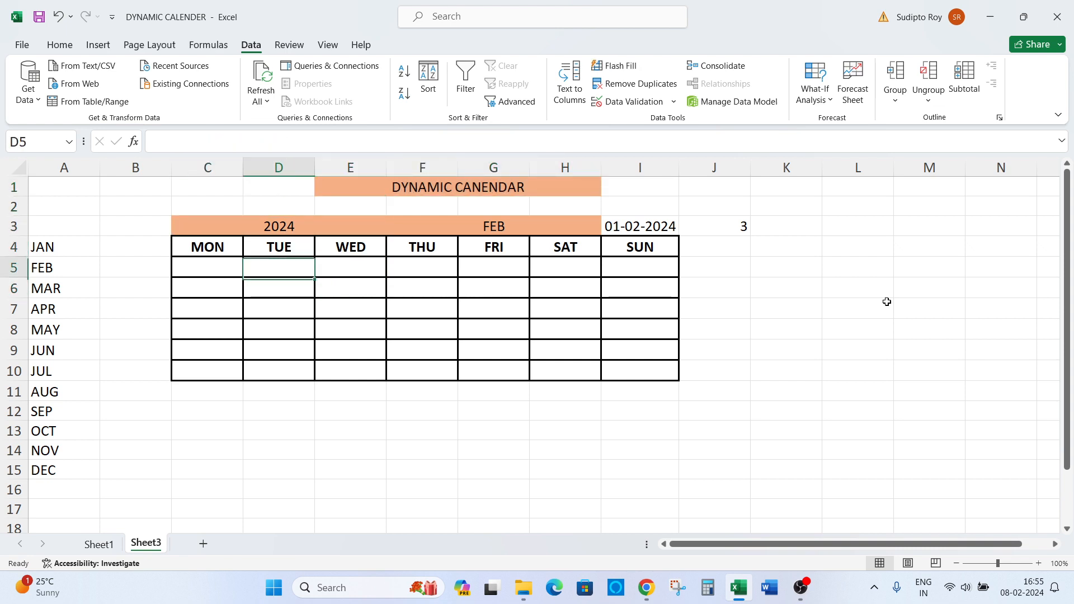
pyautogui.press('Left')
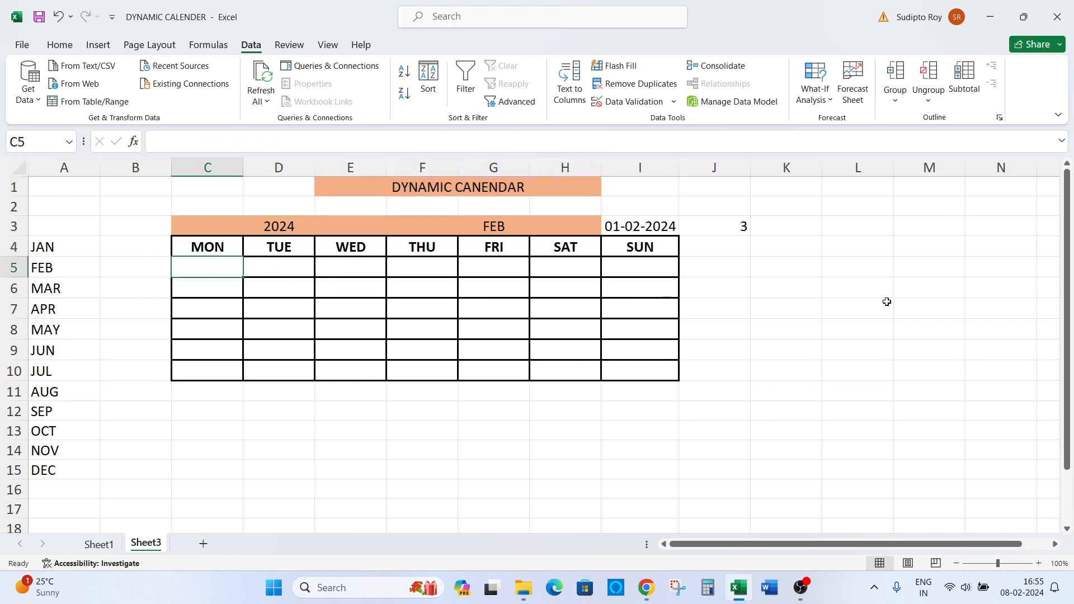
pyautogui.write('=')
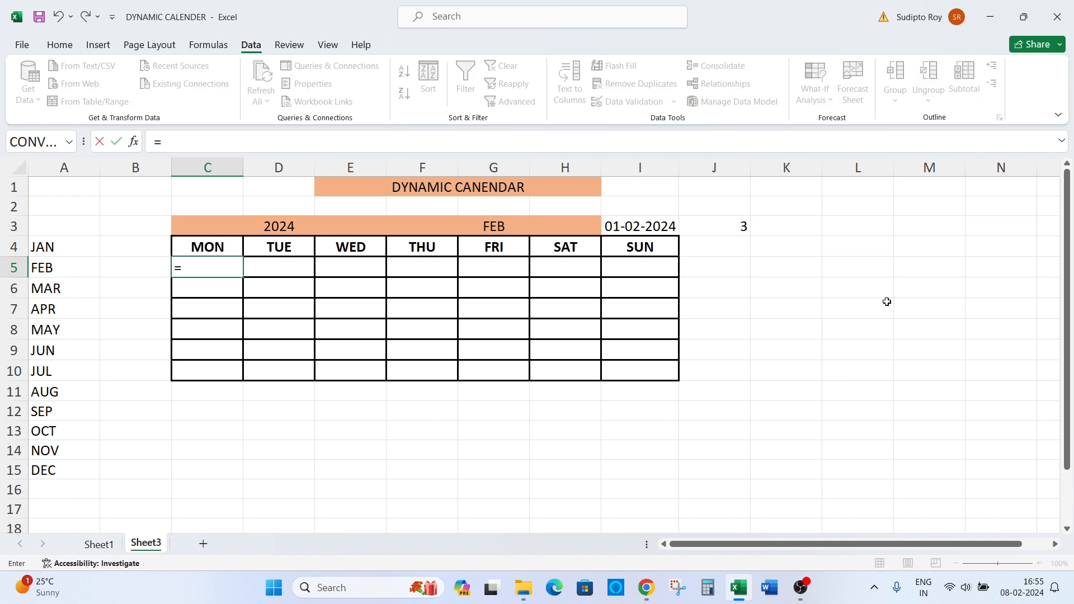
pyautogui.press('Right')
pyautogui.press('Right')
pyautogui.press('Right')
pyautogui.press('Right')
pyautogui.press('Right')
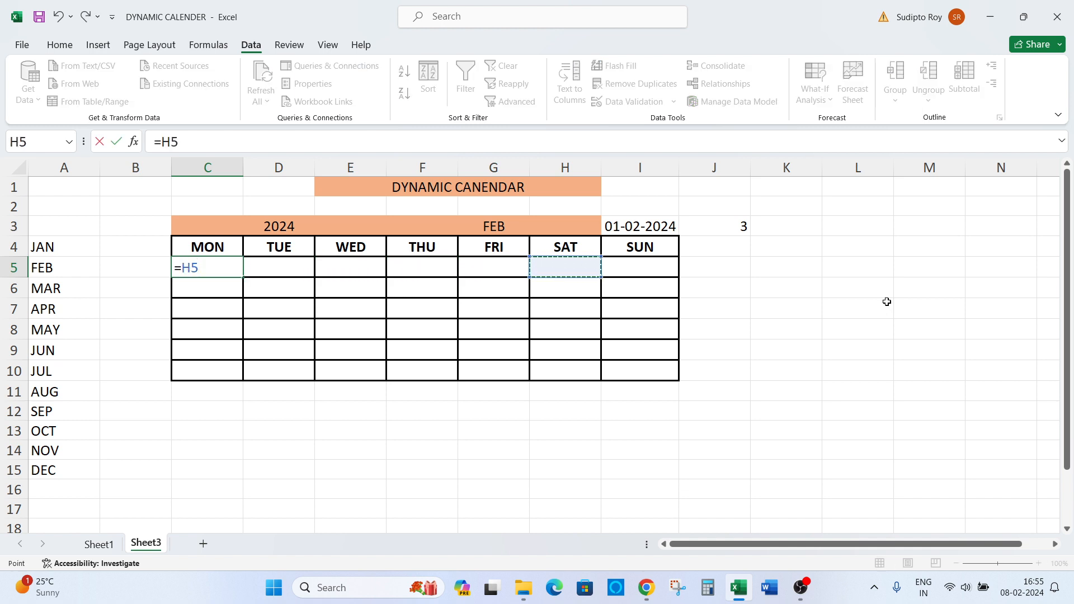
pyautogui.press('Up')
pyautogui.press('Up')
pyautogui.press('Right')
pyautogui.write('-')
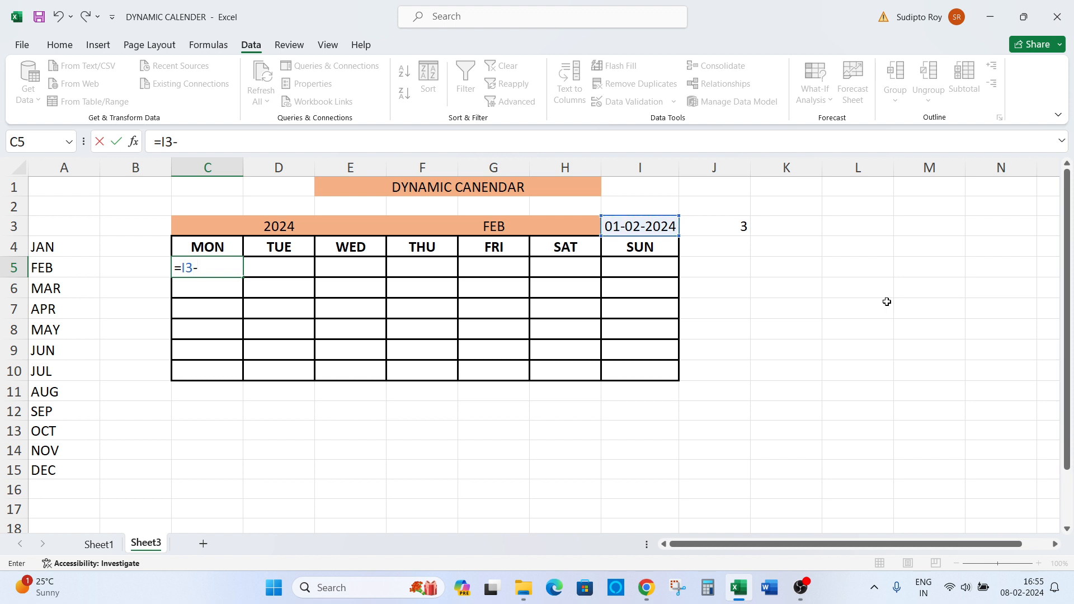
pyautogui.press('Right')
pyautogui.press('Right')
pyautogui.press('Right')
pyautogui.press('Right')
pyautogui.press('Right')
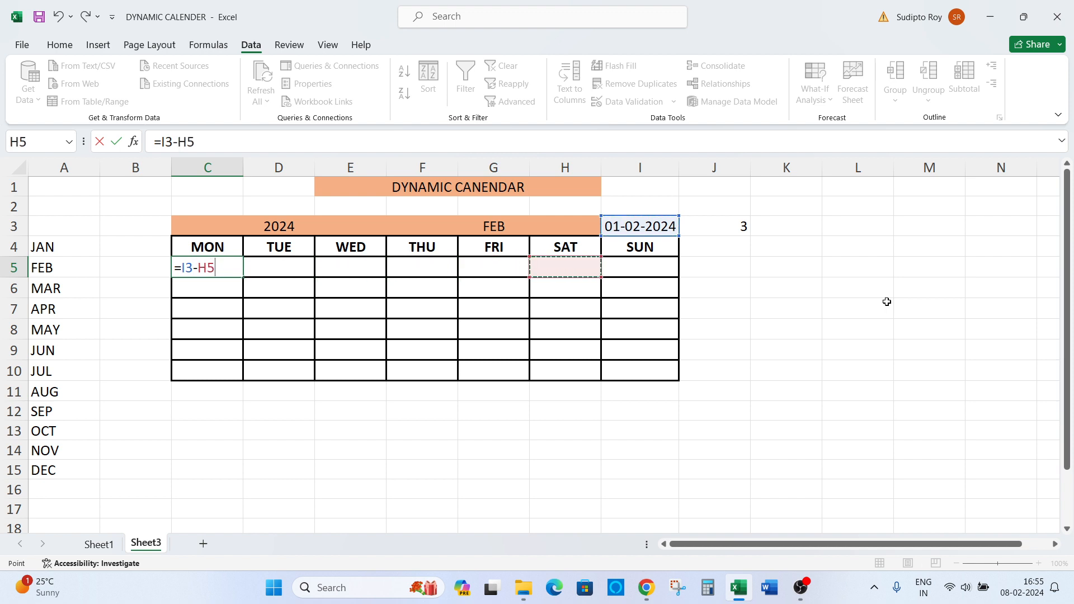
pyautogui.press('Right')
pyautogui.press('Right')
pyautogui.press('Up')
pyautogui.press('Up')
pyautogui.press('Return')
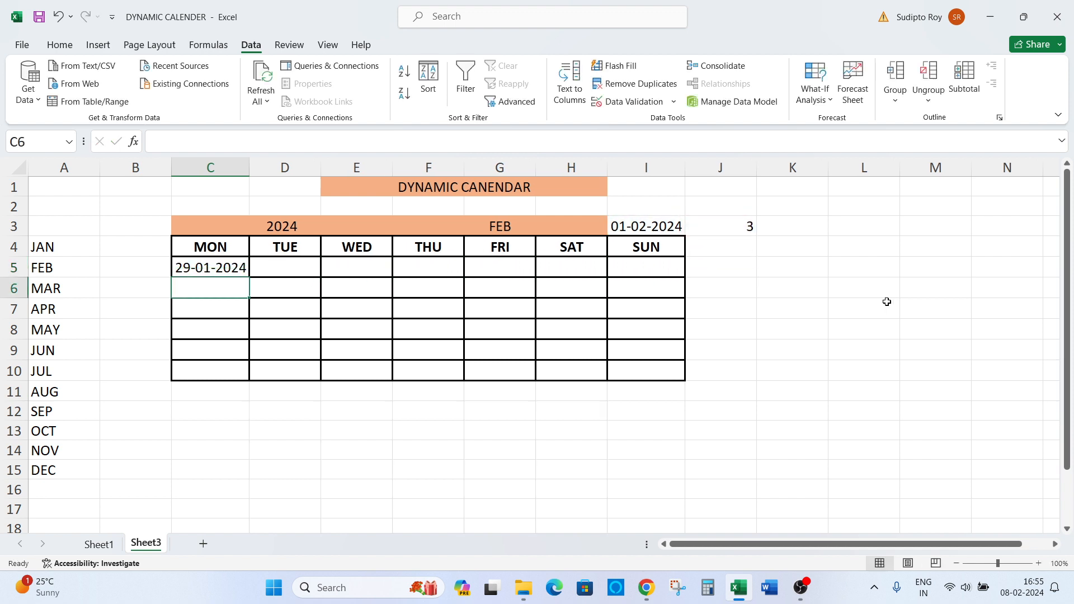
# Step: Enter the formula =C5+1 in D5 to calculate the first Tuesday date
pyautogui.press('Up')
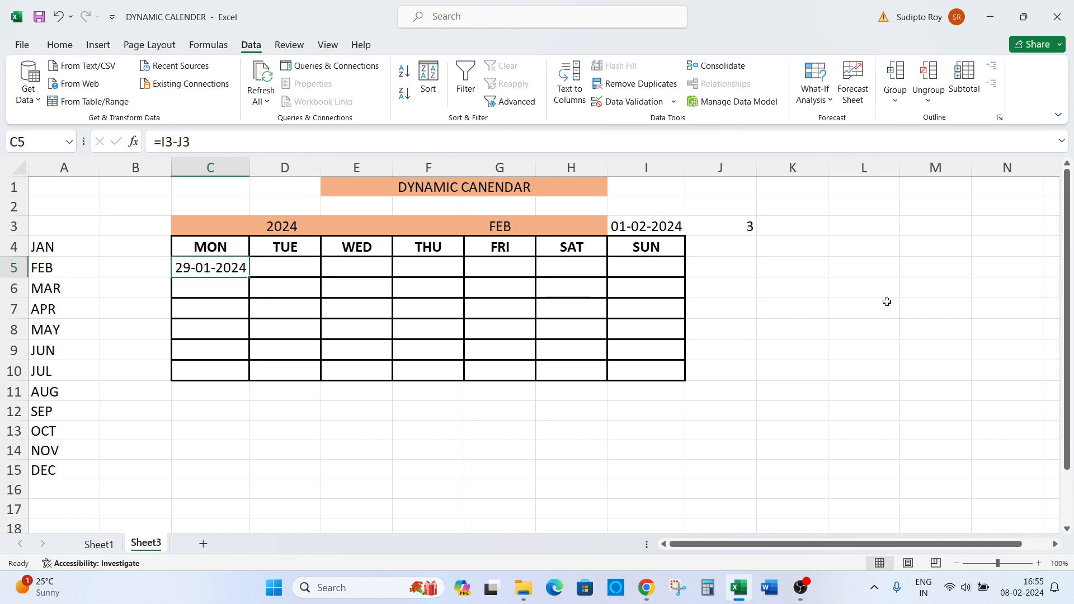
pyautogui.press('Right')
pyautogui.press('Left')
pyautogui.press('Right')
pyautogui.write('=')
pyautogui.press('Left')
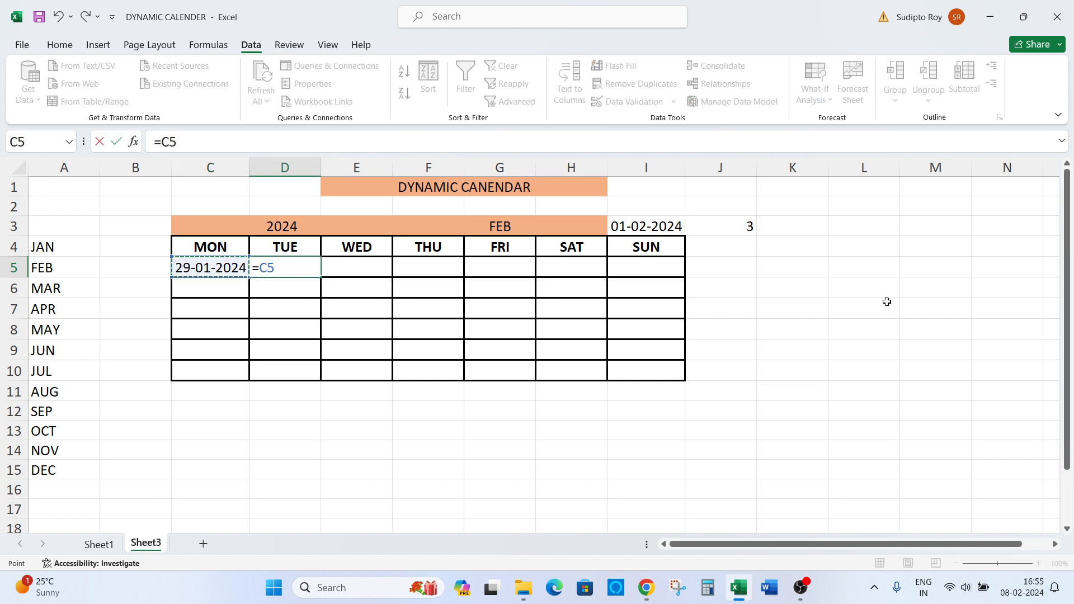
pyautogui.write('+1')
pyautogui.press('Return')
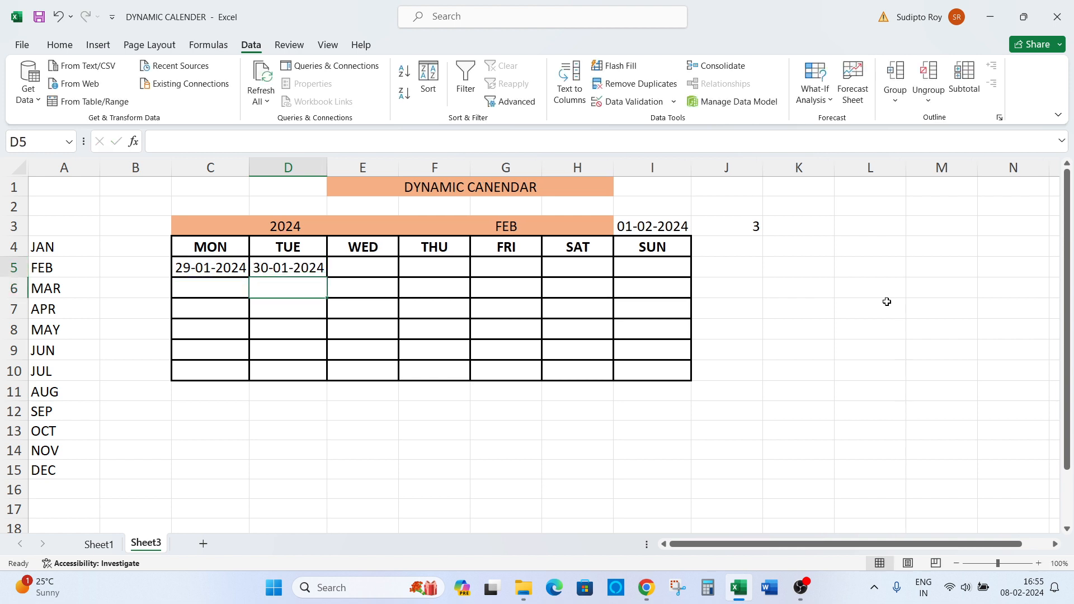
# Step: Fill the next-day formula from D5 across to I5 to complete the first week
pyautogui.press('Up')
pyautogui.hotkey('ctrl', 'c')
pyautogui.press('Right')
pyautogui.press('Escape')
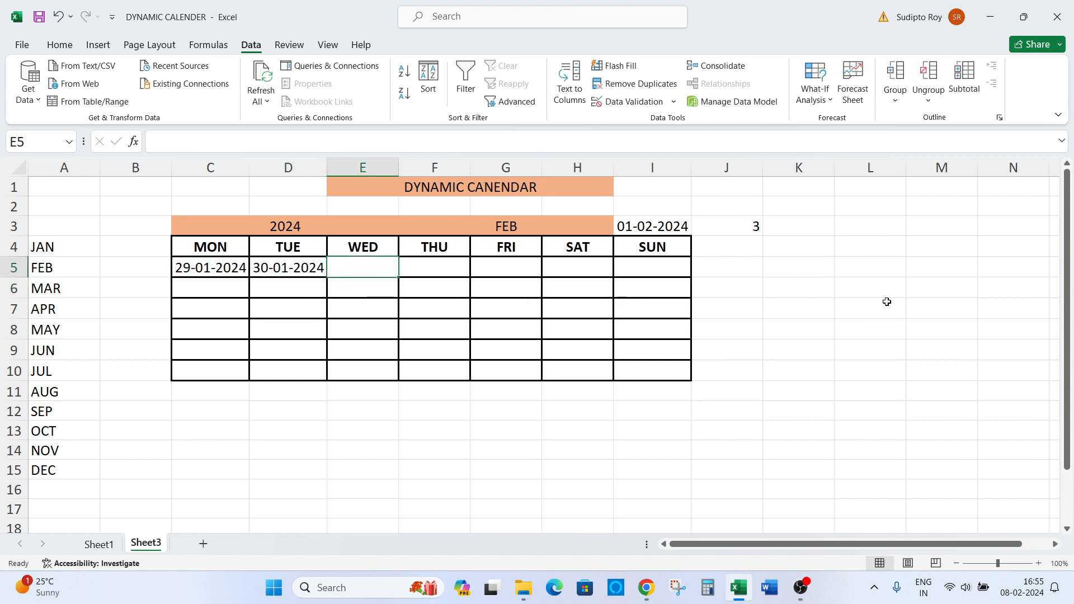
pyautogui.press('Left')
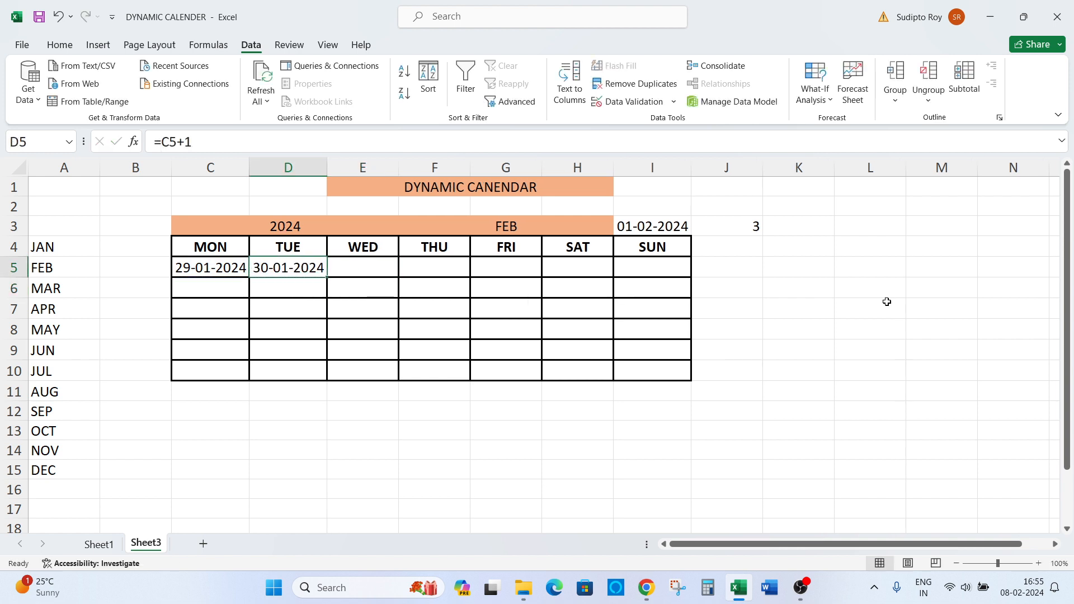
pyautogui.click(328, 275)
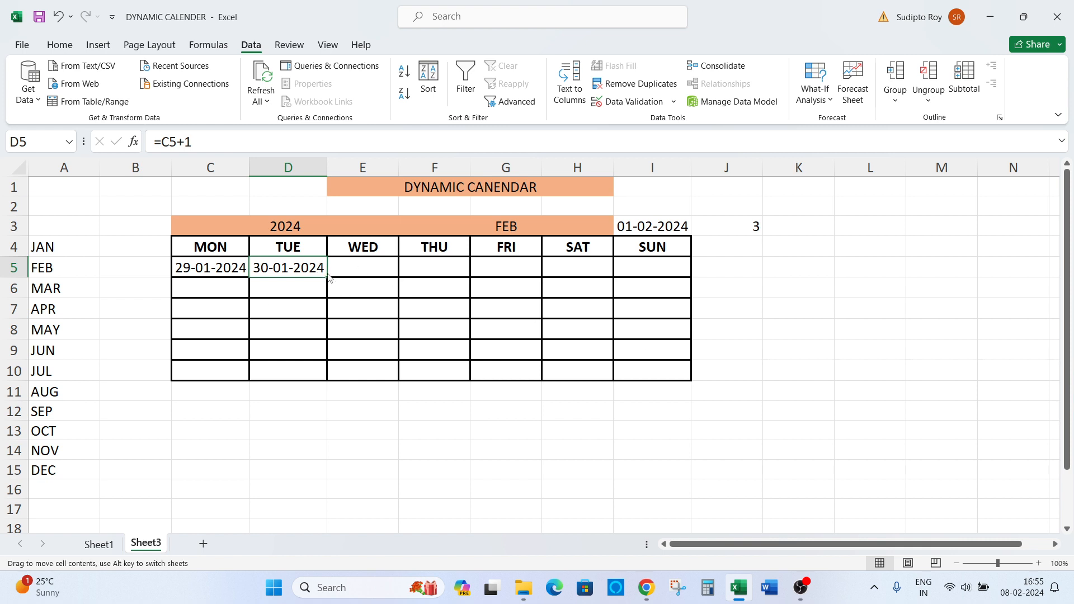
pyautogui.moveTo(326, 275); pyautogui.dragTo(683, 278)
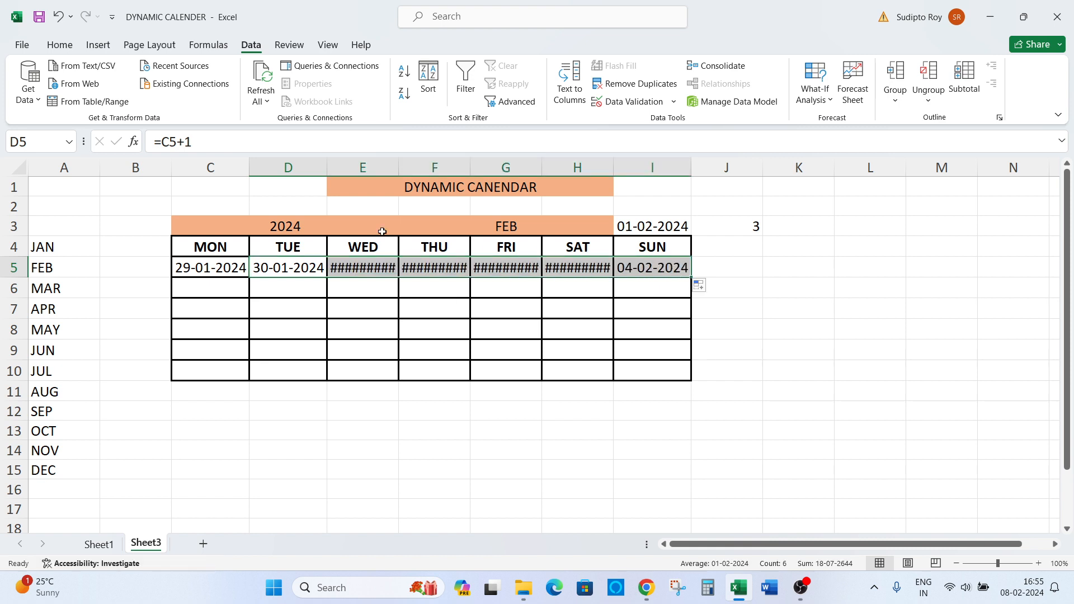
# Step: Widen columns E through H together enough to fit the full dates
pyautogui.moveTo(347, 167); pyautogui.dragTo(584, 166)
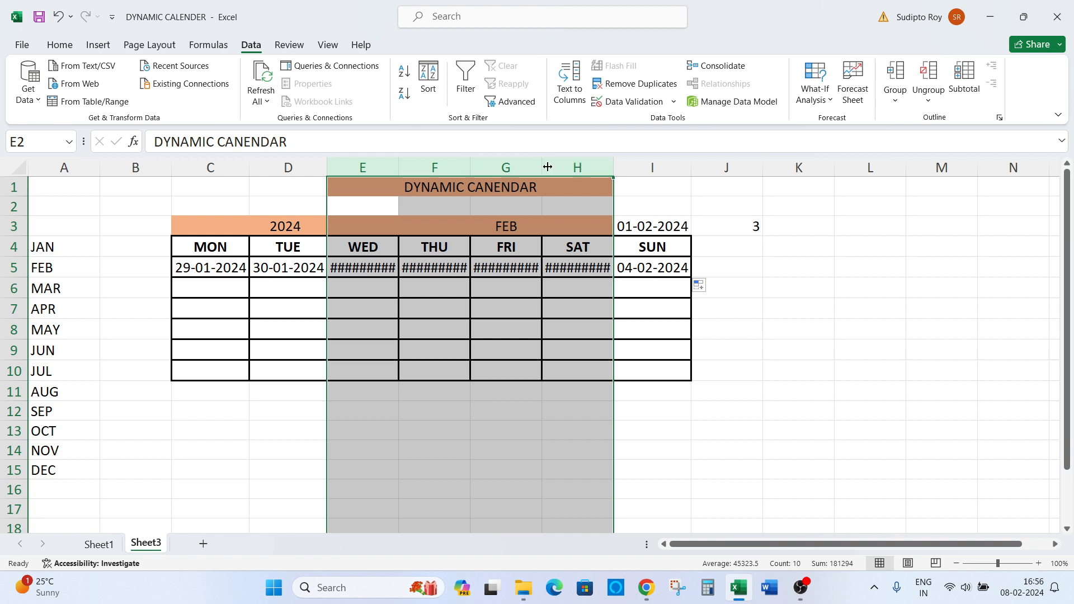
pyautogui.moveTo(542, 168); pyautogui.dragTo(548, 168)
pyautogui.click(541, 372)
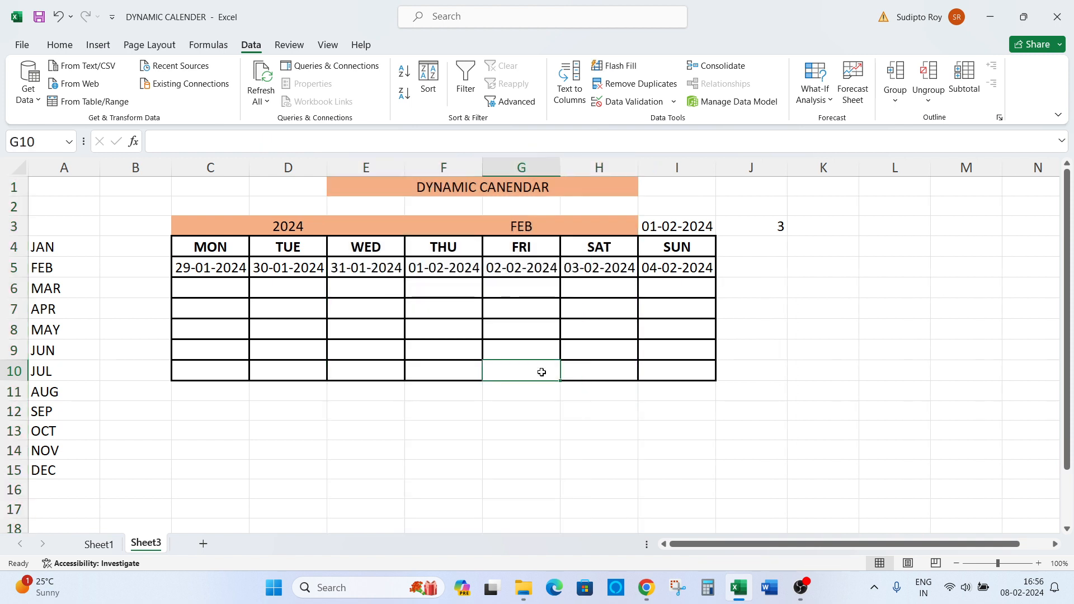
pyautogui.click(300, 270)
pyautogui.click(242, 271)
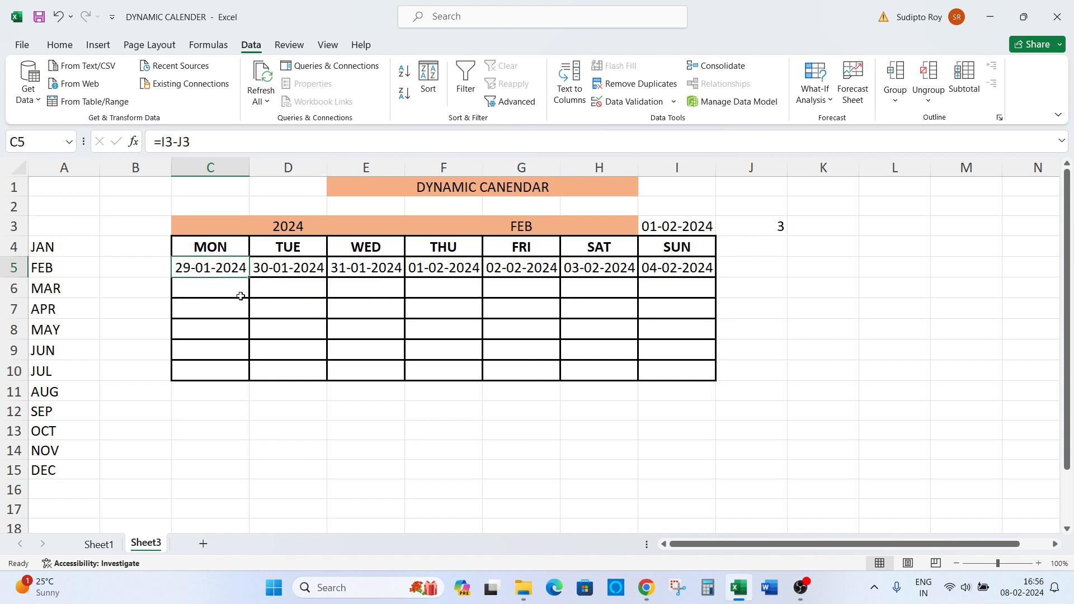
pyautogui.click(275, 269)
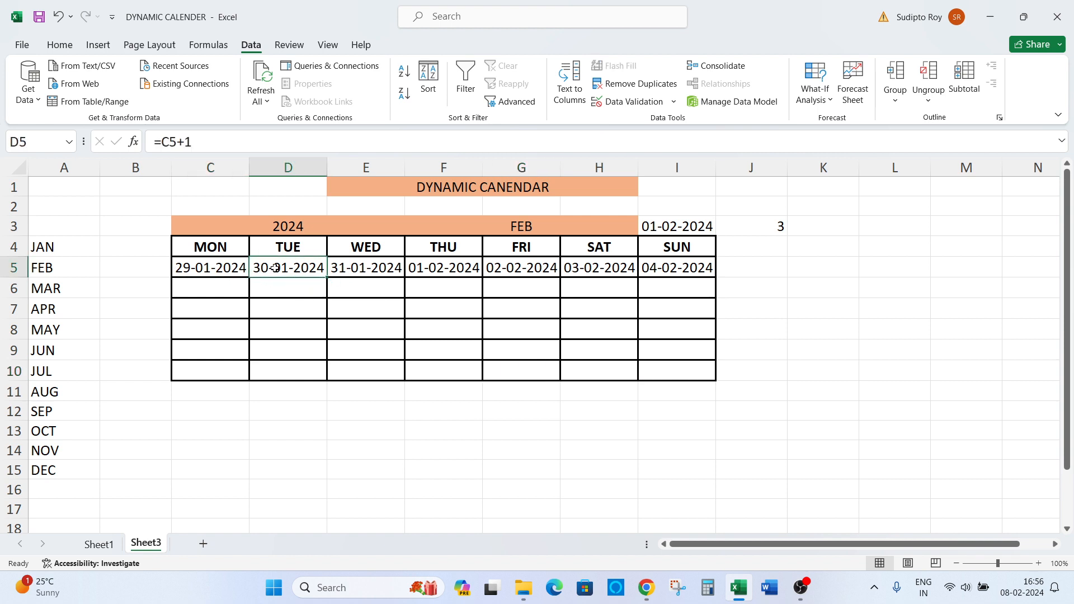
pyautogui.hotkey('shift', 'Right')
pyautogui.hotkey('shift', 'Right')
pyautogui.hotkey('shift', 'Right')
pyautogui.hotkey('shift', 'Right')
pyautogui.hotkey('shift', 'Right')
pyautogui.hotkey('ctrl', 'shift', 'Down')
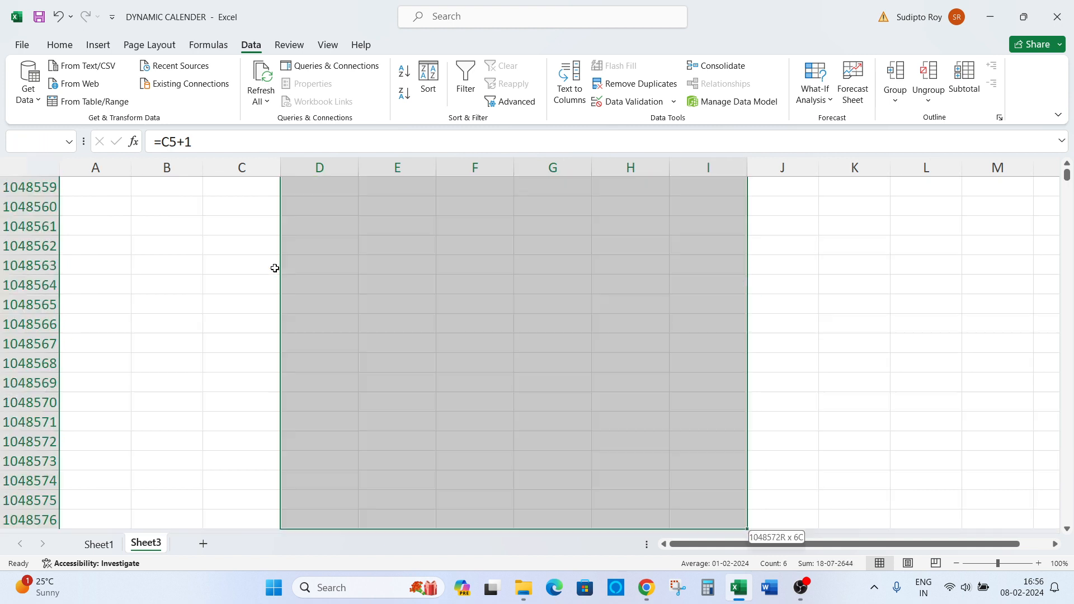
pyautogui.press('Up')
pyautogui.press('Down')
pyautogui.press('Down')
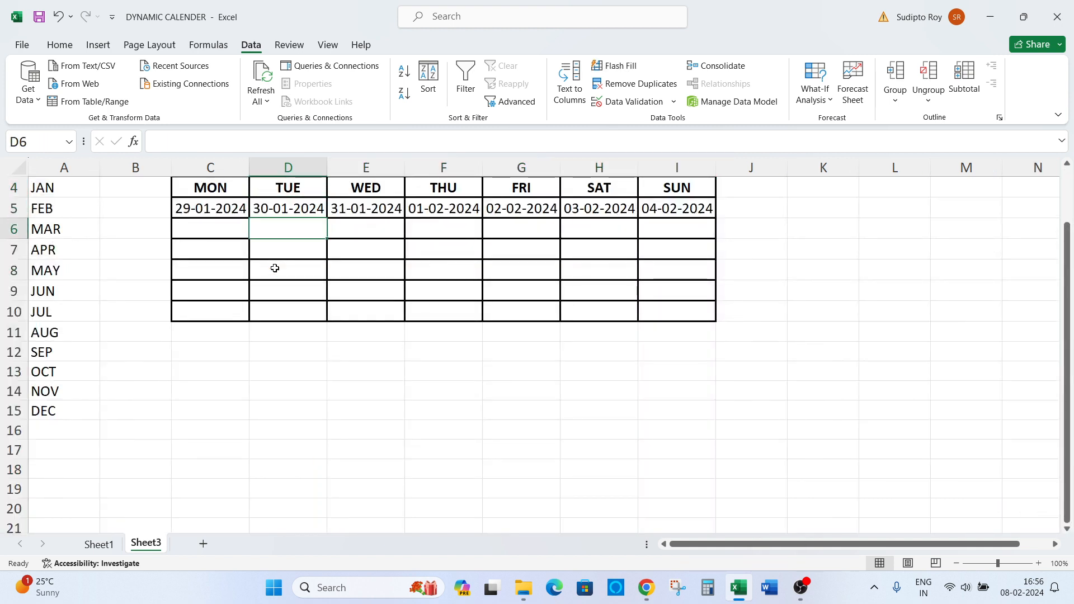
# Step: Fill the Tuesday to Sunday formulas in D5:I5 down through row 10
pyautogui.press('Up')
pyautogui.hotkey('shift', 'Right')
pyautogui.hotkey('shift', 'Right')
pyautogui.hotkey('shift', 'Right')
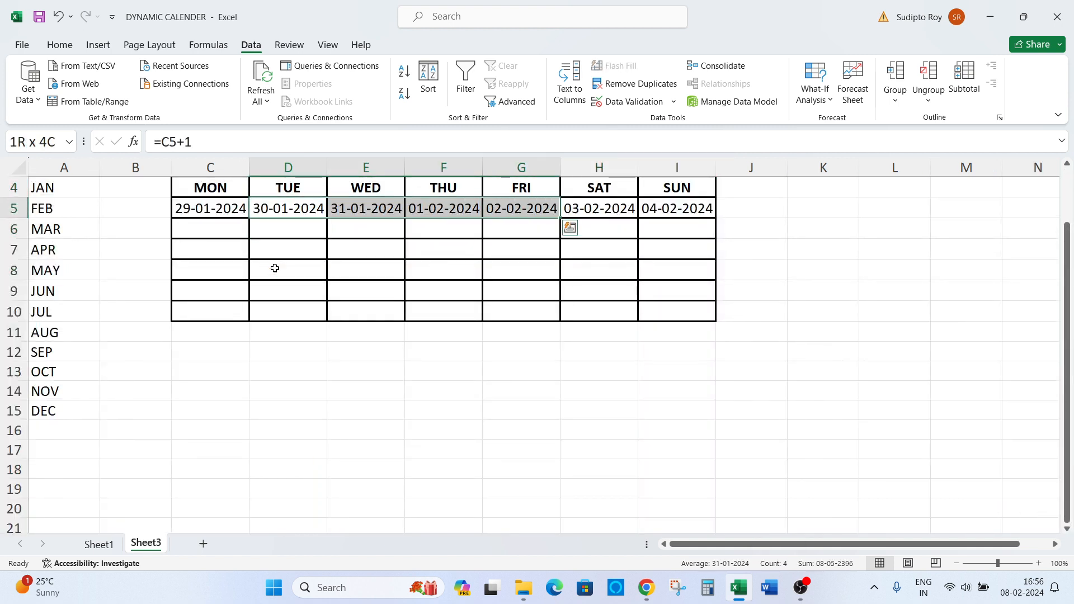
pyautogui.hotkey('shift', 'Right')
pyautogui.hotkey('shift', 'Right')
pyautogui.hotkey('shift', 'Down')
pyautogui.hotkey('shift', 'Down')
pyautogui.hotkey('shift', 'Down')
pyautogui.hotkey('shift', 'Down')
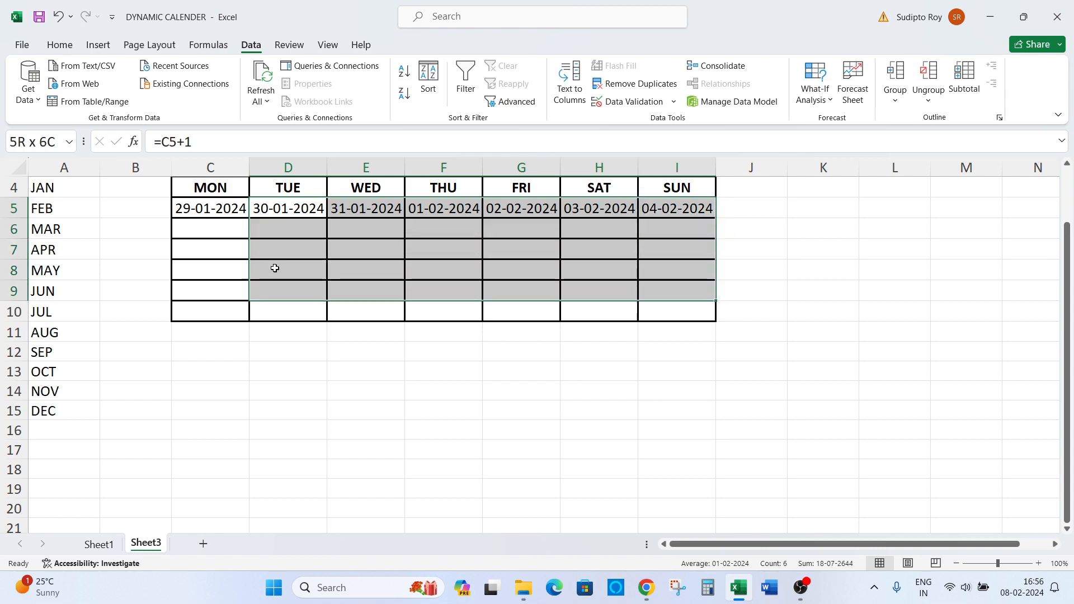
pyautogui.hotkey('shift', 'Down')
pyautogui.hotkey('ctrl', 'd')
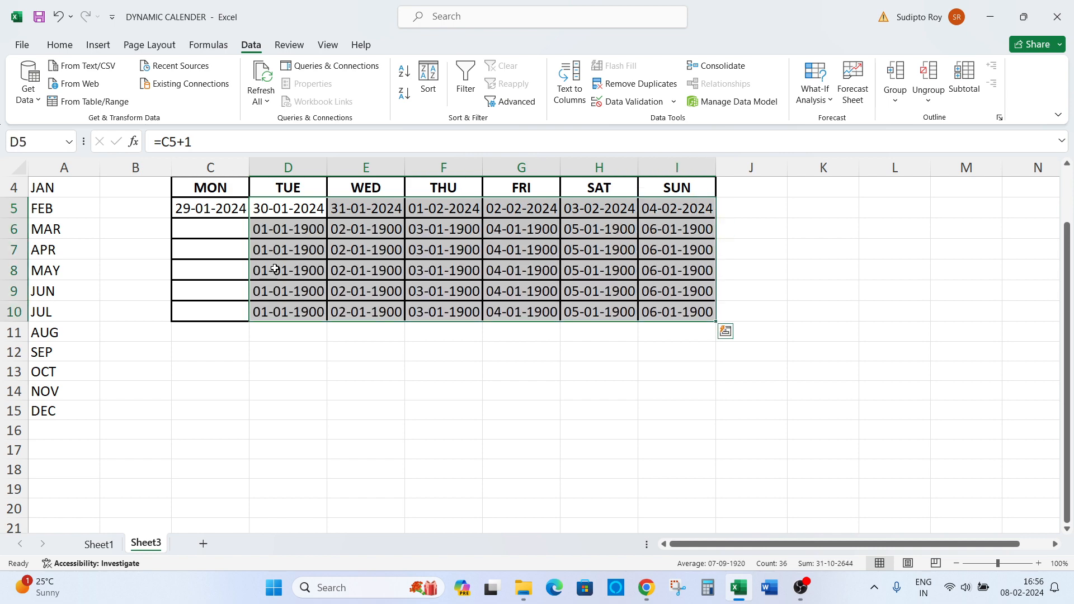
# Step: Enter the formula =I5+1 in C6 to start the second week on the day after the first Sunday
pyautogui.press('Up')
pyautogui.press('Left')
pyautogui.press('Down')
pyautogui.press('Down')
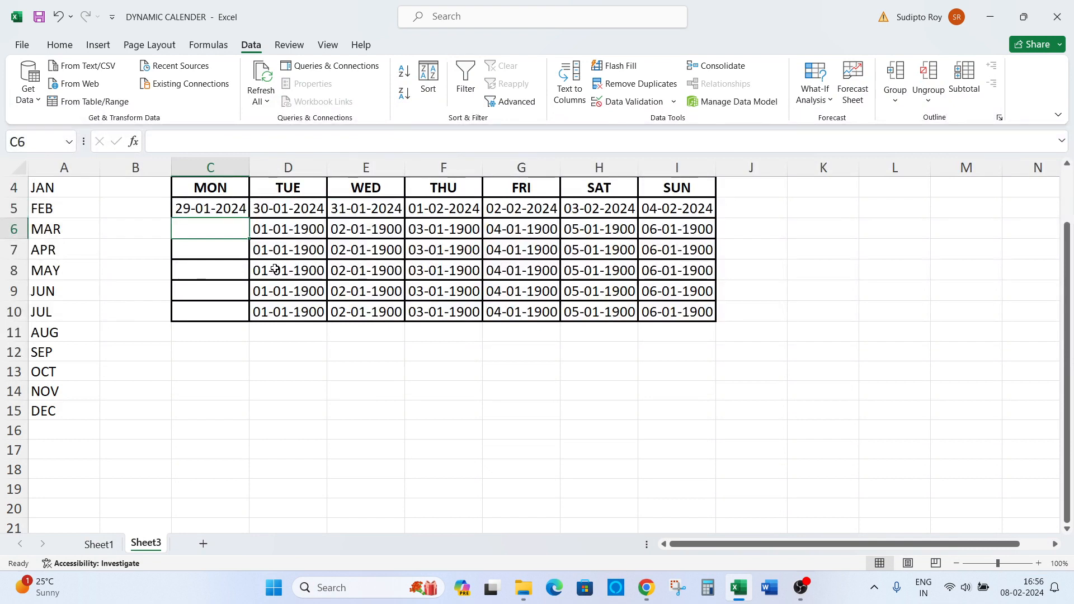
pyautogui.press('Up')
pyautogui.press('Up')
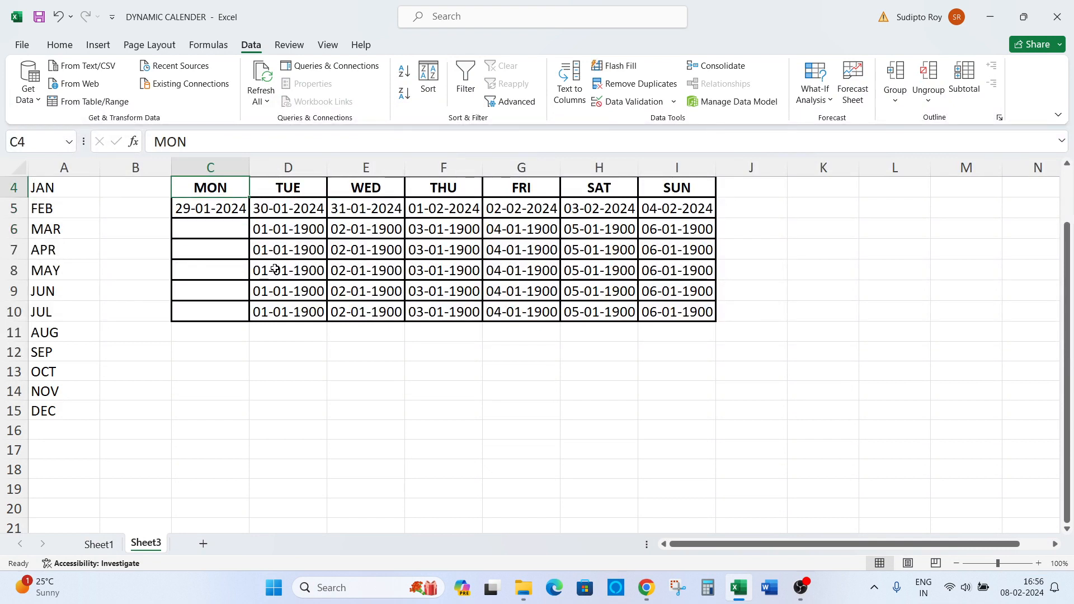
pyautogui.press('Down')
pyautogui.press('Down')
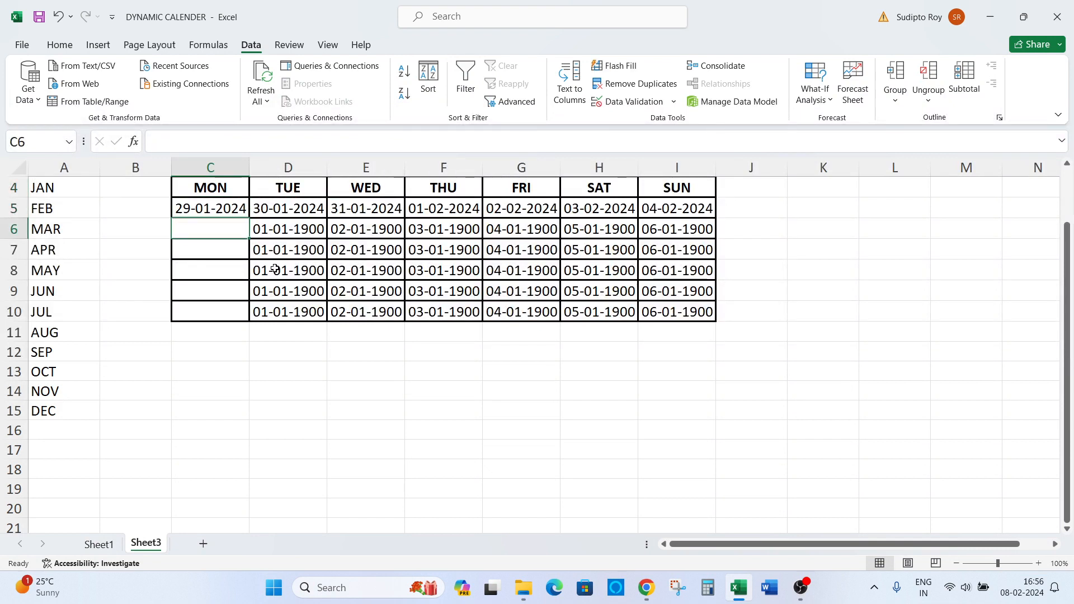
pyautogui.press('Up')
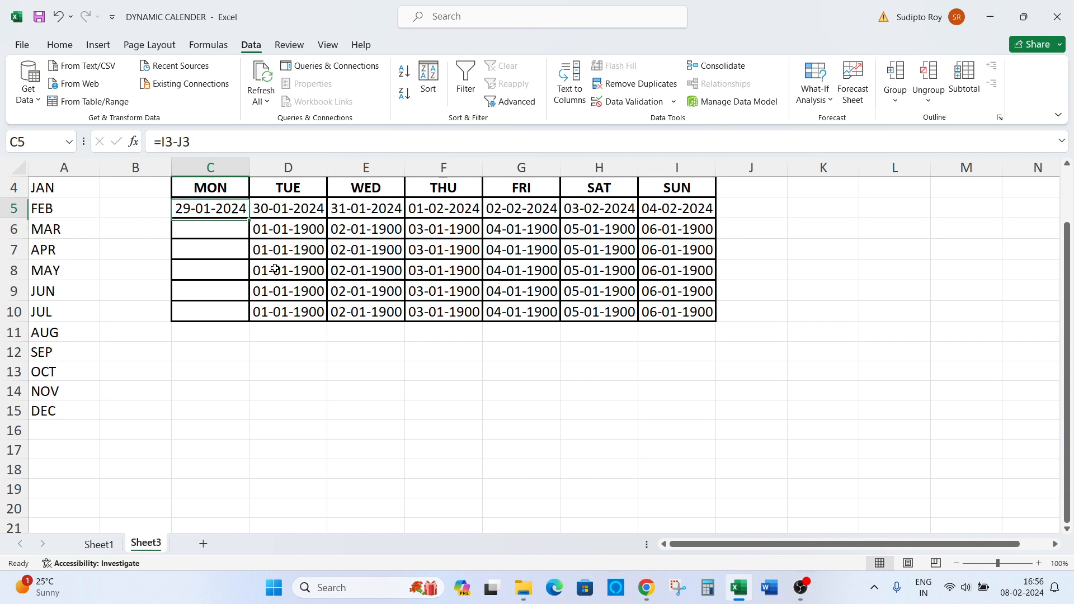
pyautogui.press('Down')
pyautogui.write('=')
pyautogui.press('Right')
pyautogui.press('Right')
pyautogui.press('Right')
pyautogui.press('Right')
pyautogui.press('Right')
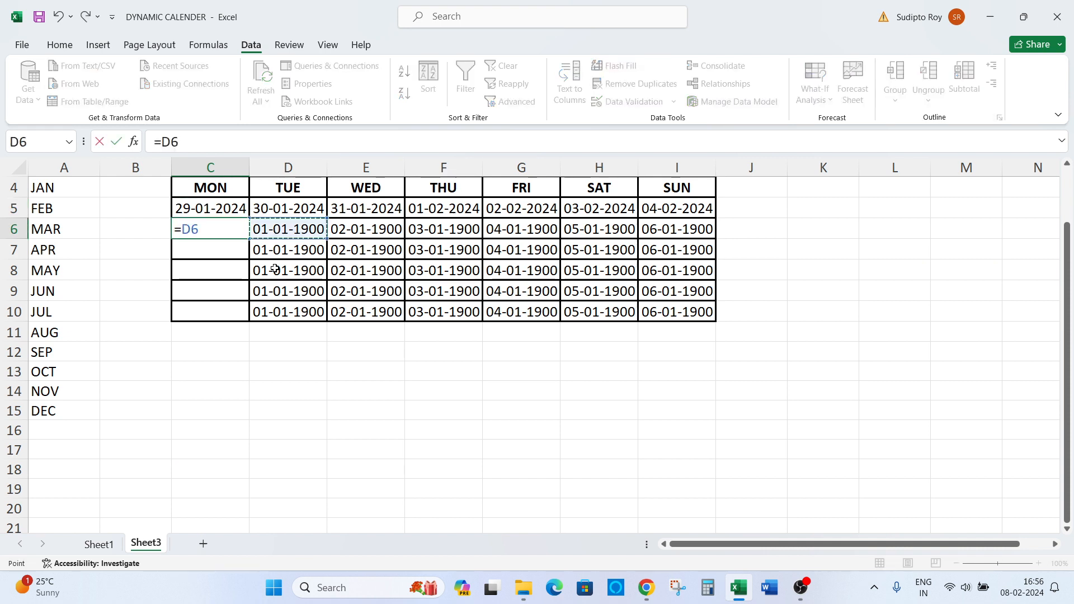
pyautogui.press('Up')
pyautogui.press('Right')
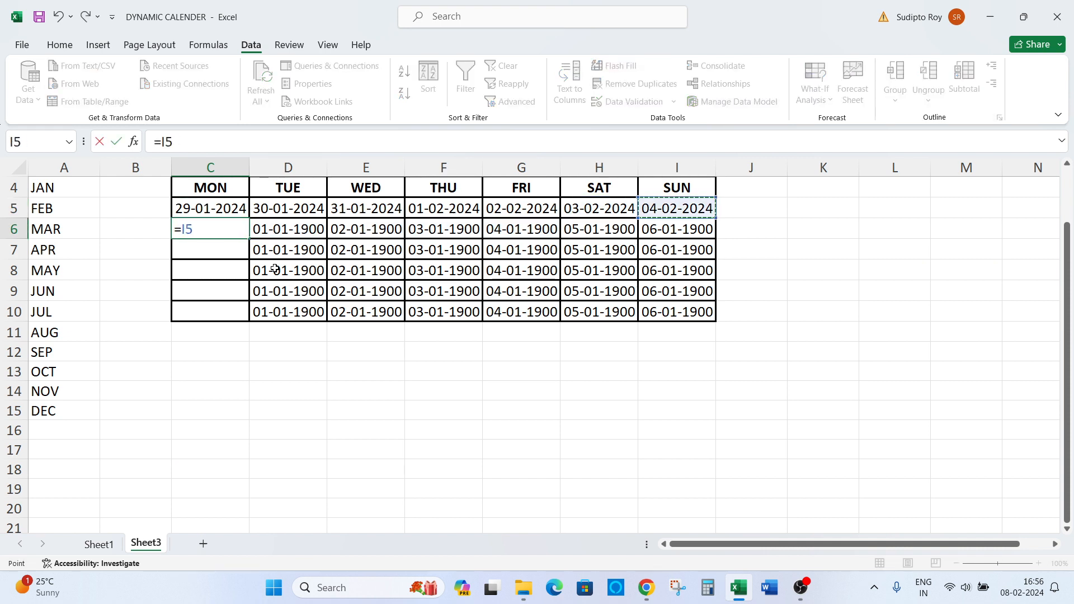
pyautogui.write('+1')
pyautogui.press('Return')
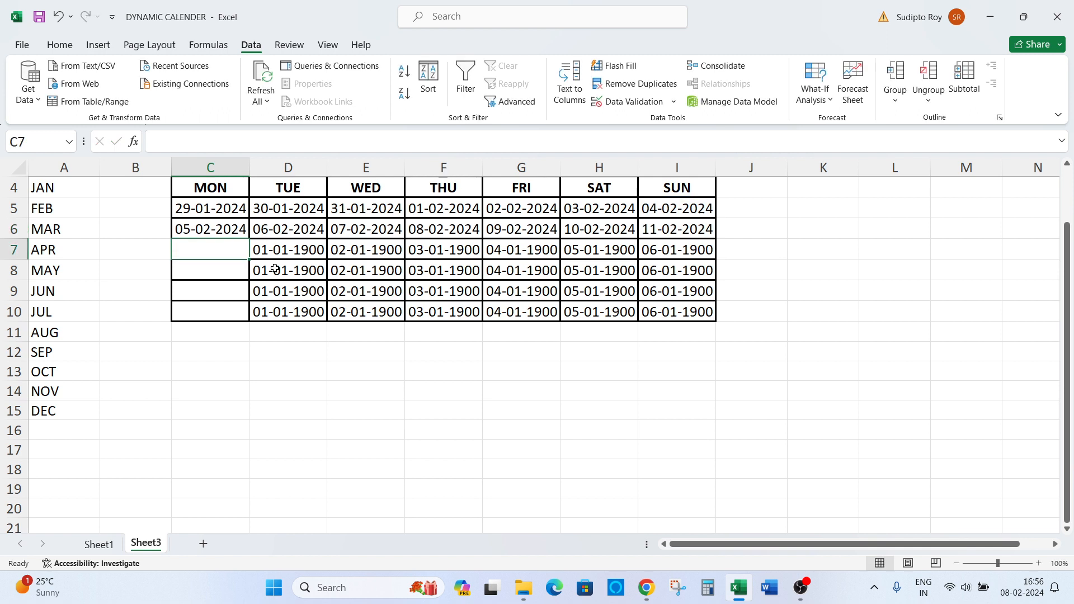
# Step: Check the second-week dates across row 6 from Monday to Sunday
pyautogui.press('Up')
pyautogui.press('Right')
pyautogui.press('Right')
pyautogui.press('Right')
pyautogui.press('Right')
pyautogui.press('Right')
pyautogui.press('Right')
pyautogui.press('Right')
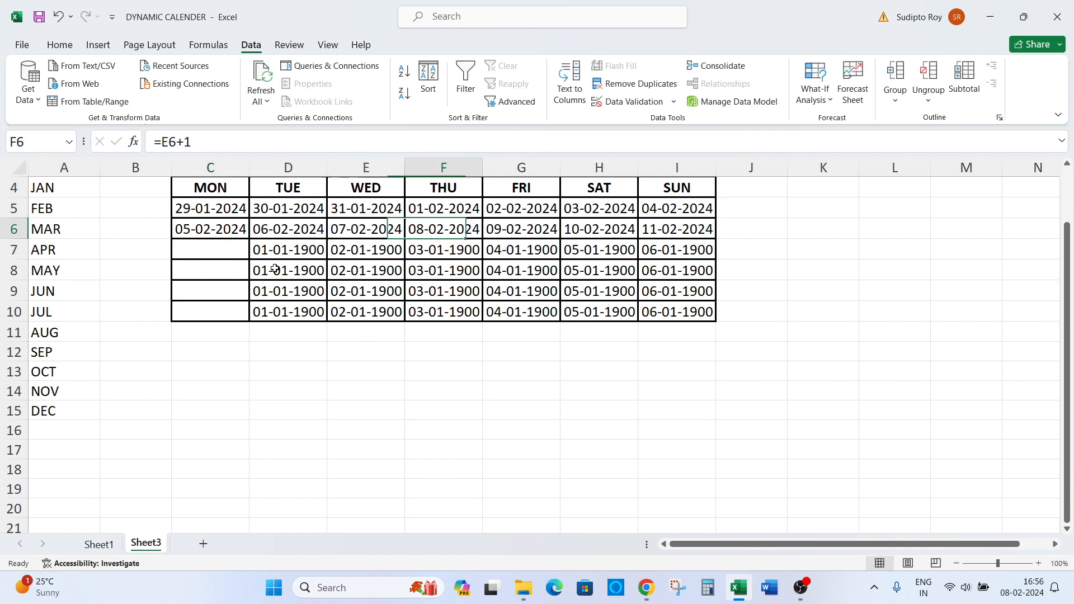
pyautogui.press('Left')
pyautogui.press('Left')
pyautogui.press('Left')
pyautogui.press('Left')
pyautogui.press('Left')
pyautogui.press('Left')
pyautogui.press('Left')
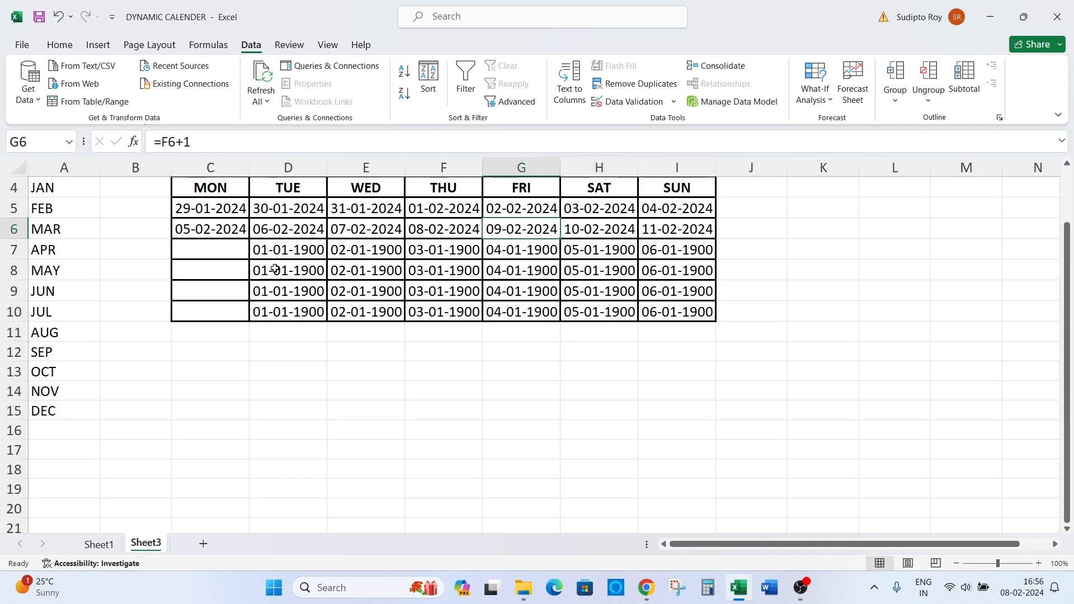
# Step: Copy the Monday formula from C6 down to C7:C10 to complete the remaining weeks
pyautogui.press('Up')
pyautogui.press('Up')
pyautogui.press('Up')
pyautogui.press('Down')
pyautogui.press('Down')
pyautogui.press('Down')
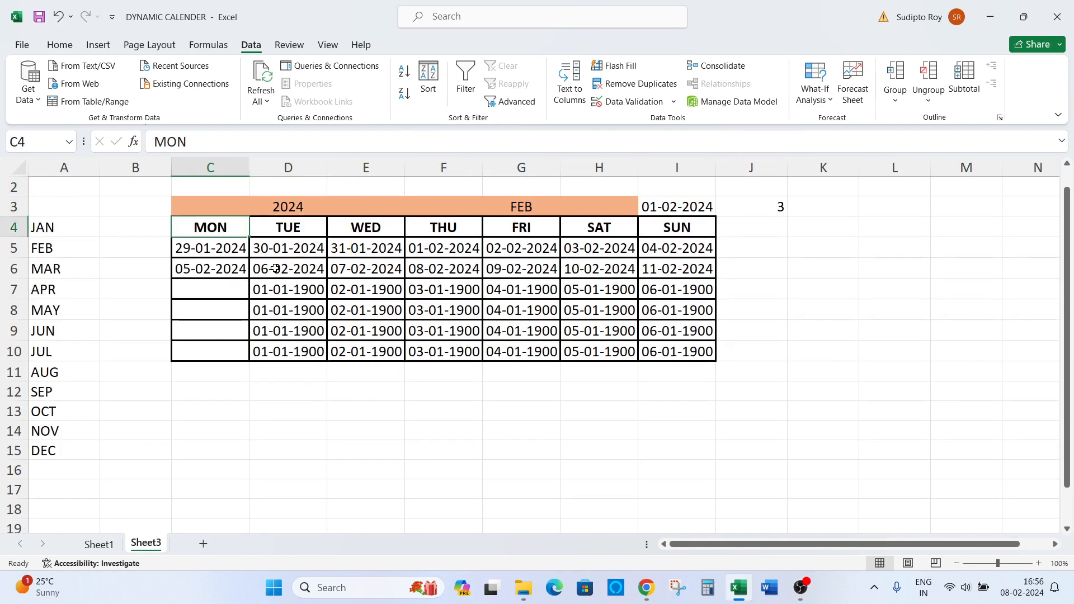
pyautogui.hotkey('ctrl', 'c')
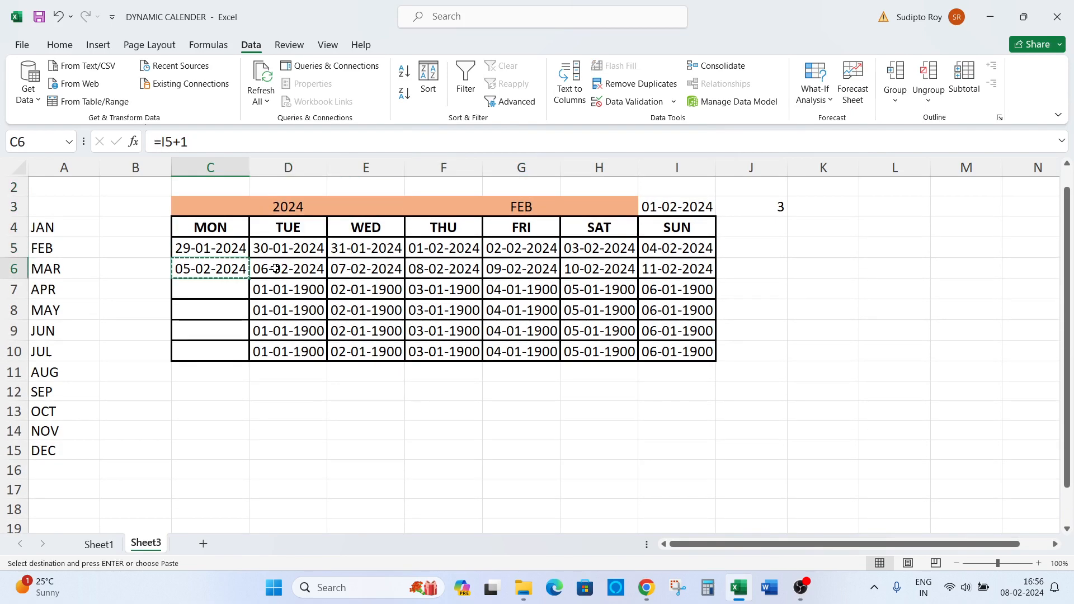
pyautogui.press('Down')
pyautogui.hotkey('shift', 'Down')
pyautogui.hotkey('shift', 'Down')
pyautogui.hotkey('shift', 'Down')
pyautogui.press('Return')
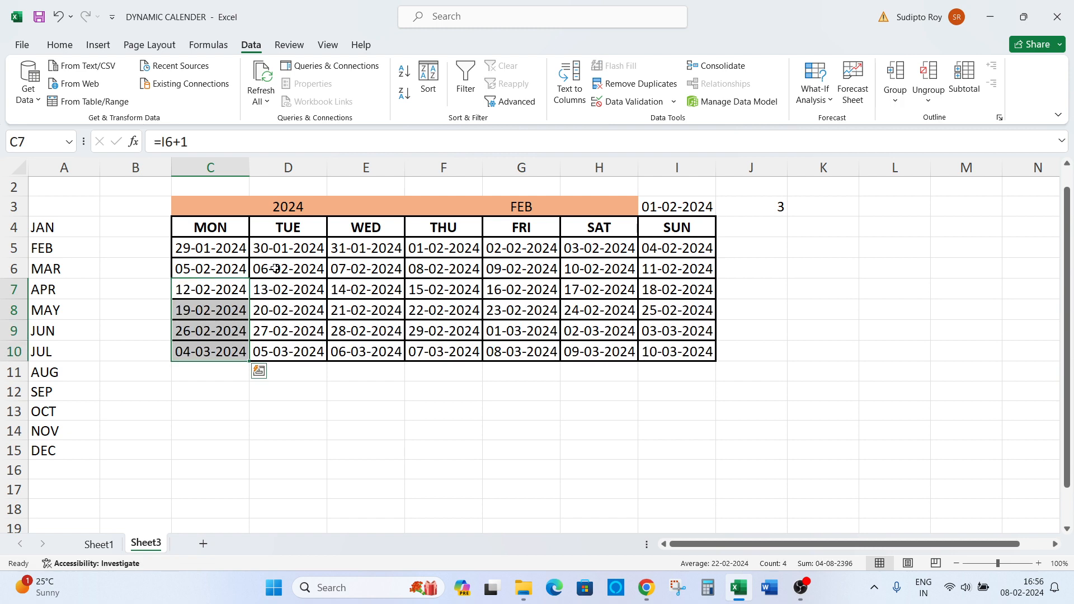
# Step: Review the calculated dates across row 7 and in the lower weeks of the calendar grid
pyautogui.press('Up')
pyautogui.press('Down')
pyautogui.press('Right')
pyautogui.press('Right')
pyautogui.press('Right')
pyautogui.press('Right')
pyautogui.press('Right')
pyautogui.press('Right')
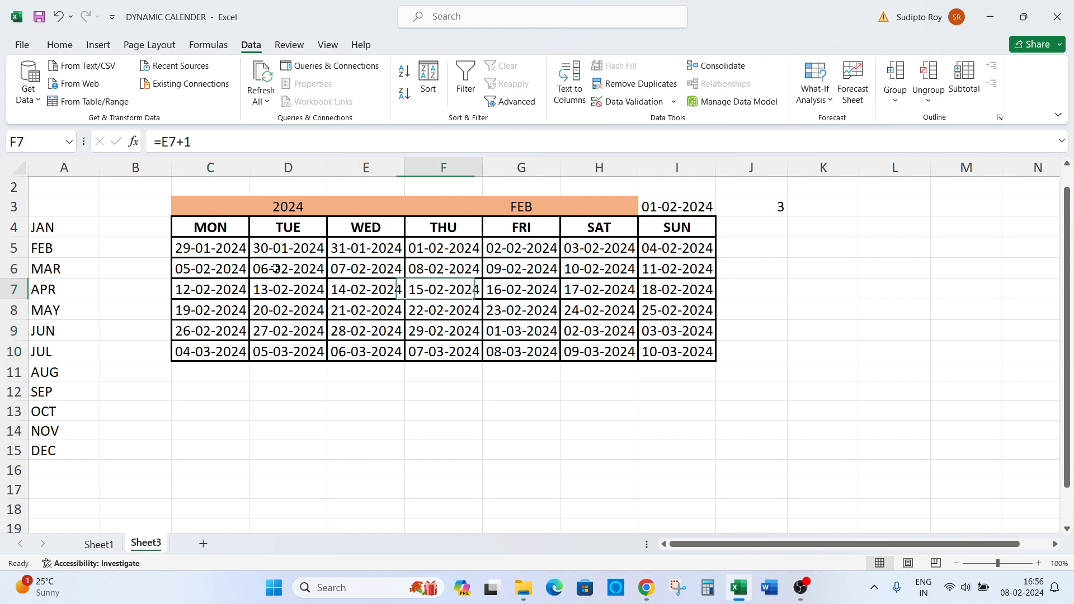
pyautogui.press('Down')
pyautogui.press('Down')
pyautogui.press('Down')
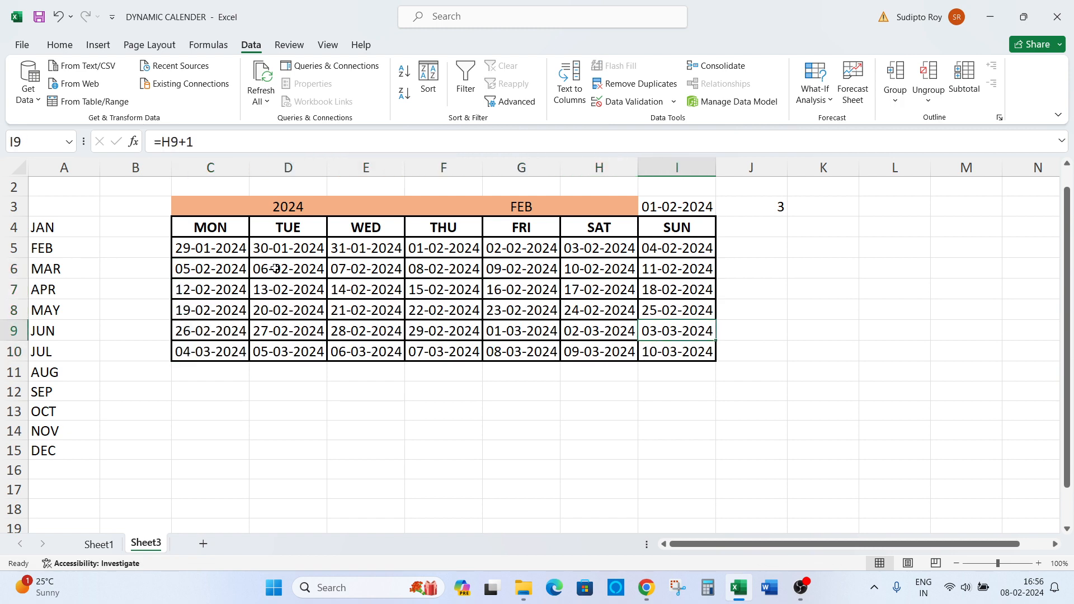
pyautogui.press('Left')
pyautogui.press('Left')
pyautogui.press('Left')
pyautogui.press('Left')
pyautogui.press('Left')
pyautogui.press('Up')
pyautogui.press('Up')
pyautogui.press('Up')
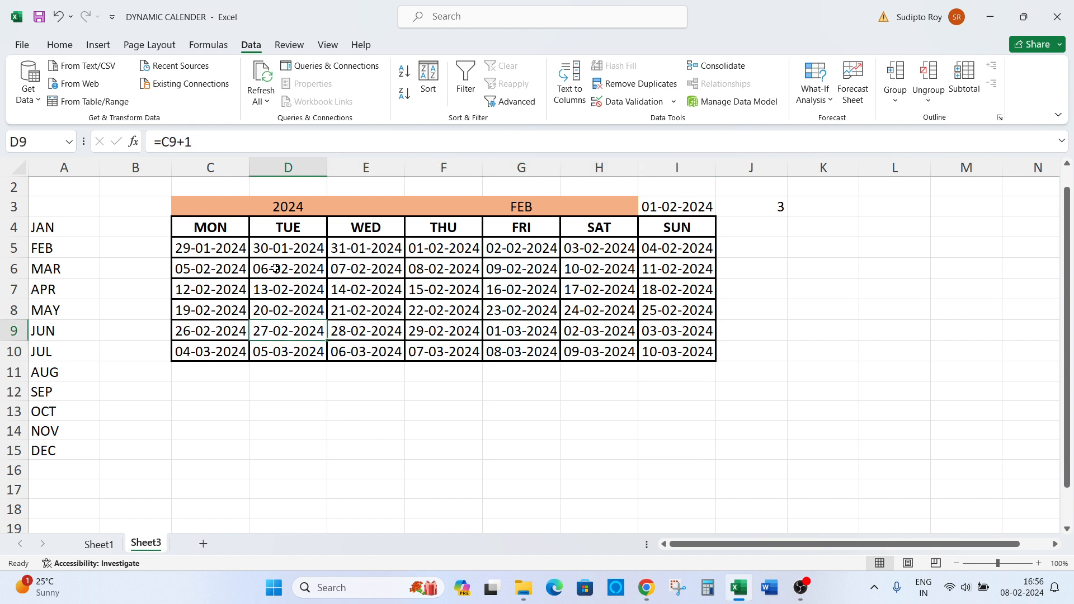
# Step: Apply the custom number format dd to the dates in C5:I10 so only the day shows
pyautogui.press('Up')
pyautogui.press('Left')
pyautogui.press('Up')
pyautogui.hotkey('ctrl', 'shift', 'Down')
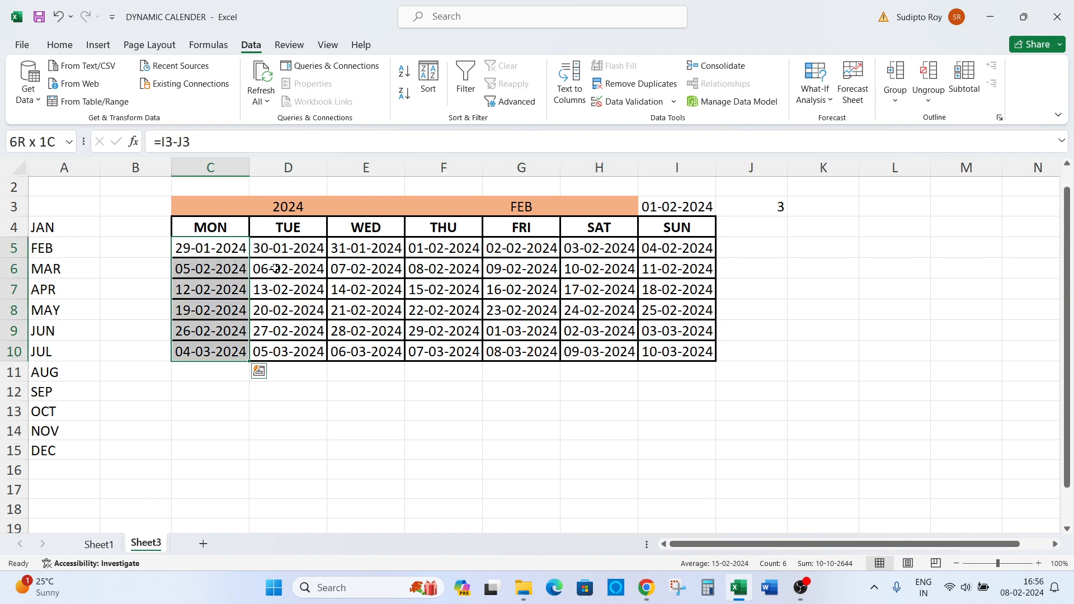
pyautogui.hotkey('ctrl', 'shift', 'Right')
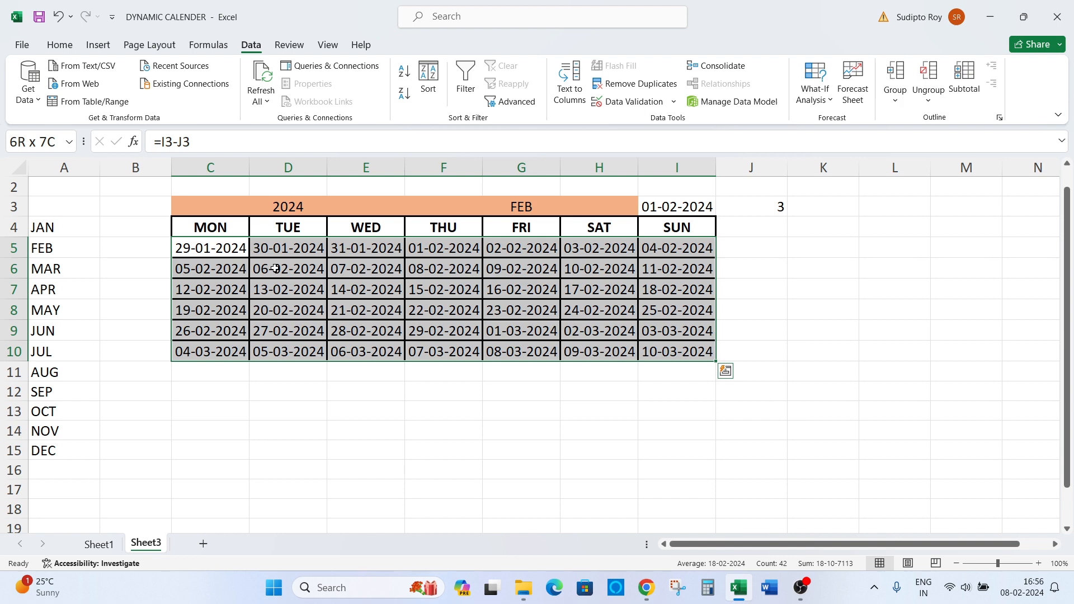
pyautogui.hotkey('ctrl', '1')
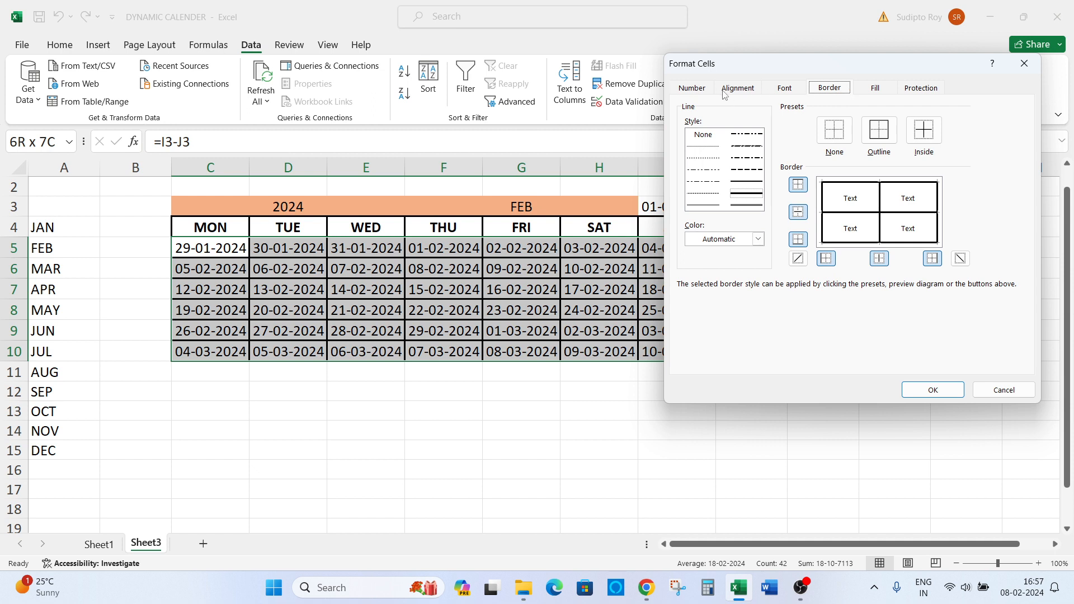
pyautogui.click(693, 89)
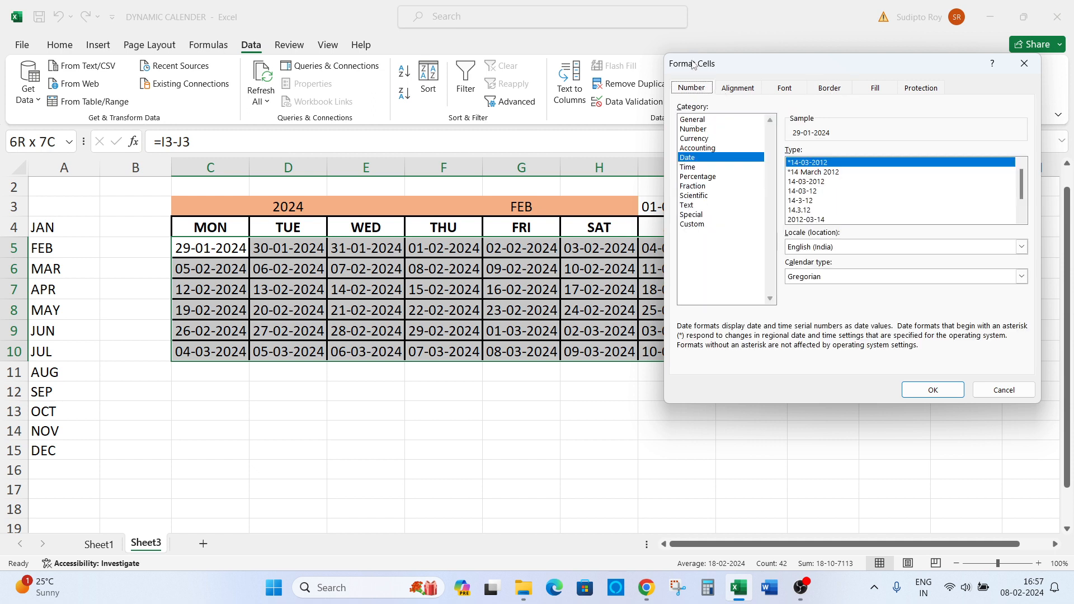
pyautogui.click(698, 226)
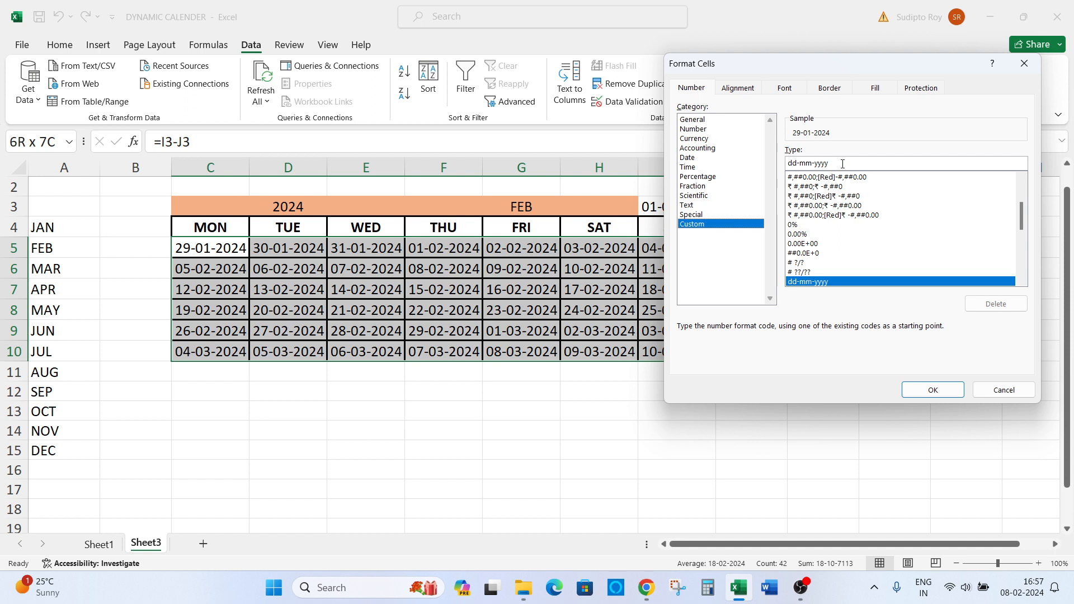
pyautogui.press('BackSpace')
pyautogui.press('BackSpace')
pyautogui.press('BackSpace')
pyautogui.press('BackSpace')
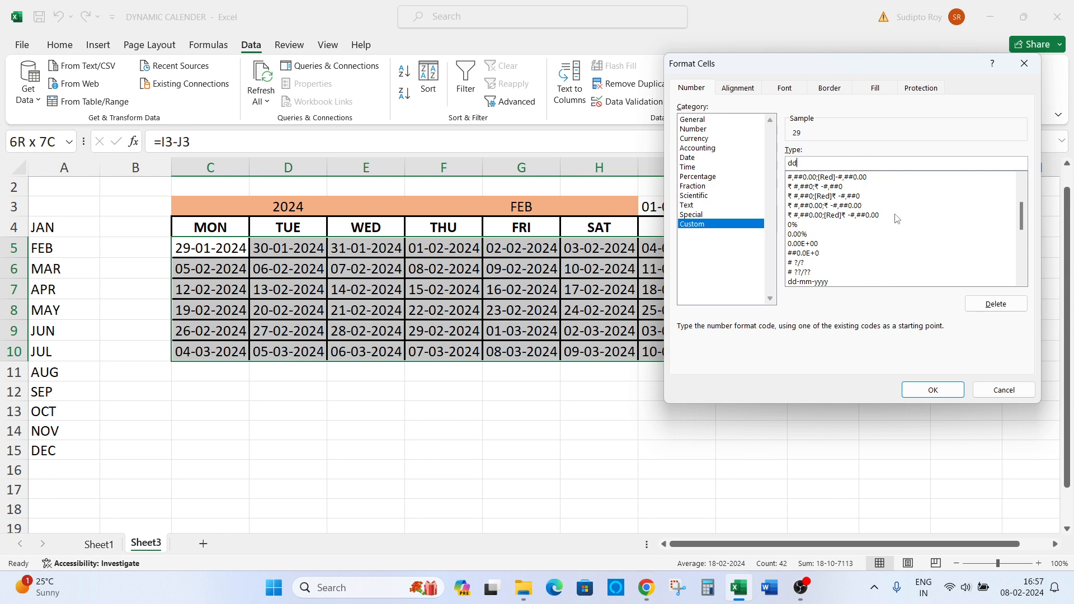
pyautogui.click(934, 390)
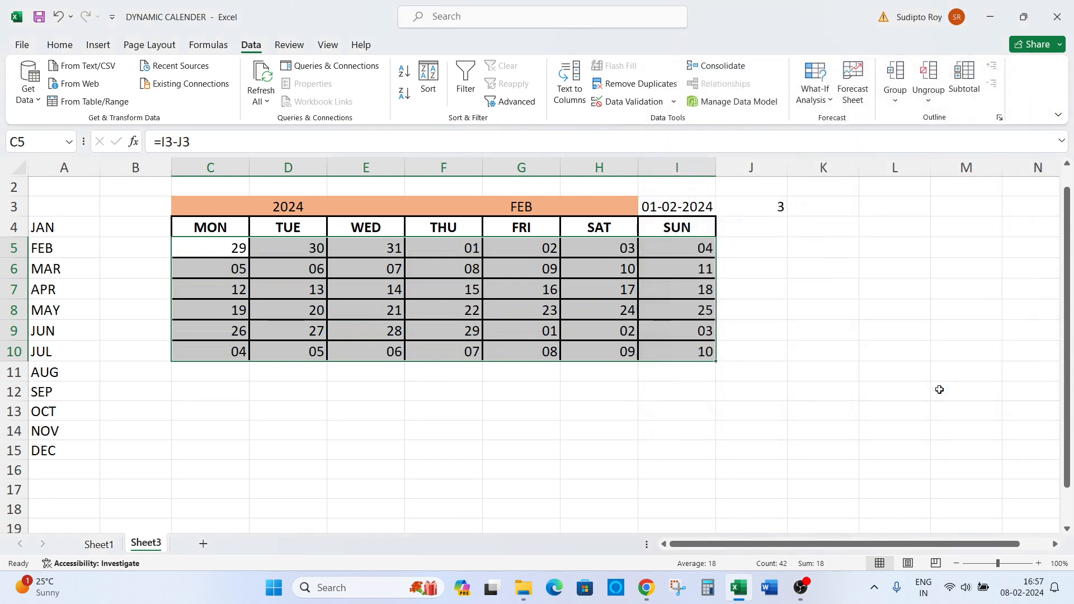
pyautogui.scroll(1, 796, 343)
pyautogui.click(796, 338)
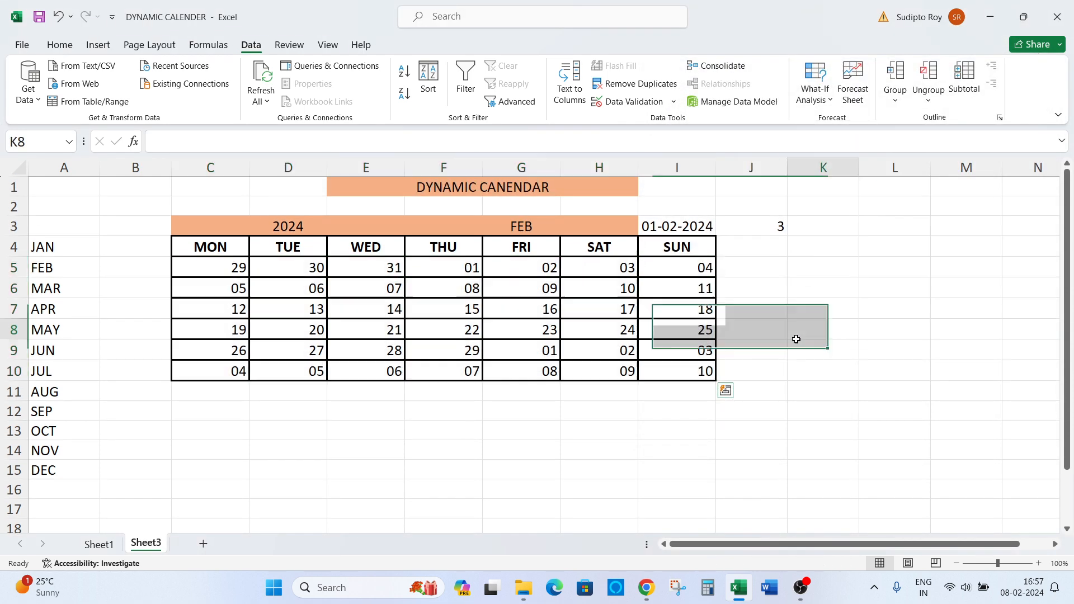
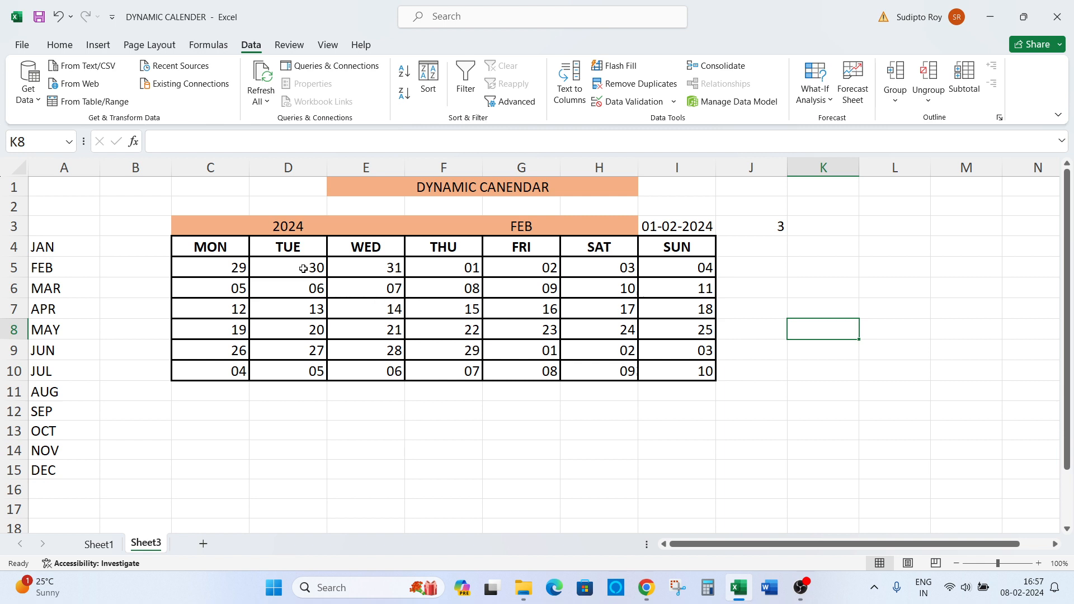
# Step: Test the calendar by setting the year to 2021 and the month to JAN
pyautogui.click(281, 227)
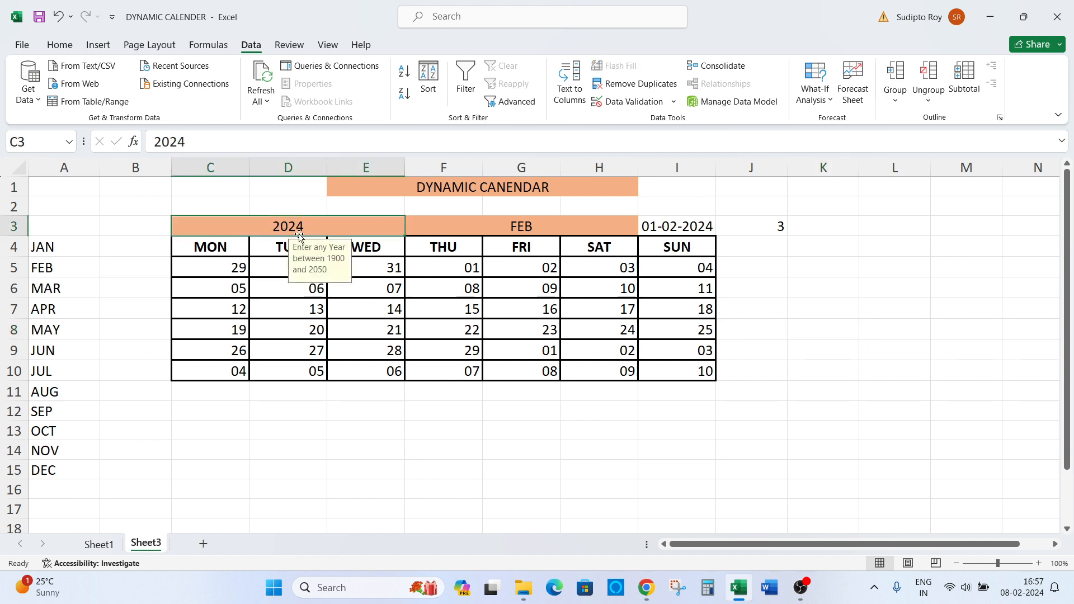
pyautogui.write('2021')
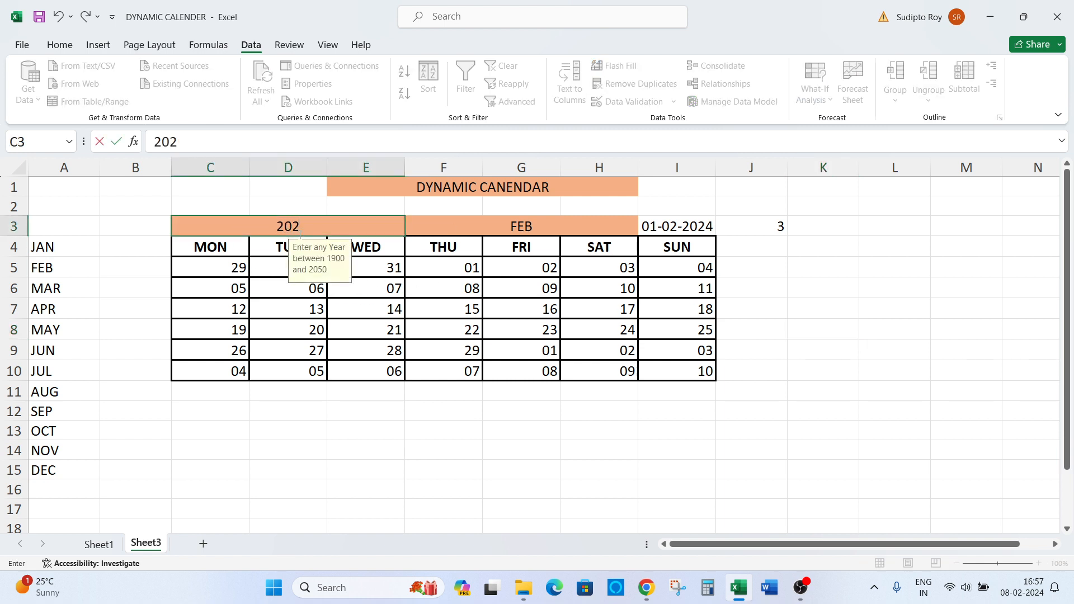
pyautogui.press('Return')
pyautogui.press('Up')
pyautogui.press('Right')
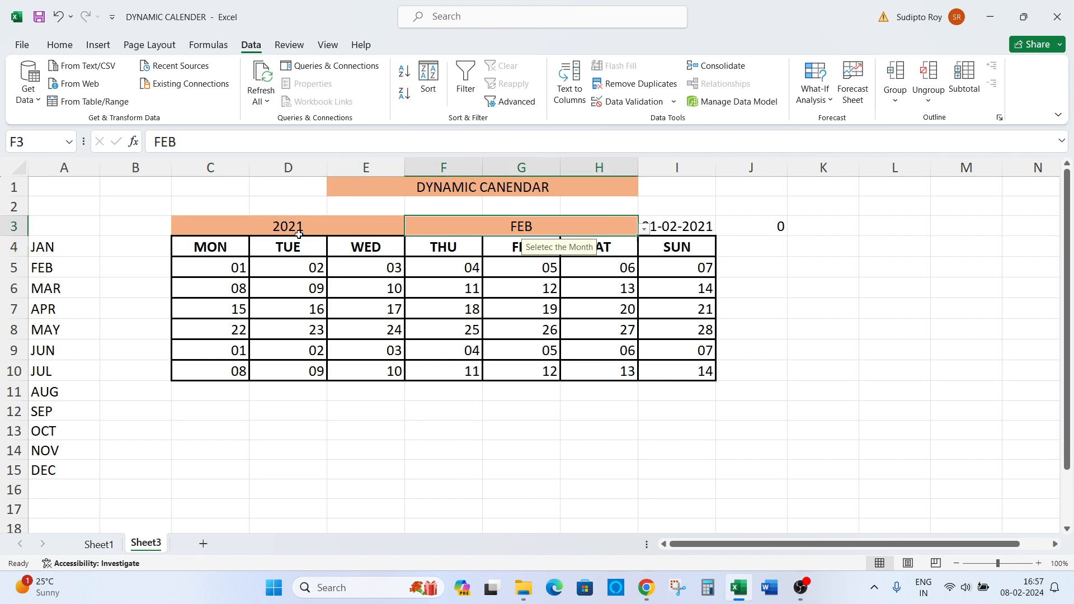
pyautogui.hotkey('alt', 'Down')
pyautogui.press('Up')
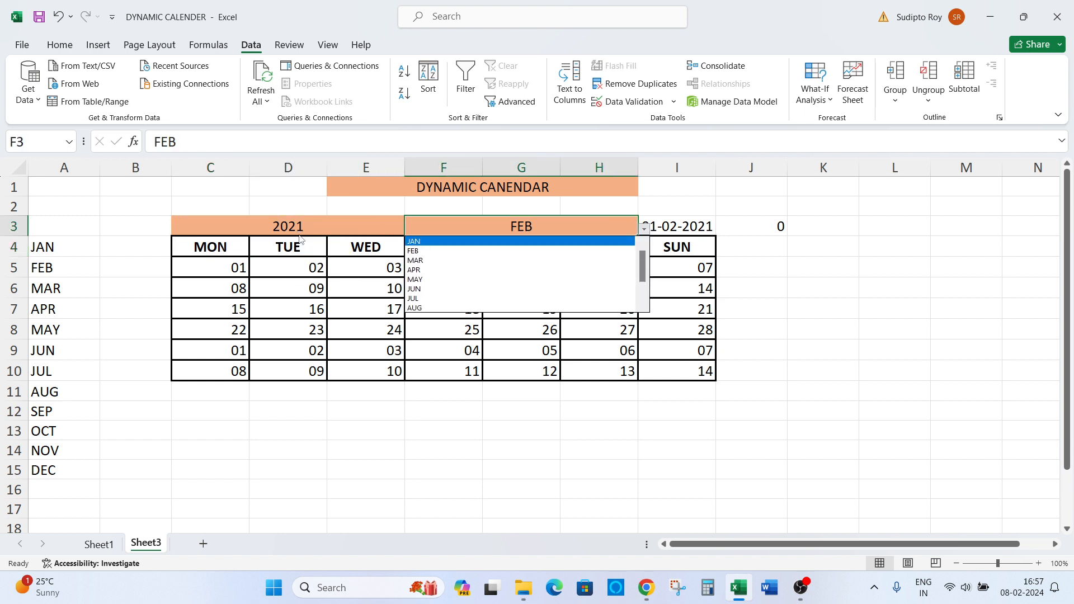
pyautogui.press('Return')
# Step: Set the calendar's year back to 2024 and its month to FEB
pyautogui.press('Left')
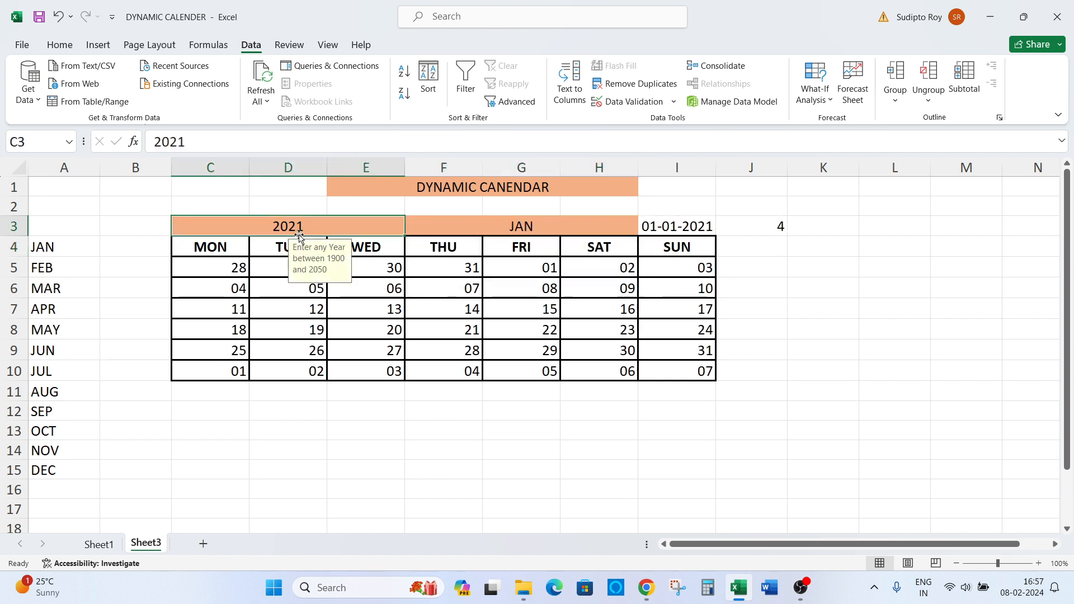
pyautogui.write('2024')
pyautogui.press('Return')
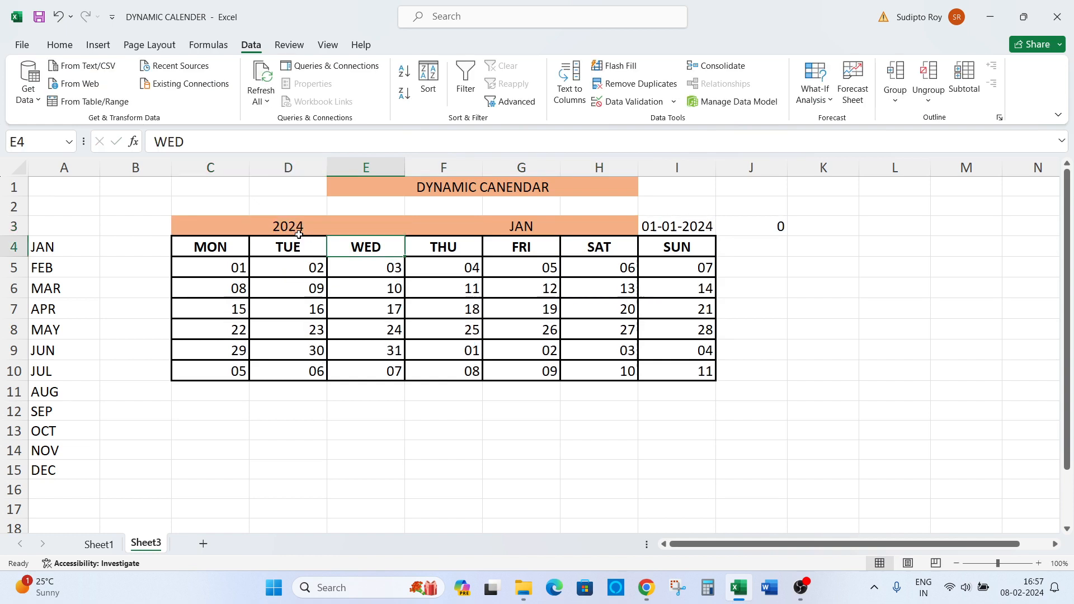
pyautogui.press('Up')
pyautogui.press('Right')
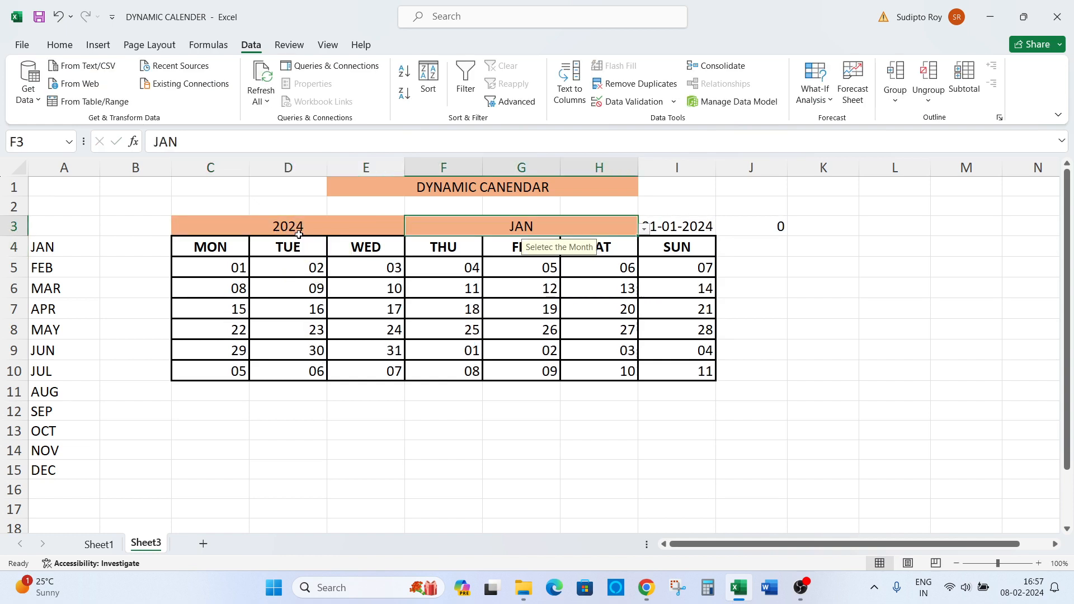
pyautogui.write('F')
pyautogui.press('Escape')
pyautogui.hotkey('alt', 'Down')
pyautogui.press('Down')
pyautogui.press('Return')
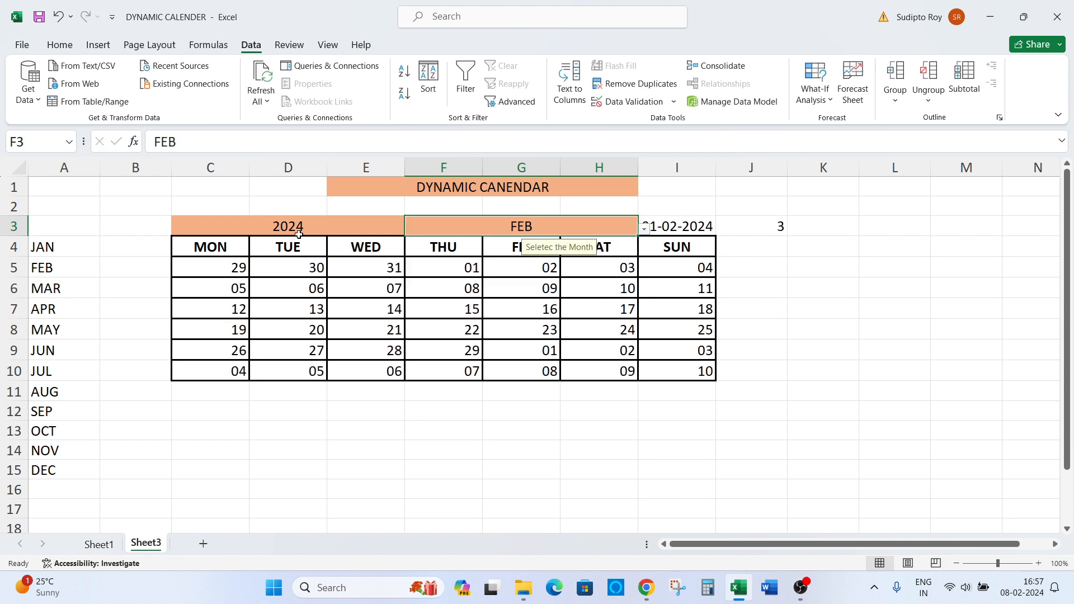
# Step: Make all the day numbers in C5:I10 bold
pyautogui.press('Down')
pyautogui.press('Down')
pyautogui.press('Left')
pyautogui.press('Right')
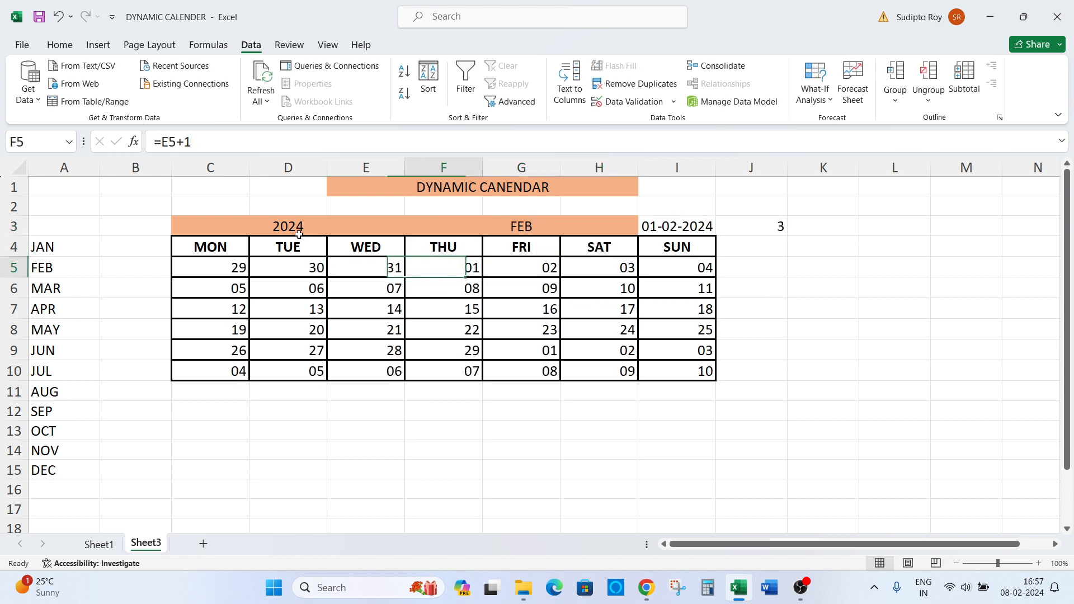
pyautogui.press('Left')
pyautogui.press('Left')
pyautogui.press('Down')
pyautogui.press('Up')
pyautogui.press('Left')
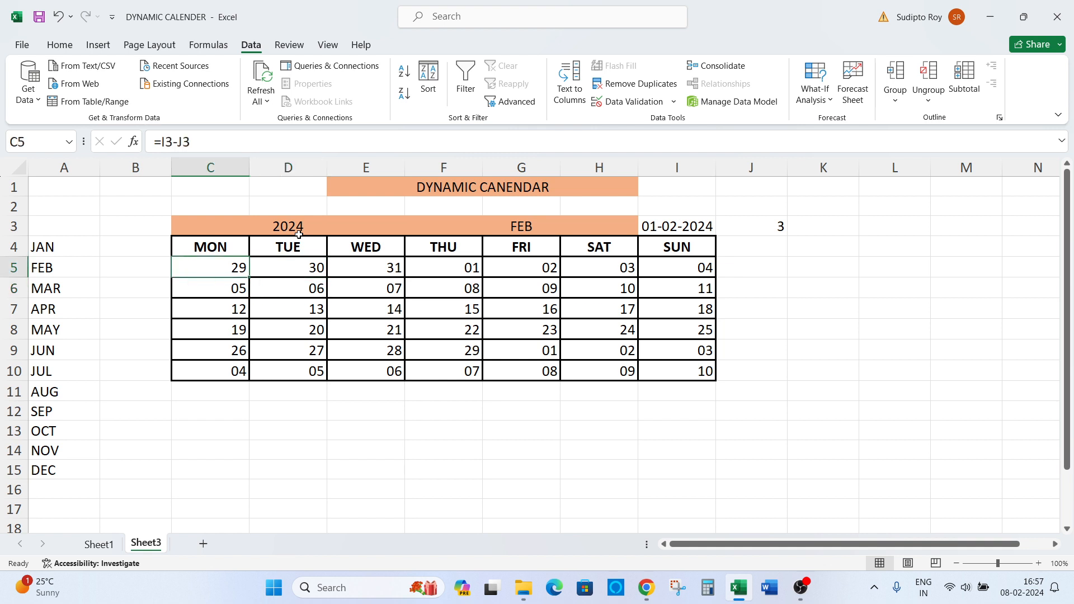
pyautogui.hotkey('ctrl', 'shift', 'Down')
pyautogui.hotkey('ctrl', 'shift', 'Right')
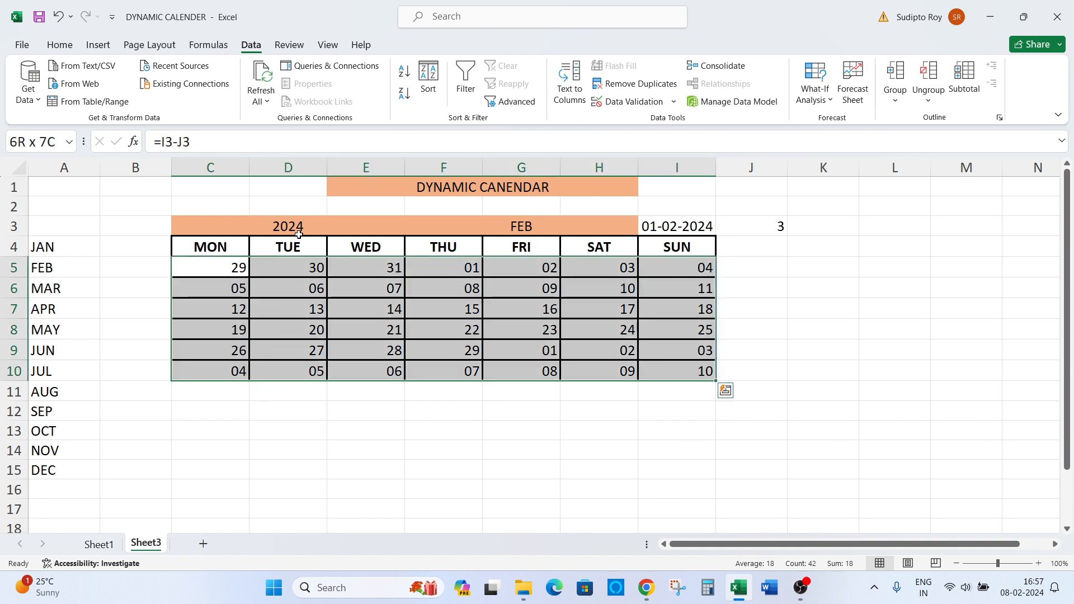
pyautogui.press('Up')
pyautogui.press('Left')
pyautogui.press('Down')
pyautogui.press('Right')
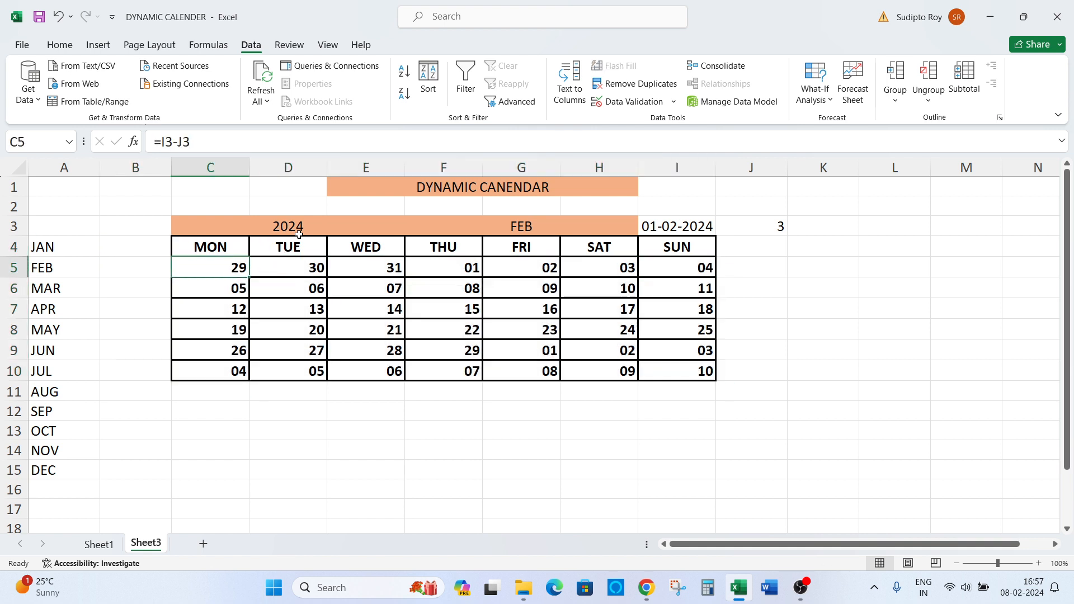
# Step: Center the calendar dates in C5:I10 both horizontally and vertically within their cells
pyautogui.hotkey('ctrl', 'shift', 'Down')
pyautogui.hotkey('ctrl', 'shift', 'Right')
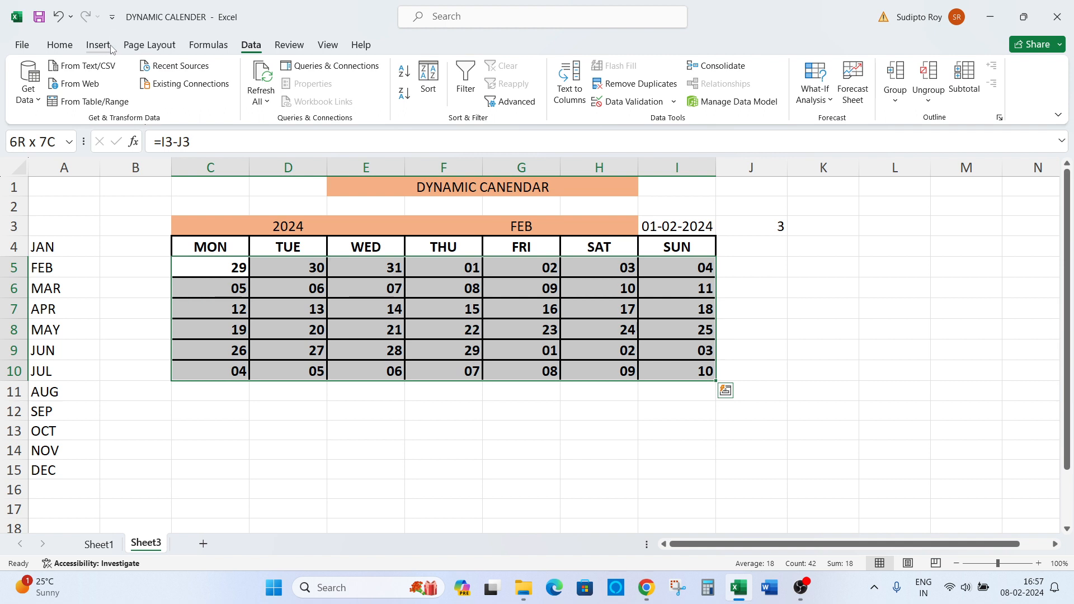
pyautogui.click(60, 45)
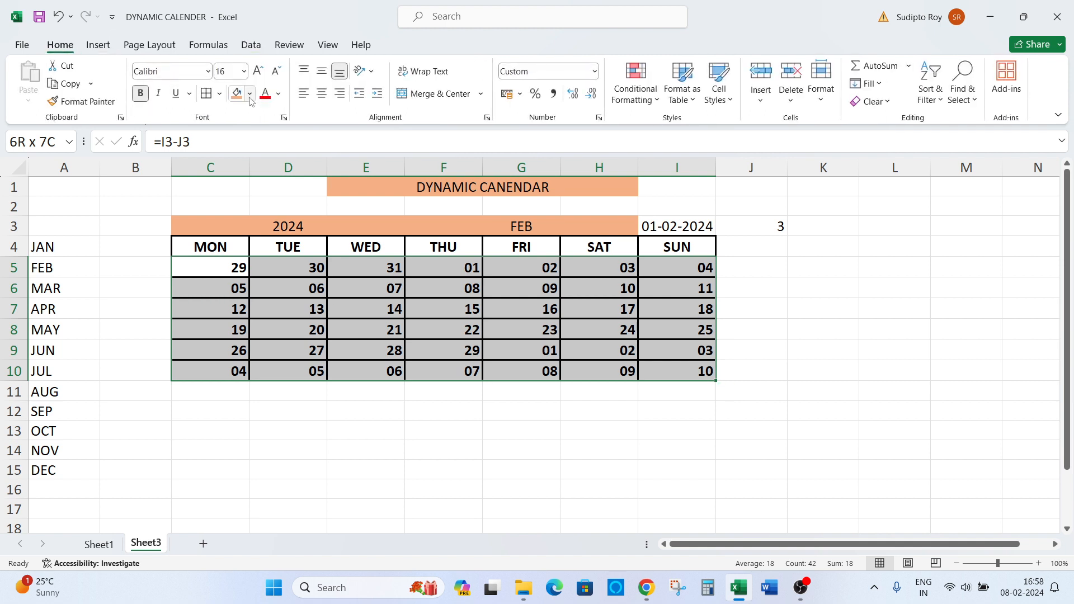
pyautogui.click(321, 93)
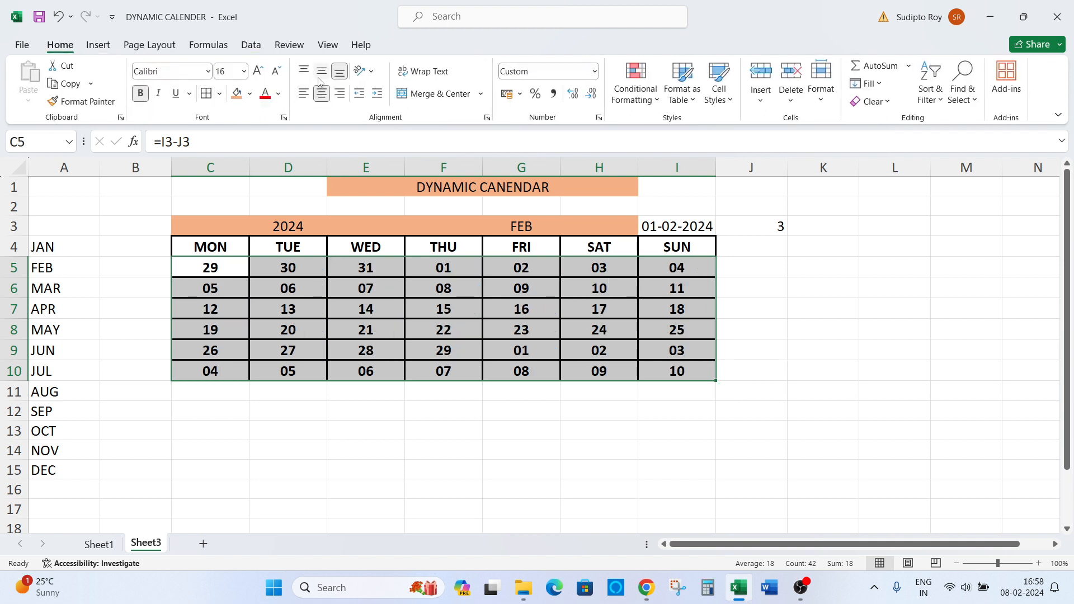
pyautogui.click(322, 71)
pyautogui.click(339, 72)
pyautogui.click(318, 73)
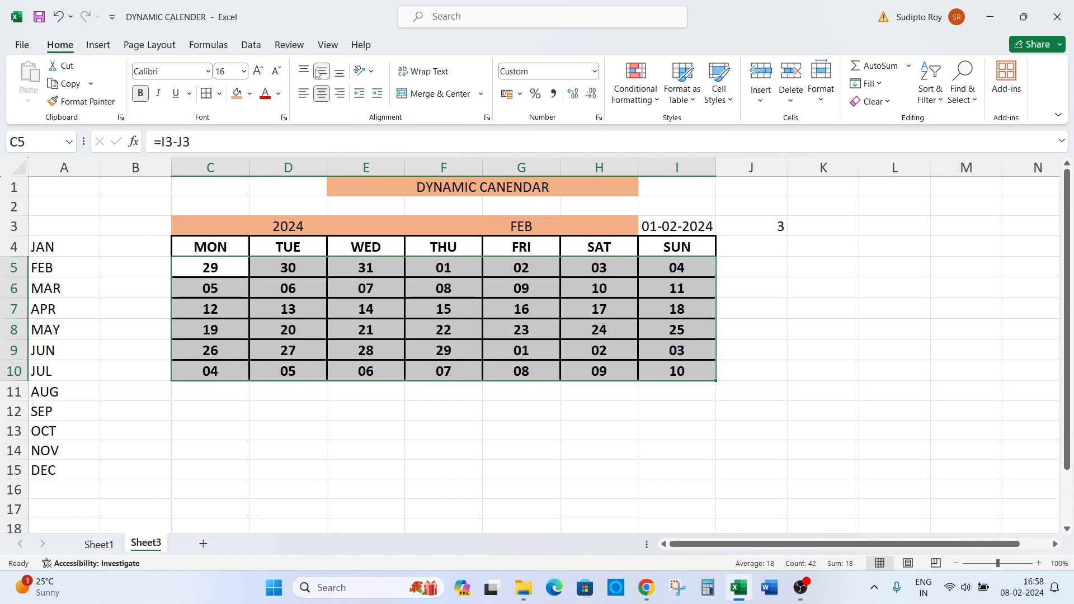
pyautogui.click(348, 286)
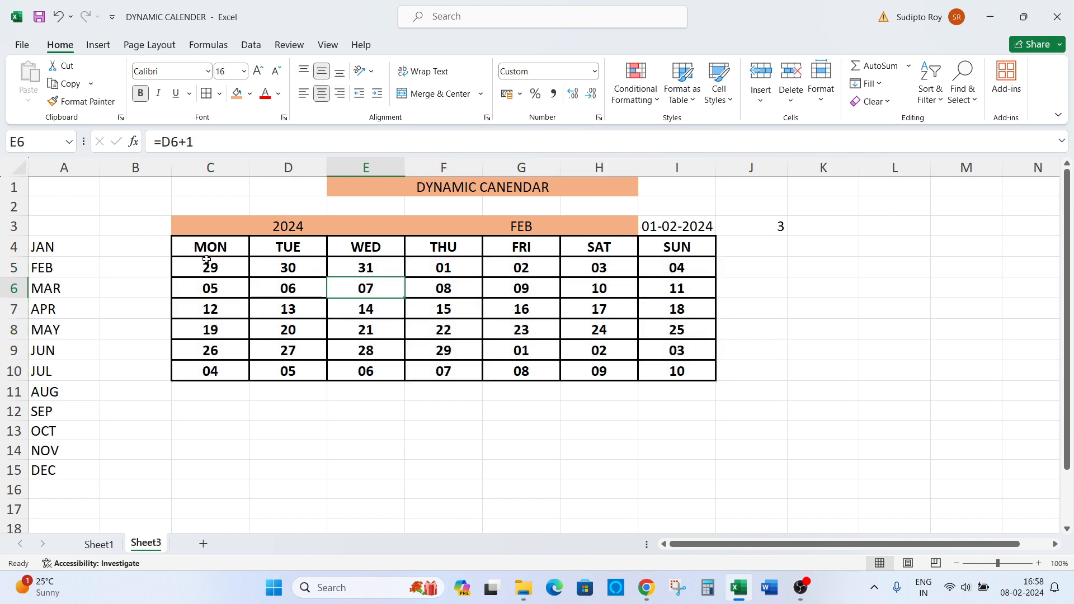
pyautogui.moveTo(206, 259); pyautogui.dragTo(350, 269)
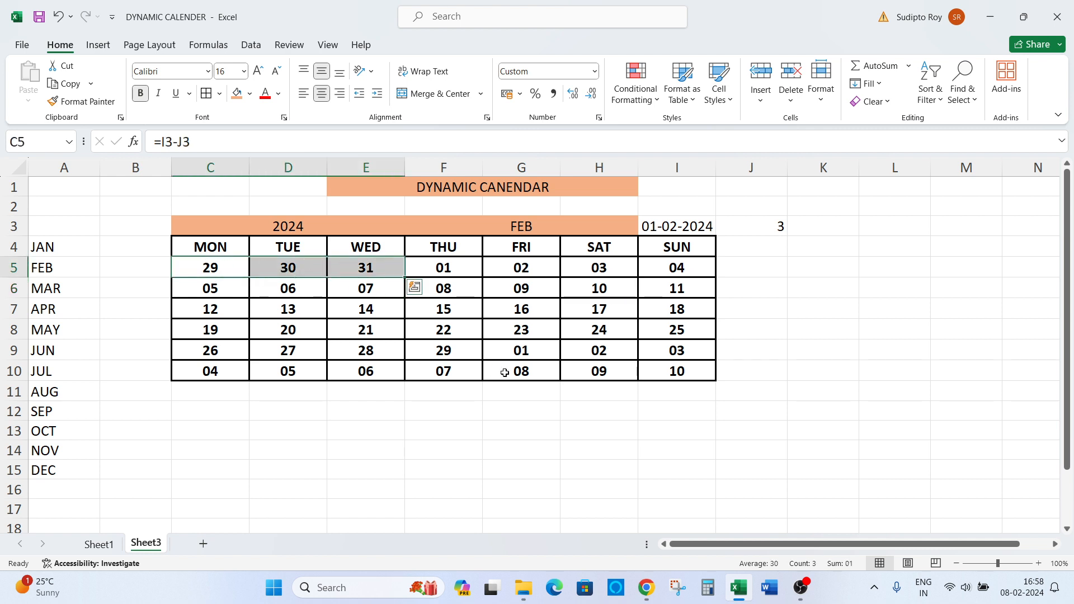
pyautogui.moveTo(521, 352); pyautogui.dragTo(652, 370)
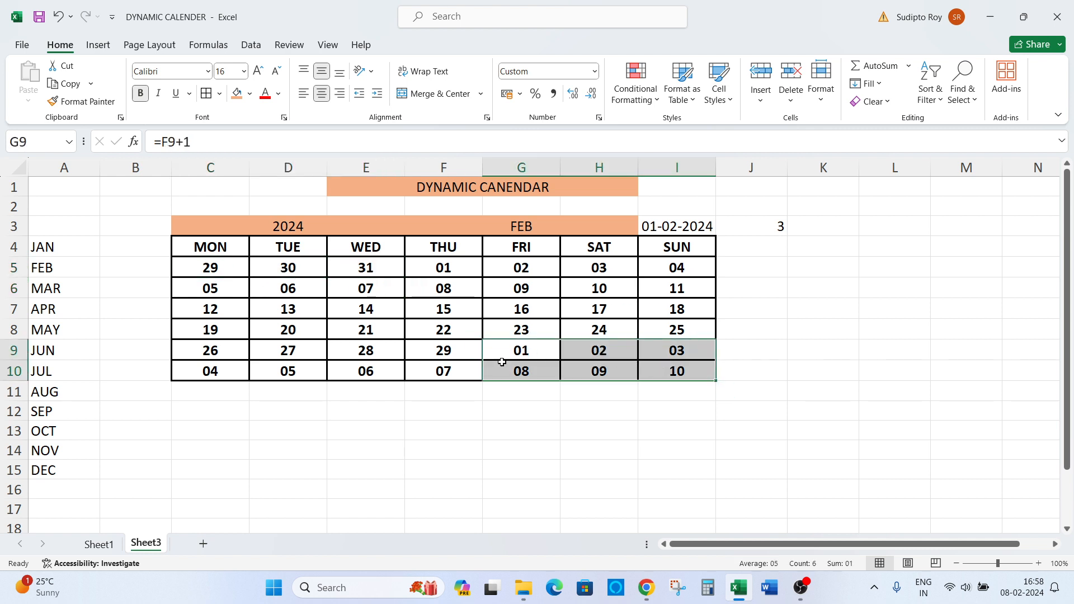
pyautogui.moveTo(256, 372); pyautogui.dragTo(407, 365)
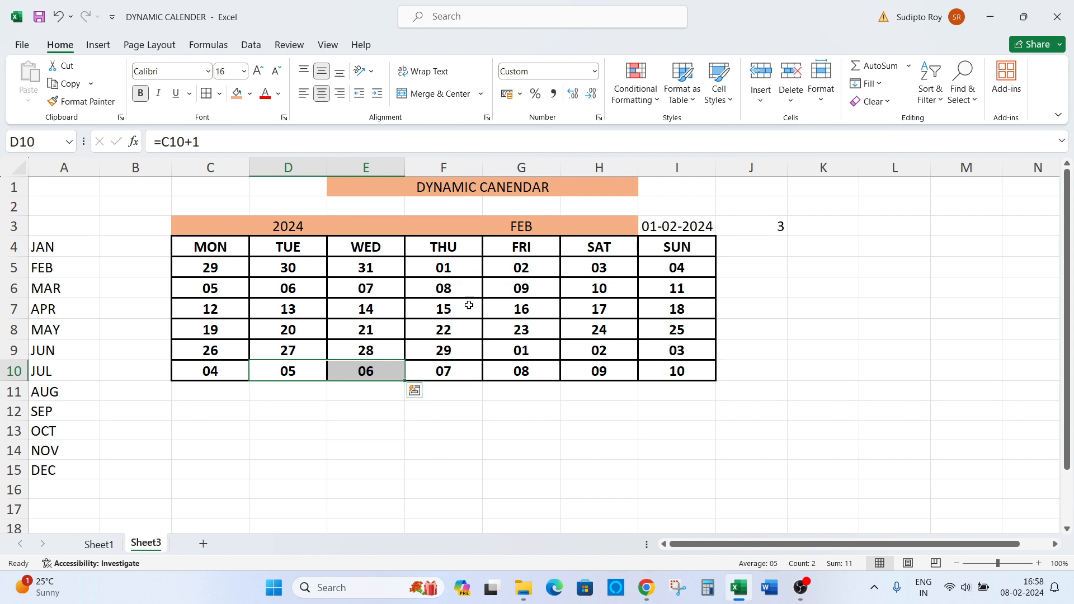
pyautogui.click(545, 292)
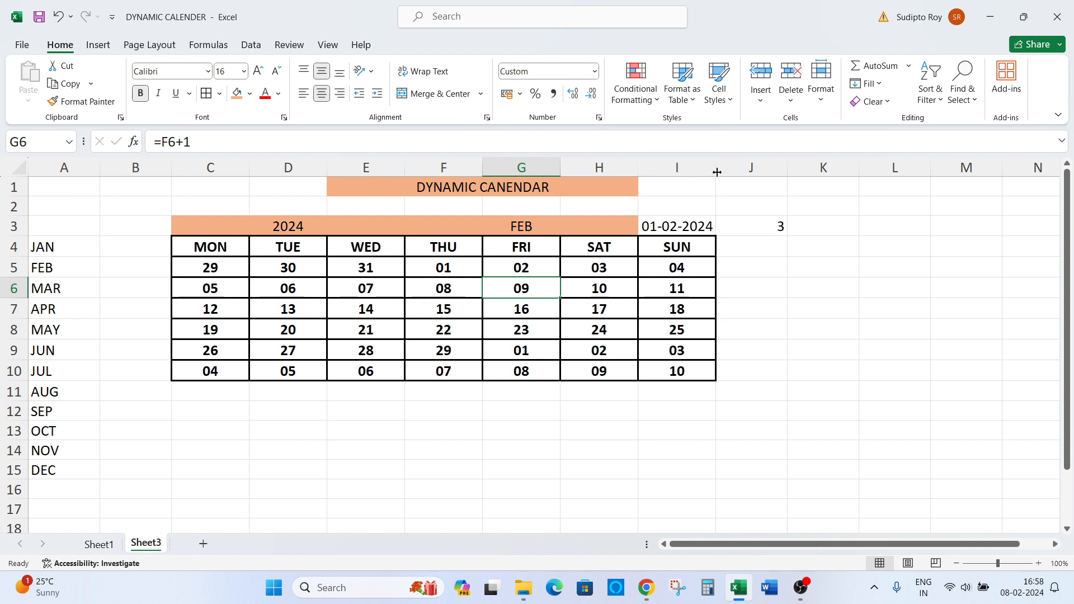
# Step: Widen column I slightly and fill the weekday headers in C4:I4 with the same orange as the title
pyautogui.moveTo(716, 172); pyautogui.dragTo(728, 172)
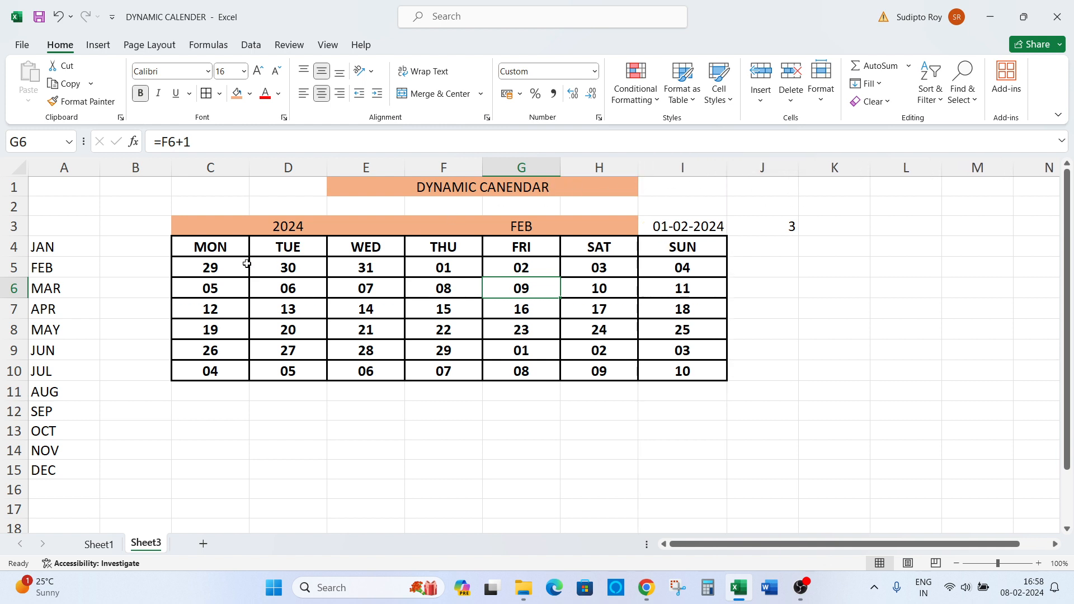
pyautogui.moveTo(234, 274); pyautogui.dragTo(268, 350)
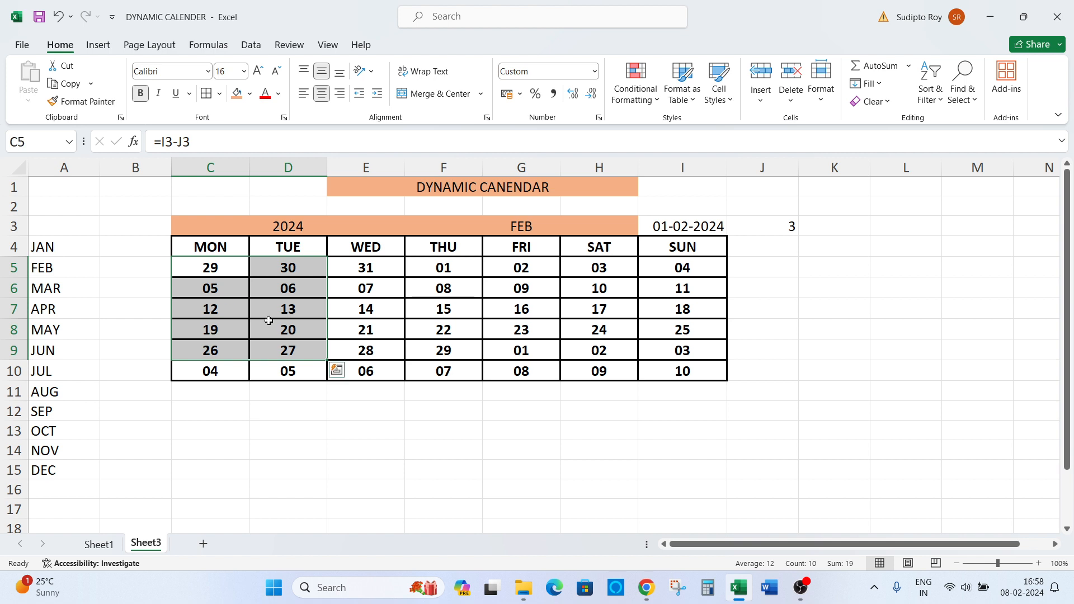
pyautogui.click(269, 313)
pyautogui.moveTo(224, 258); pyautogui.dragTo(291, 371)
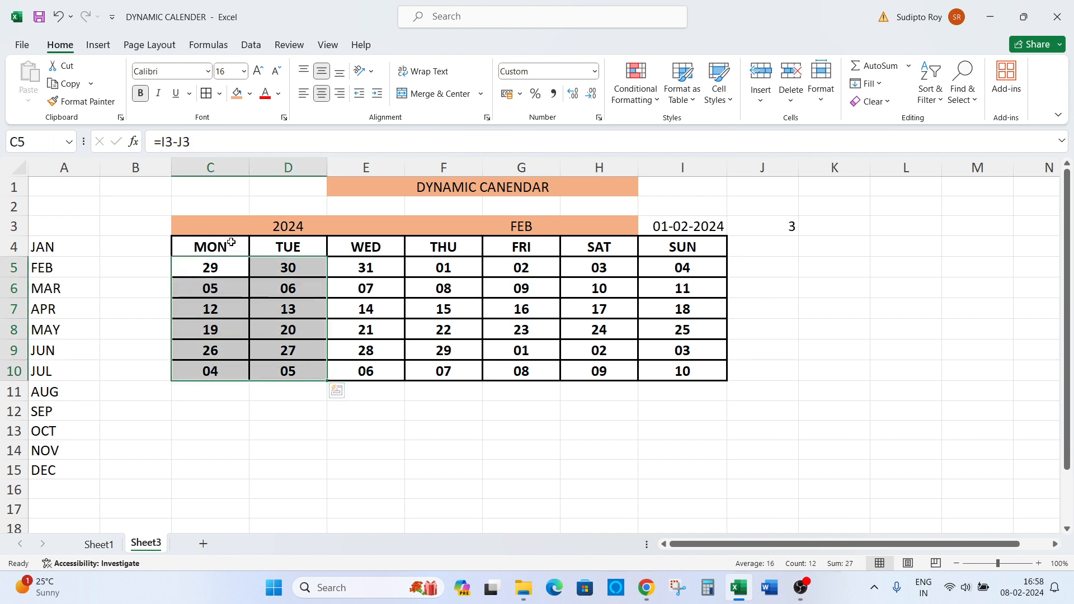
pyautogui.moveTo(212, 244); pyautogui.dragTo(666, 245)
pyautogui.click(235, 93)
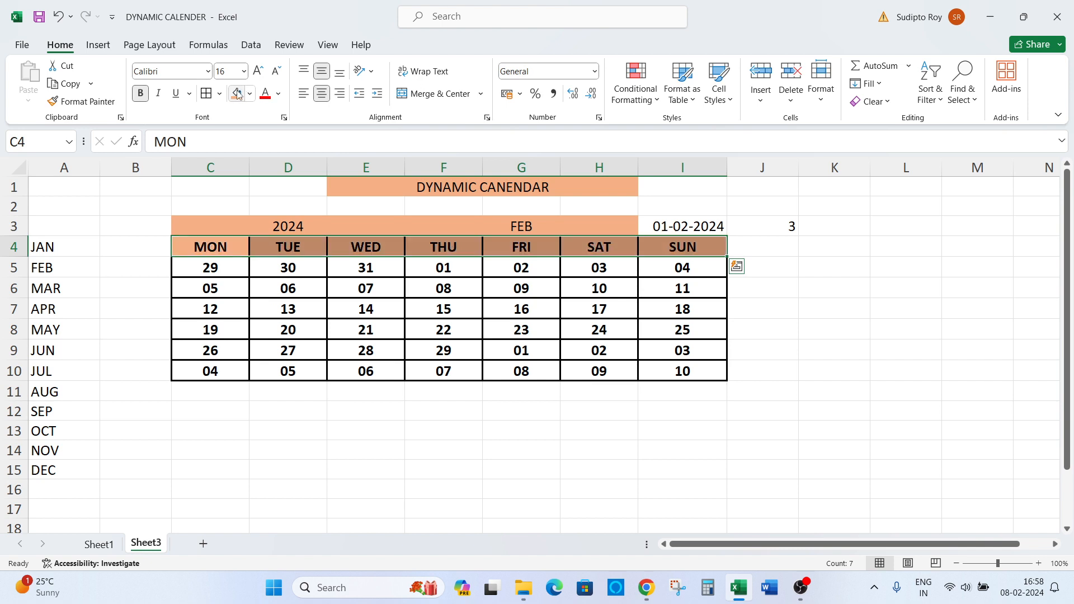
pyautogui.click(263, 303)
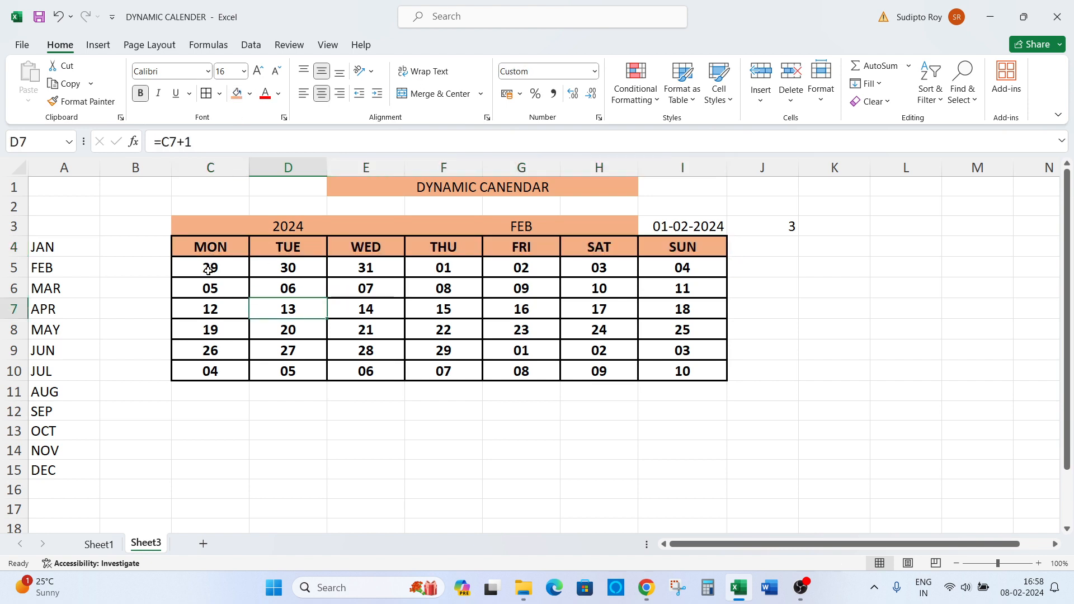
# Step: Create a formula-based conditional formatting rule for the calendar dates C5:I10 with the formula =C5<$I$3
pyautogui.moveTo(208, 271); pyautogui.dragTo(677, 372)
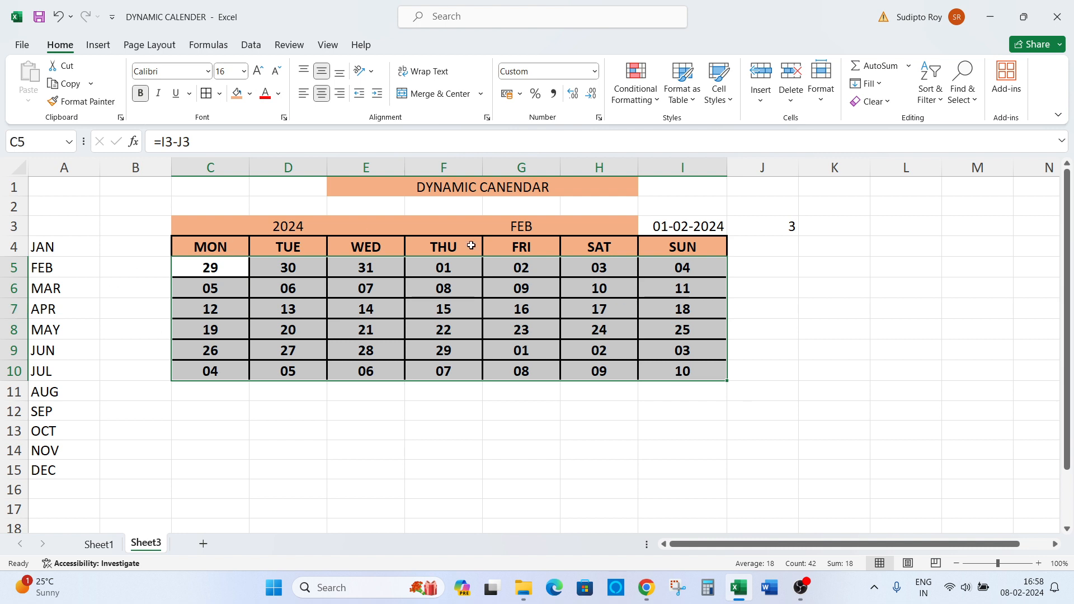
pyautogui.click(648, 96)
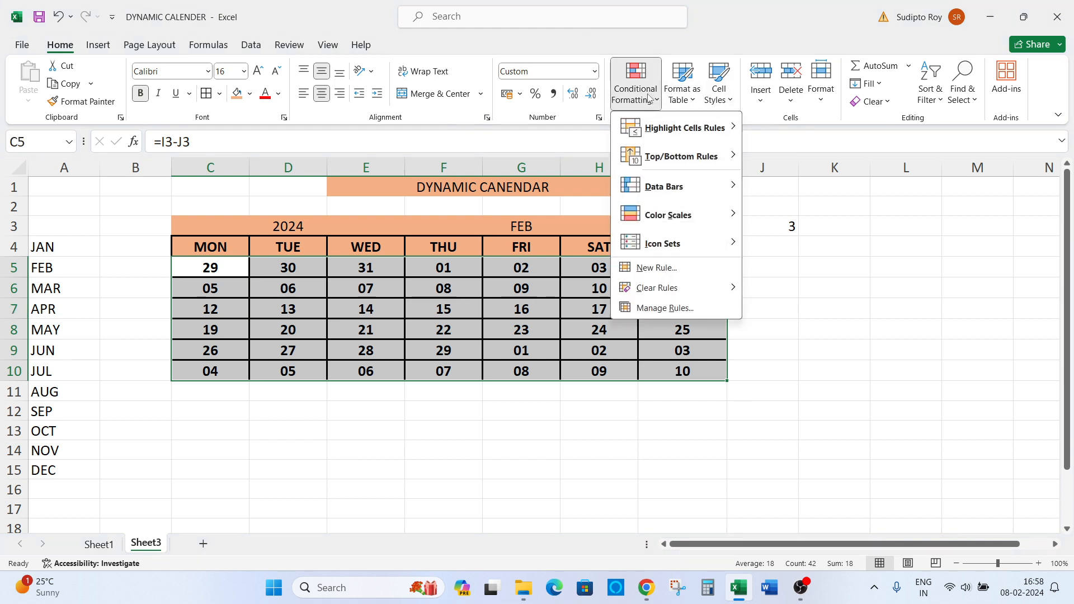
pyautogui.click(674, 268)
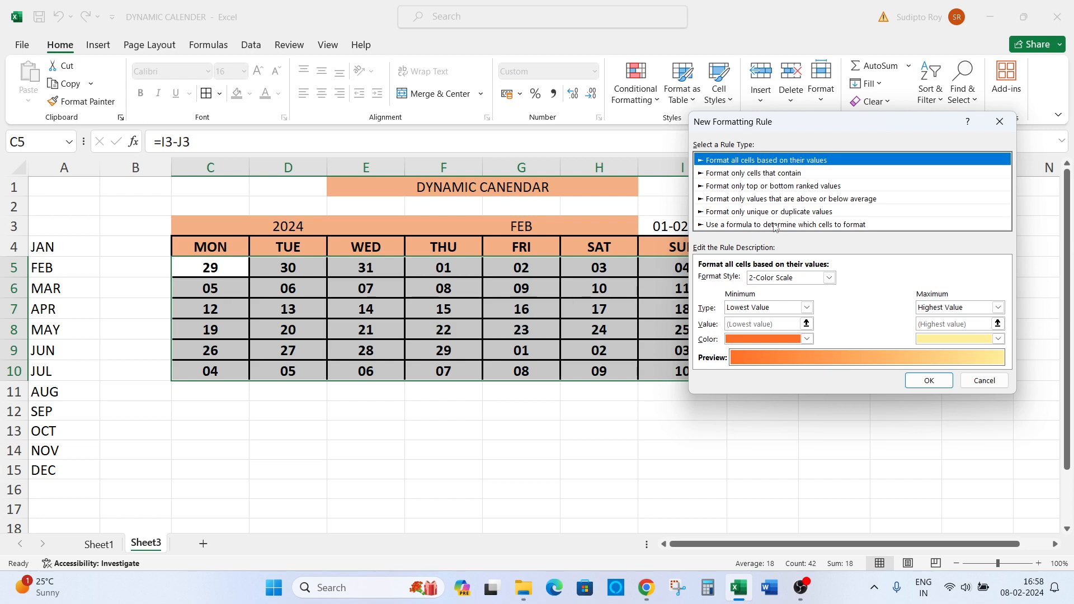
pyautogui.click(842, 226)
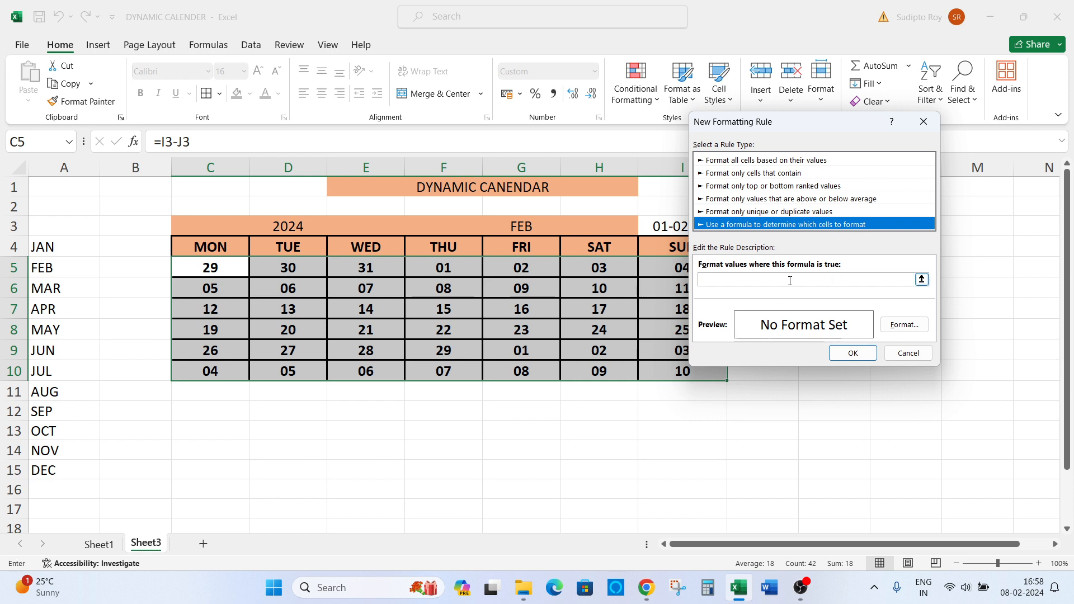
pyautogui.click(790, 281)
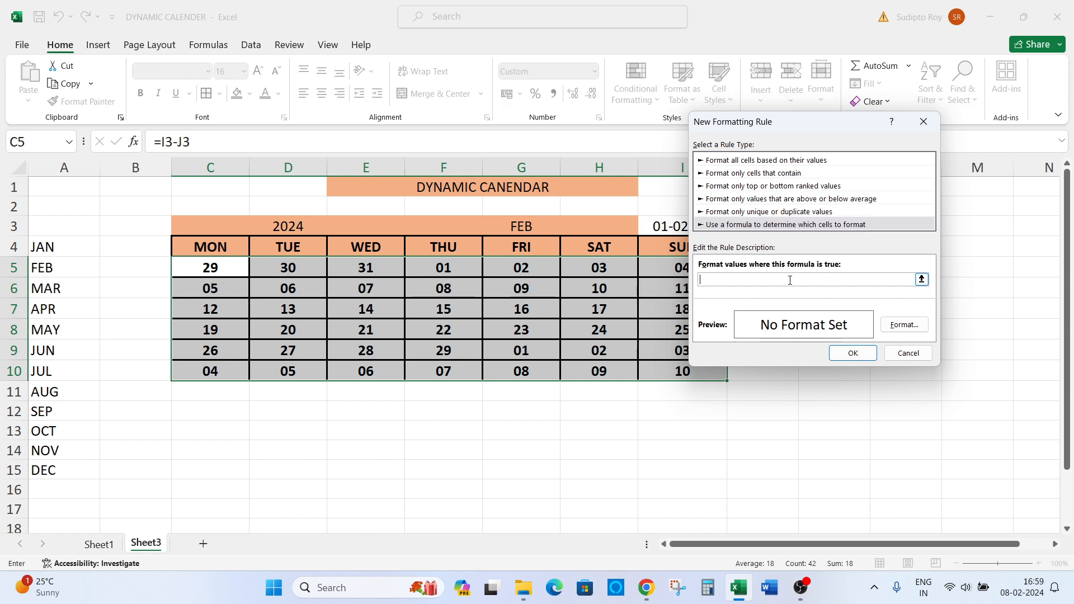
pyautogui.click(213, 267)
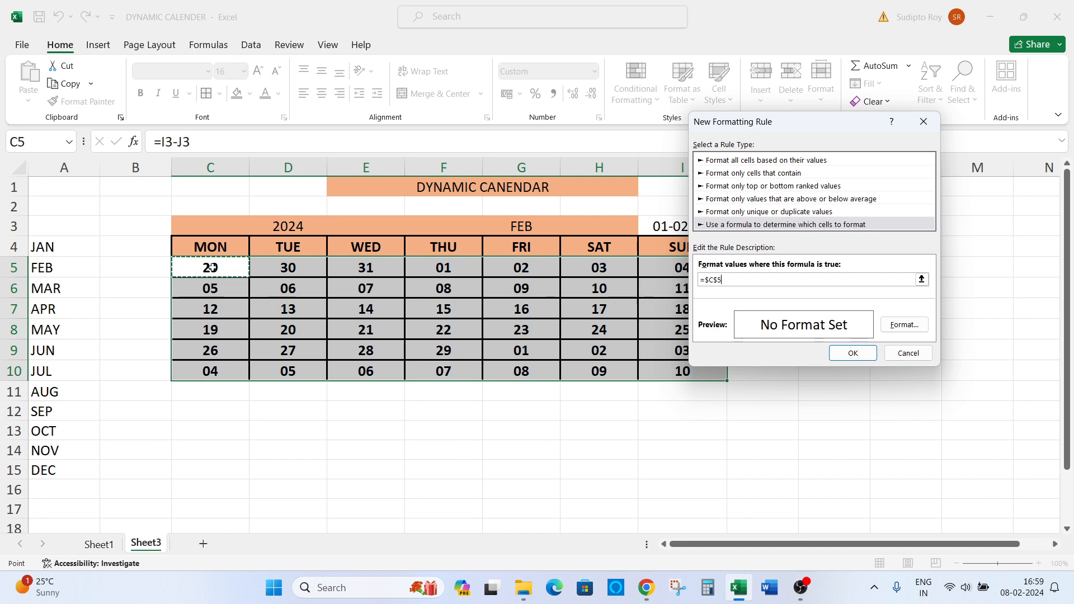
pyautogui.press('F4')
pyautogui.press('F4')
pyautogui.press('F4')
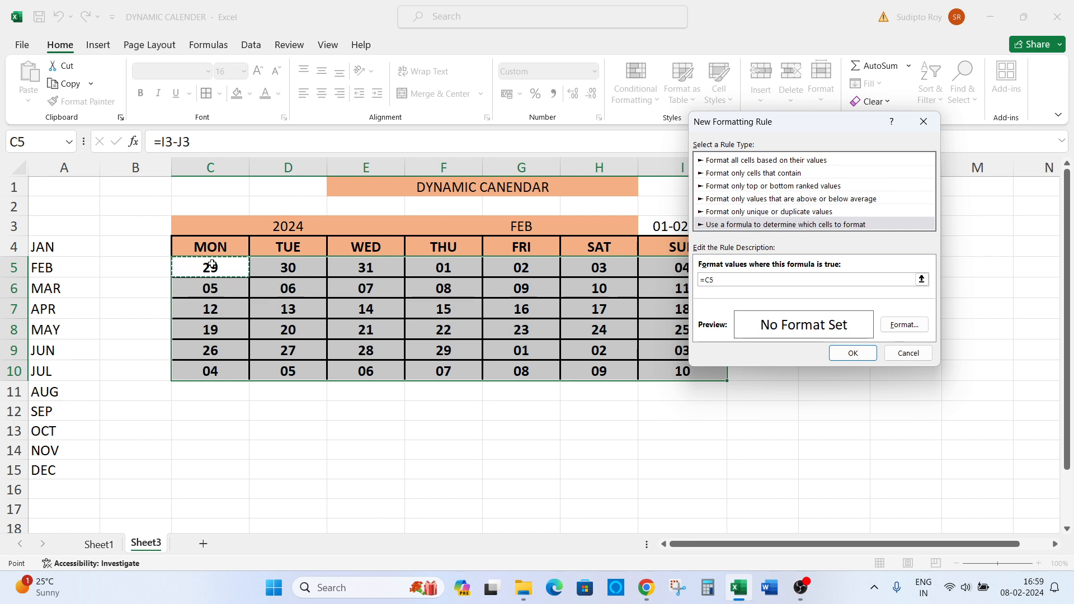
pyautogui.write('<')
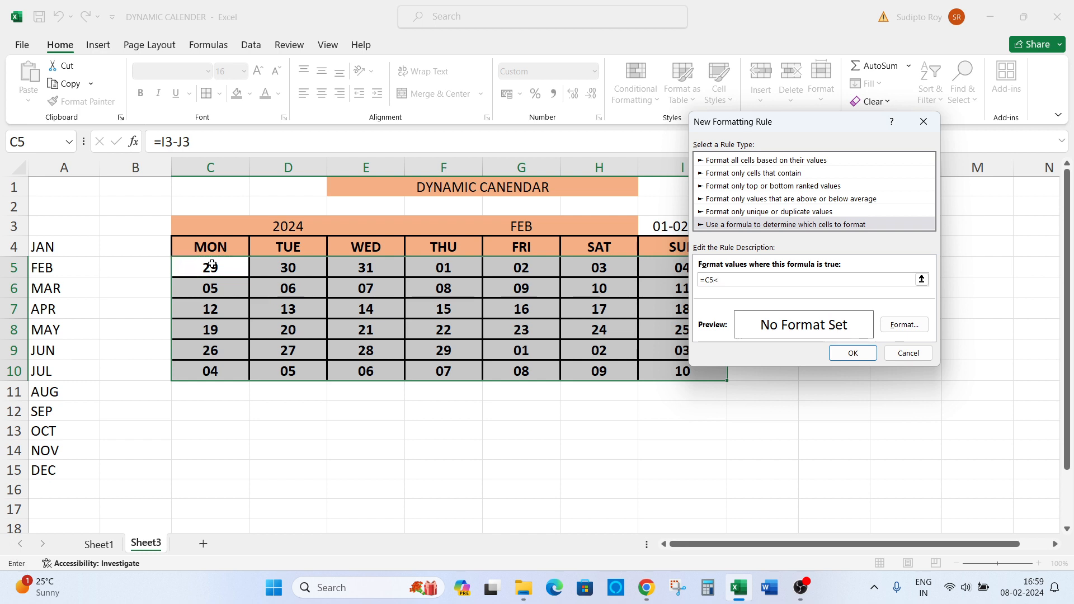
pyautogui.moveTo(777, 130); pyautogui.dragTo(893, 137)
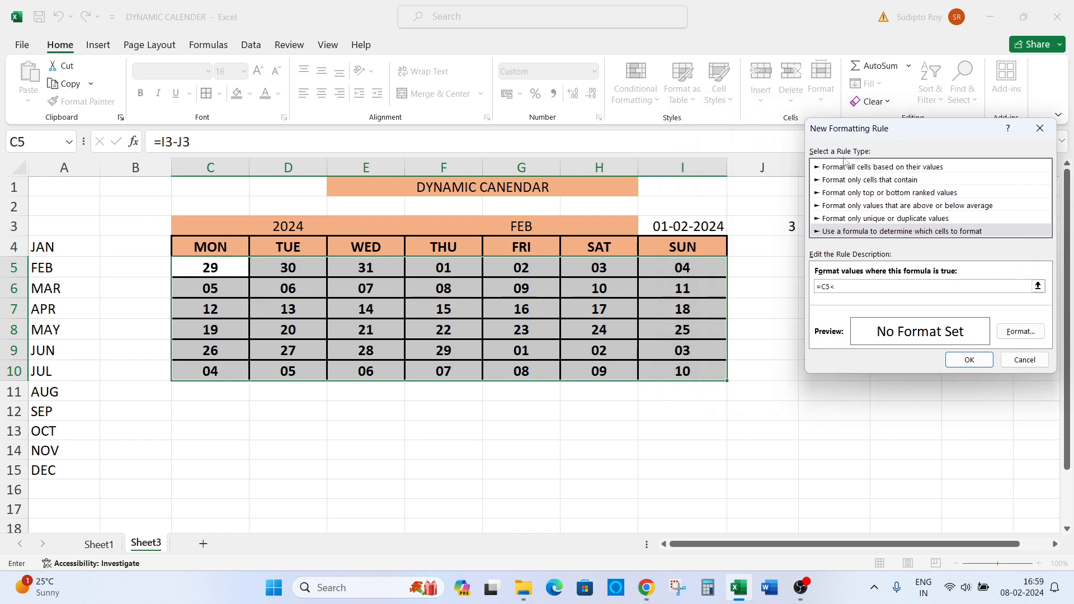
pyautogui.click(684, 226)
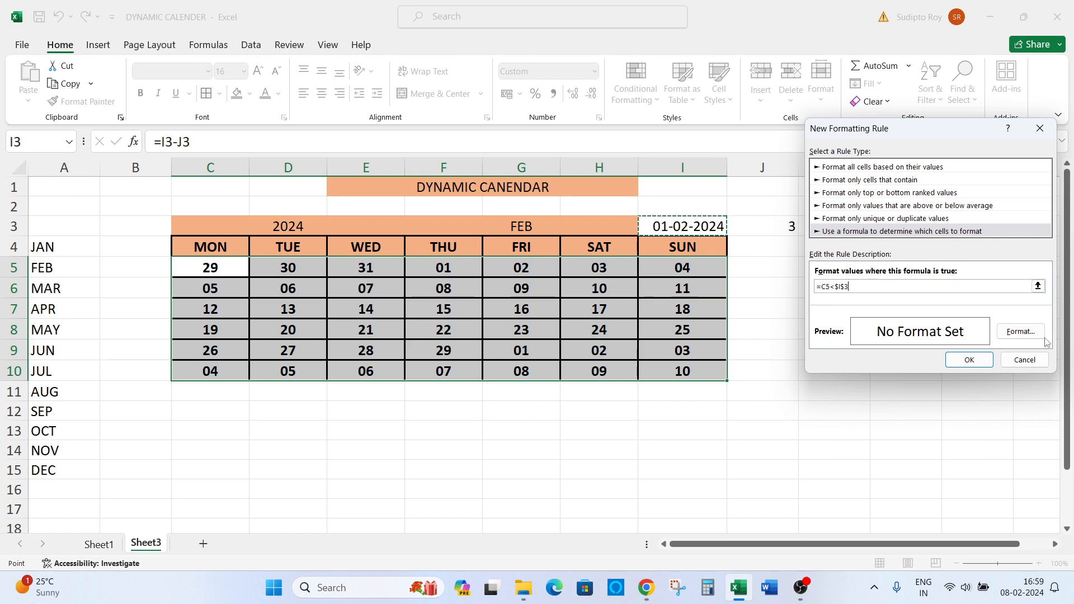
# Step: Give the rule a dark grey fill and light grey font color, and apply it to the calendar dates
pyautogui.click(1020, 331)
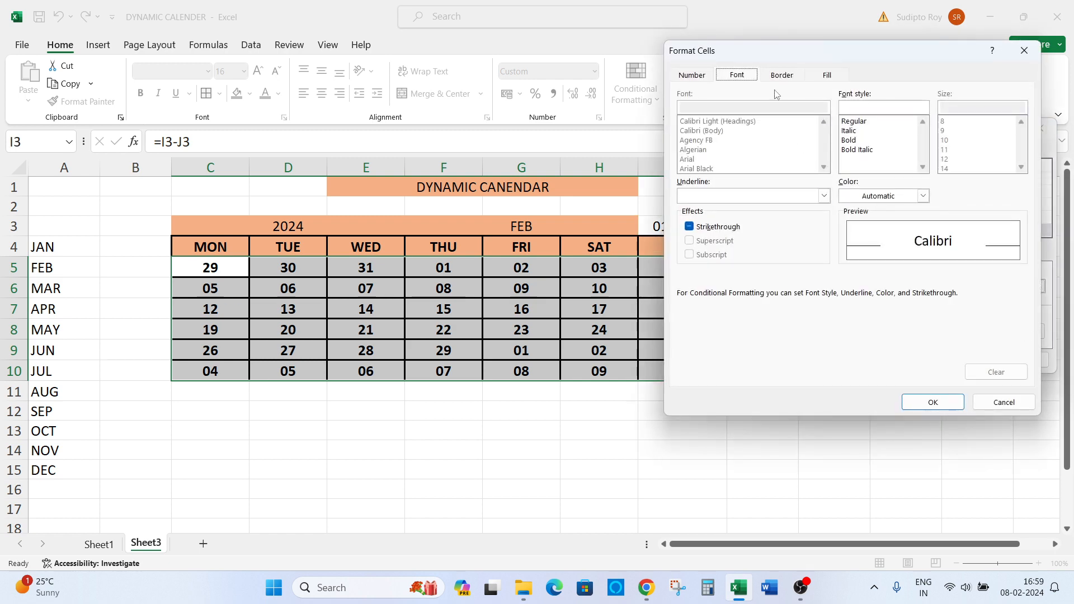
pyautogui.click(829, 75)
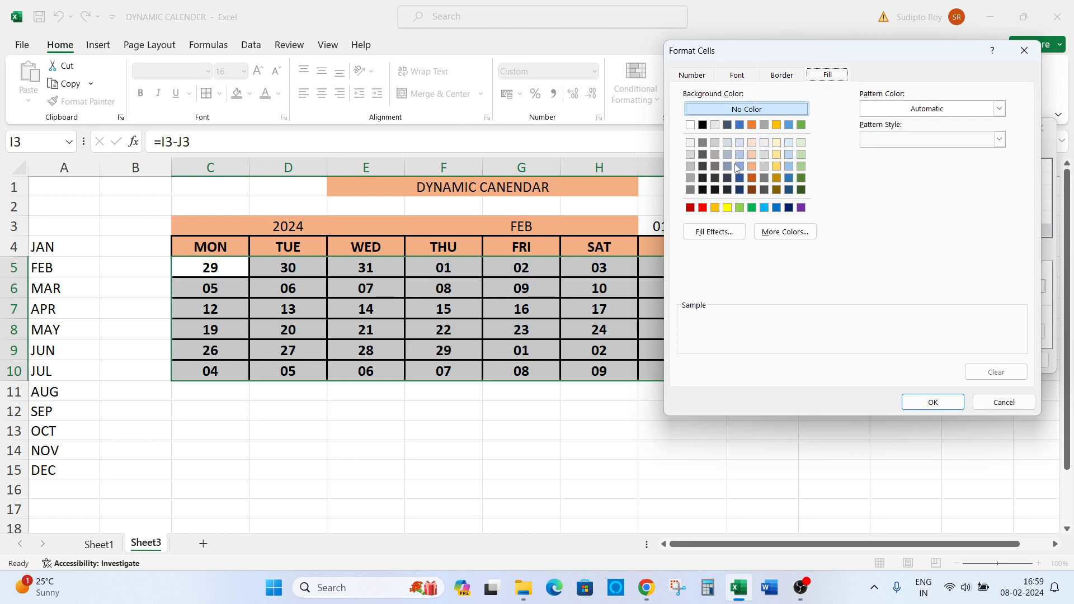
pyautogui.click(692, 191)
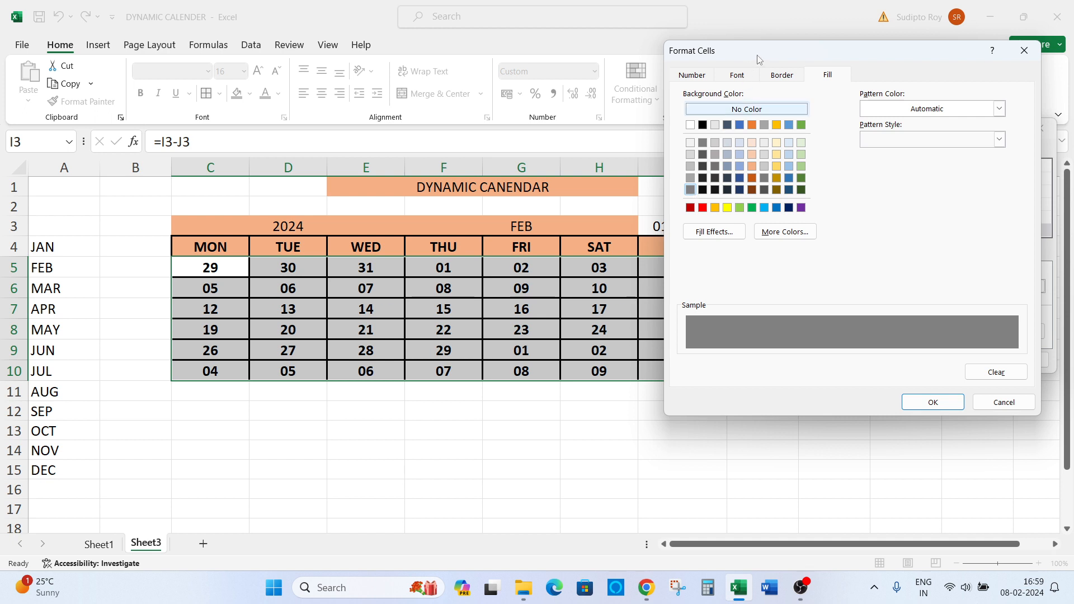
pyautogui.click(736, 75)
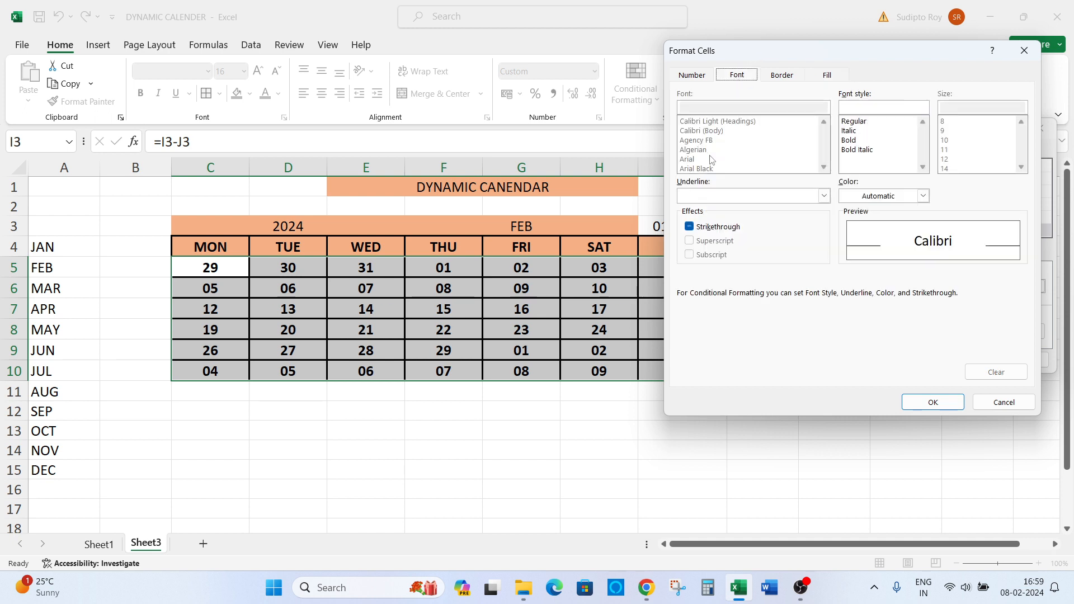
pyautogui.click(887, 199)
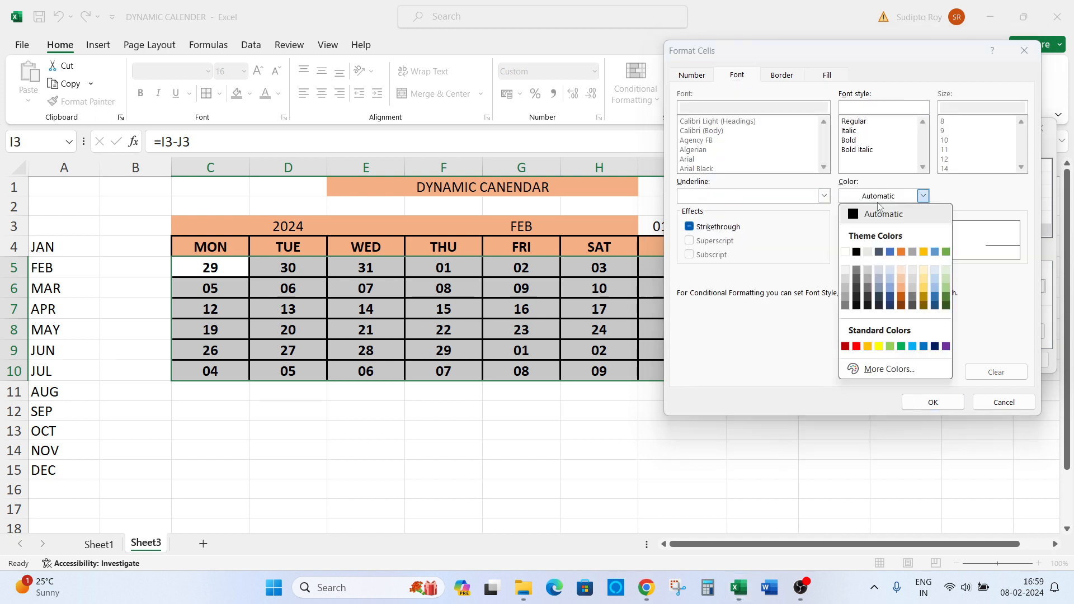
pyautogui.click(845, 279)
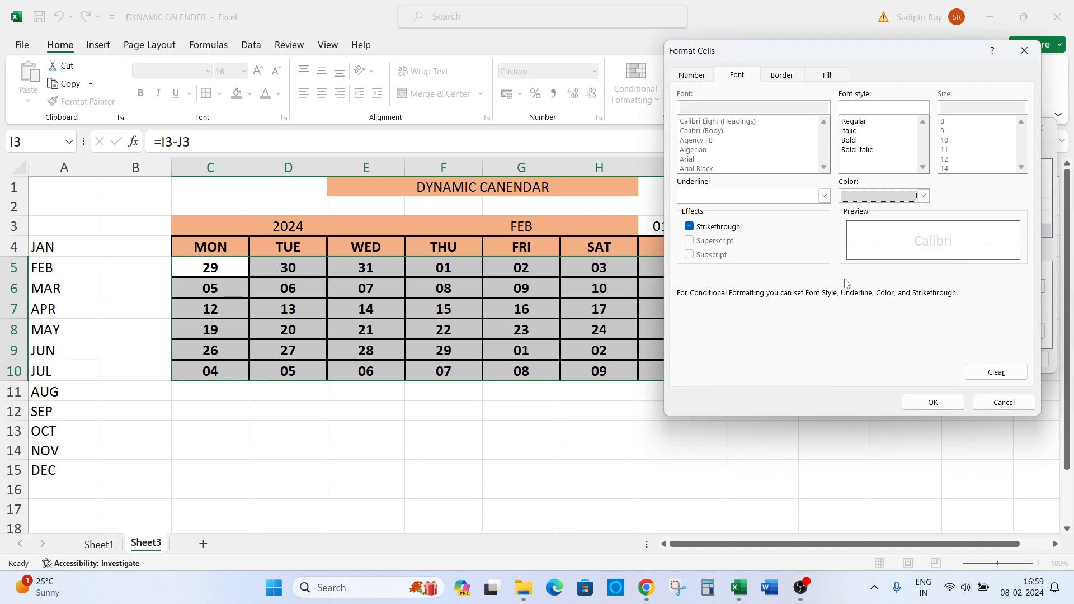
pyautogui.click(944, 398)
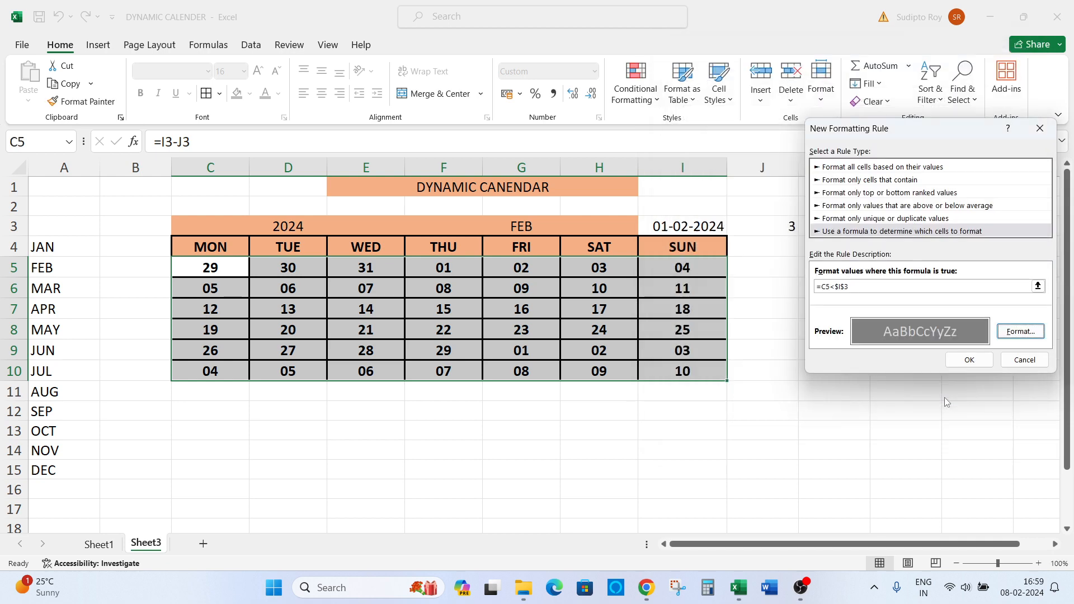
pyautogui.click(979, 367)
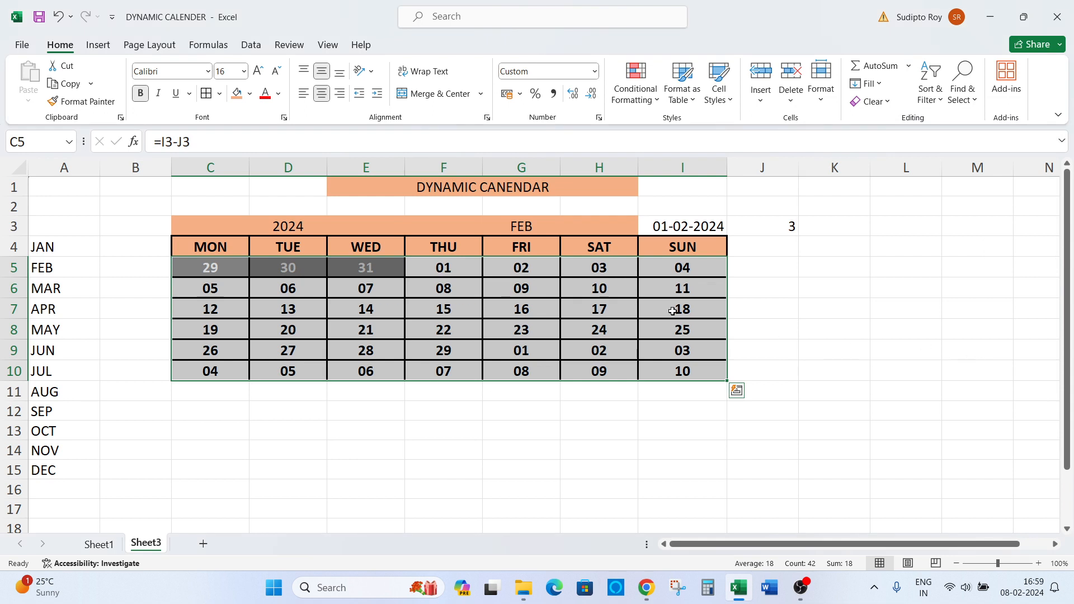
pyautogui.click(450, 318)
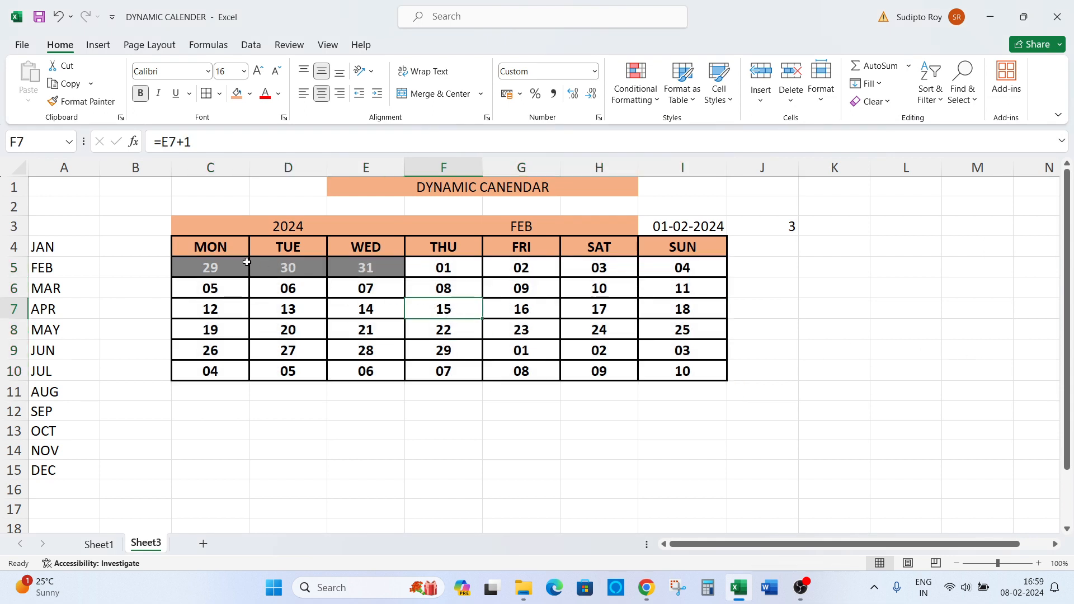
pyautogui.moveTo(213, 267); pyautogui.dragTo(680, 376)
pyautogui.click(599, 371)
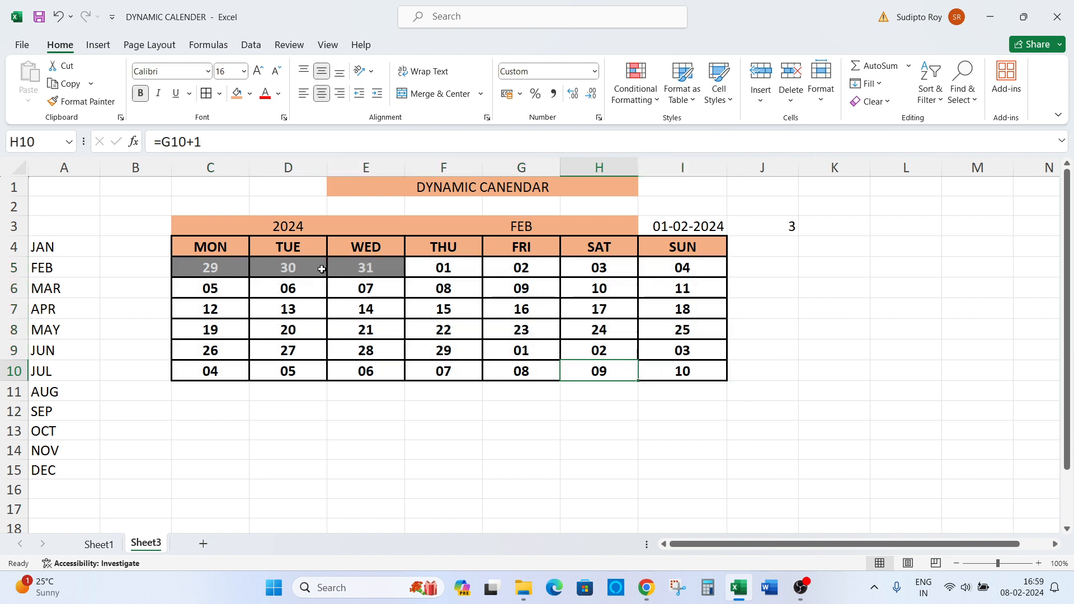
pyautogui.moveTo(524, 351); pyautogui.dragTo(654, 372)
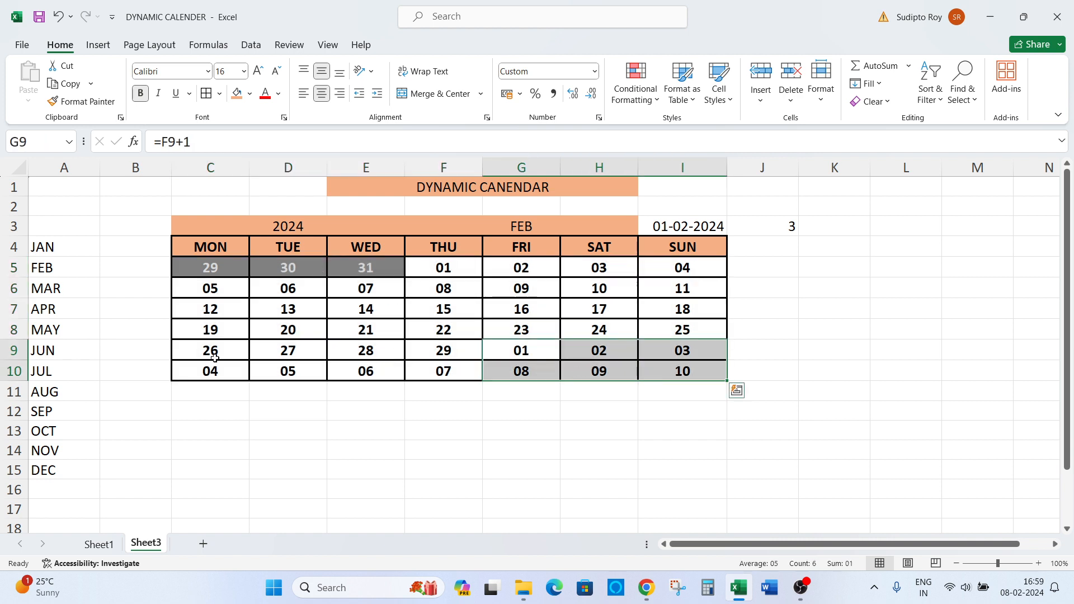
pyautogui.moveTo(211, 370); pyautogui.dragTo(576, 372)
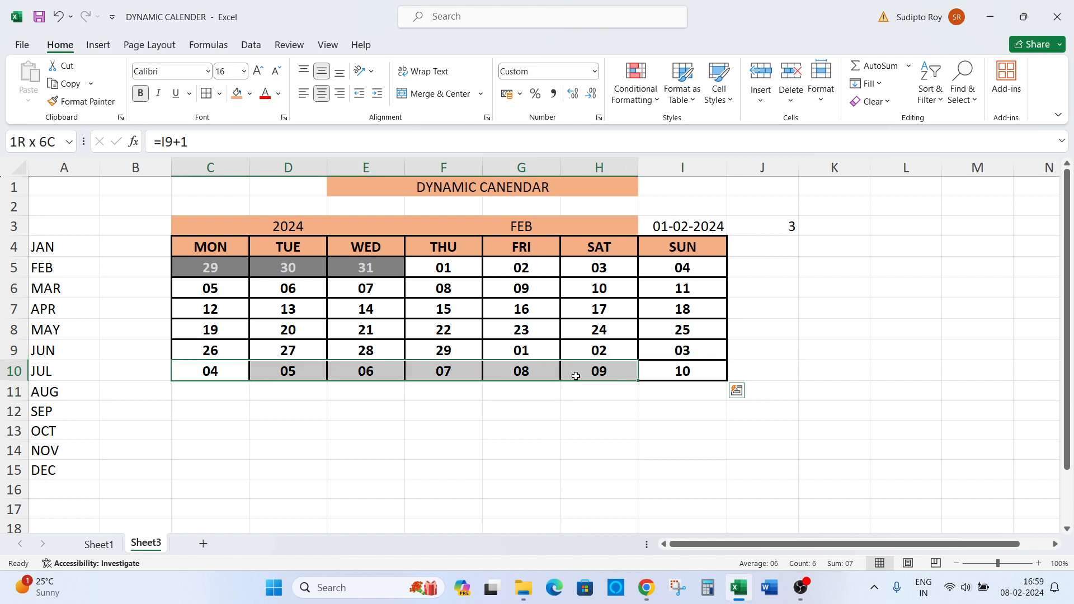
pyautogui.click(458, 350)
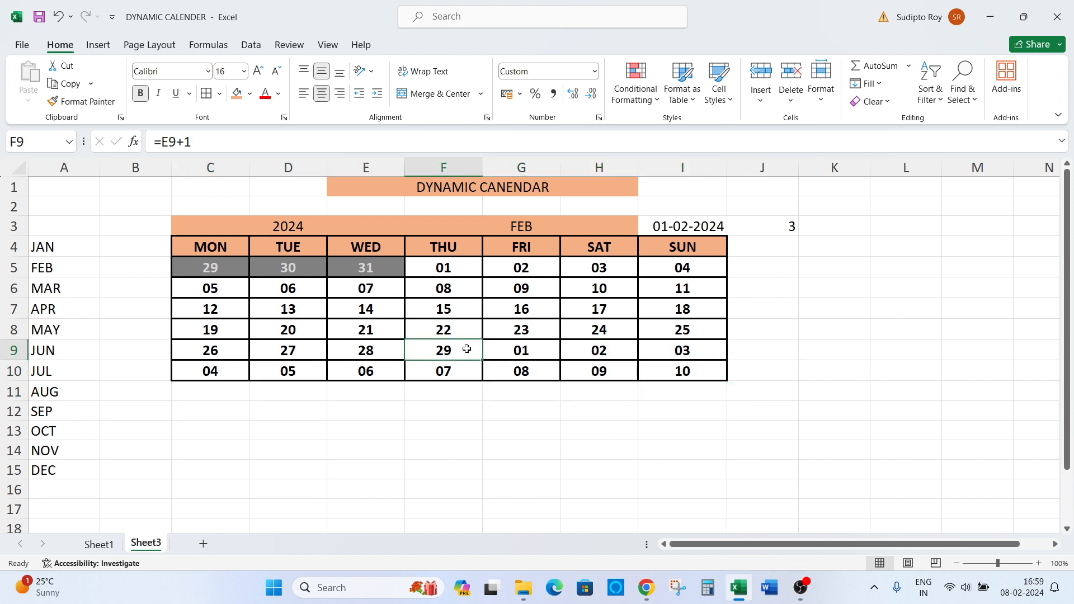
pyautogui.moveTo(224, 266); pyautogui.dragTo(657, 370)
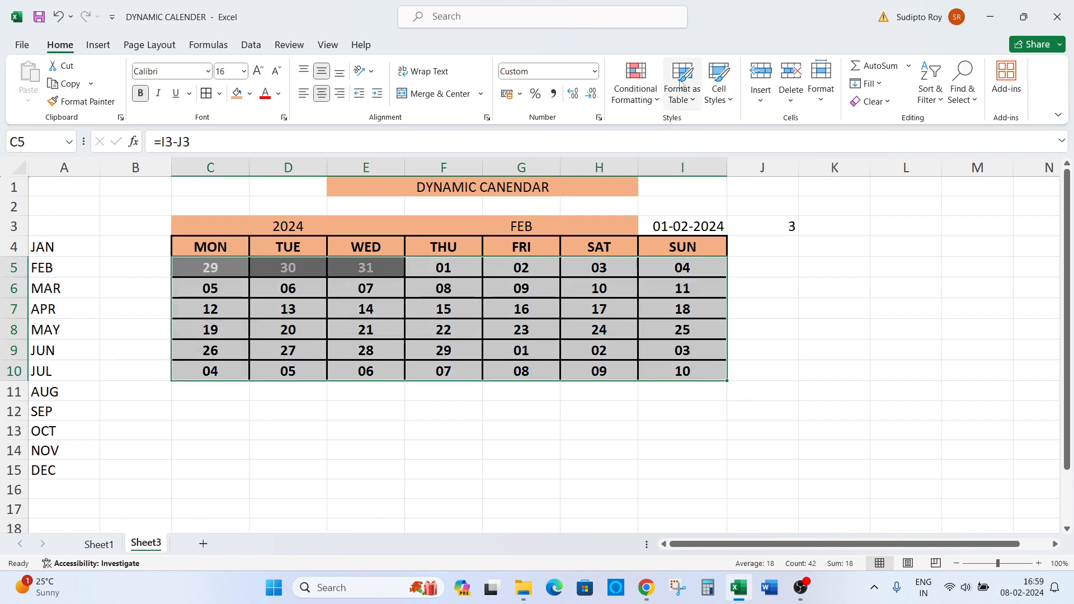
pyautogui.click(636, 93)
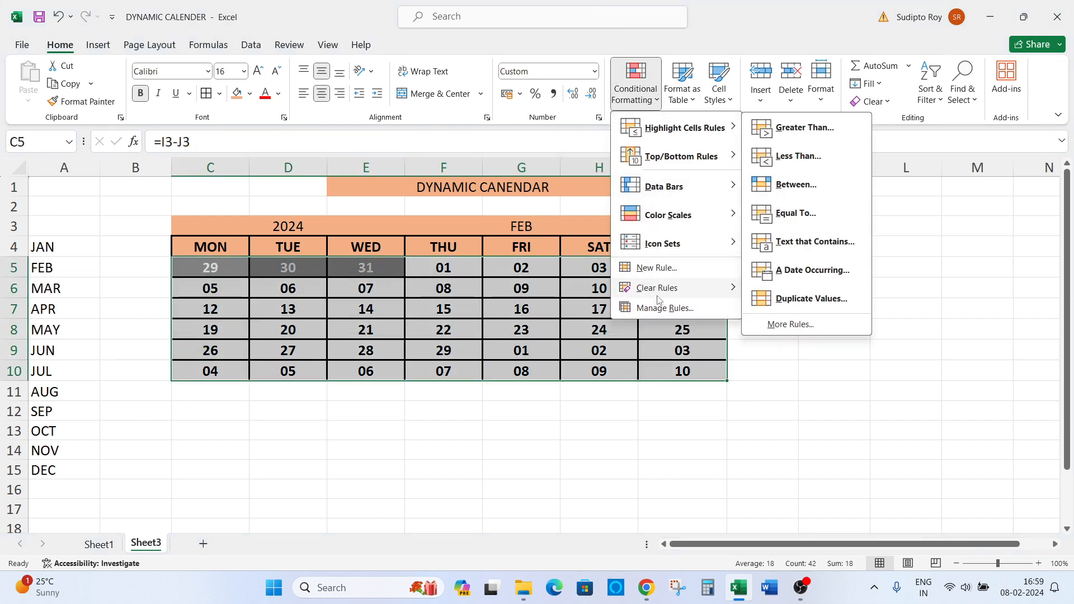
pyautogui.click(656, 268)
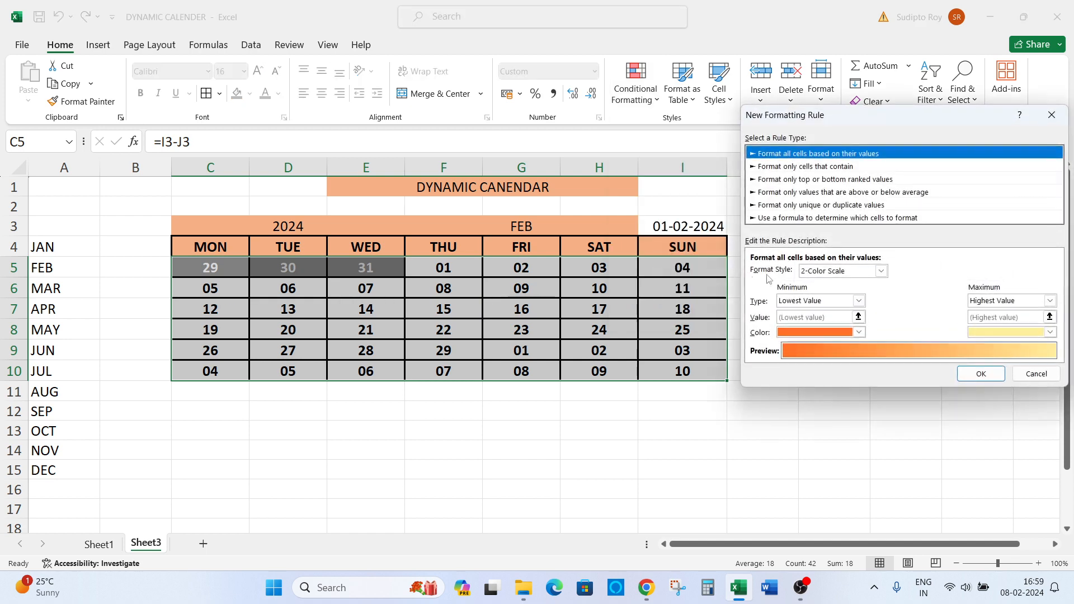
pyautogui.click(800, 218)
pyautogui.click(802, 272)
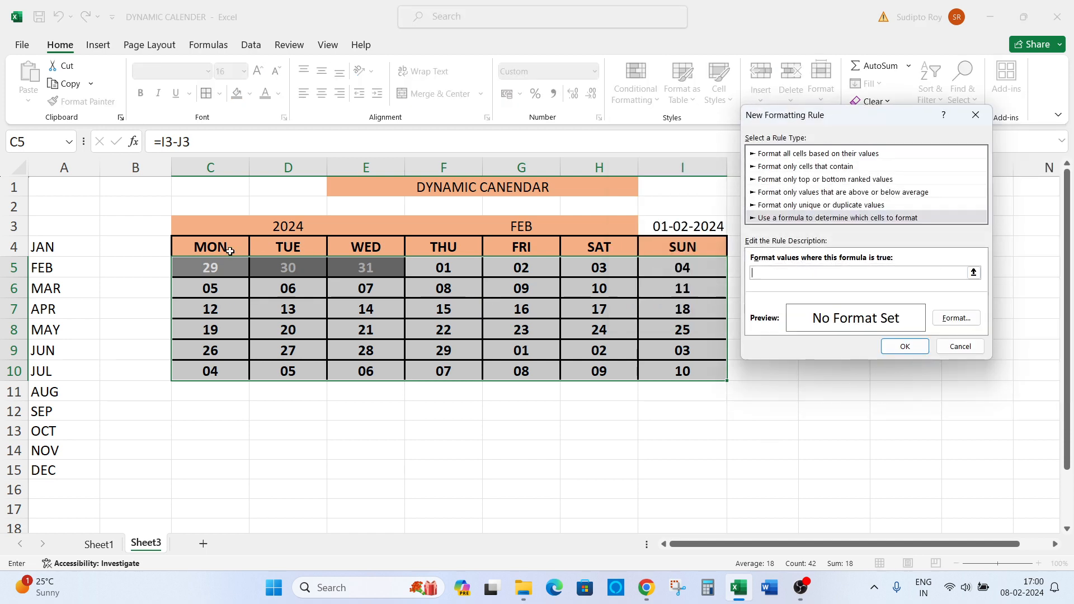
pyautogui.click(210, 266)
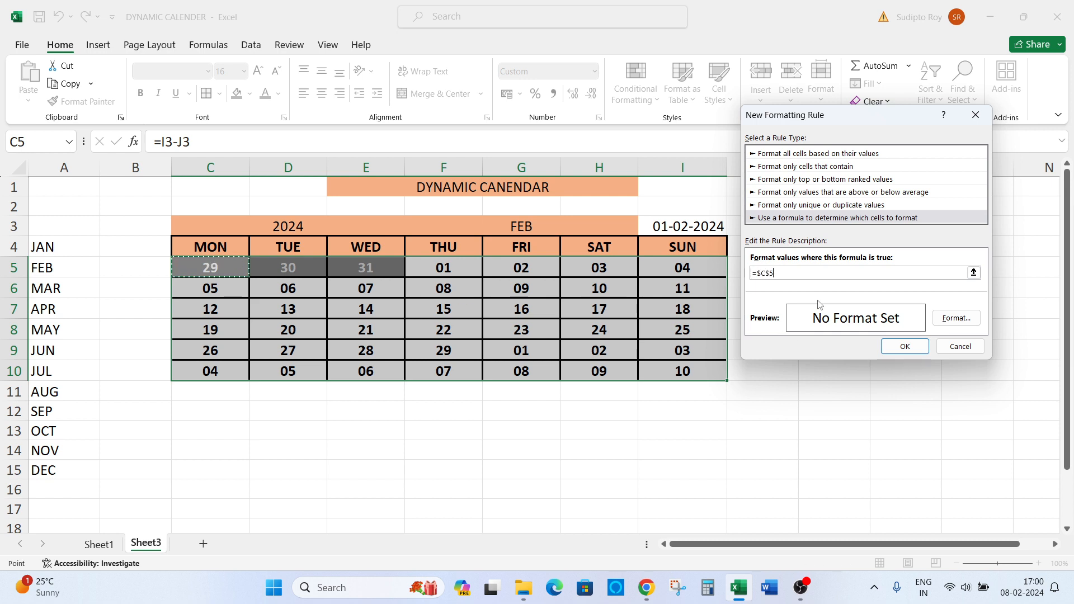
pyautogui.press('F4')
pyautogui.press('F4')
pyautogui.press('F4')
pyautogui.press('Escape')
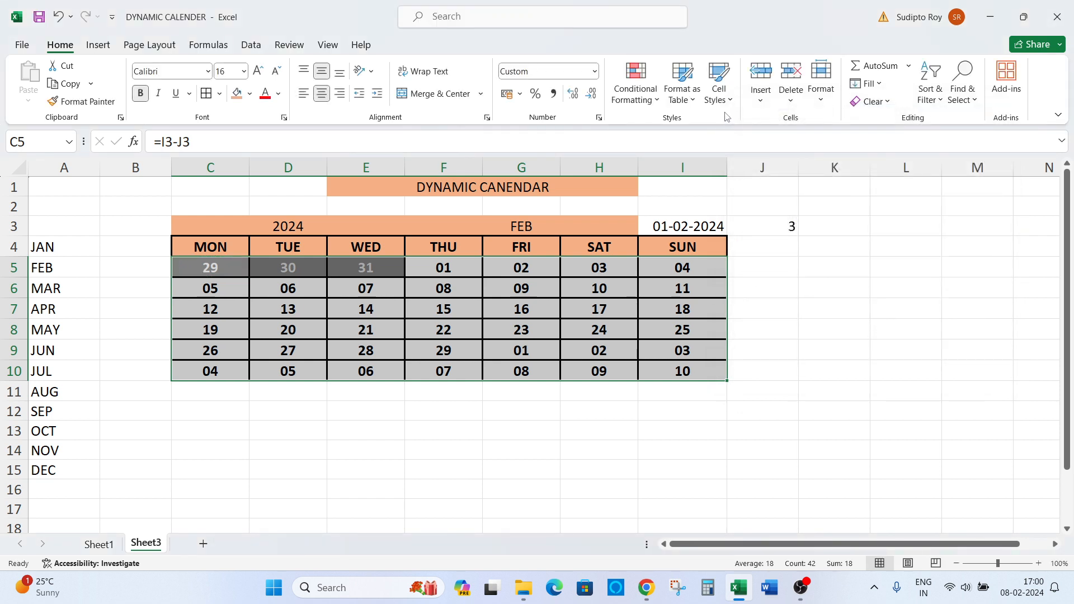
# Step: Open the conditional formatting rules manager for C5:I10 and review the existing rule's formula without changing it
pyautogui.click(624, 92)
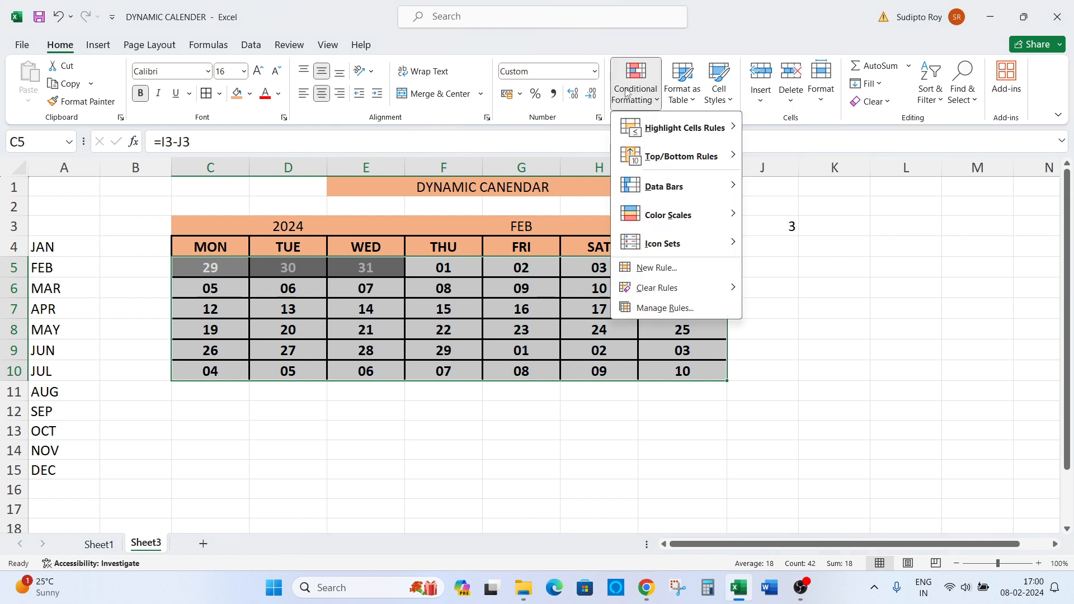
pyautogui.click(656, 309)
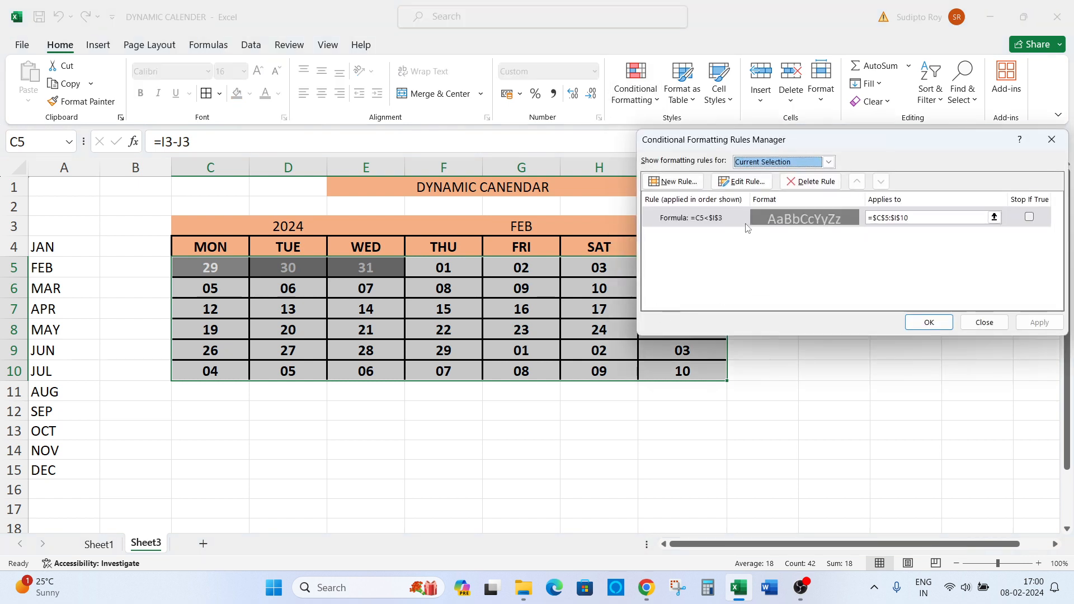
pyautogui.click(727, 221)
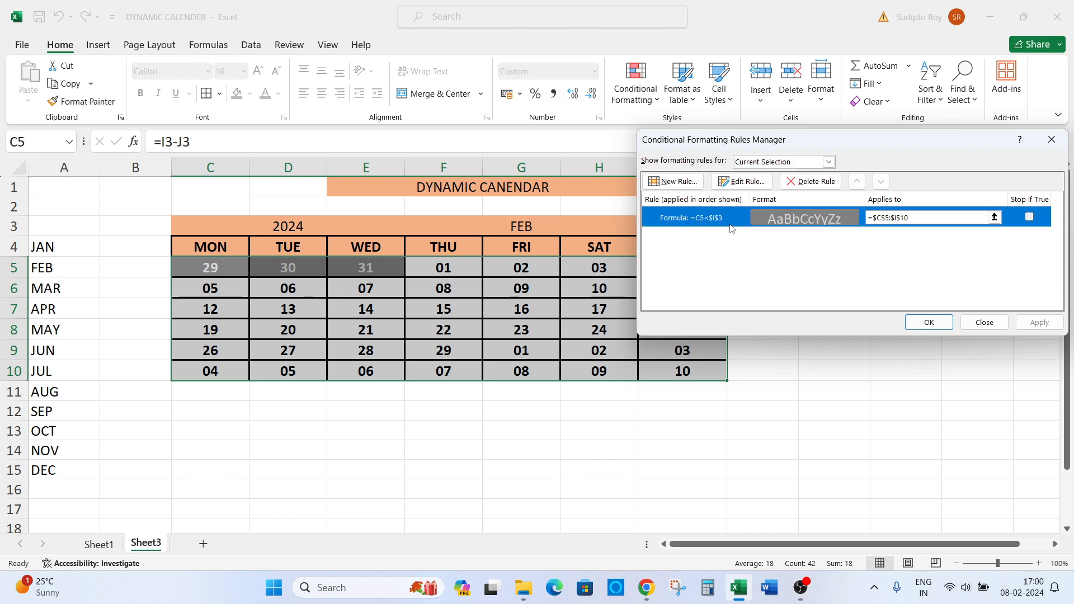
pyautogui.click(742, 181)
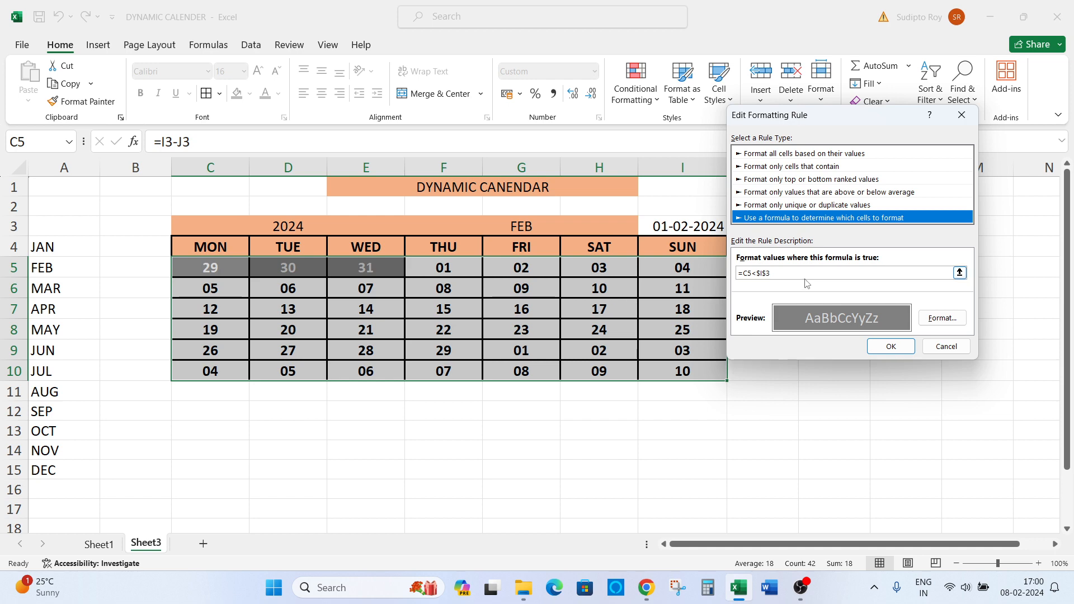
pyautogui.click(961, 115)
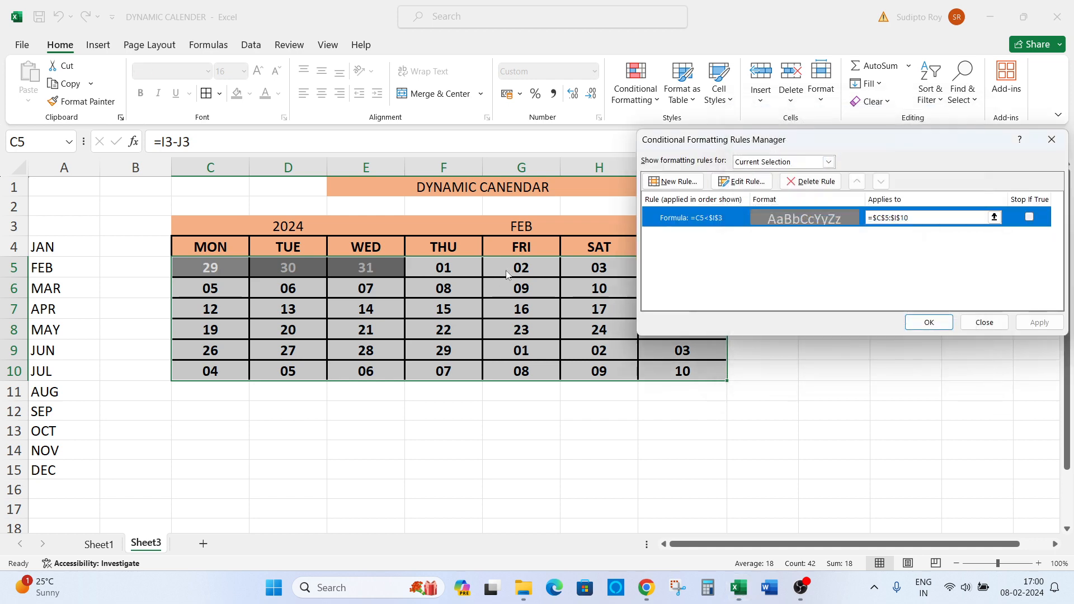
# Step: Create a second formula-based conditional formatting rule for the calendar dates with the formula =C5>EOMONTH($I$3,1)
pyautogui.click(673, 181)
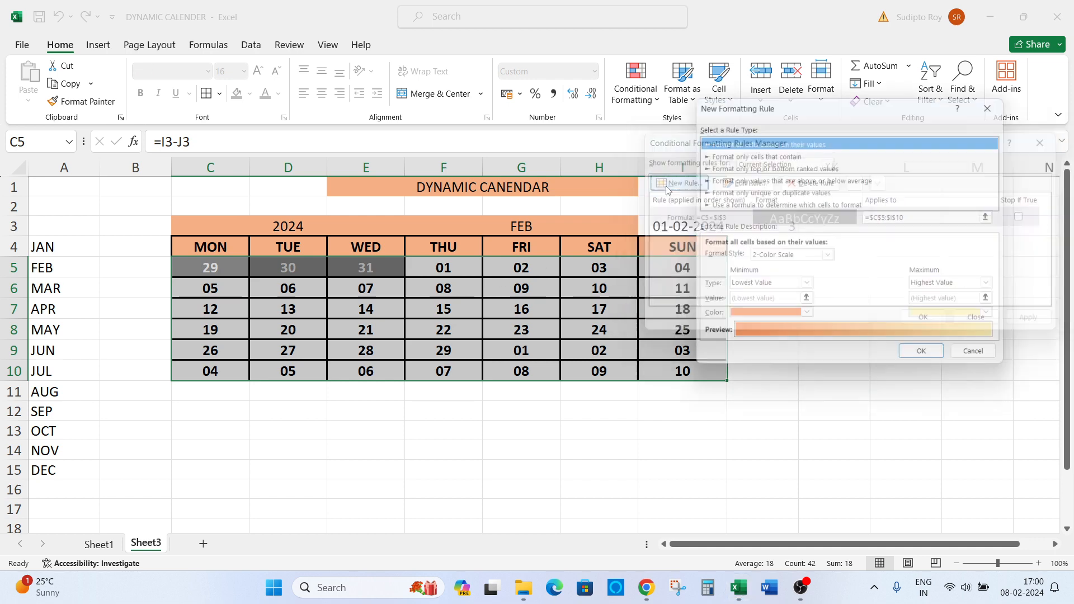
pyautogui.click(752, 206)
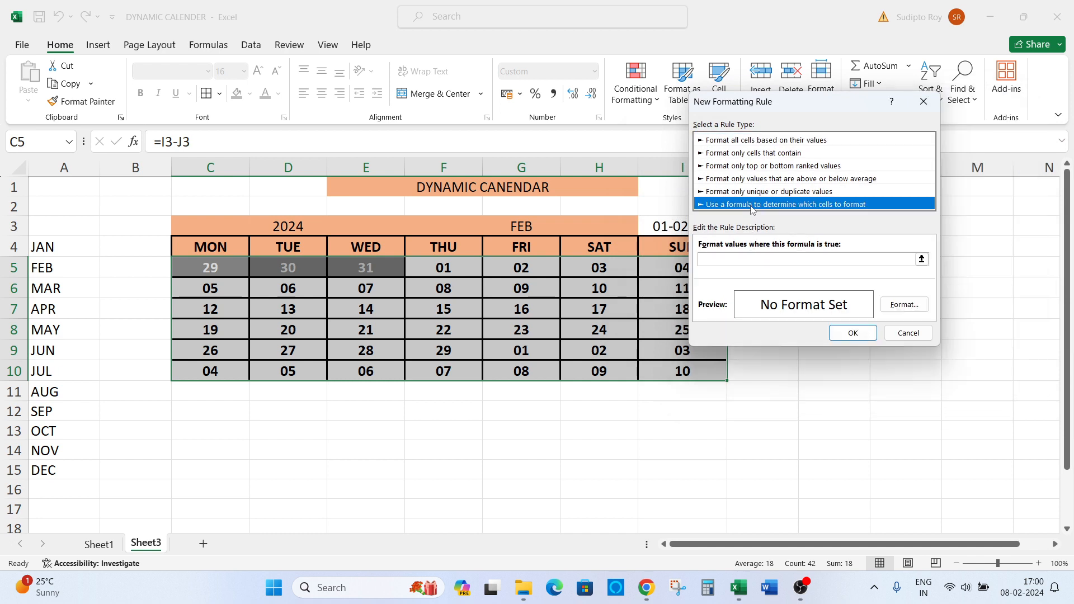
pyautogui.click(760, 260)
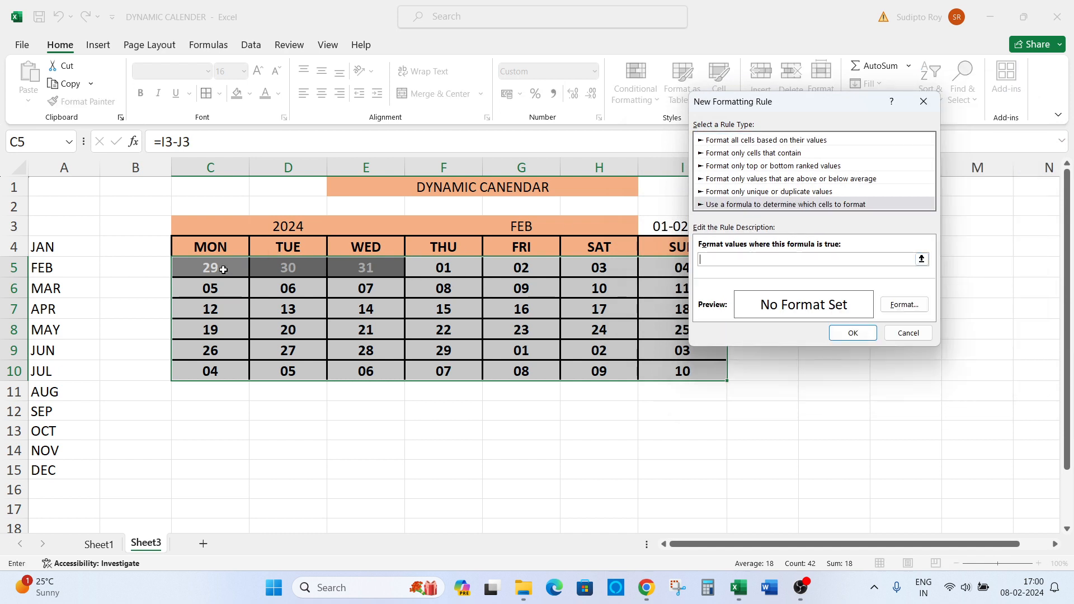
pyautogui.click(223, 269)
pyautogui.press('F4')
pyautogui.press('F4')
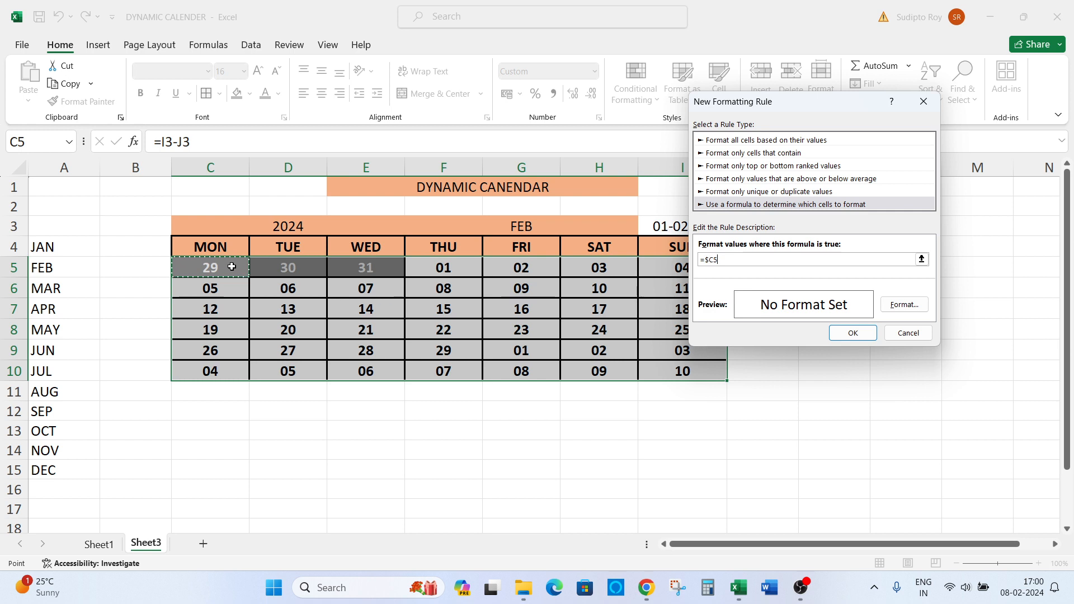
pyautogui.press('F4')
pyautogui.write('>EOMON')
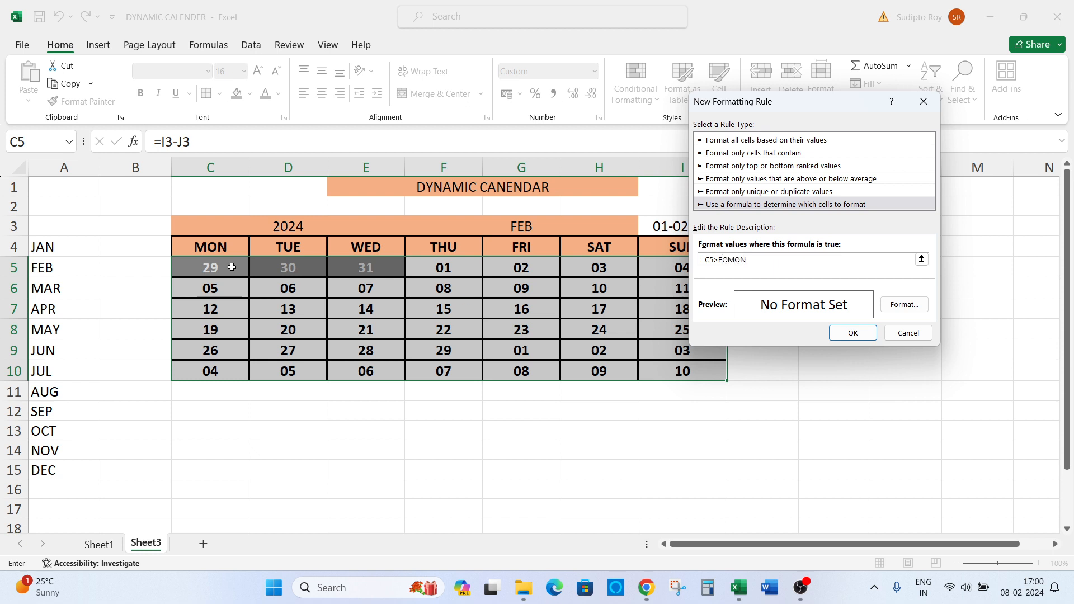
pyautogui.write('TH(')
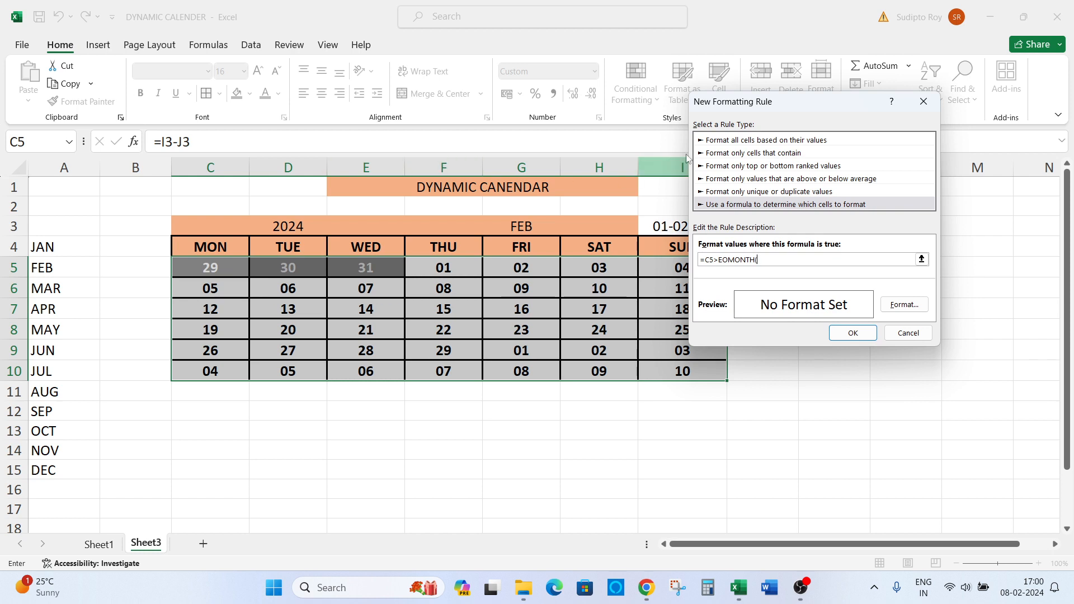
pyautogui.moveTo(745, 100); pyautogui.dragTo(871, 136)
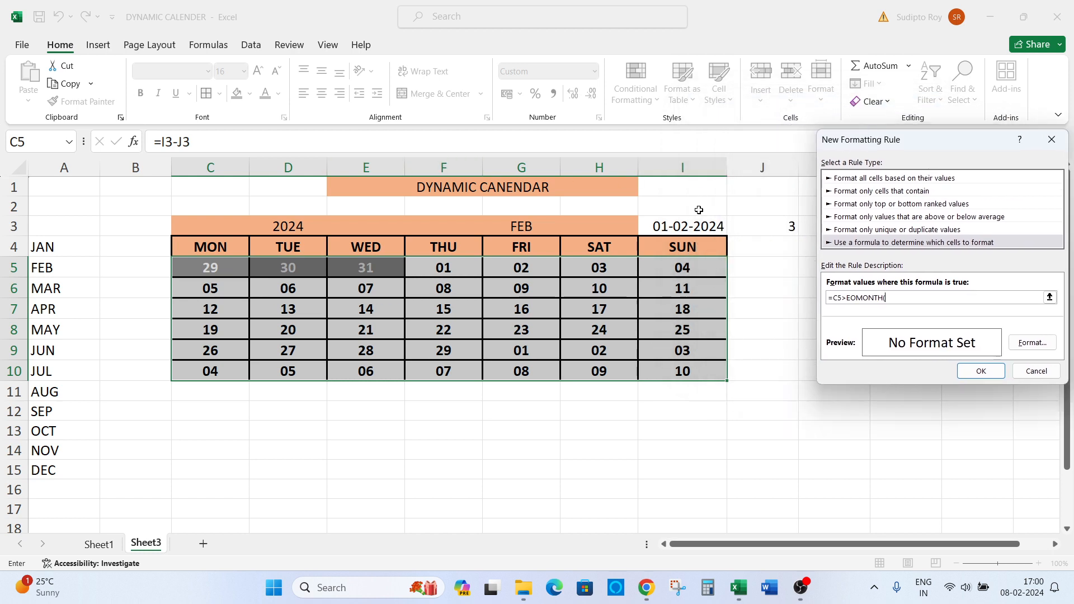
pyautogui.click(692, 225)
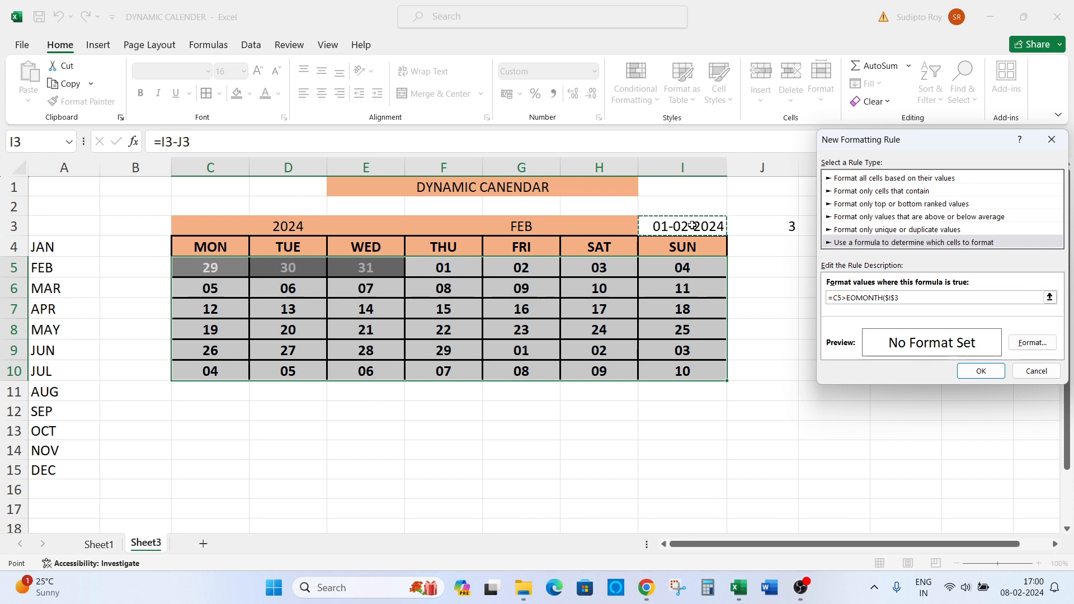
pyautogui.write(',1')
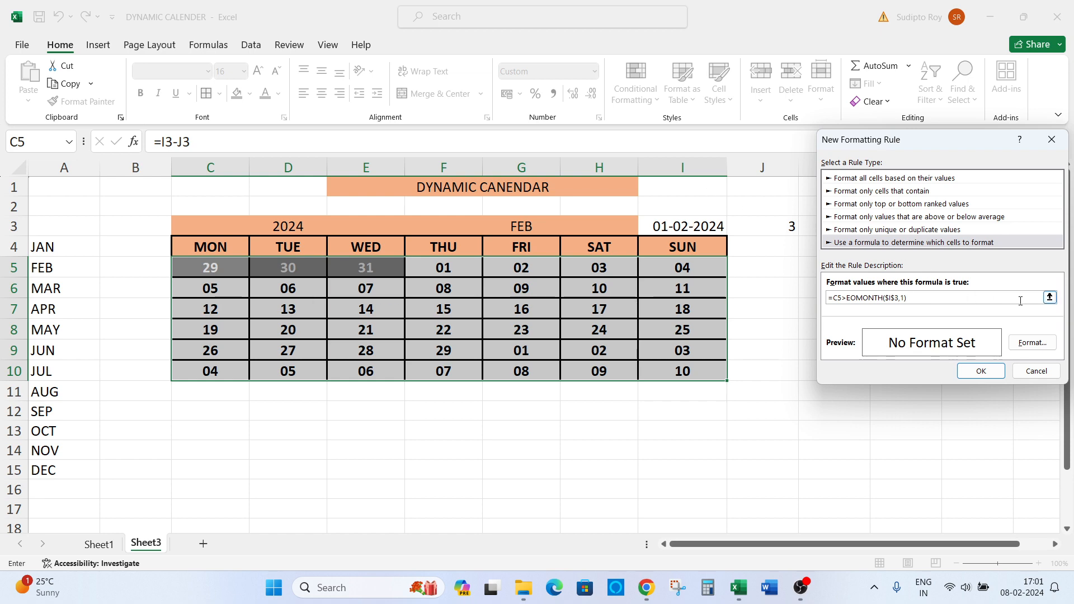
# Step: Give the EOMONTH rule a dark grey fill and a lighter grey font color, and apply it to the calendar dates
pyautogui.click(1033, 343)
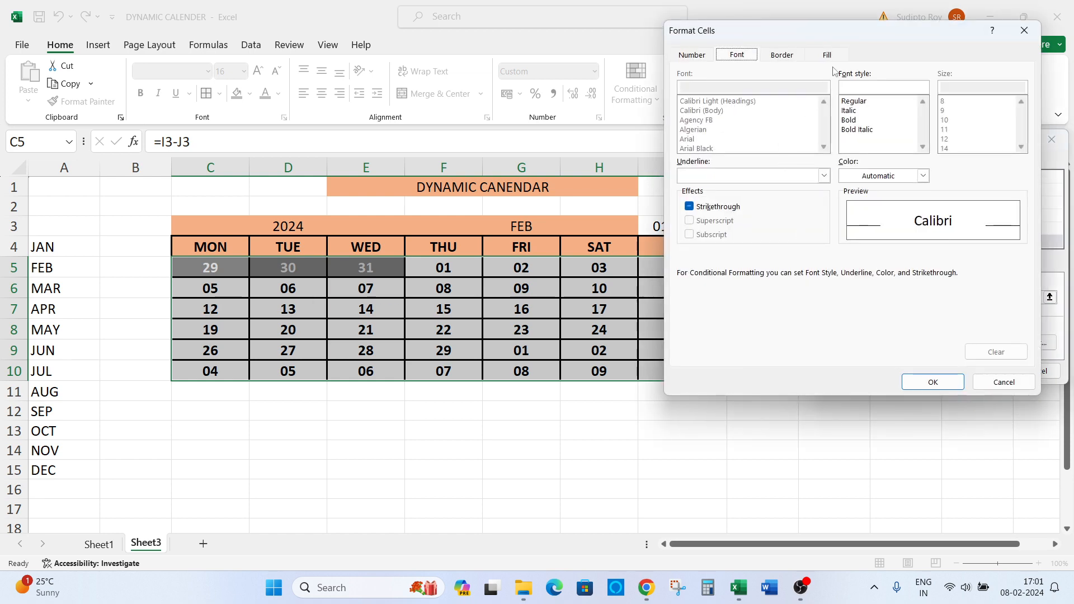
pyautogui.click(829, 55)
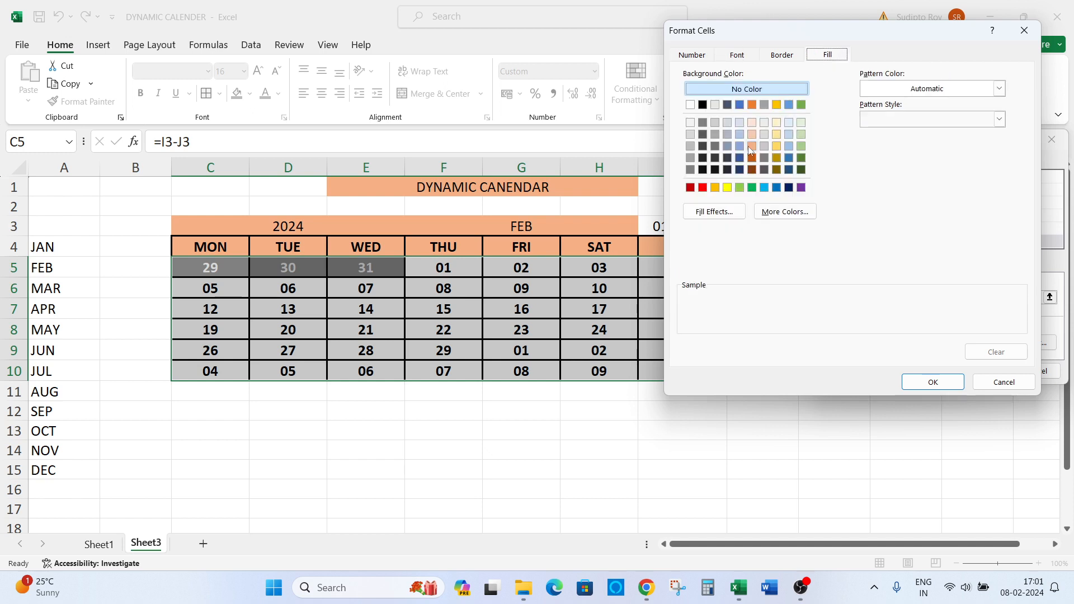
pyautogui.click(691, 170)
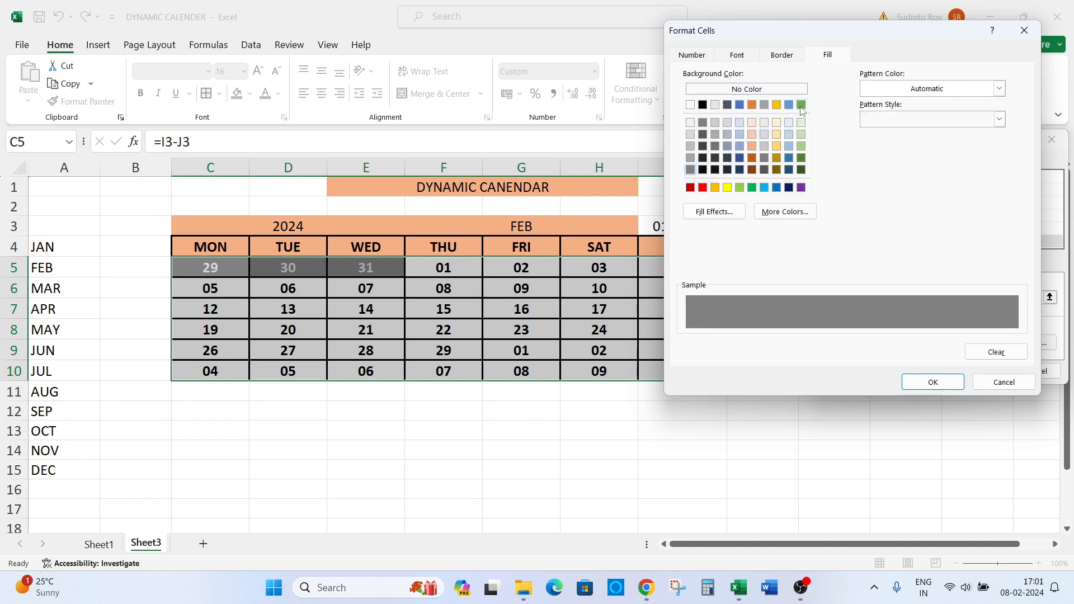
pyautogui.click(737, 55)
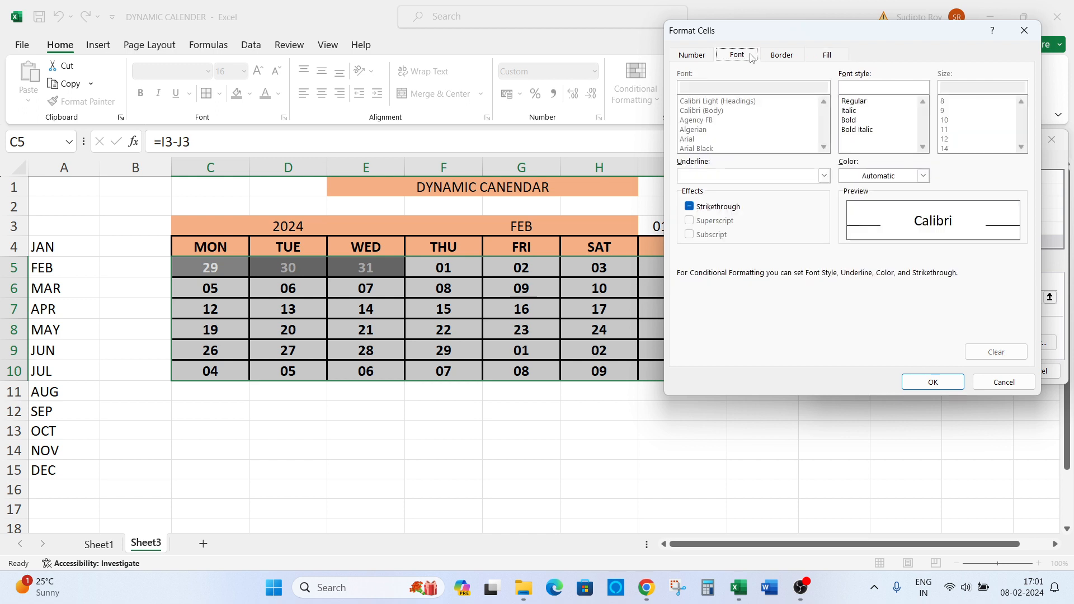
pyautogui.click(899, 179)
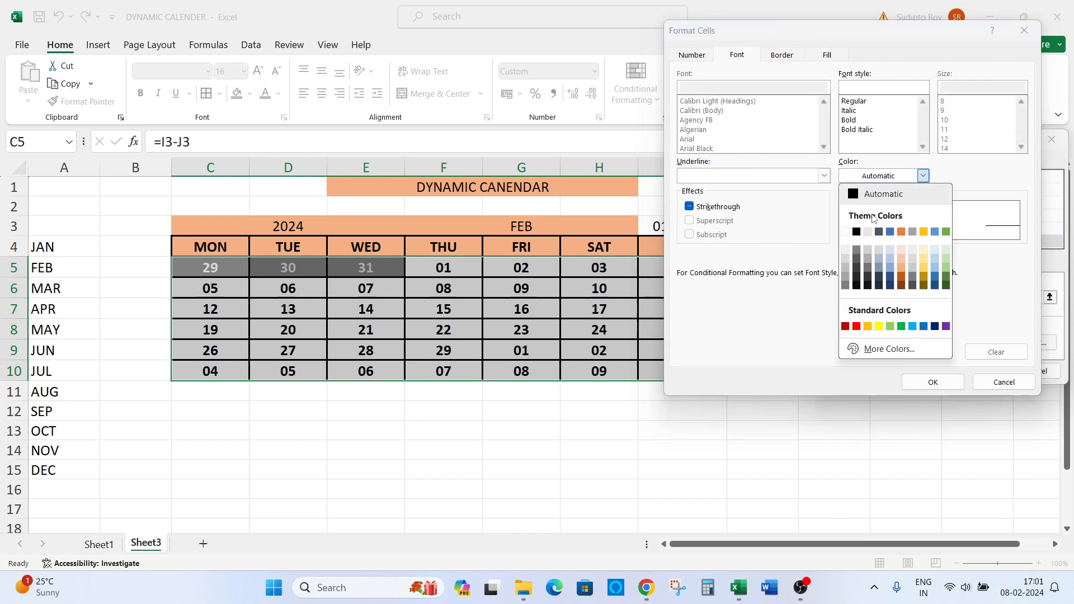
pyautogui.click(846, 268)
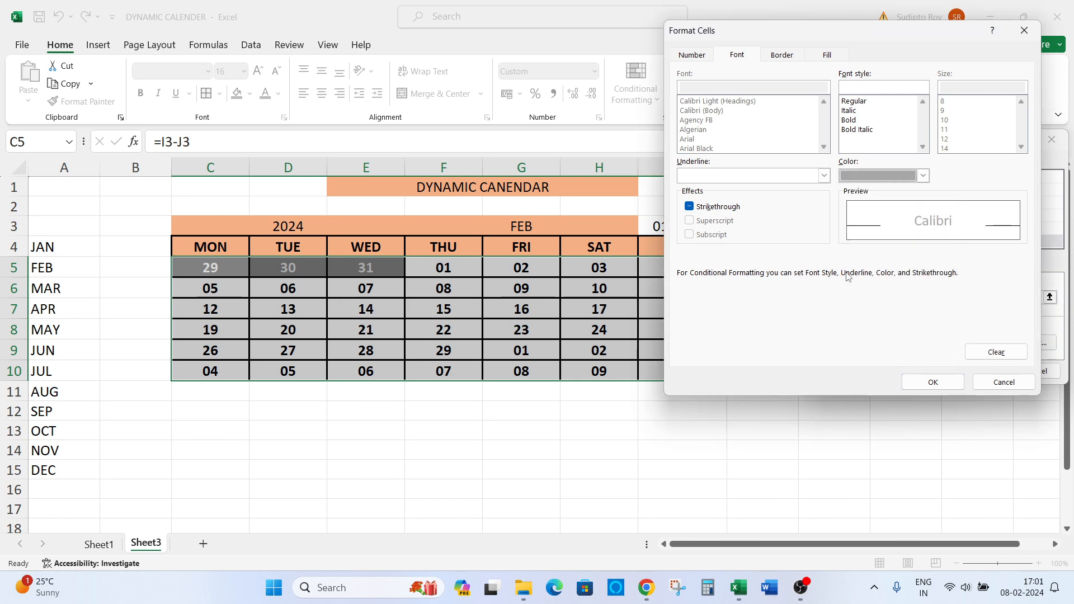
pyautogui.click(952, 381)
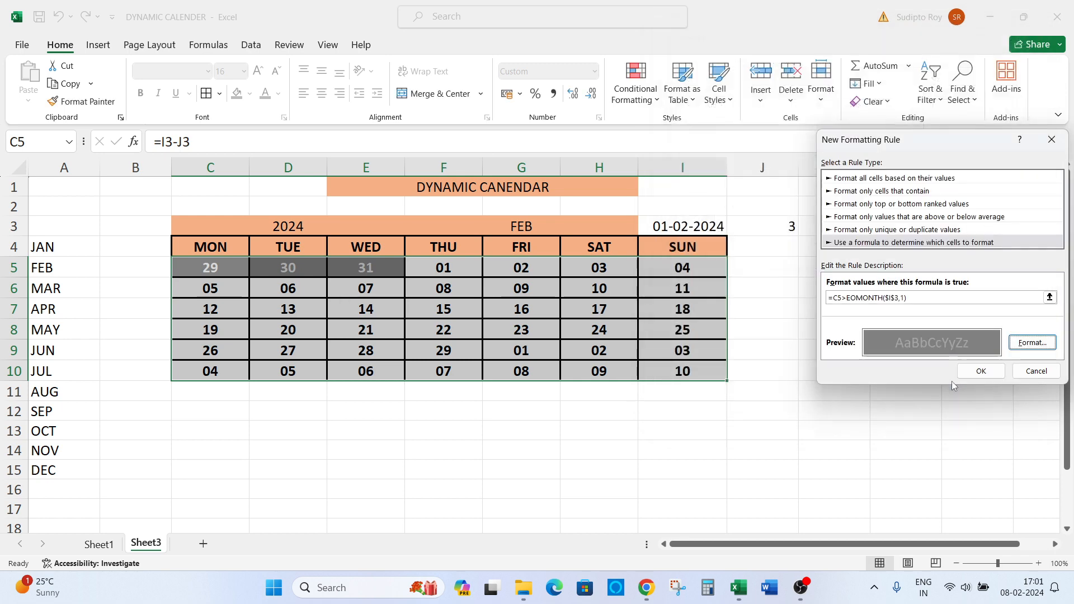
pyautogui.click(995, 373)
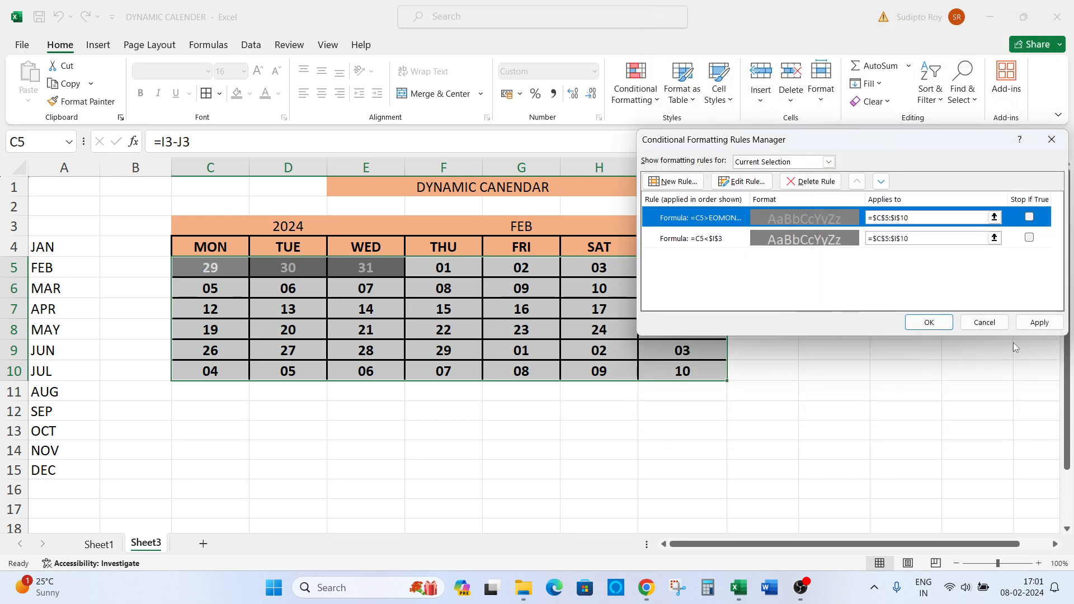
pyautogui.click(1029, 324)
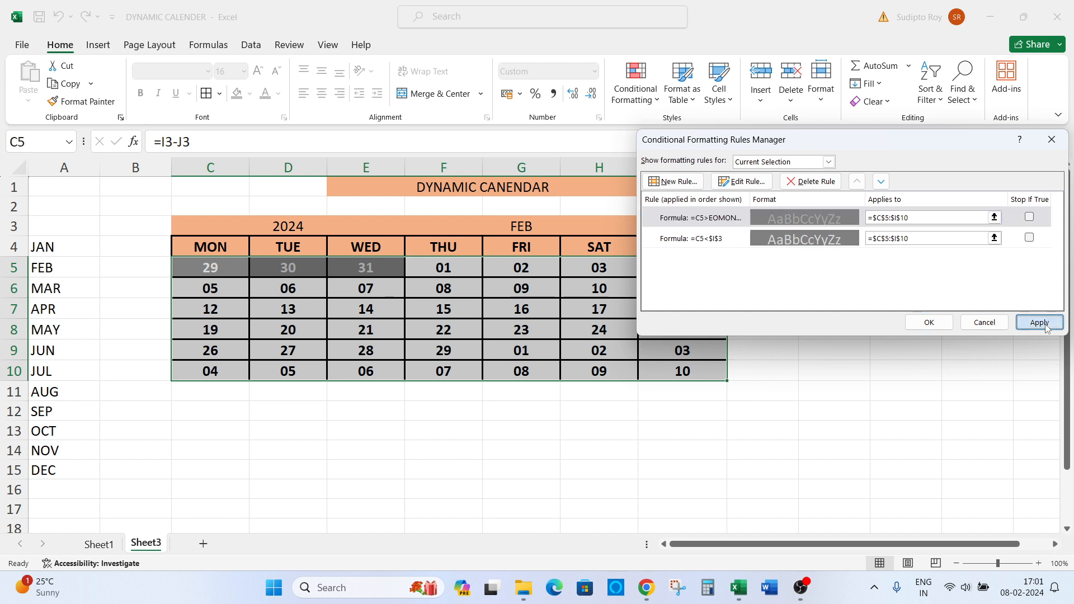
pyautogui.click(929, 323)
pyautogui.click(519, 358)
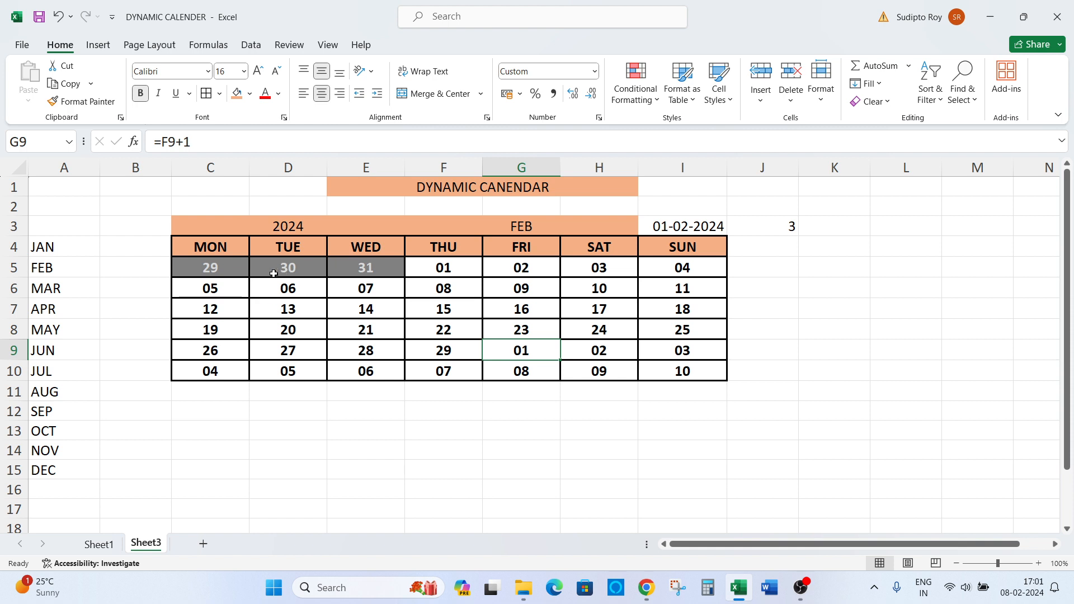
# Step: Open the EOMONTH conditional formatting rule of calendar dates C5:I10 for editing and review its formula
pyautogui.moveTo(198, 268); pyautogui.dragTo(694, 371)
pyautogui.click(648, 92)
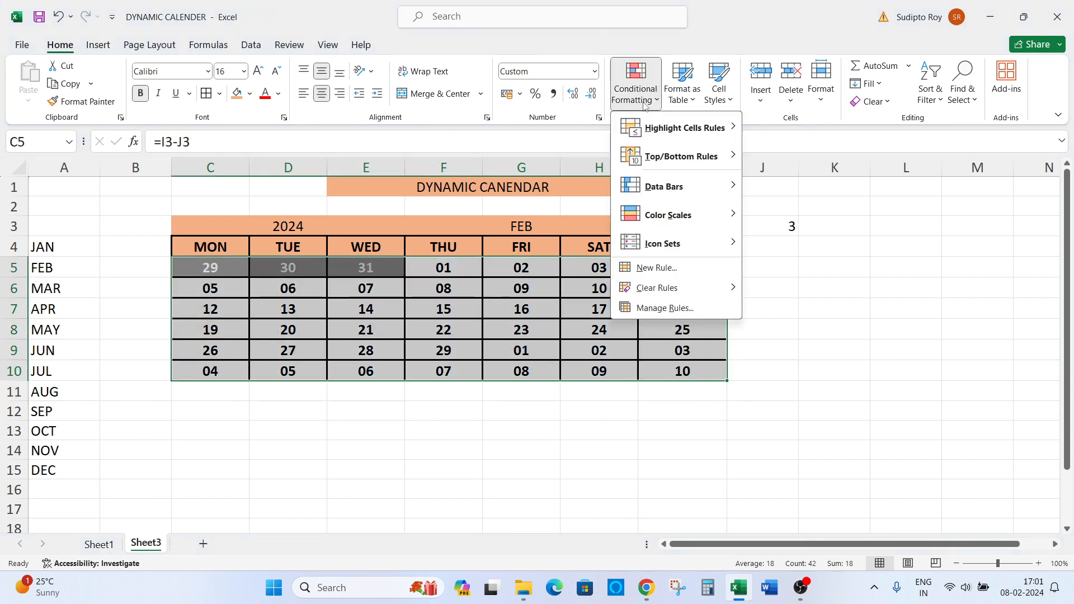
pyautogui.click(640, 311)
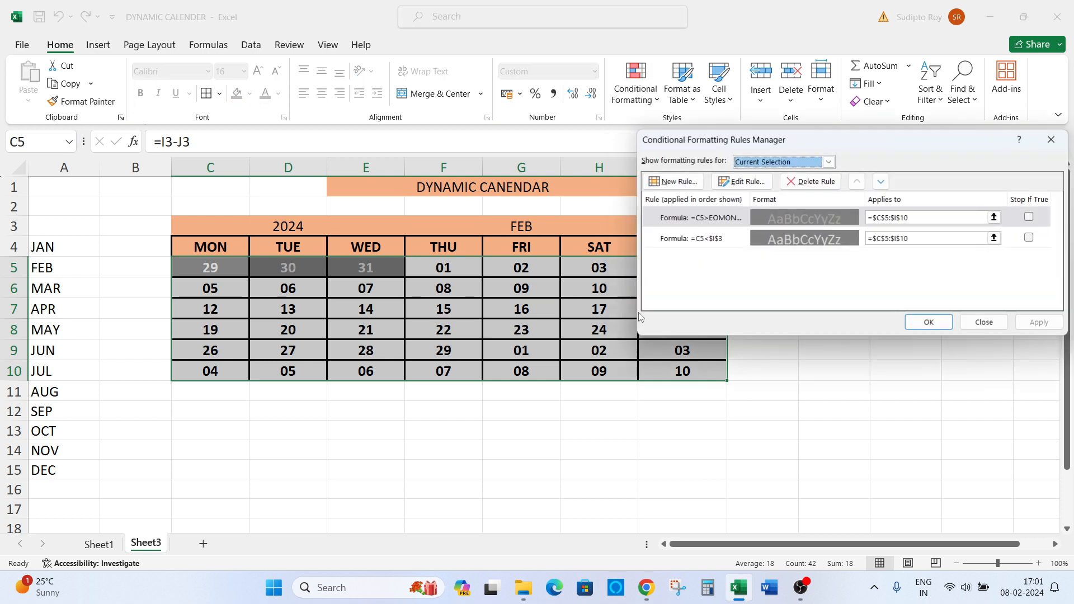
pyautogui.click(735, 222)
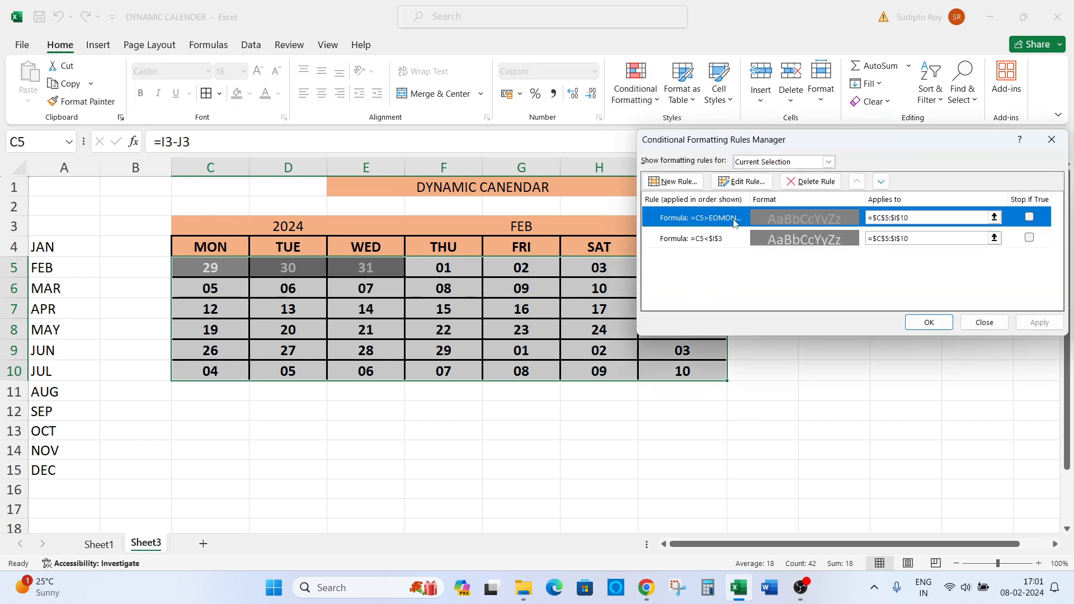
pyautogui.click(758, 184)
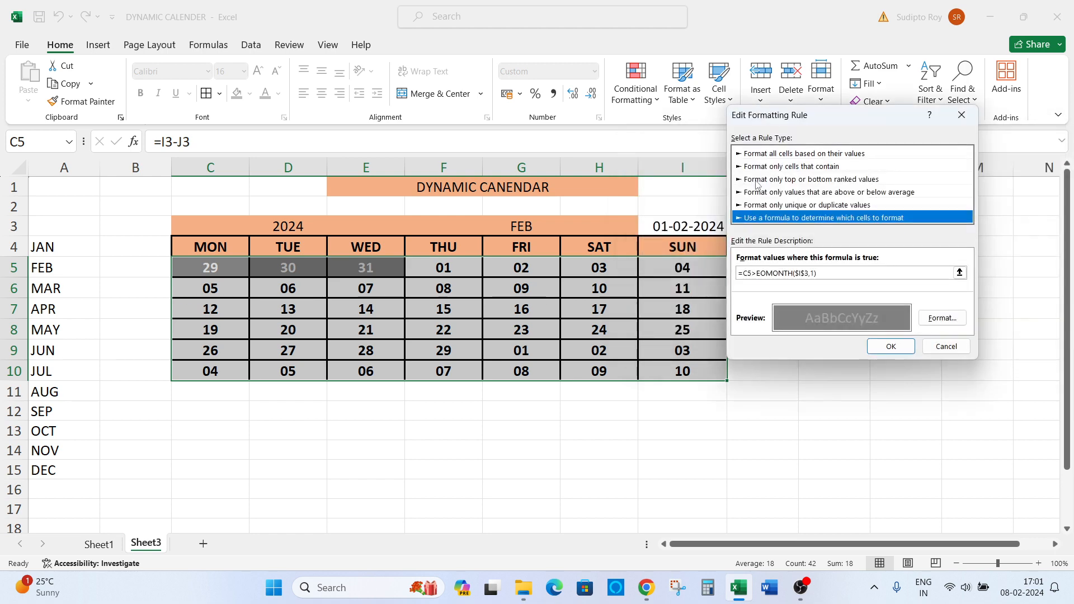
pyautogui.click(818, 273)
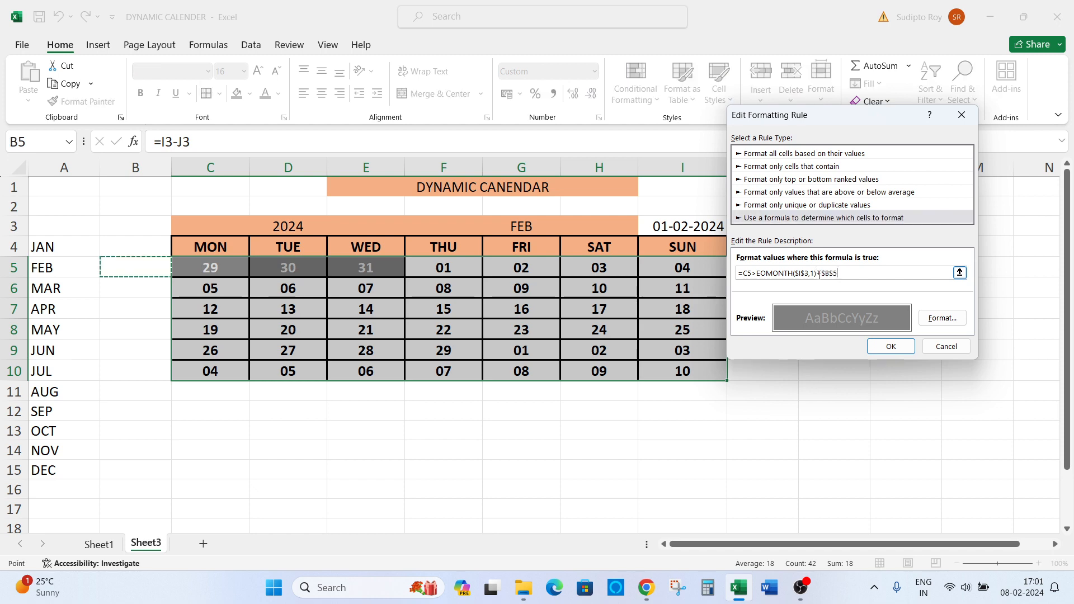
pyautogui.press('Return')
pyautogui.press('Return')
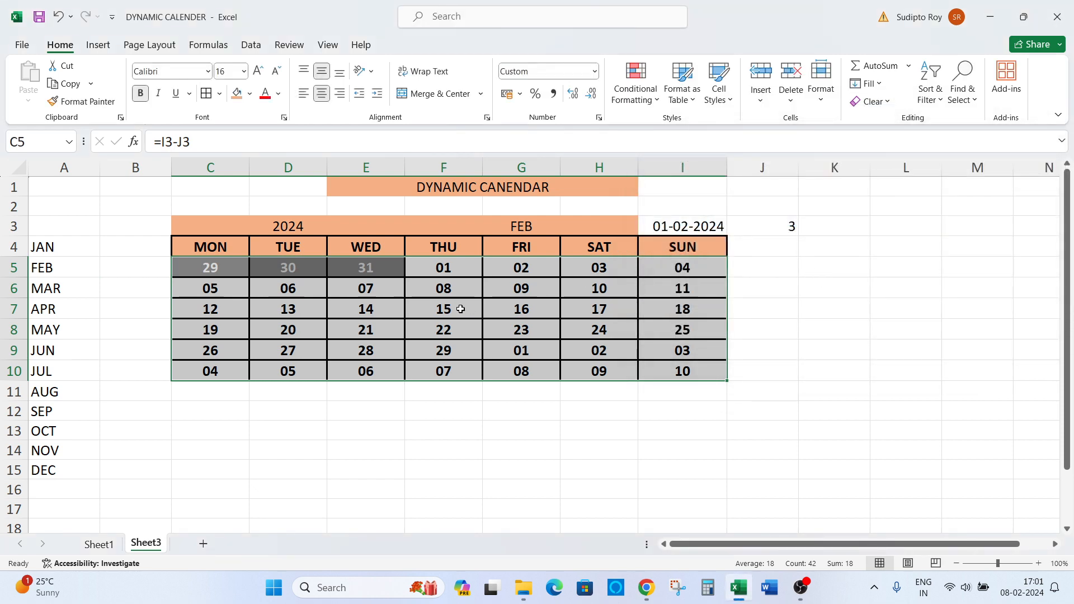
# Step: Delete the EOMONTH conditional formatting rule from calendar dates C5:I10 and apply the removal
pyautogui.click(403, 323)
pyautogui.moveTo(212, 269); pyautogui.dragTo(669, 372)
pyautogui.click(646, 87)
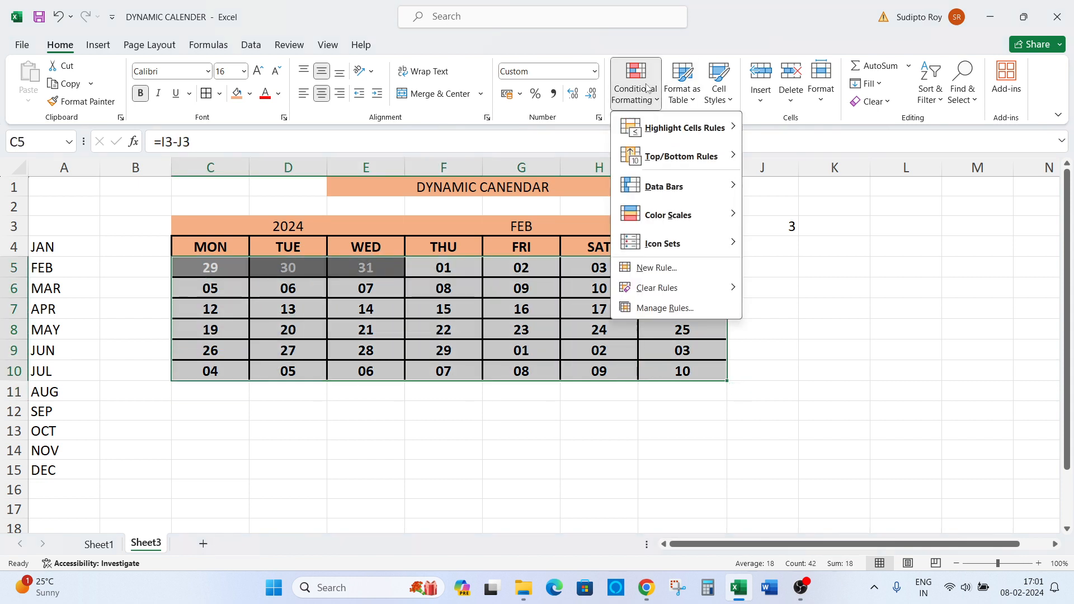
pyautogui.click(660, 308)
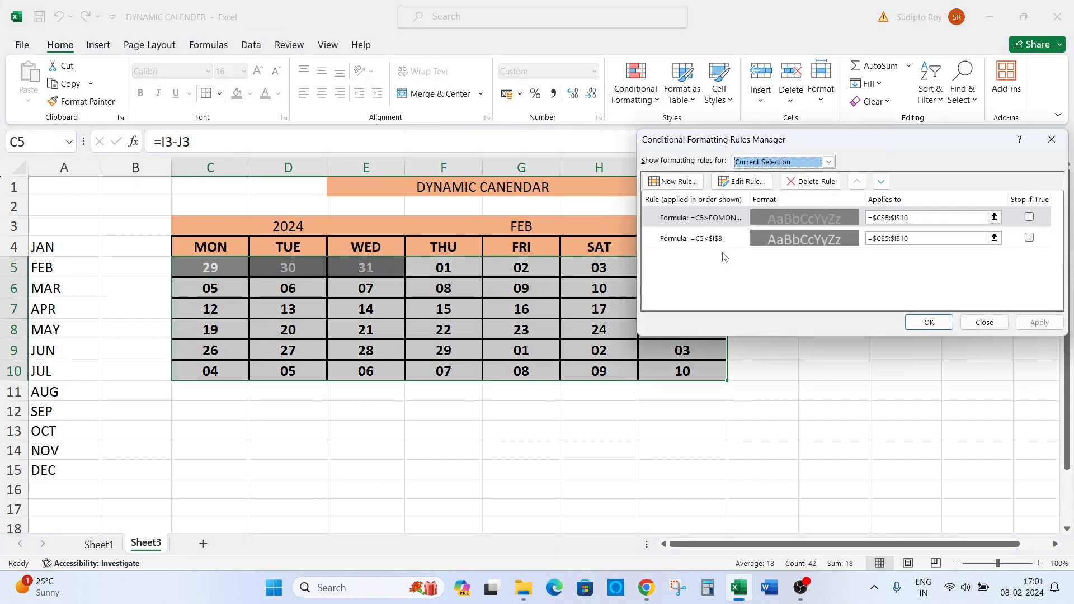
pyautogui.click(704, 219)
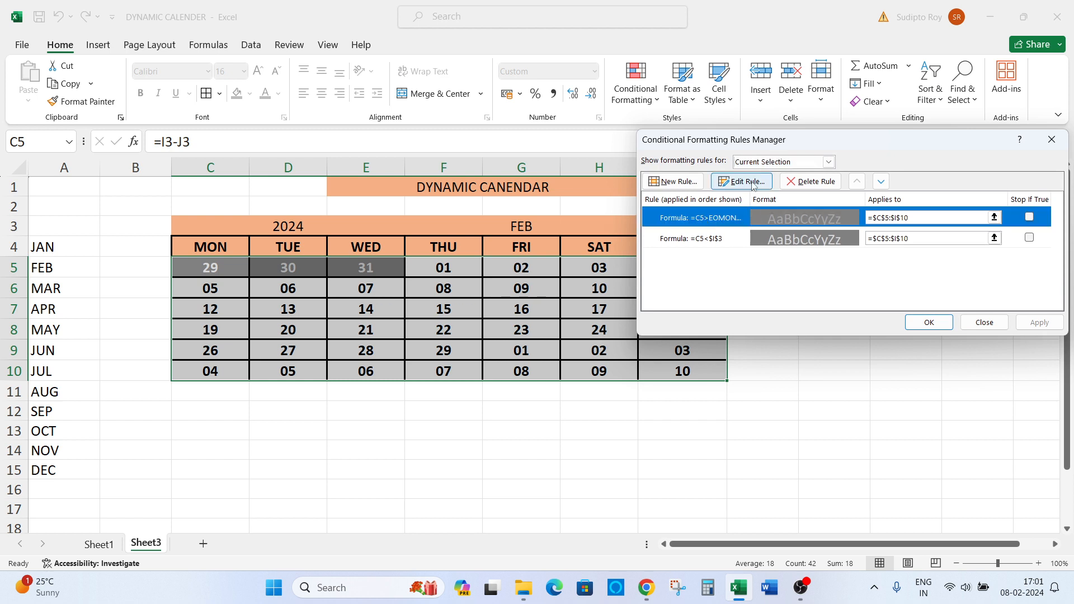
pyautogui.click(811, 182)
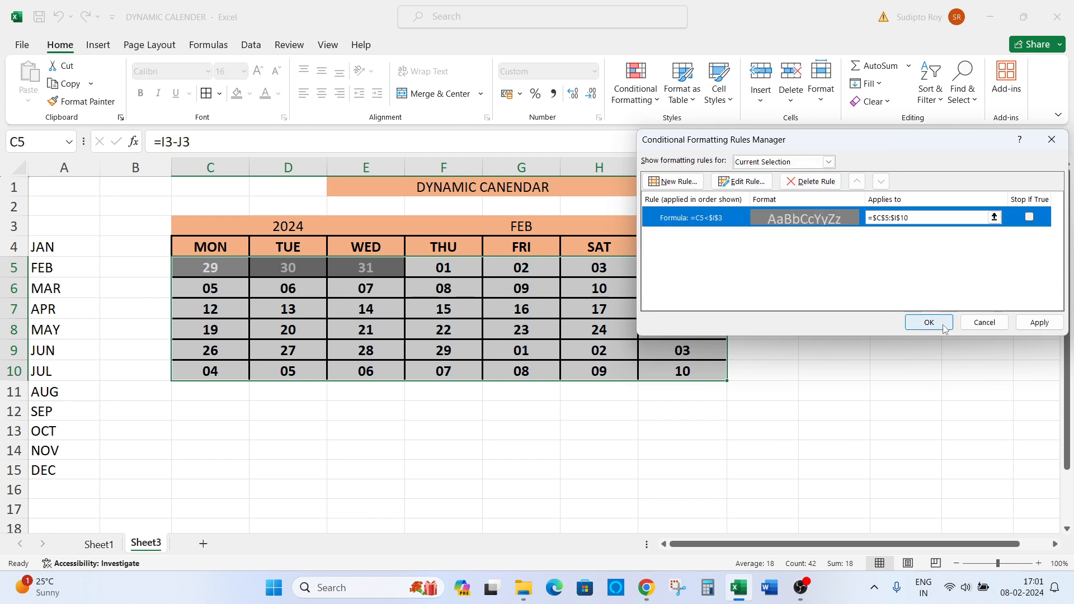
pyautogui.click(1040, 322)
pyautogui.click(920, 328)
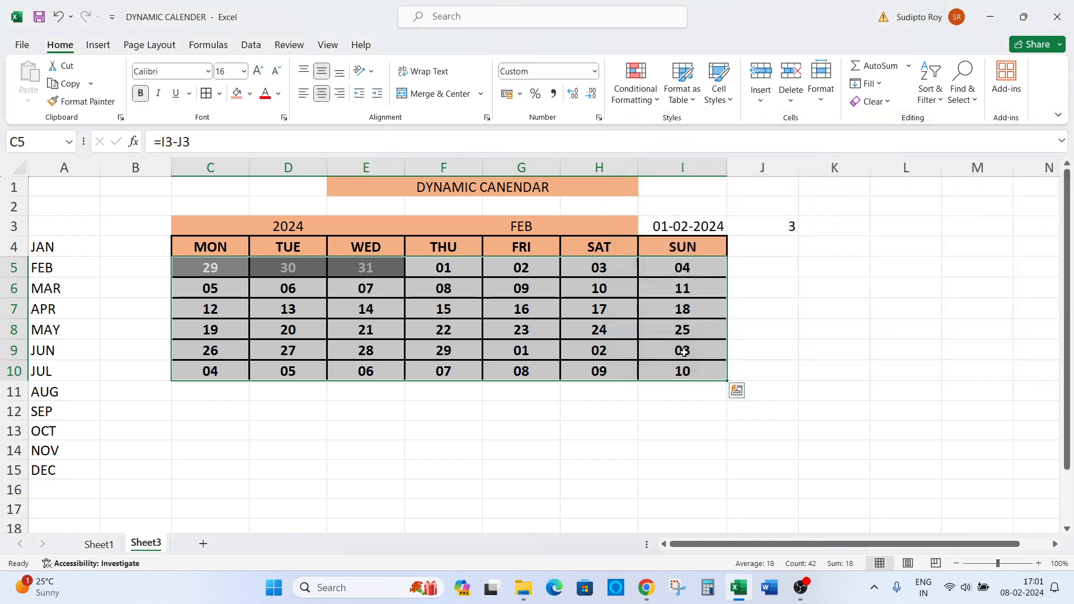
# Step: Examine the EOMONTH conditional formatting rule's formula for the finished calendar's dates D6:J11 on Sheet1, leaving it unchanged
pyautogui.click(99, 545)
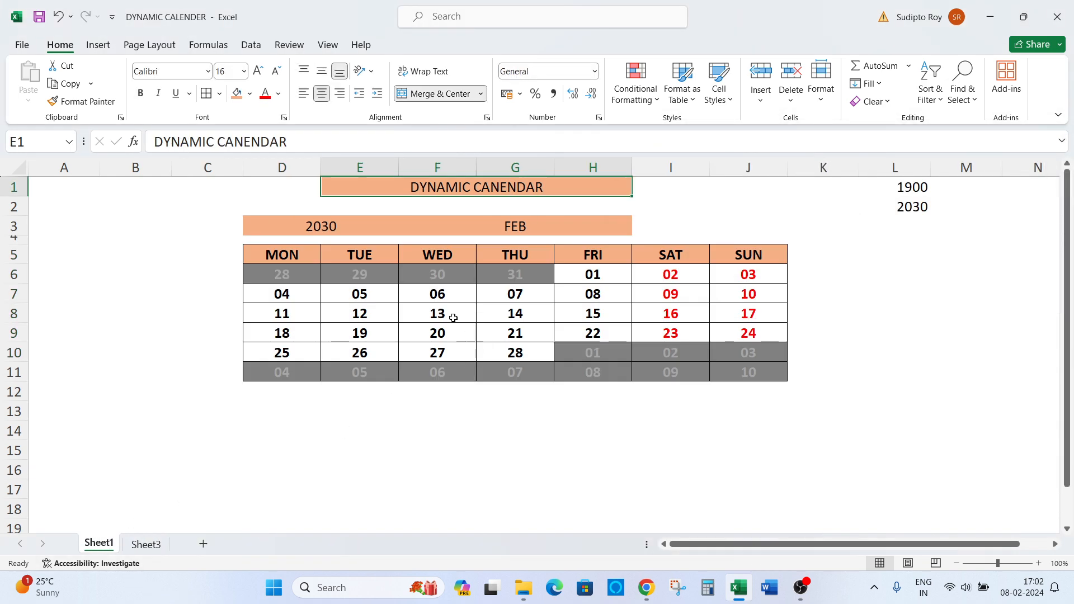
pyautogui.click(370, 277)
pyautogui.click(281, 277)
pyautogui.moveTo(282, 277)
pyautogui.mouseDown()
pyautogui.moveTo(592, 376)
pyautogui.moveTo(746, 360)
pyautogui.moveTo(758, 381)
pyautogui.mouseUp()
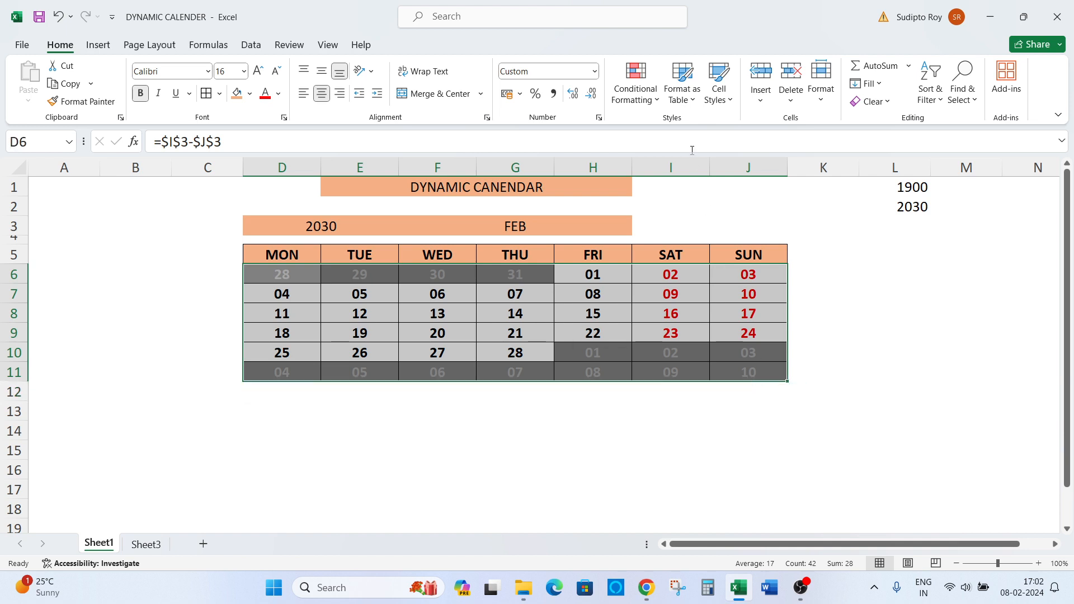
pyautogui.click(636, 87)
pyautogui.click(646, 316)
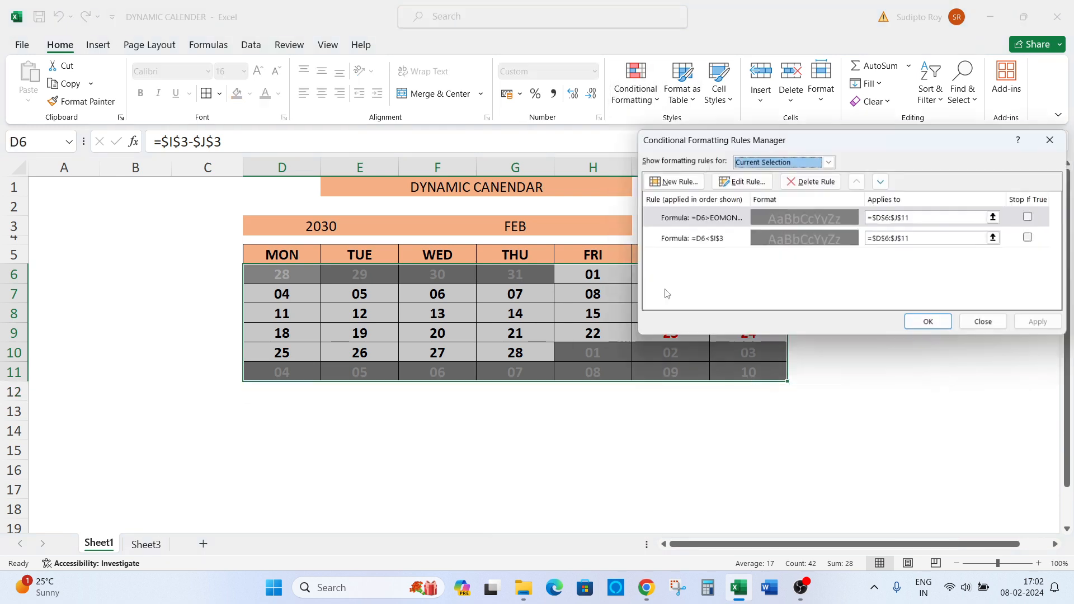
pyautogui.click(708, 220)
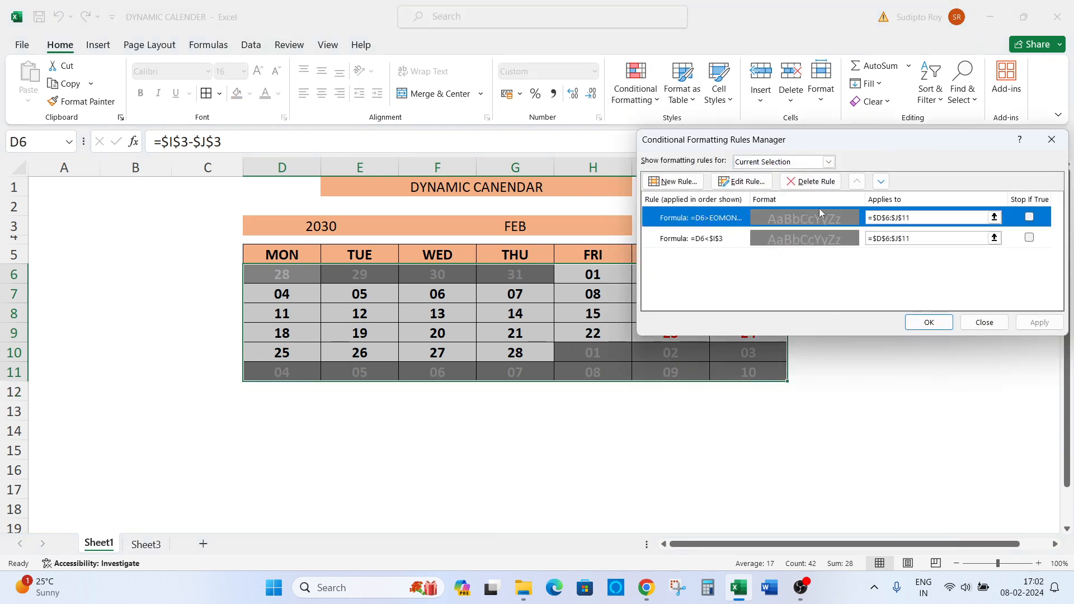
pyautogui.click(742, 182)
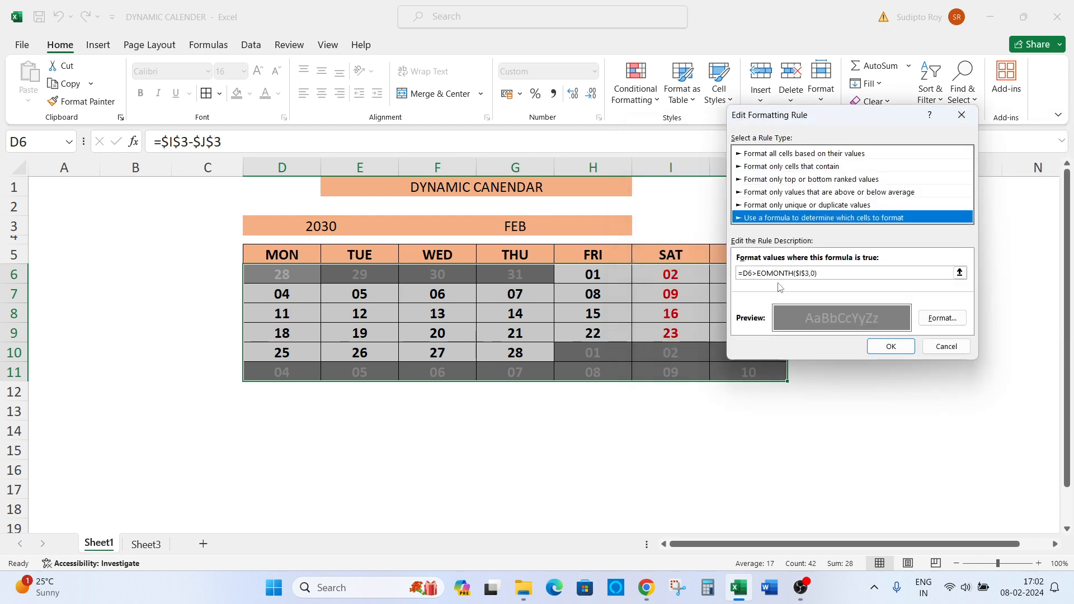
pyautogui.press('Escape')
pyautogui.press('Escape')
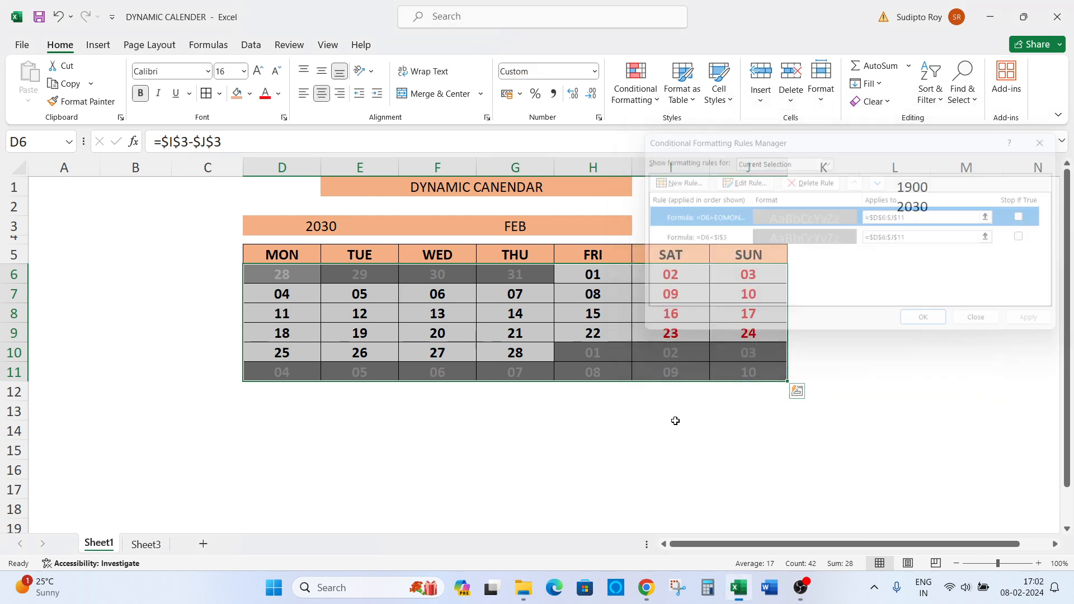
# Step: Start a new conditional formatting rule for Sheet3's calendar dates C5:I10 that uses a formula to determine which cells to format
pyautogui.click(163, 546)
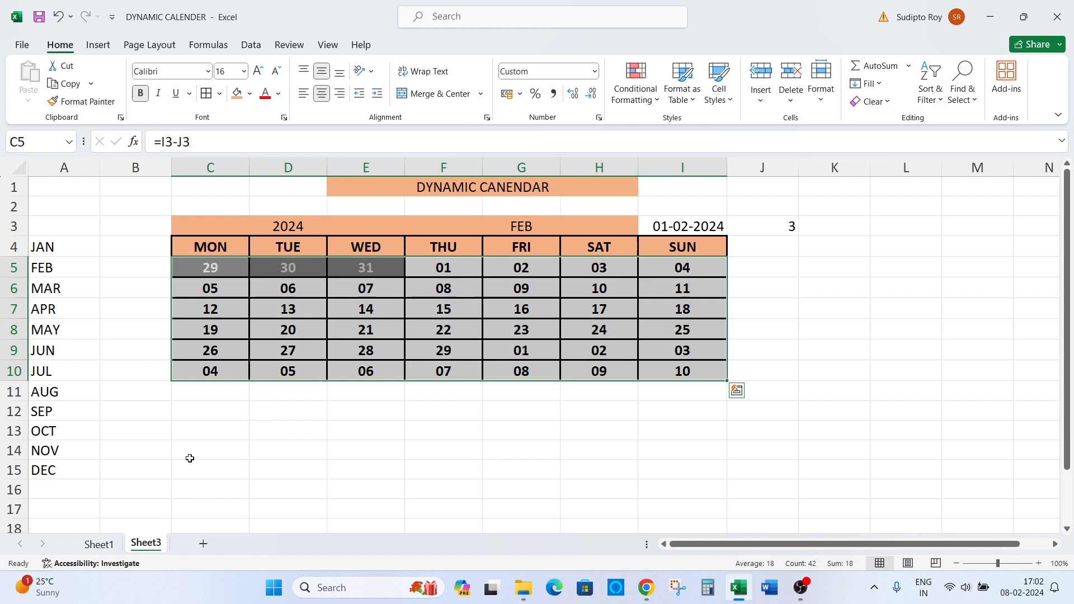
pyautogui.click(216, 288)
pyautogui.moveTo(211, 268); pyautogui.dragTo(669, 372)
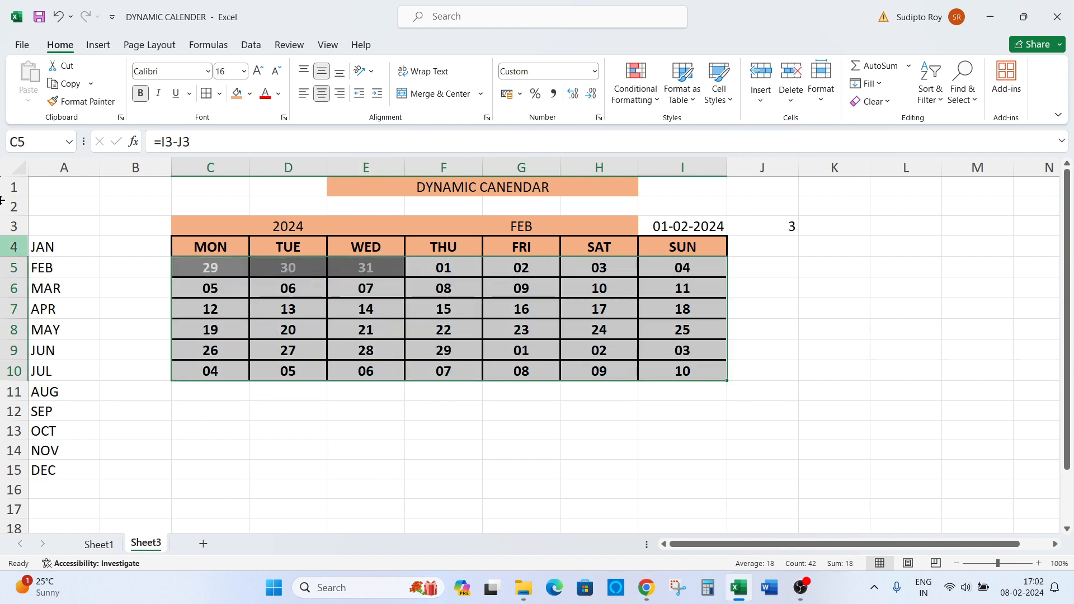
pyautogui.click(631, 92)
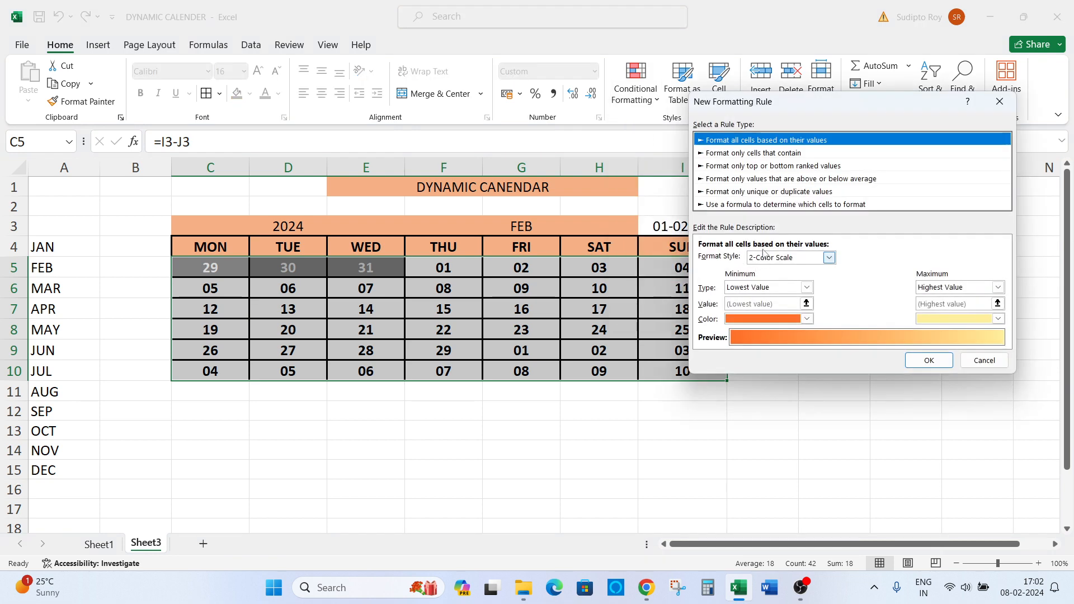
pyautogui.click(767, 205)
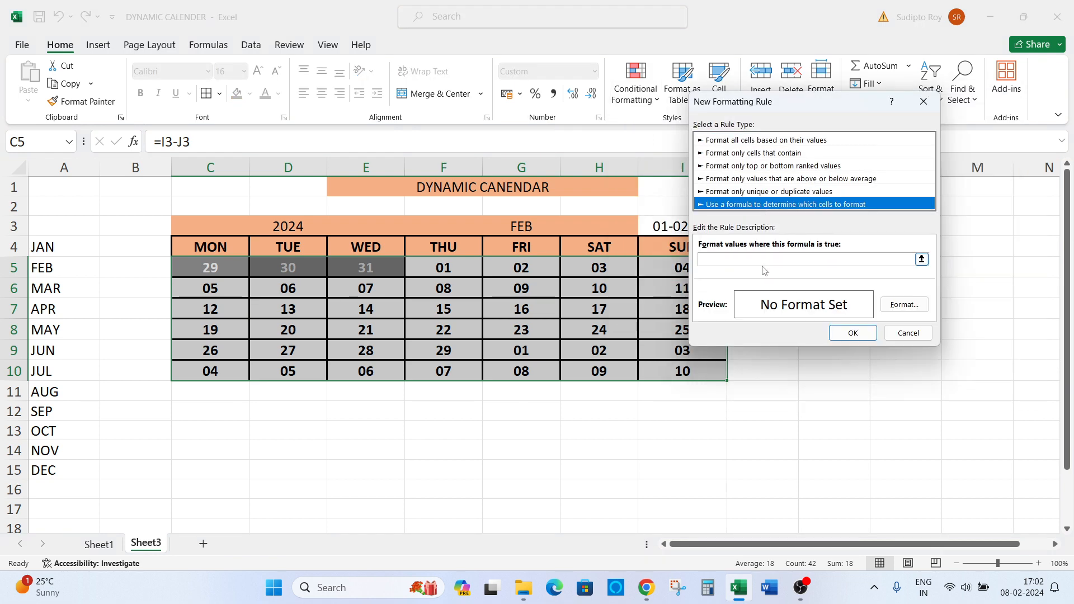
pyautogui.click(764, 261)
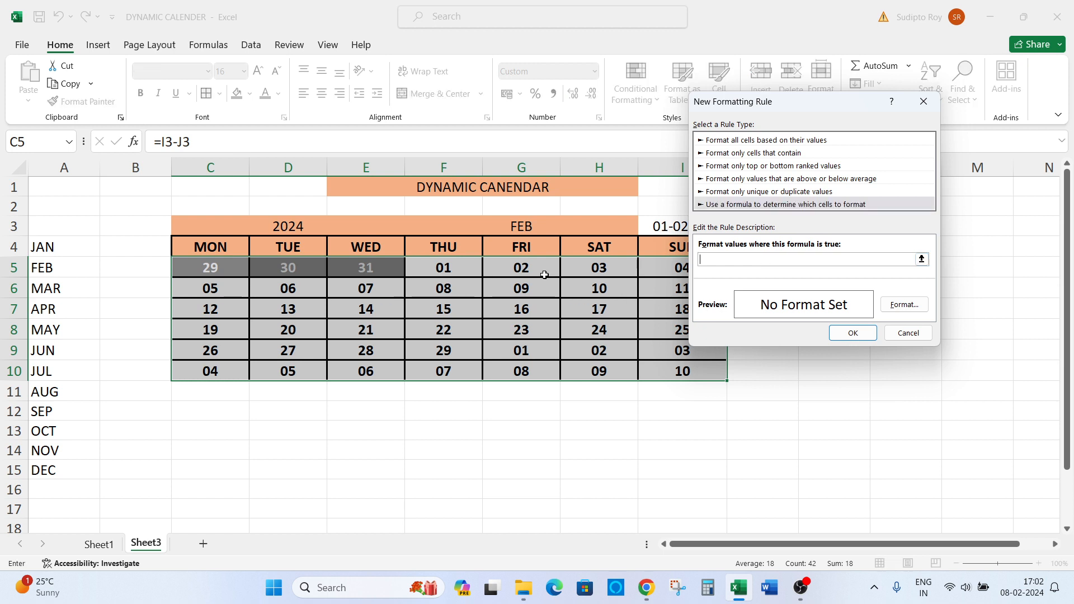
# Step: Enter =C5>EOMONTH($I$3,0) as the new rule's formula, with a relative reference to C5
pyautogui.click(206, 274)
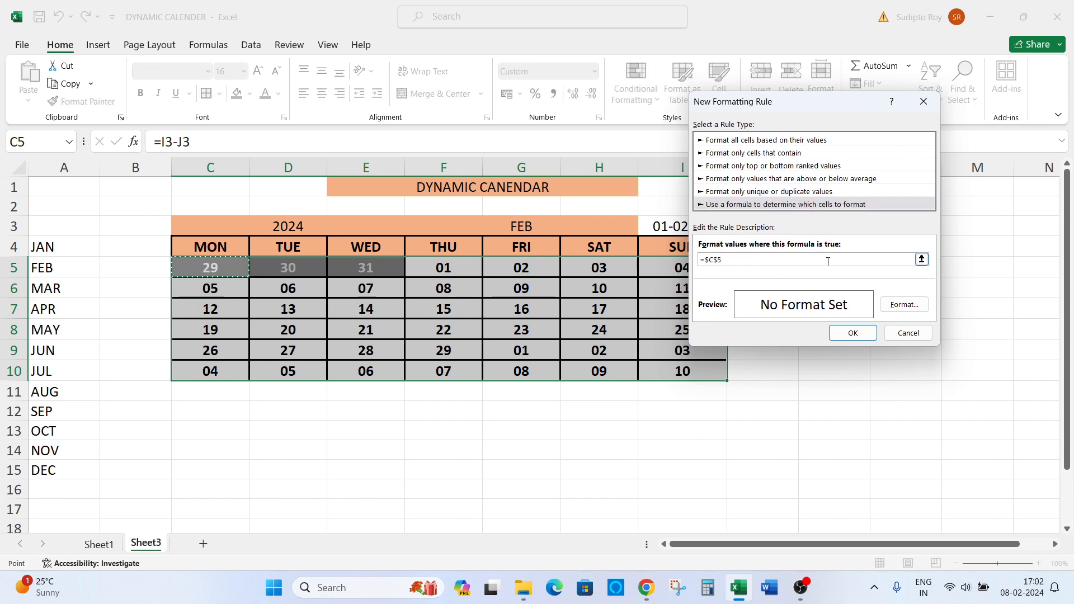
pyautogui.press('F4')
pyautogui.press('F4')
pyautogui.press('F4')
pyautogui.write('>')
pyautogui.write('EOMO')
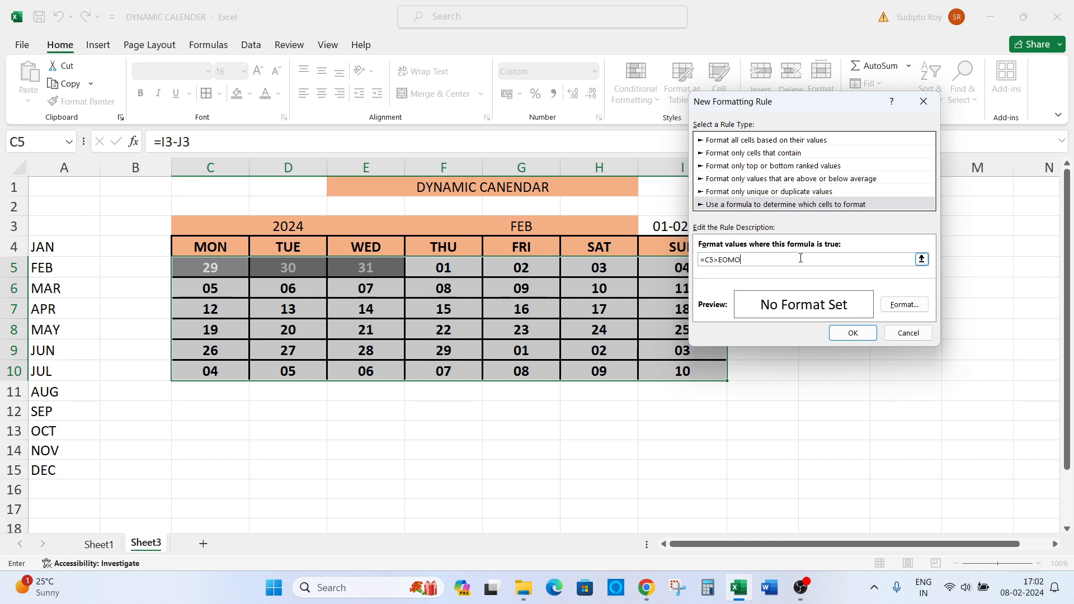
pyautogui.write('NTH(')
pyautogui.moveTo(815, 105); pyautogui.dragTo(881, 116)
pyautogui.click(706, 226)
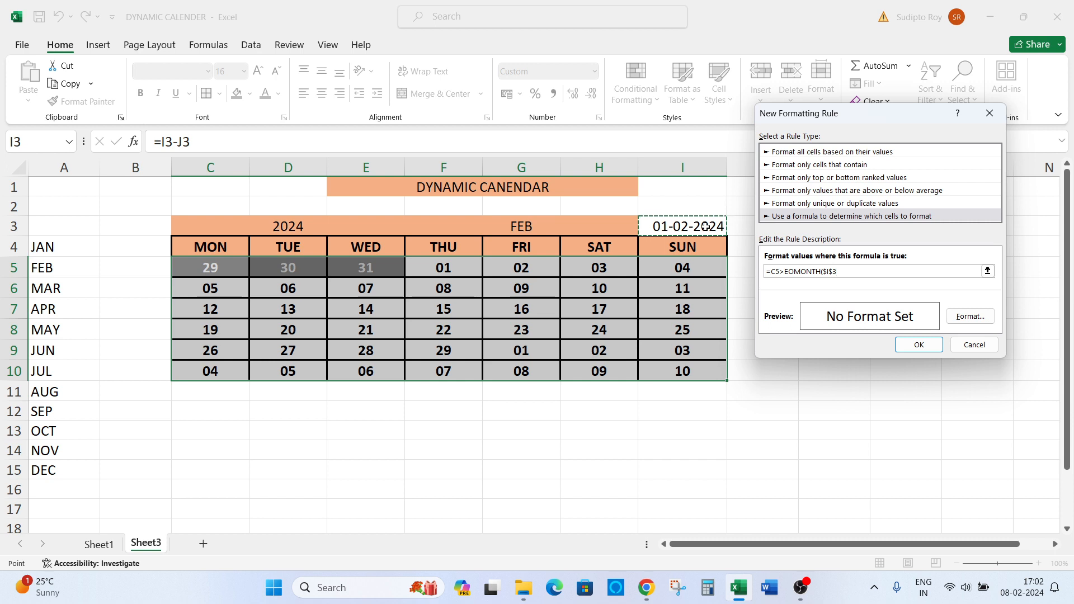
pyautogui.write(',0')
pyautogui.hotkey('shift', 'F10')
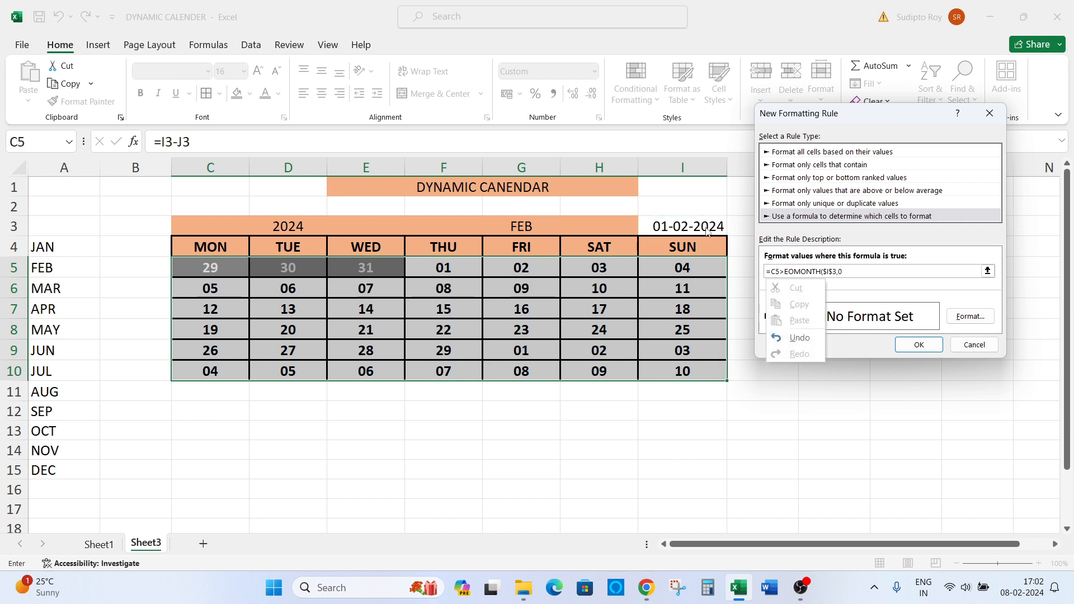
pyautogui.press('Escape')
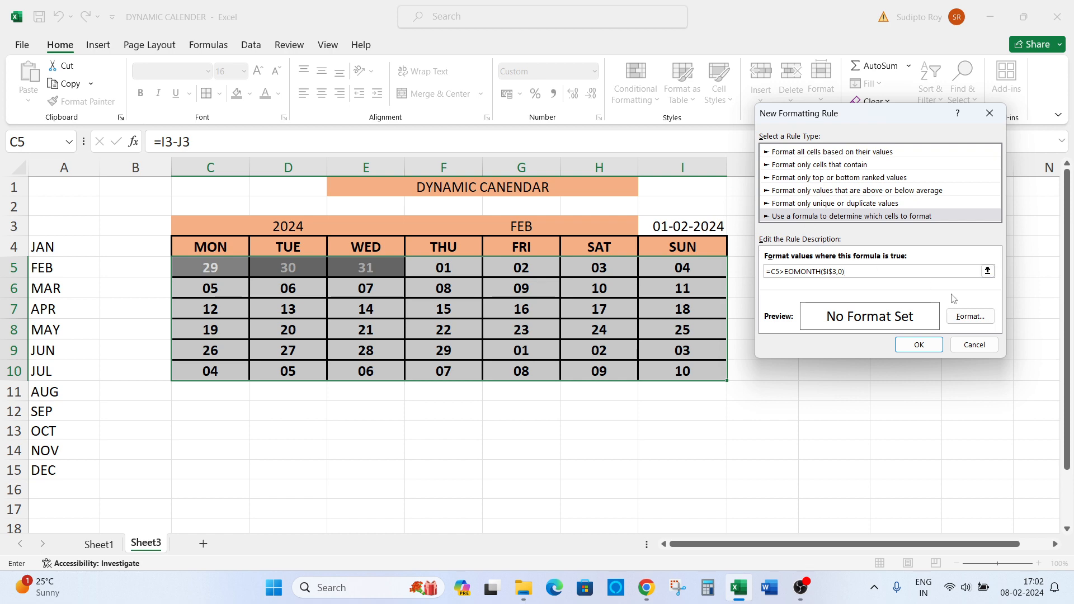
# Step: Give the new EOMONTH rule a dark grey fill and a lighter grey font color, and apply it to the calendar dates
pyautogui.click(969, 318)
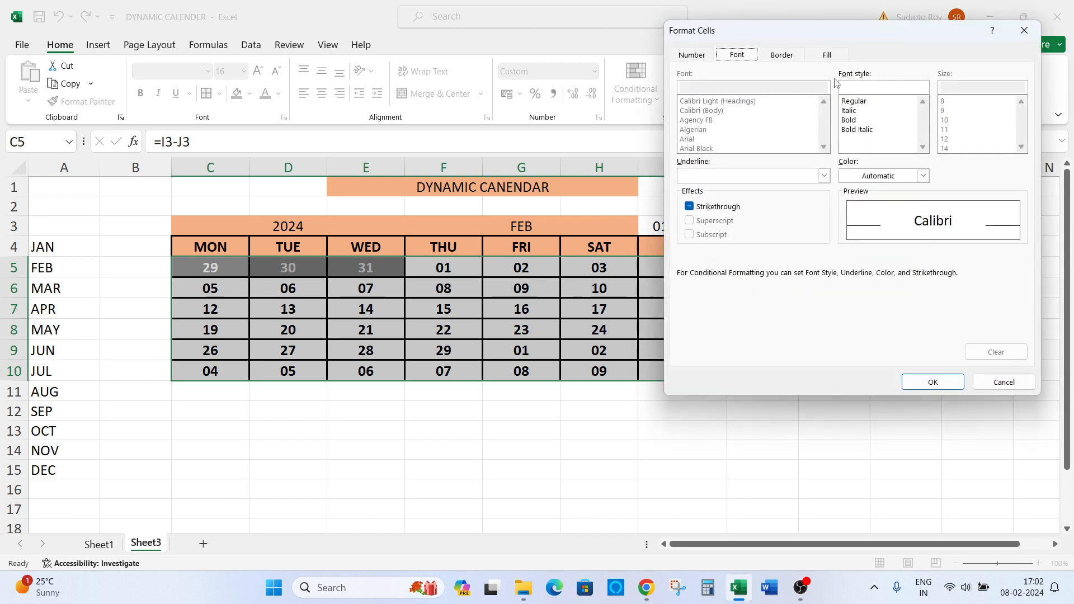
pyautogui.click(829, 54)
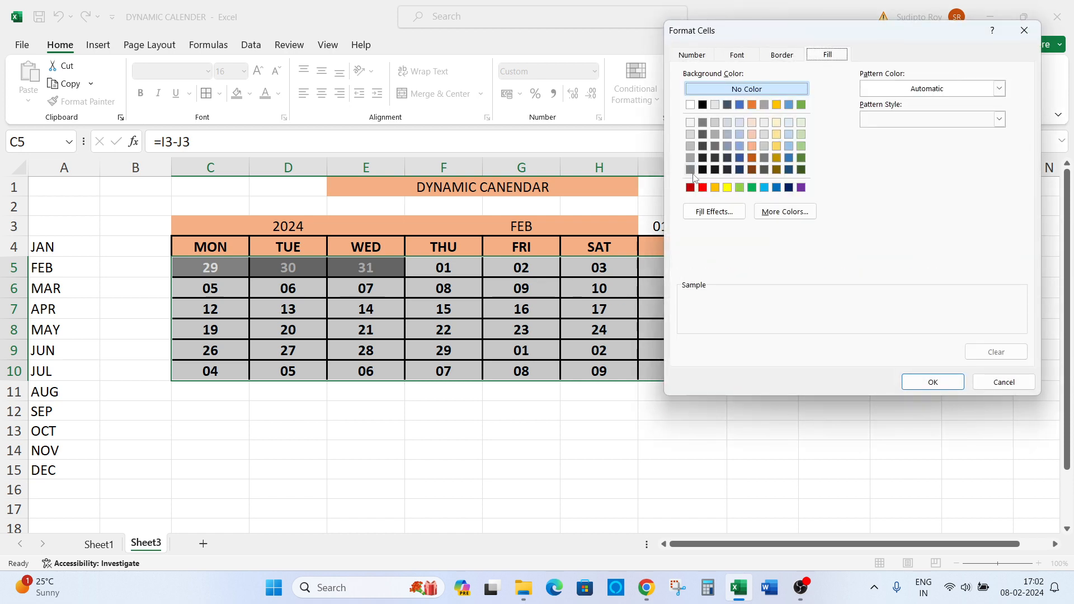
pyautogui.click(692, 170)
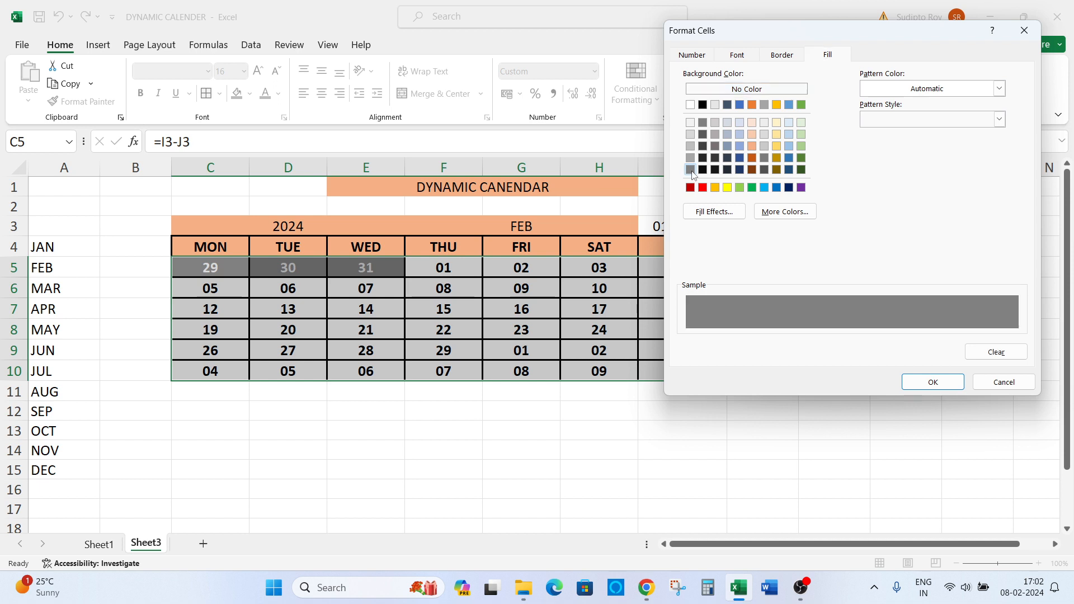
pyautogui.click(739, 55)
pyautogui.click(923, 176)
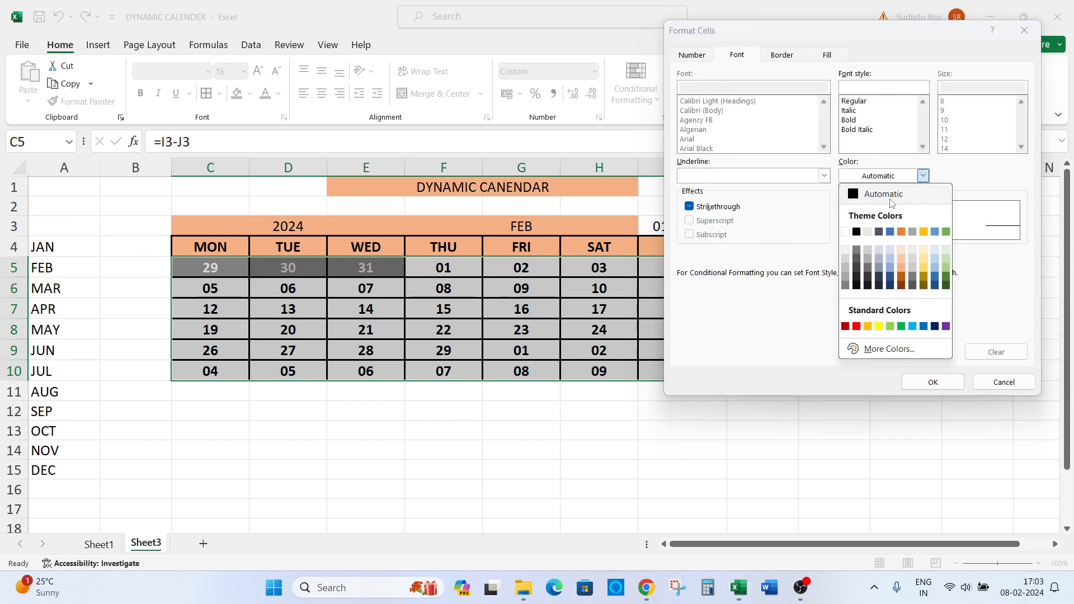
pyautogui.click(846, 278)
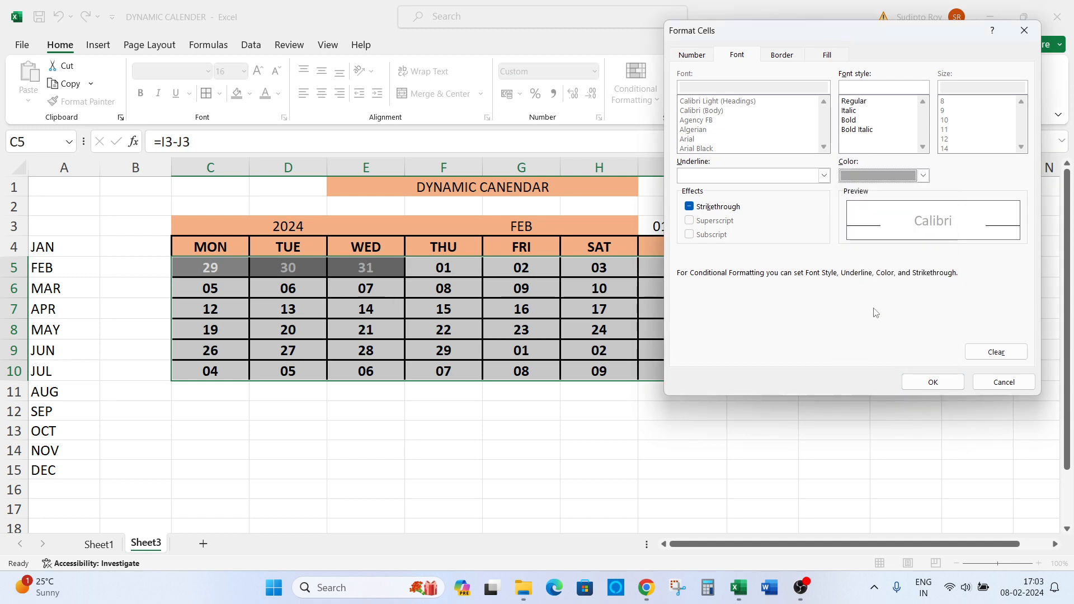
pyautogui.click(934, 380)
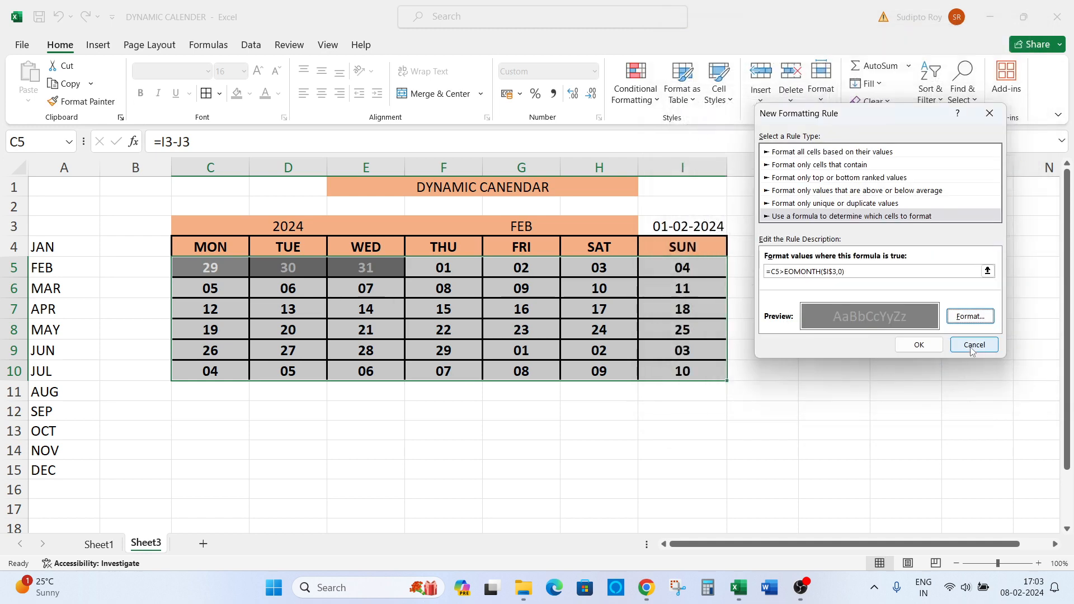
pyautogui.click(919, 345)
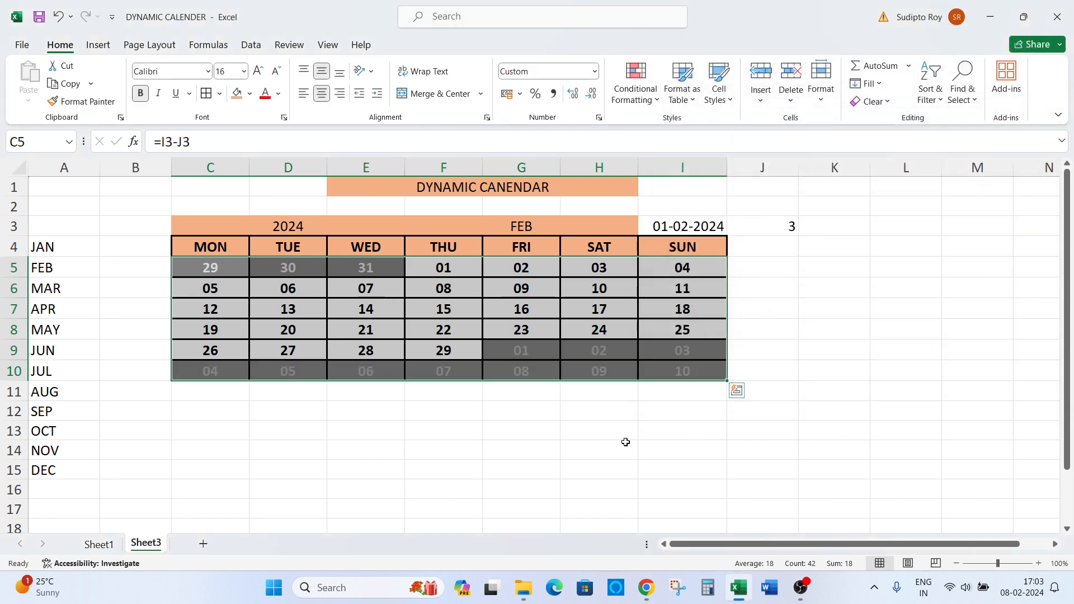
pyautogui.click(584, 443)
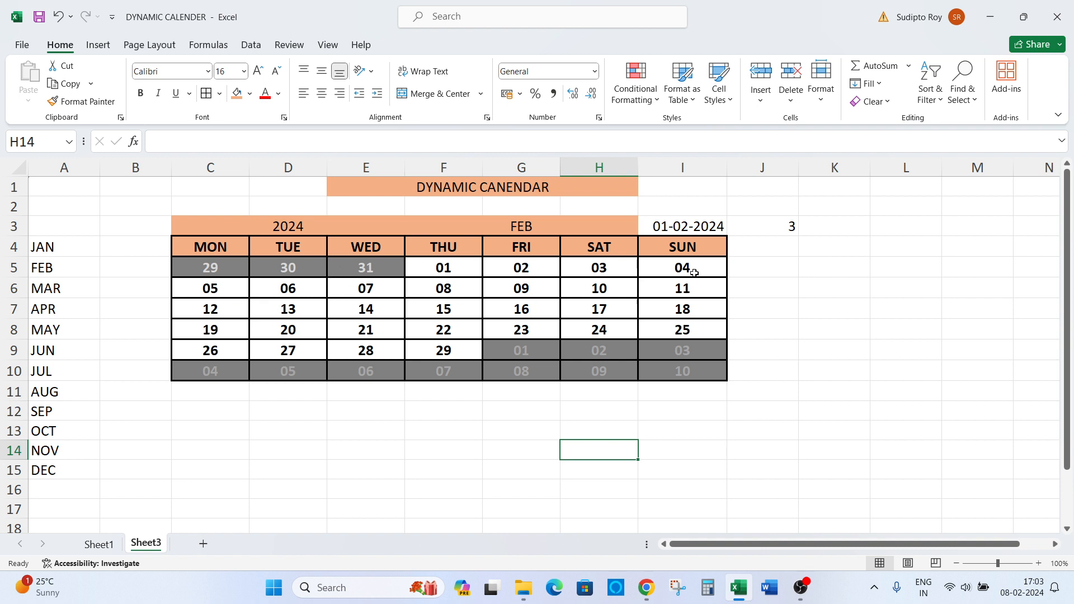
# Step: Test the calendar's lower year limit by setting the year in C3 on Sheet3 to 1900
pyautogui.click(703, 393)
pyautogui.click(531, 215)
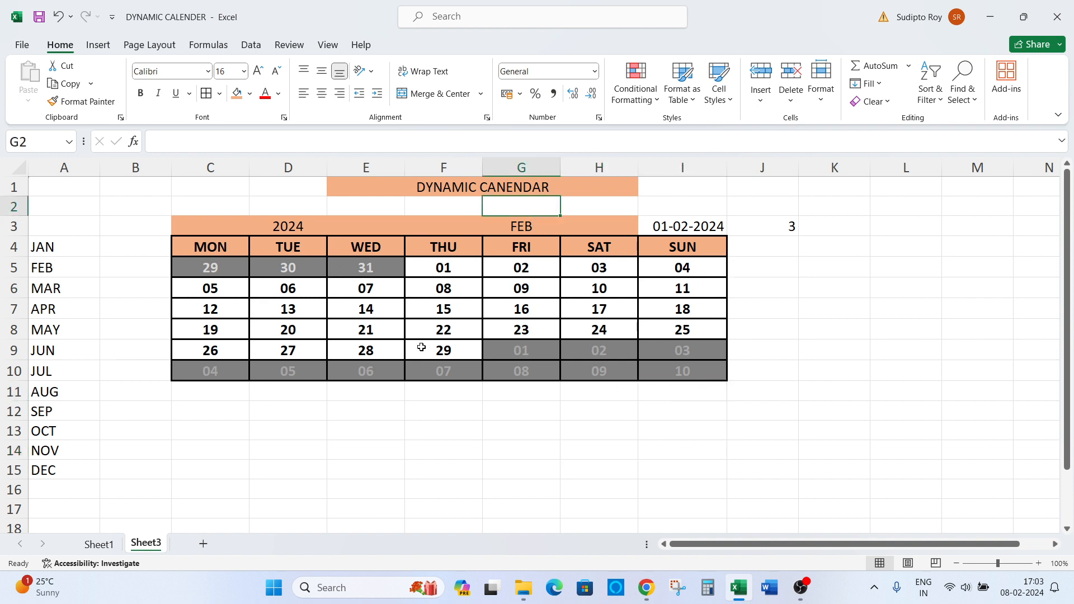
pyautogui.click(377, 231)
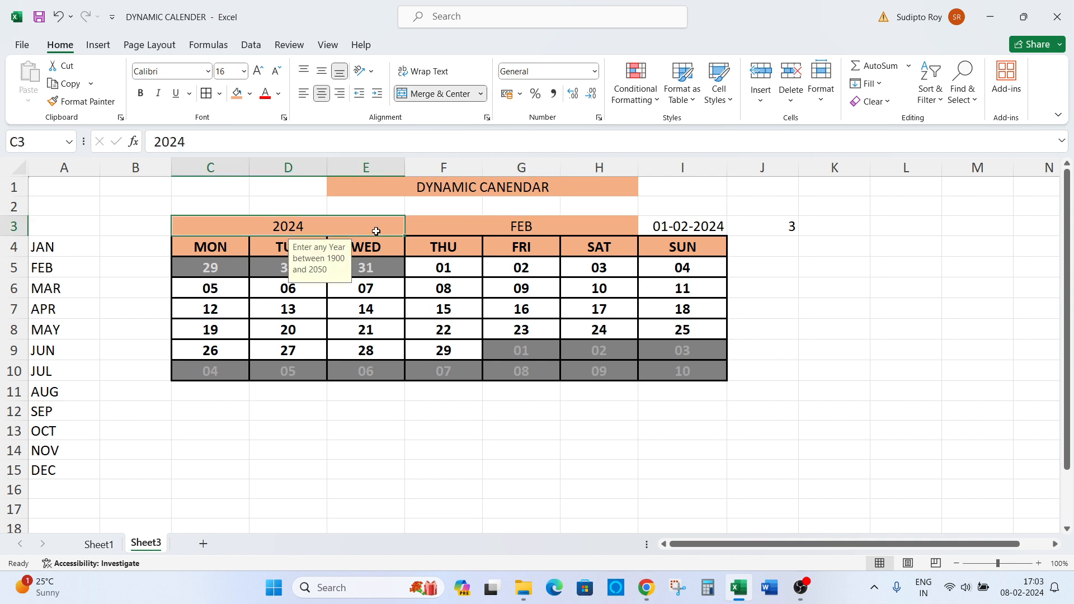
pyautogui.write('1900')
pyautogui.press('Return')
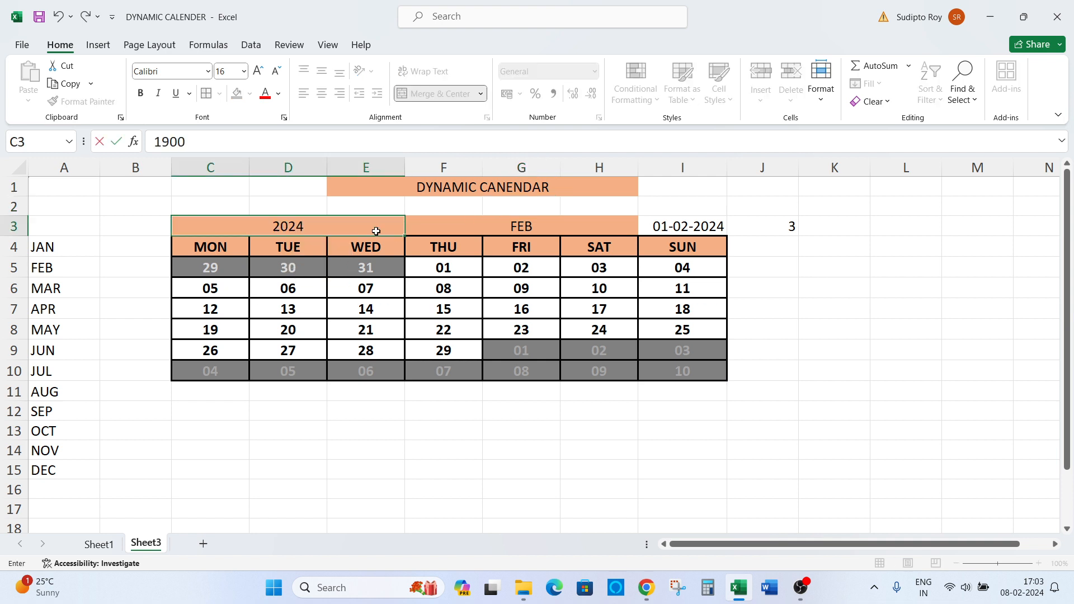
# Step: Test the calendar's upper year limit by setting the year in C3 to 2050
pyautogui.click(376, 231)
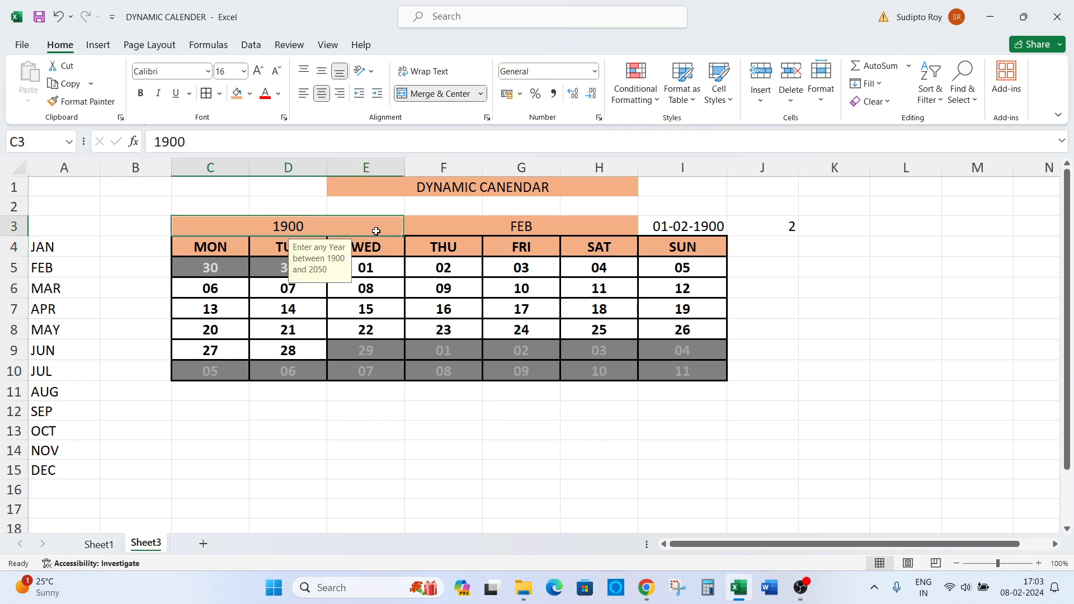
pyautogui.doubleClick(377, 231)
pyautogui.write('2050')
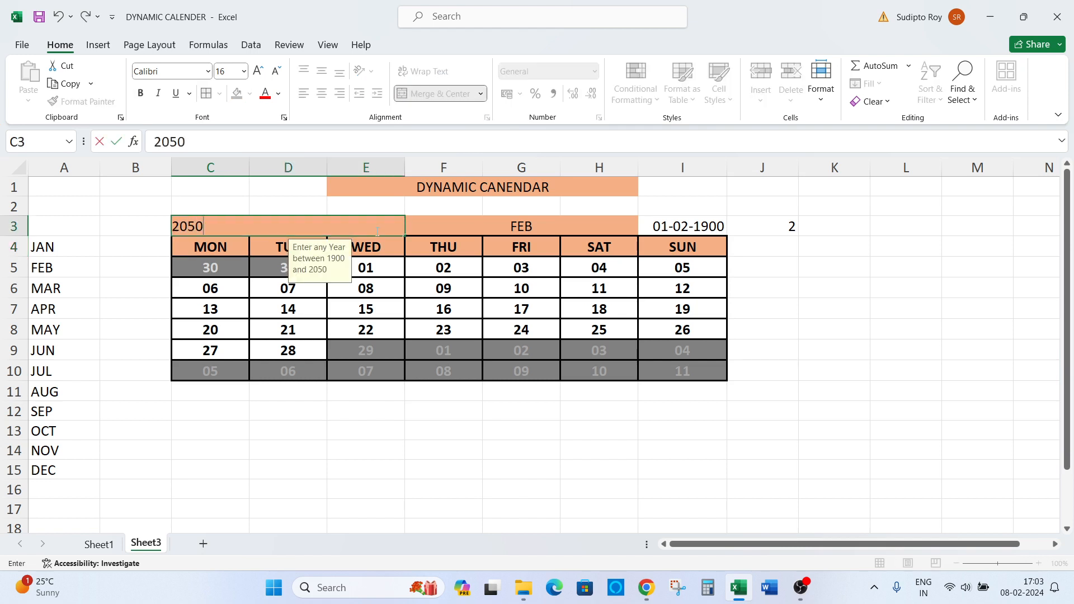
pyautogui.press('Return')
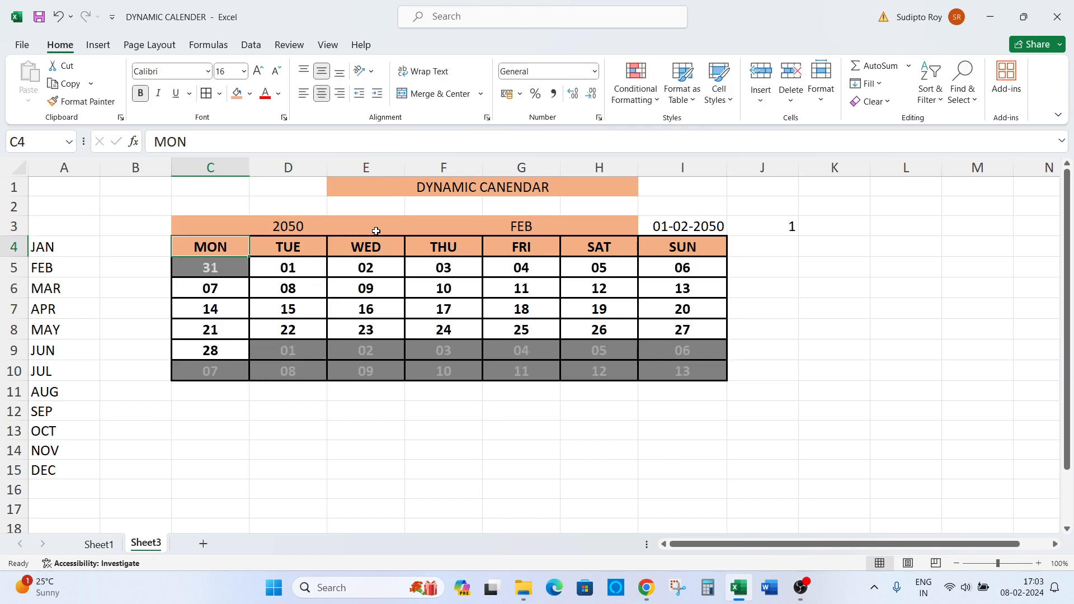
# Step: Set the calendar's year in C3 to 2024
pyautogui.click(377, 231)
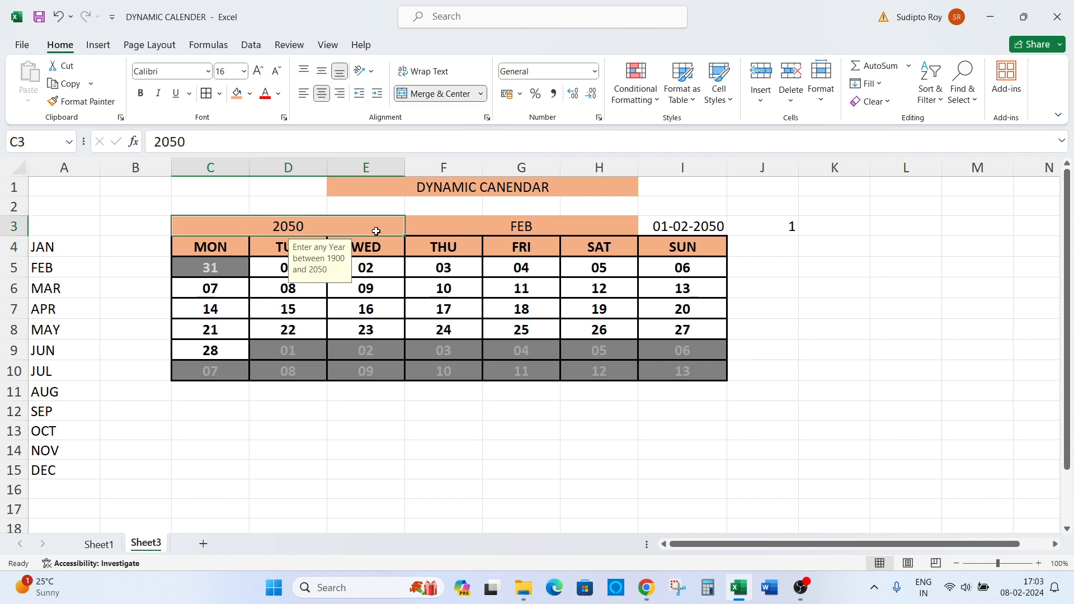
pyautogui.write('2024')
pyautogui.press('Return')
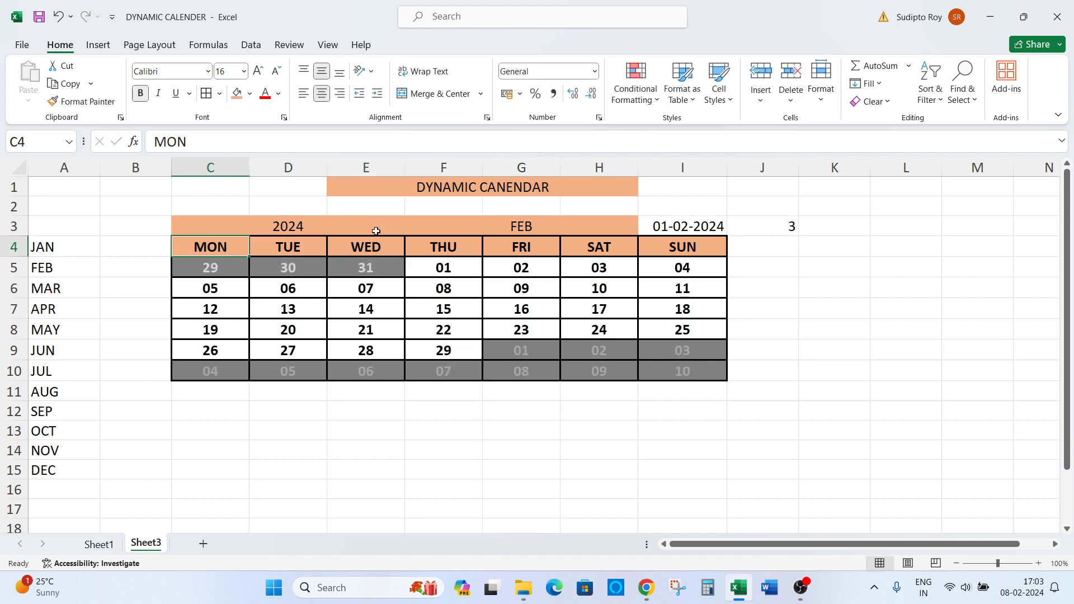
# Step: Choose JAN as the calendar's month in F3 to test the greyed-out dates
pyautogui.press('Down')
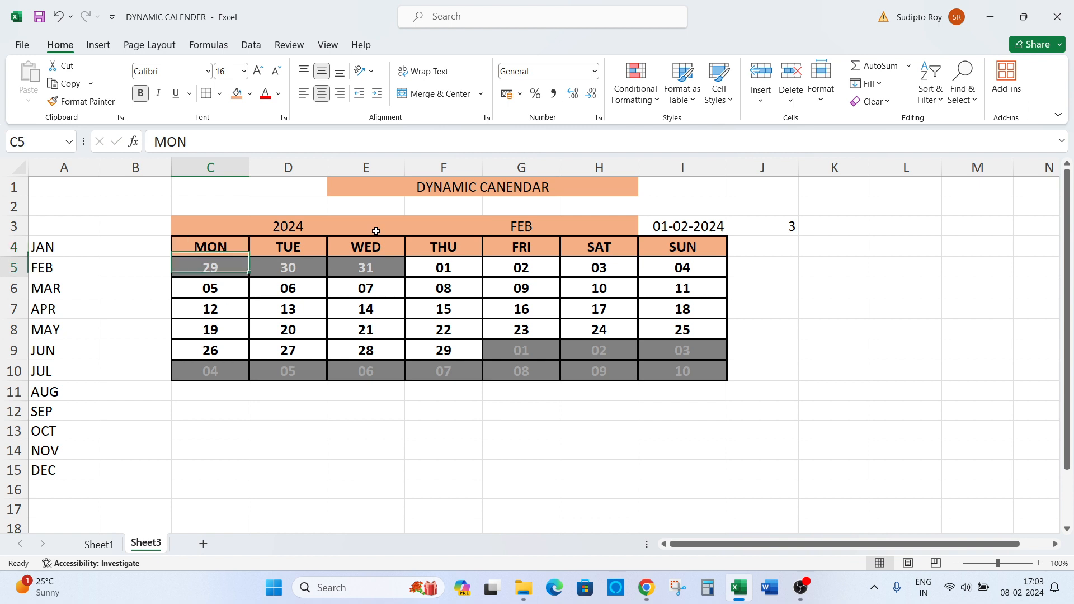
pyautogui.press('Down')
pyautogui.press('Right')
pyautogui.press('Right')
pyautogui.press('Right')
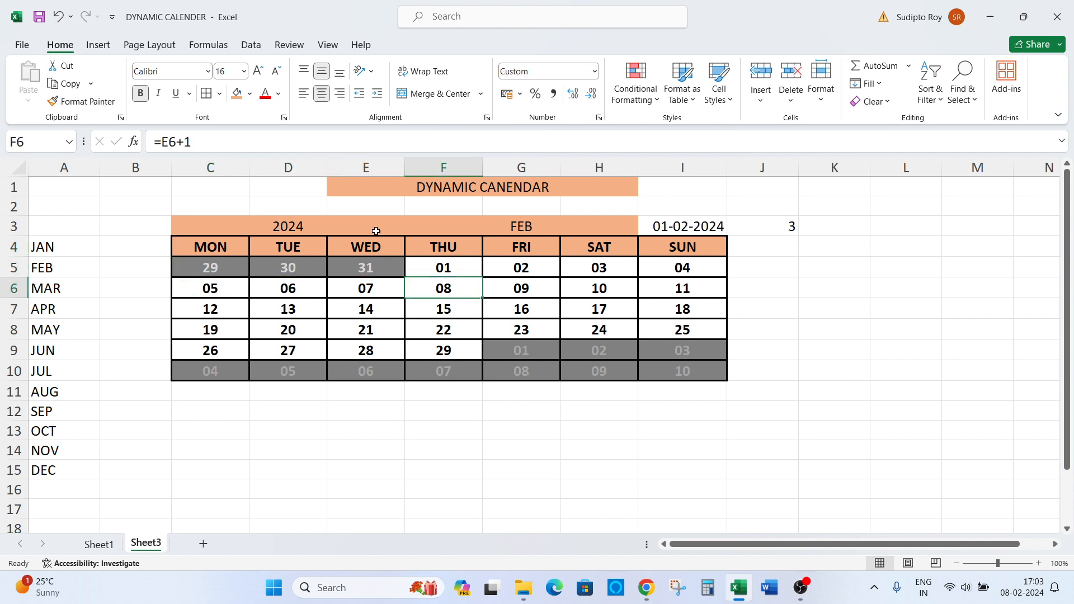
pyautogui.press('Up')
pyautogui.press('Up')
pyautogui.press('Left')
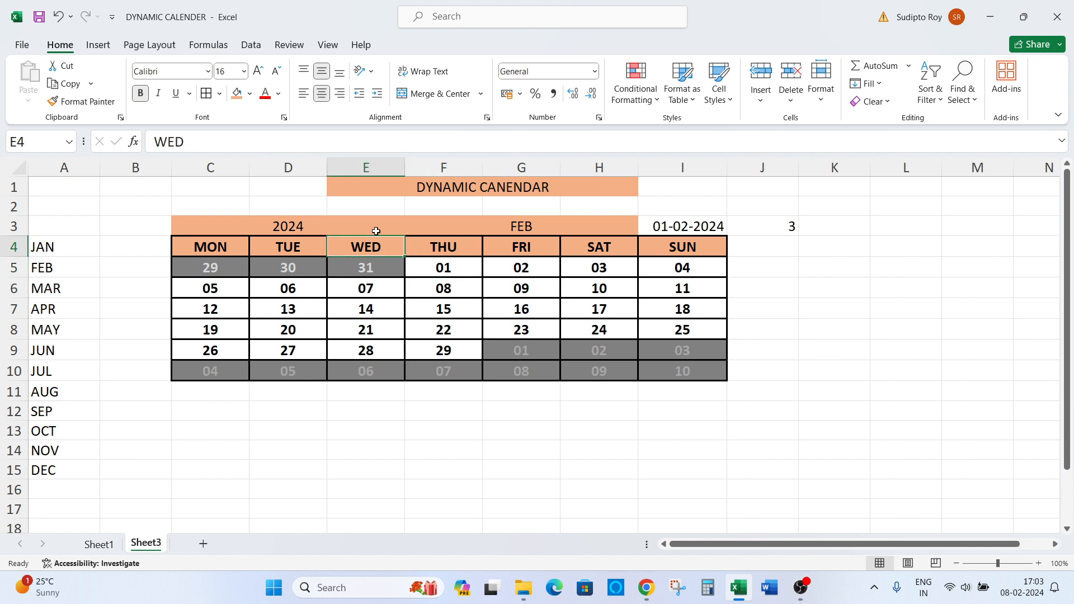
pyautogui.press('Up')
pyautogui.press('Right')
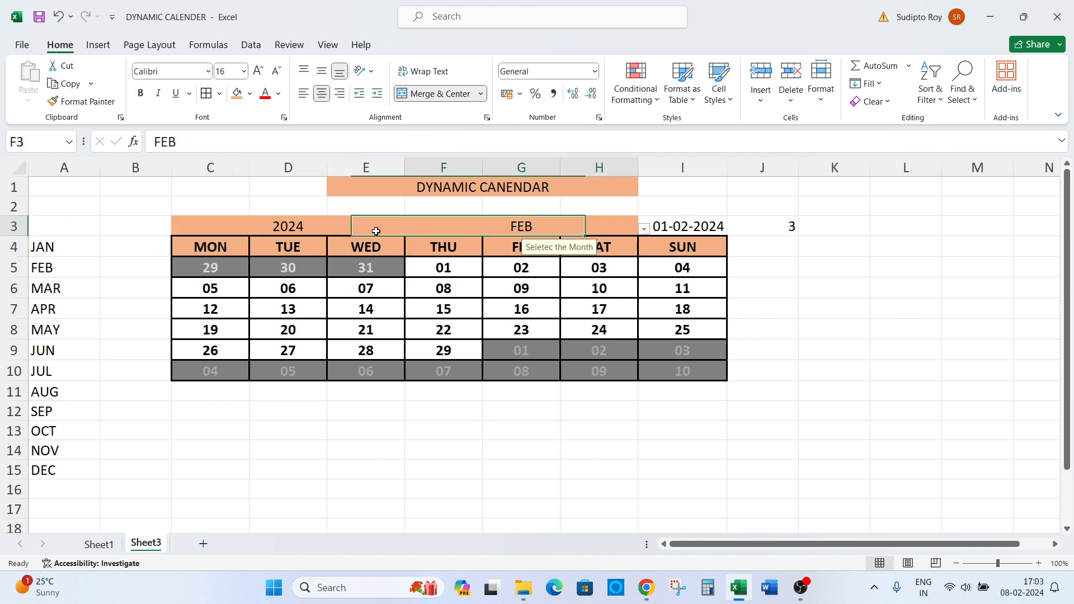
pyautogui.hotkey('alt', 'Down')
pyautogui.press('Up')
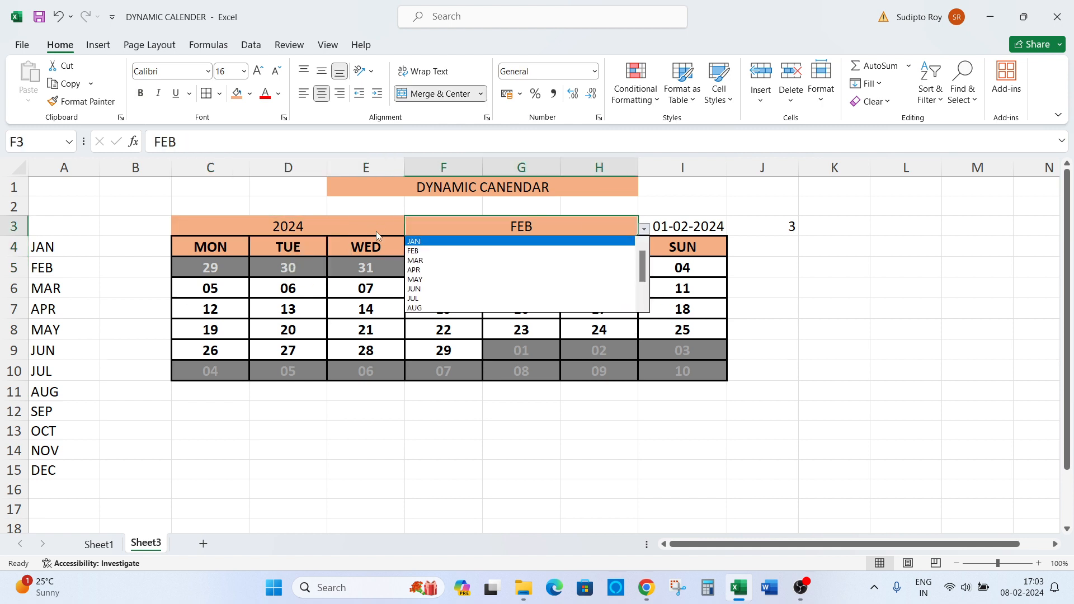
pyautogui.press('Return')
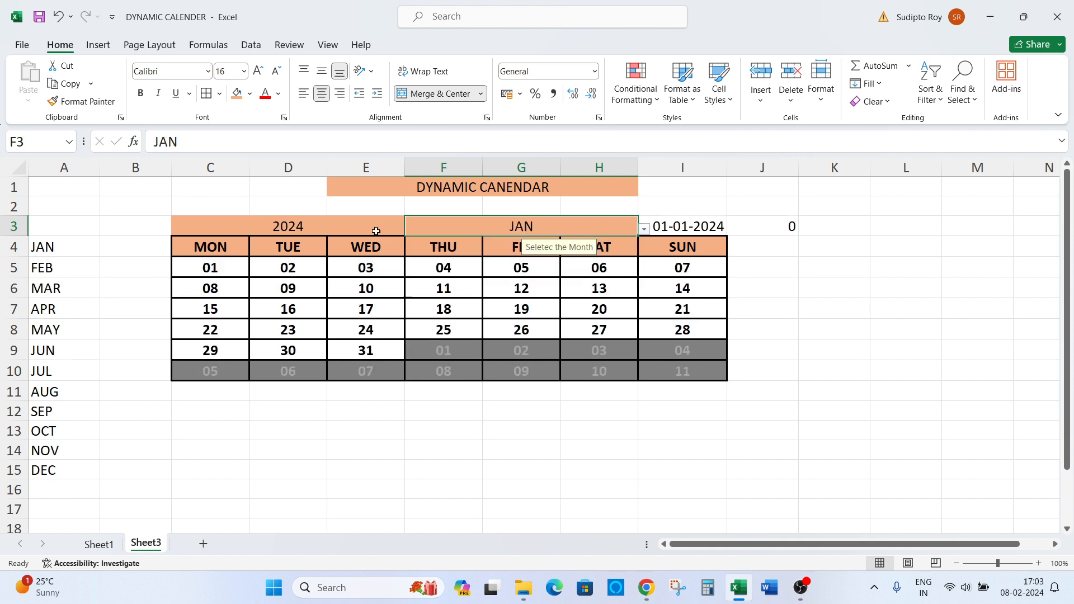
# Step: Examine the dates in the first week of the January 2024 calendar in row 5
pyautogui.press('Down')
pyautogui.press('Left')
pyautogui.press('Left')
pyautogui.press('Down')
pyautogui.press('Left')
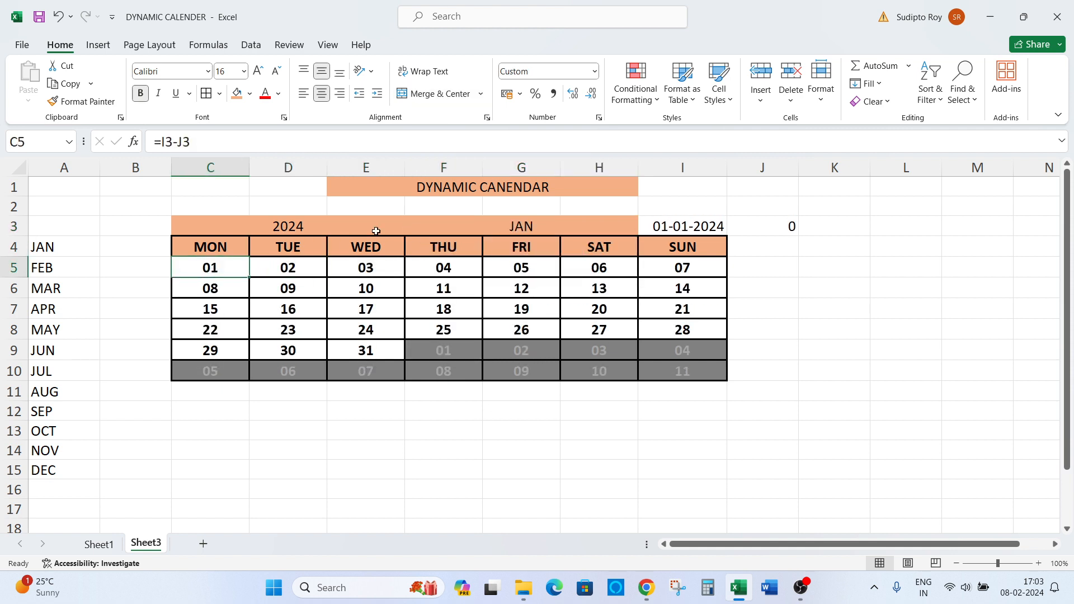
pyautogui.press('Right')
pyautogui.press('Right')
pyautogui.press('Right')
pyautogui.press('Right')
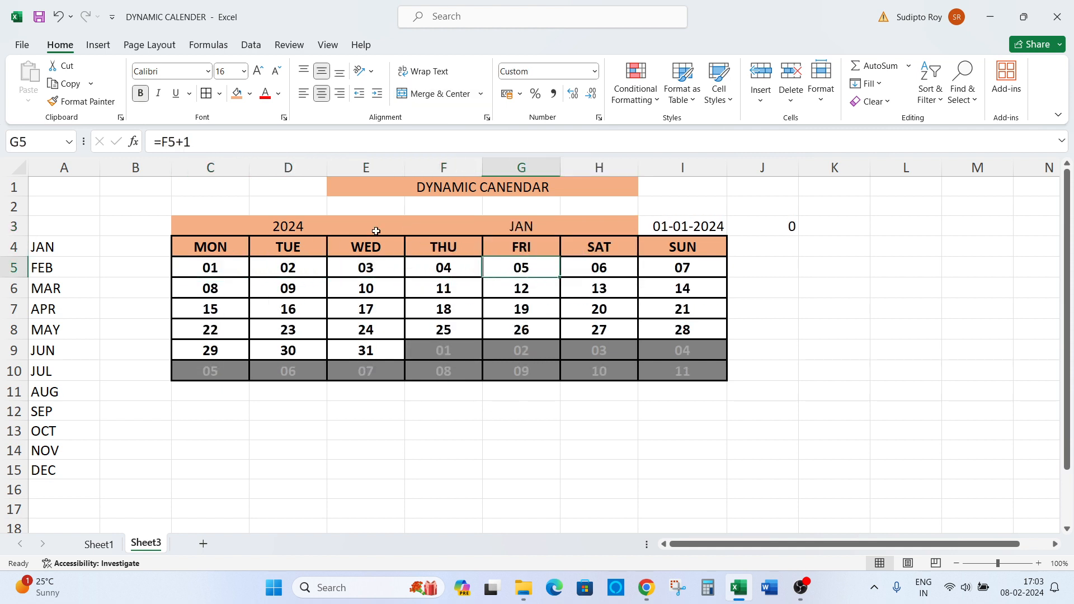
# Step: Choose FEB as the calendar's month in F3
pyautogui.press('Up')
pyautogui.press('Up')
pyautogui.hotkey('alt', 'Down')
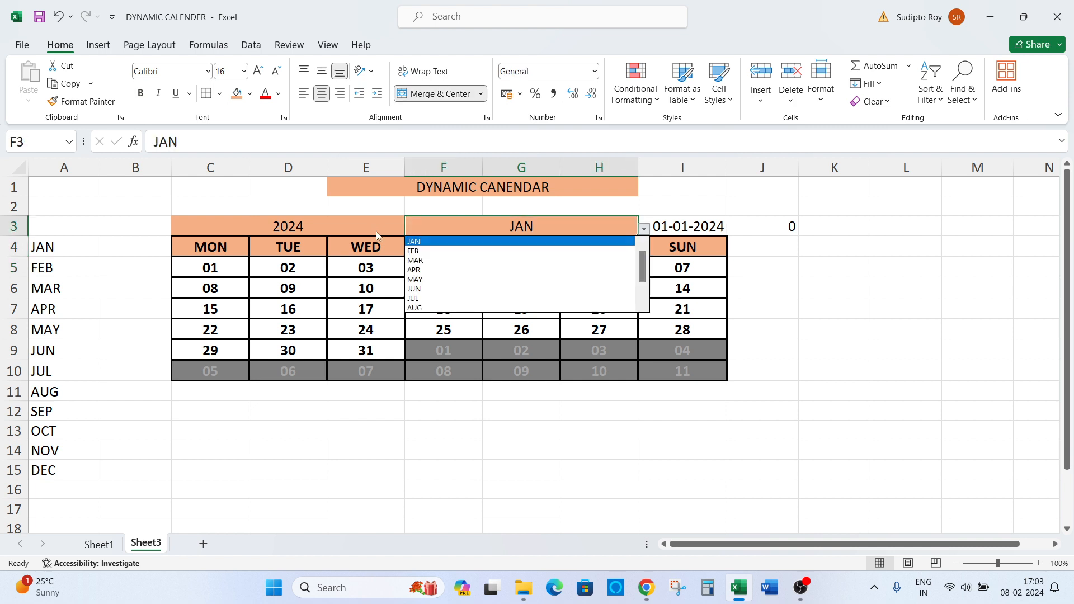
pyautogui.press('Down')
pyautogui.press('Down')
pyautogui.press('Down')
pyautogui.press('Down')
pyautogui.press('Down')
pyautogui.press('Down')
pyautogui.press('Down')
pyautogui.press('Down')
pyautogui.press('Down')
pyautogui.press('Down')
pyautogui.press('Down')
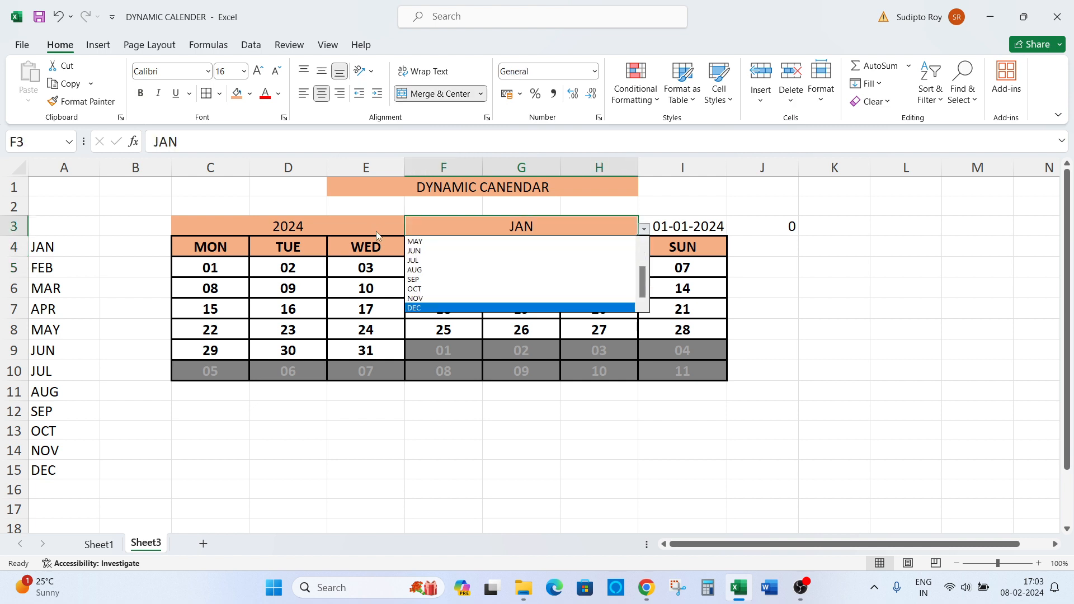
pyautogui.press('Home')
pyautogui.press('Down')
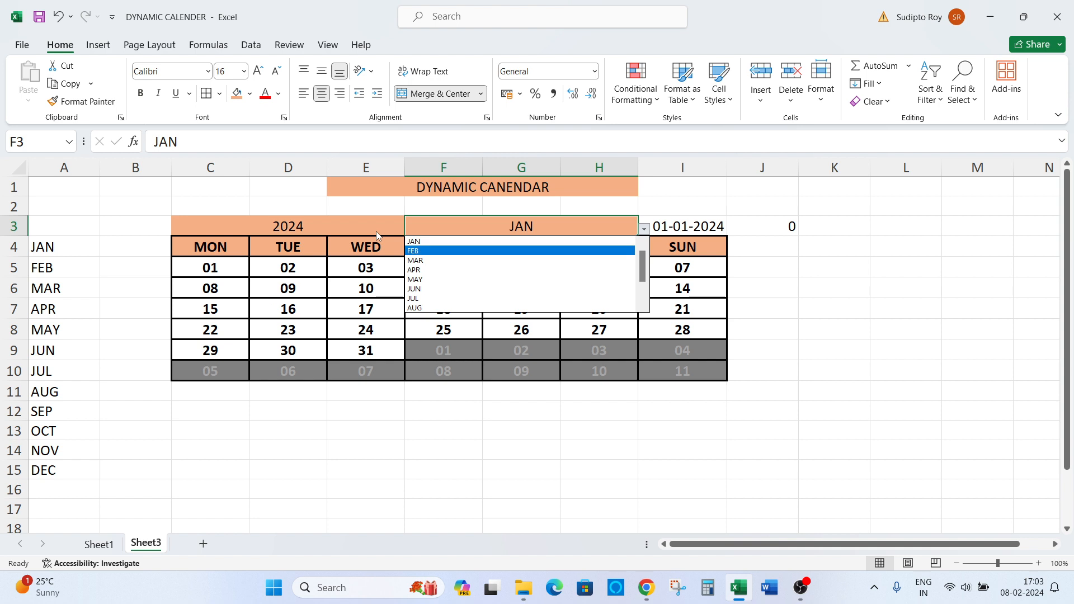
pyautogui.press('Return')
# Step: Examine the February 2024 calendar's dates, including the grey days before the month starts and its last week
pyautogui.press('Down')
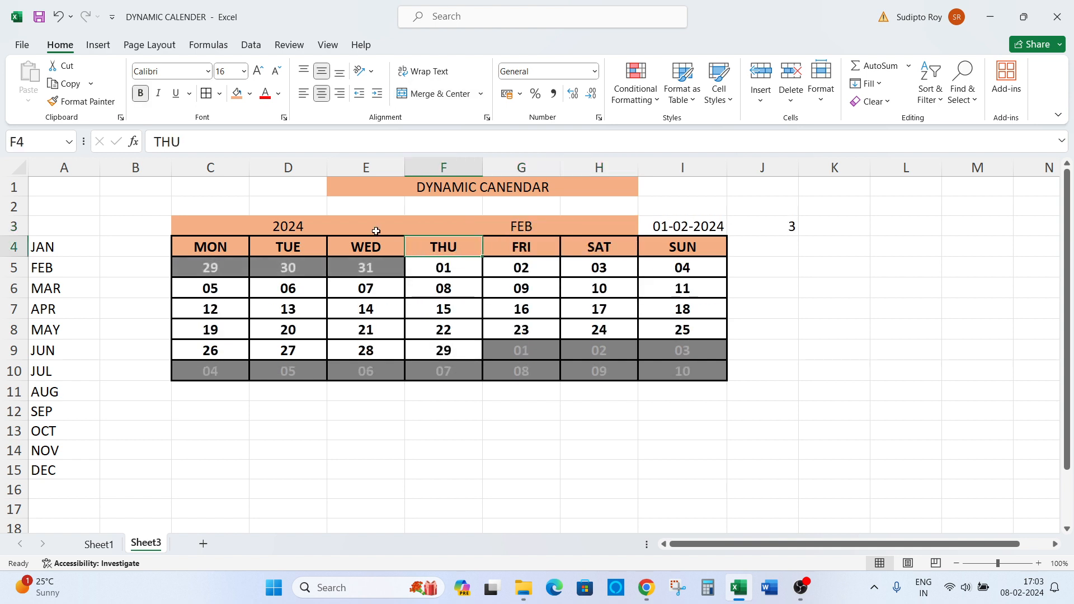
pyautogui.press('Left')
pyautogui.press('Left')
pyautogui.press('Down')
pyautogui.press('Left')
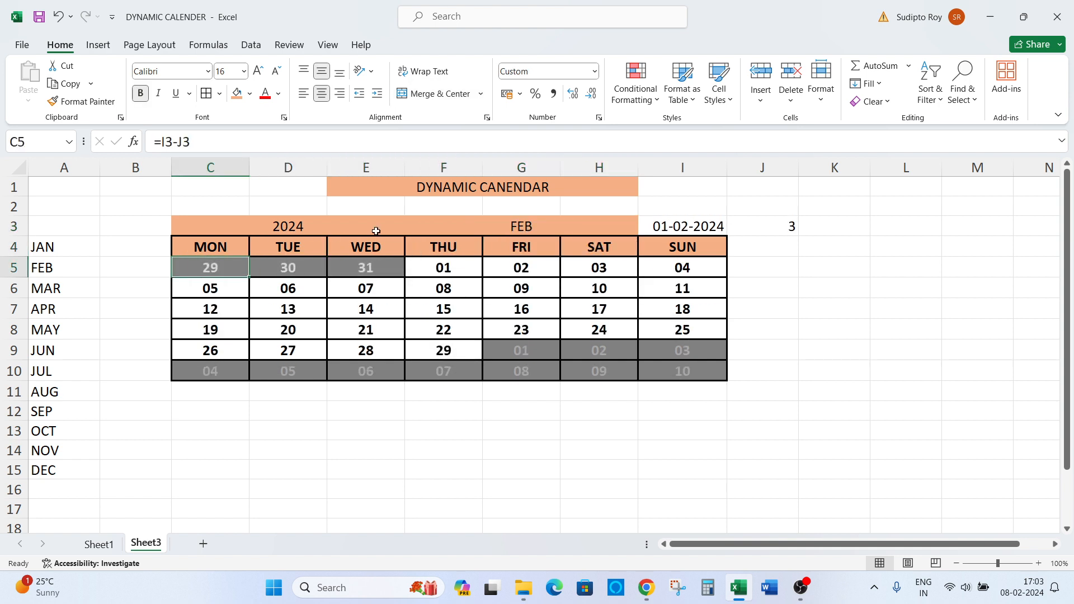
pyautogui.press('Down')
pyautogui.press('Down')
pyautogui.press('Down')
pyautogui.press('Down')
pyautogui.press('Right')
pyautogui.press('Right')
pyautogui.press('Up')
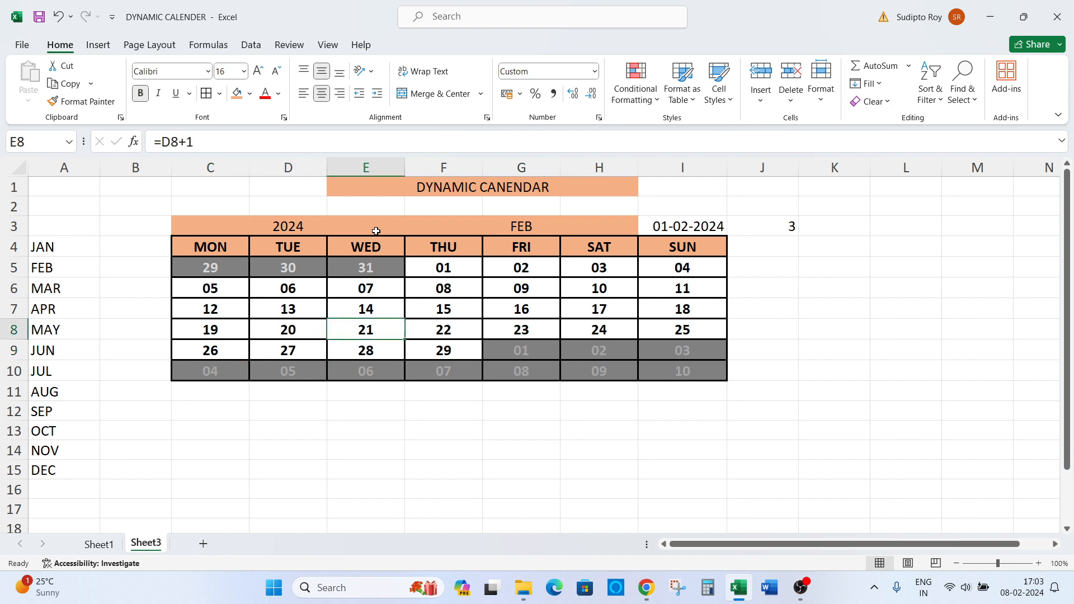
pyautogui.press('Up')
pyautogui.press('Up')
pyautogui.press('Up')
pyautogui.press('Up')
pyautogui.press('Up')
pyautogui.press('Right')
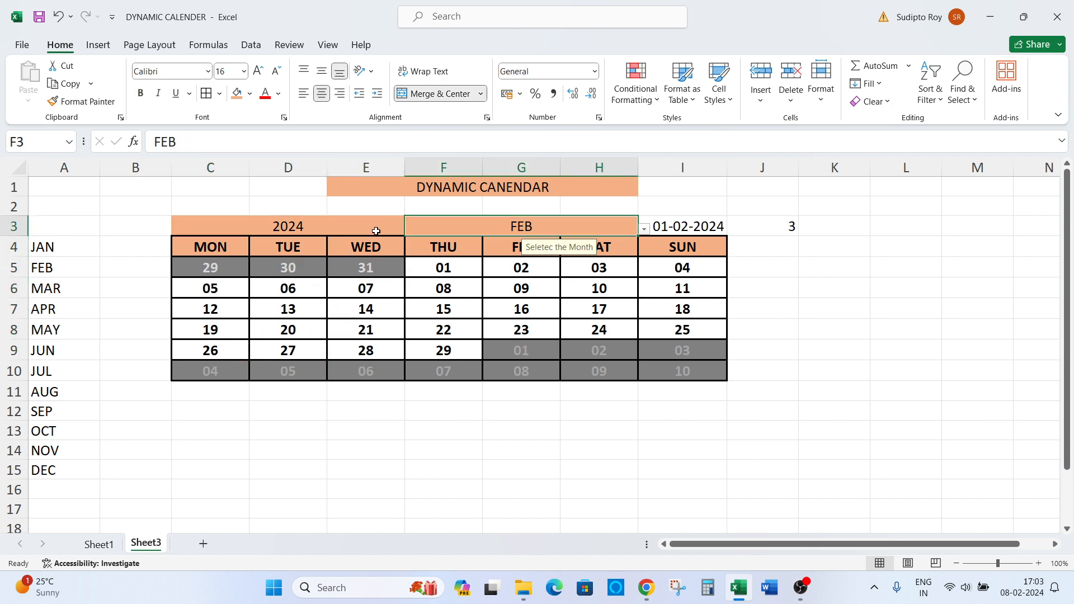
# Step: Select the calendar dates C5:I10 and open the manager for their conditional formatting rules
pyautogui.press('Down')
pyautogui.press('Down')
pyautogui.press('Left')
pyautogui.press('Left')
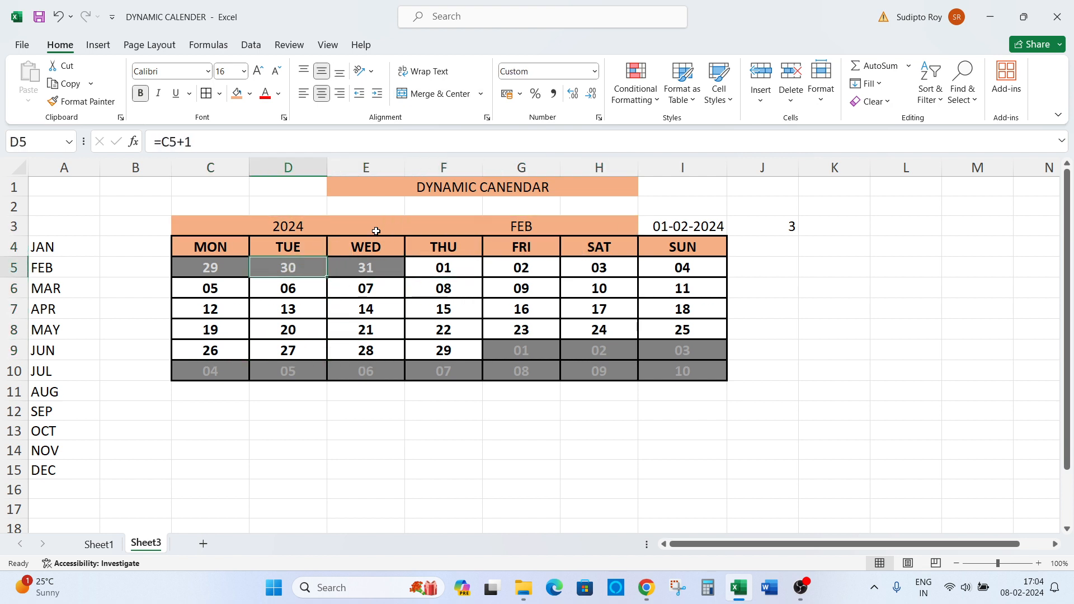
pyautogui.press('Left')
pyautogui.hotkey('shift', 'Right')
pyautogui.hotkey('shift', 'Right')
pyautogui.hotkey('shift', 'Right')
pyautogui.hotkey('shift', 'Right')
pyautogui.hotkey('shift', 'Right')
pyautogui.hotkey('shift', 'Right')
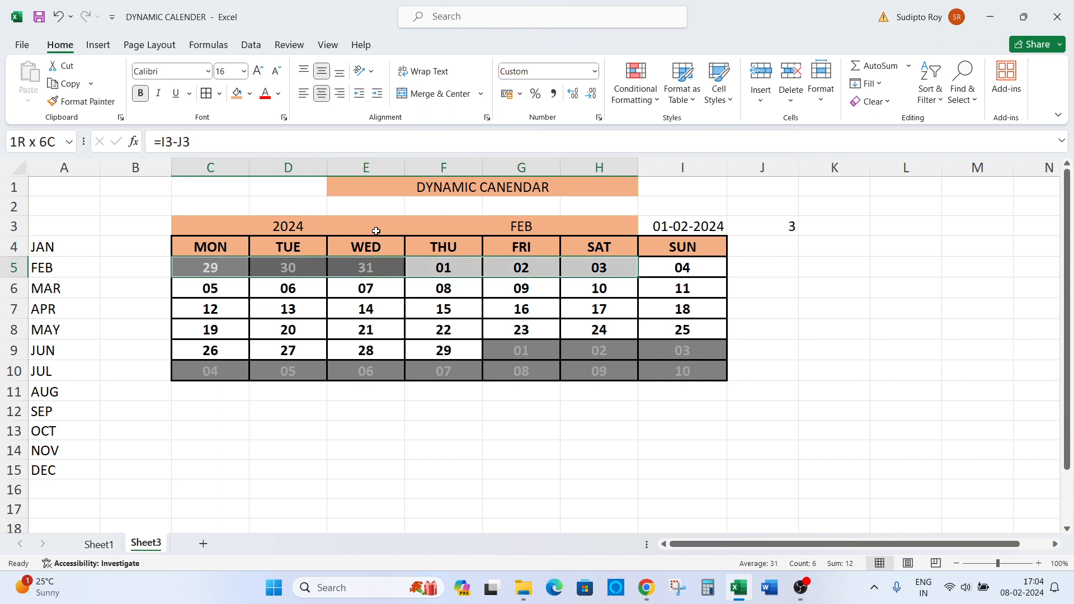
pyautogui.hotkey('shift', 'Down')
pyautogui.hotkey('shift', 'Down')
pyautogui.hotkey('shift', 'Down')
pyautogui.hotkey('shift', 'Down')
pyautogui.hotkey('shift', 'Down')
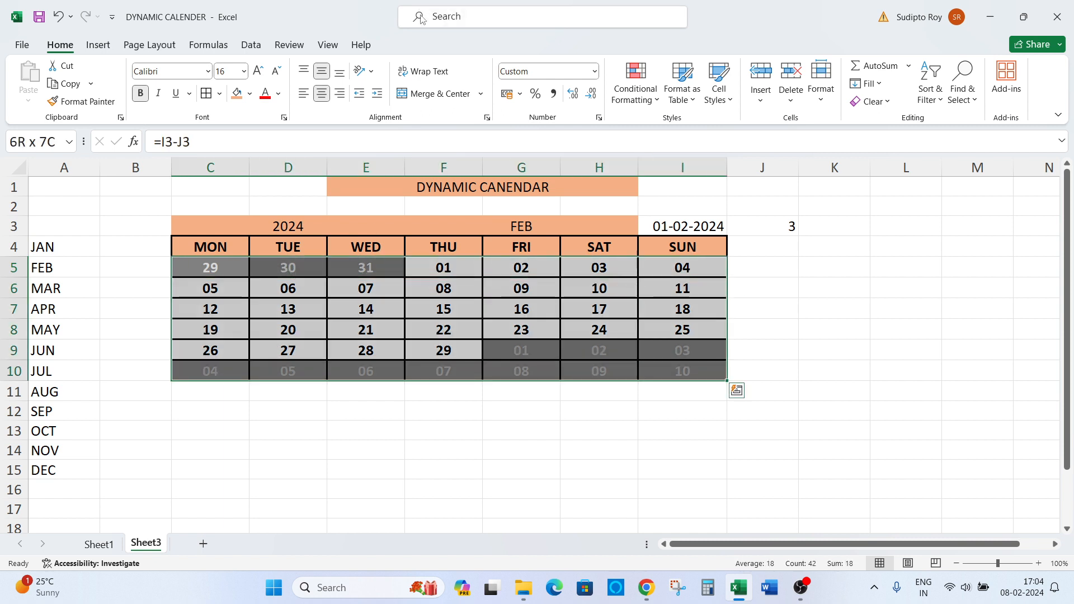
pyautogui.click(636, 89)
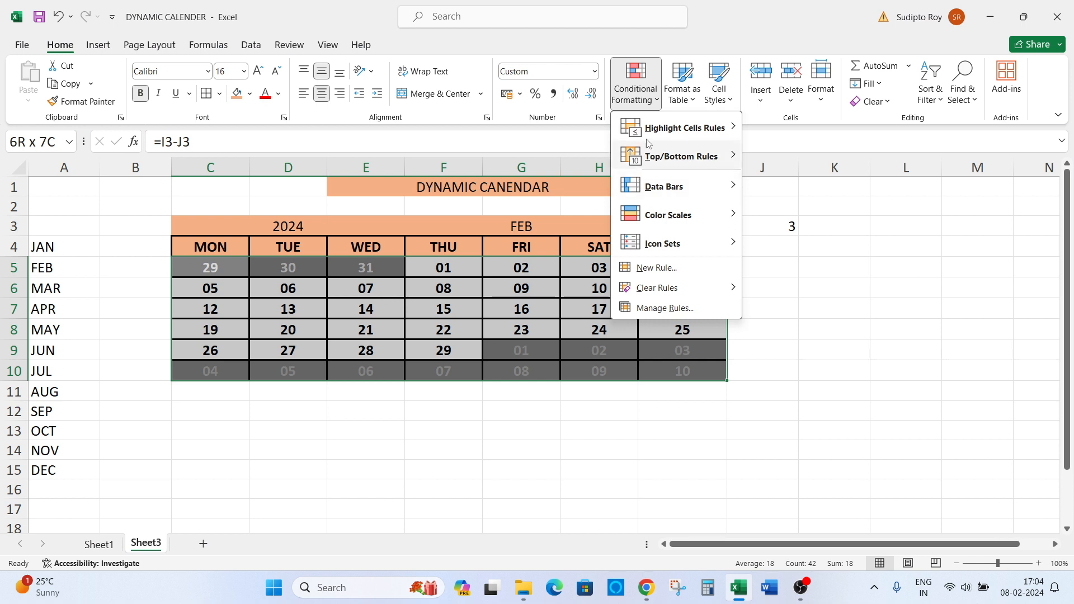
pyautogui.click(666, 307)
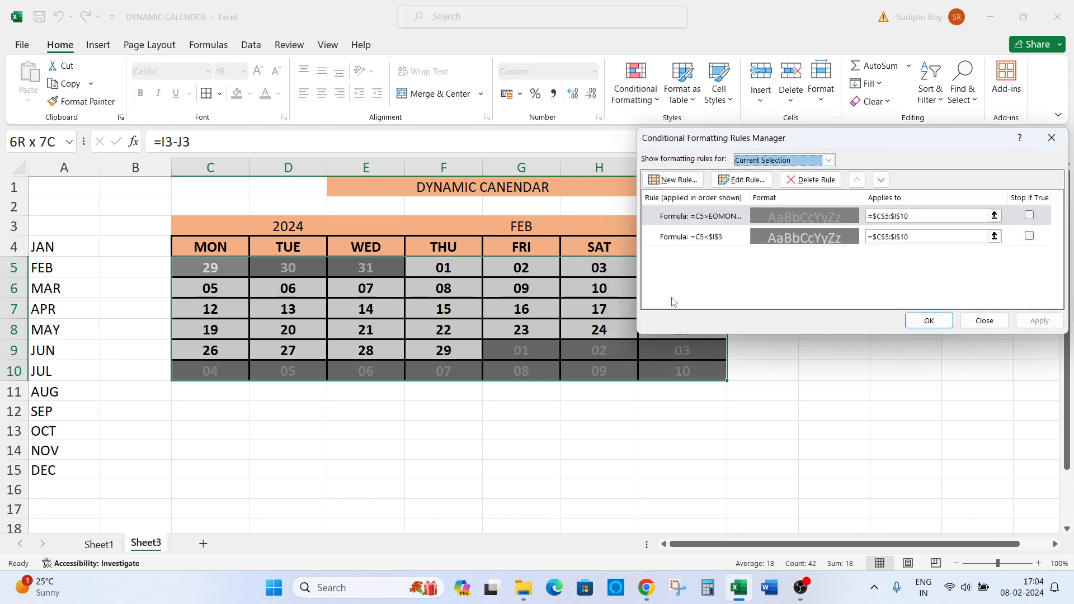
# Step: Review the formula and format of the =C5<$I$3 rule, leaving them as they are
pyautogui.click(719, 238)
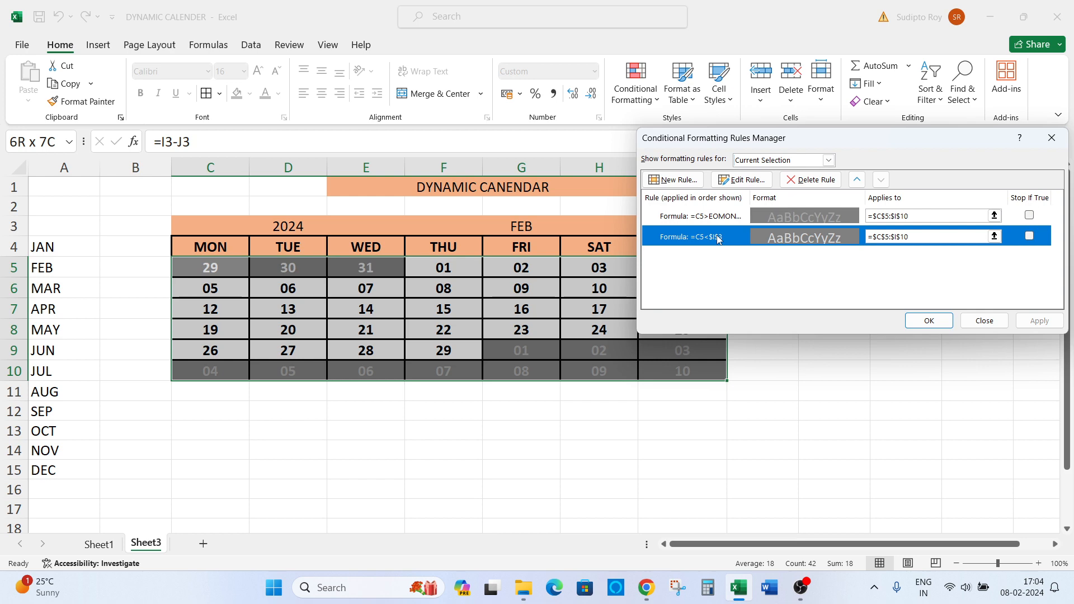
pyautogui.click(753, 184)
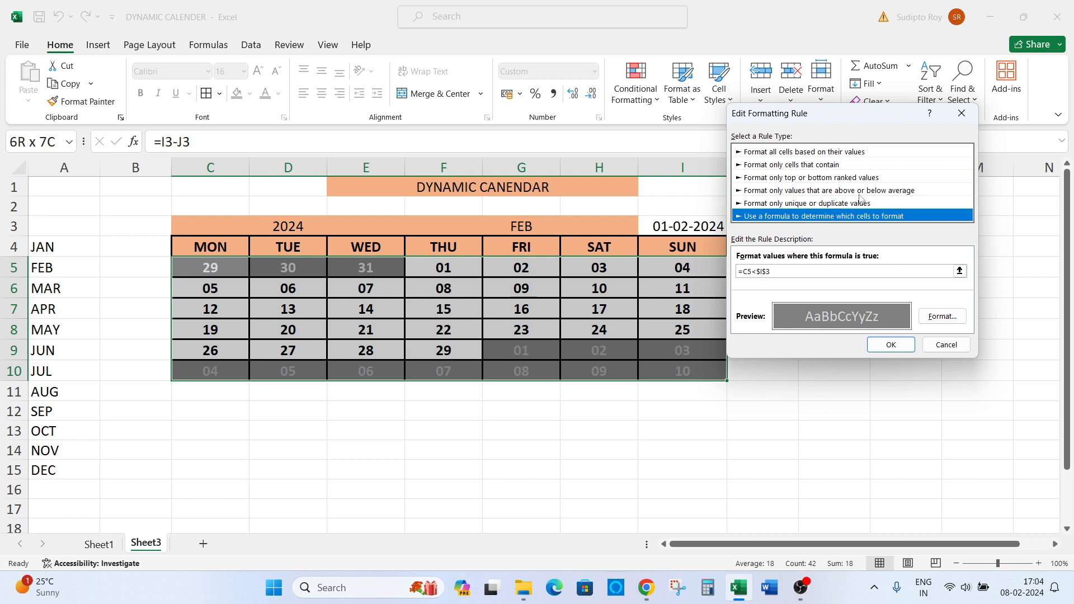
pyautogui.moveTo(844, 120); pyautogui.dragTo(968, 125)
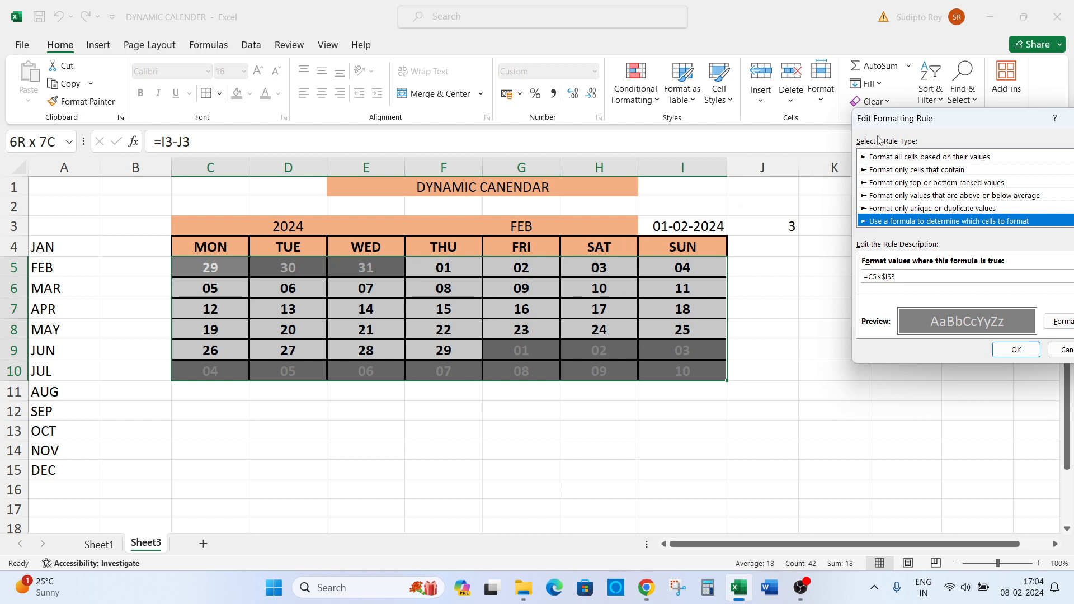
pyautogui.moveTo(907, 120); pyautogui.dragTo(843, 129)
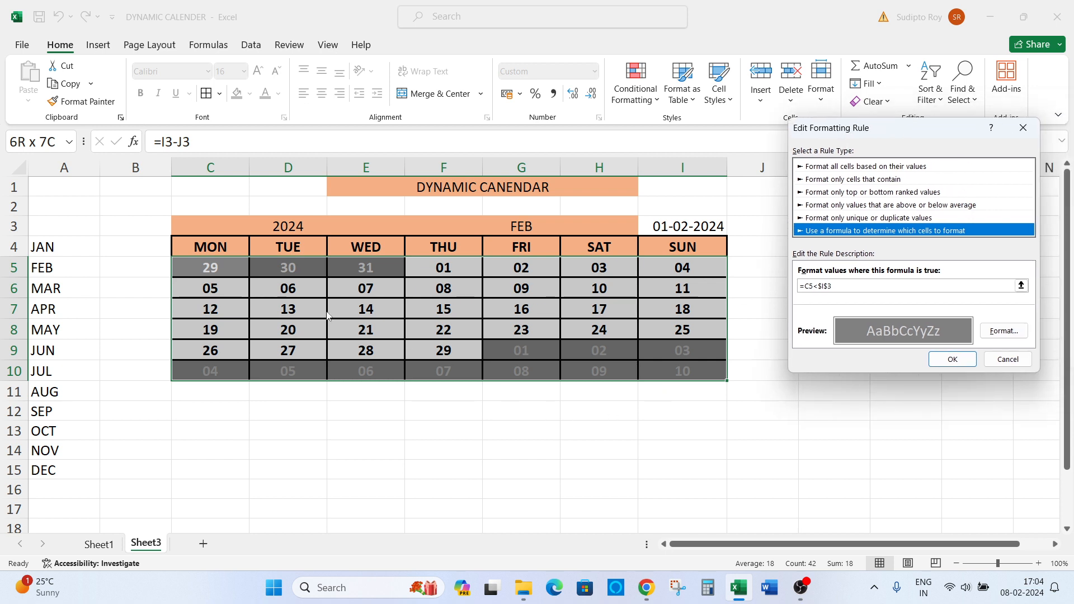
pyautogui.click(953, 359)
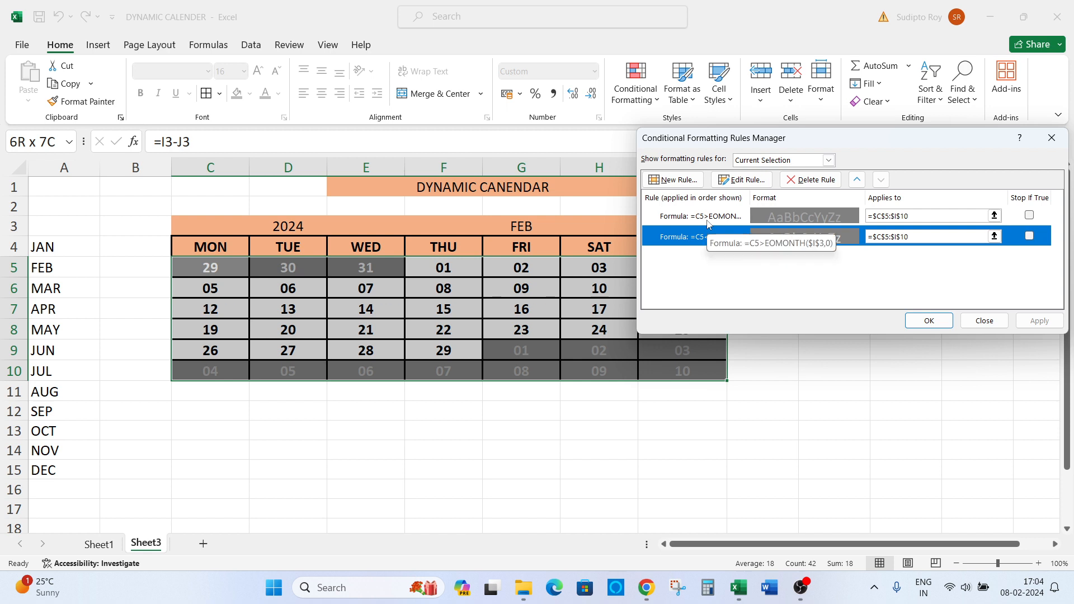
# Step: Review the formula and format of the =C5>EOMONTH($I$3,0) rule and close the rules manager, leaving the rules as they are
pyautogui.click(732, 217)
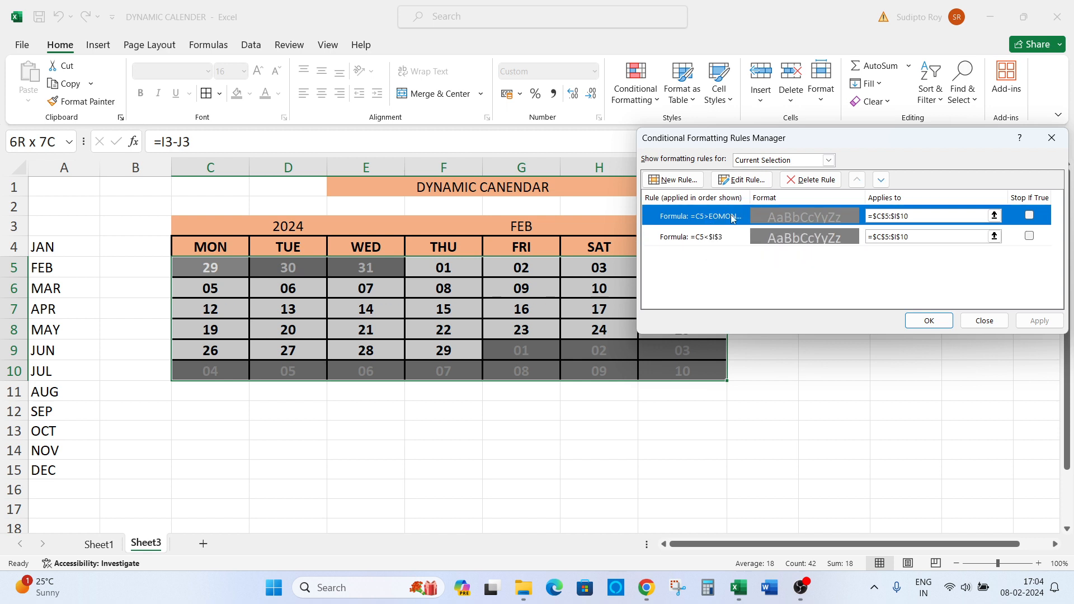
pyautogui.click(755, 181)
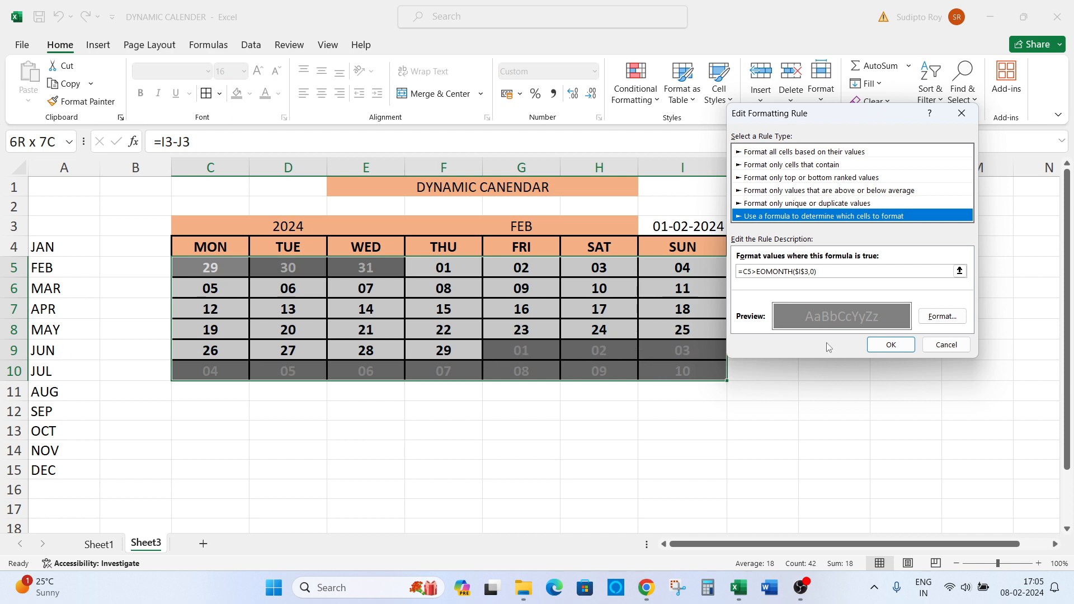
pyautogui.click(890, 345)
pyautogui.click(1035, 320)
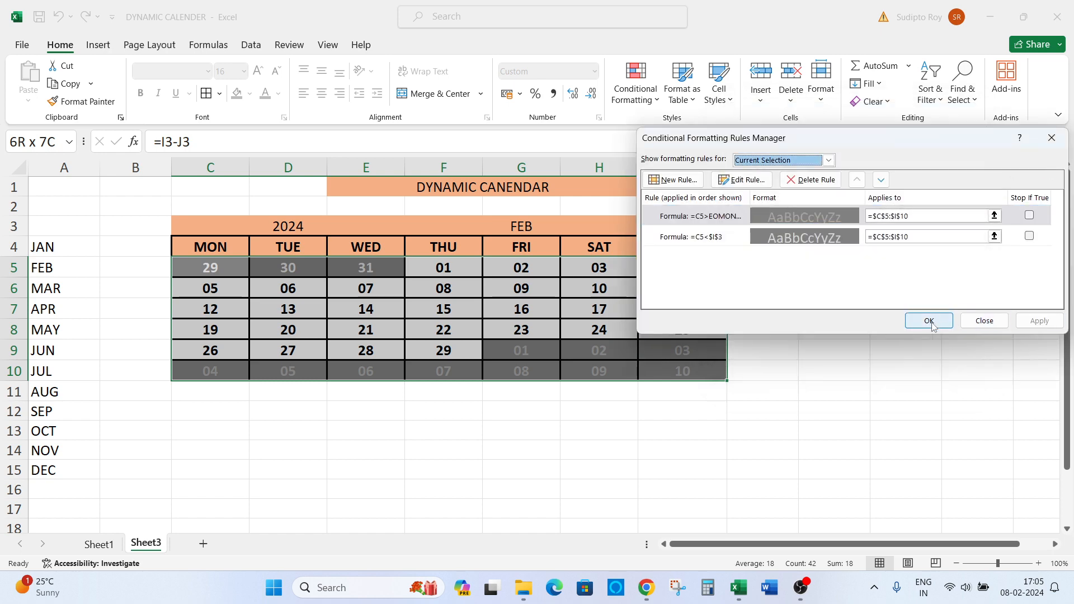
pyautogui.click(928, 319)
pyautogui.click(695, 362)
# Step: Choose DEC as the calendar's month in F3
pyautogui.click(676, 224)
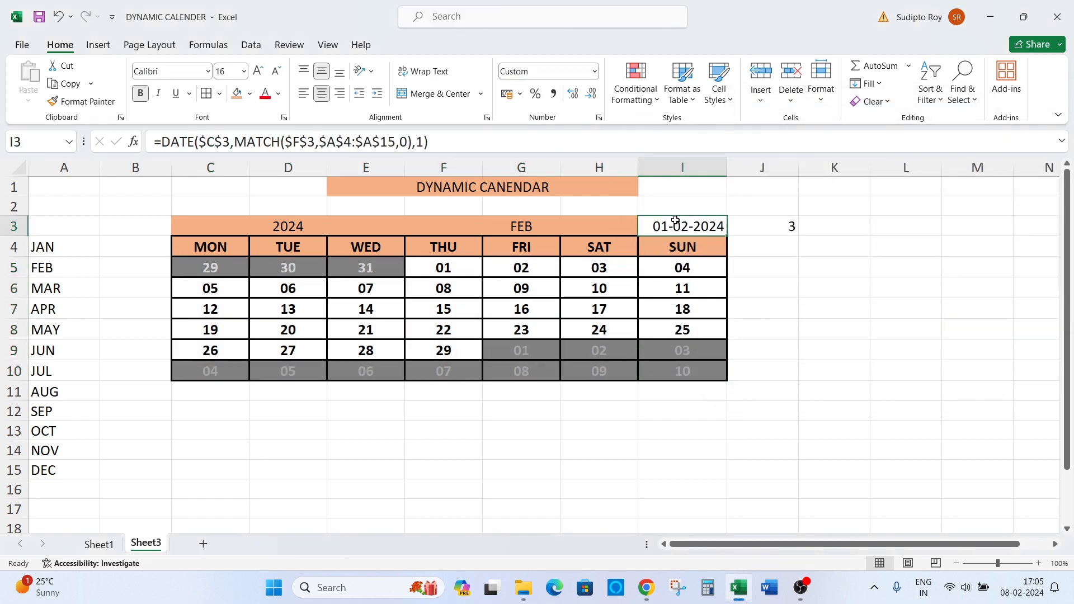
pyautogui.press('Left')
pyautogui.press('Left')
pyautogui.press('Left')
pyautogui.press('Left')
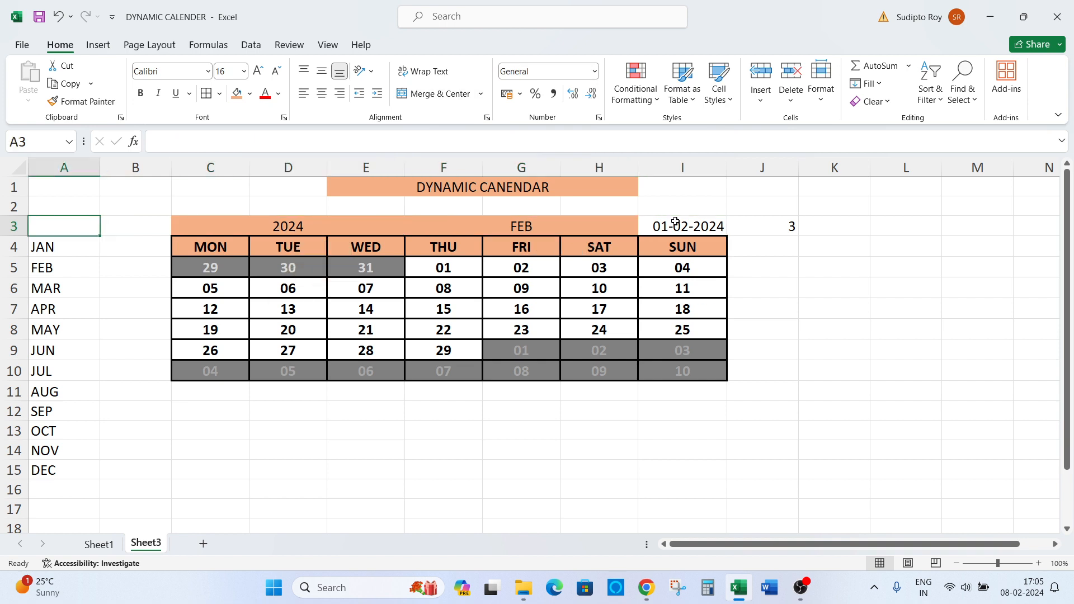
pyautogui.press('Right')
pyautogui.press('Right')
pyautogui.press('Right')
pyautogui.hotkey('alt', 'Down')
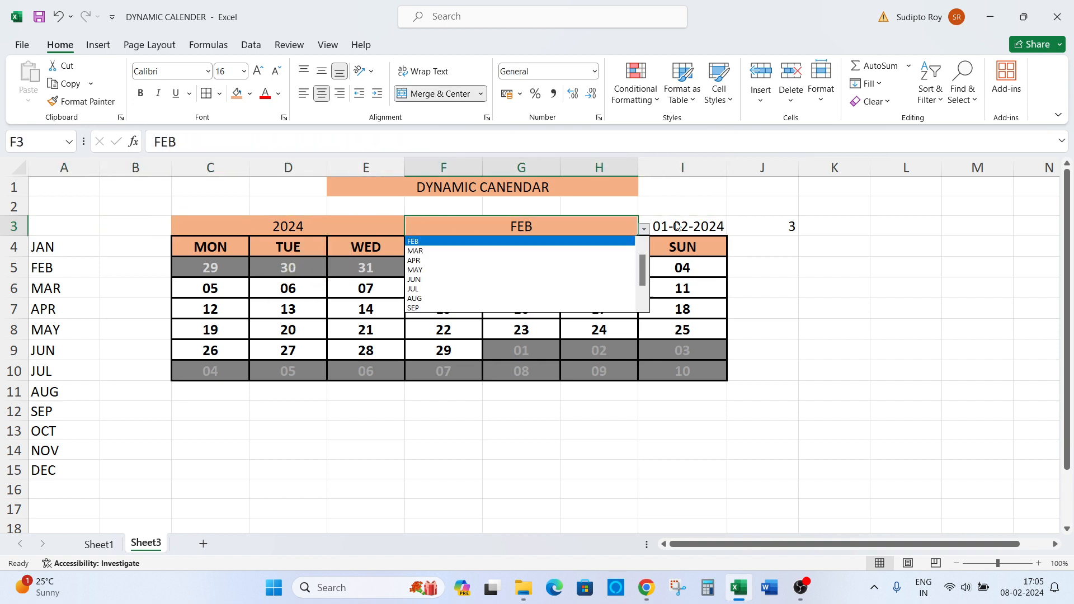
pyautogui.press('Down')
pyautogui.press('Down')
pyautogui.press('Down')
pyautogui.press('Down')
pyautogui.press('Down')
pyautogui.press('Up')
pyautogui.press('Up')
pyautogui.press('Up')
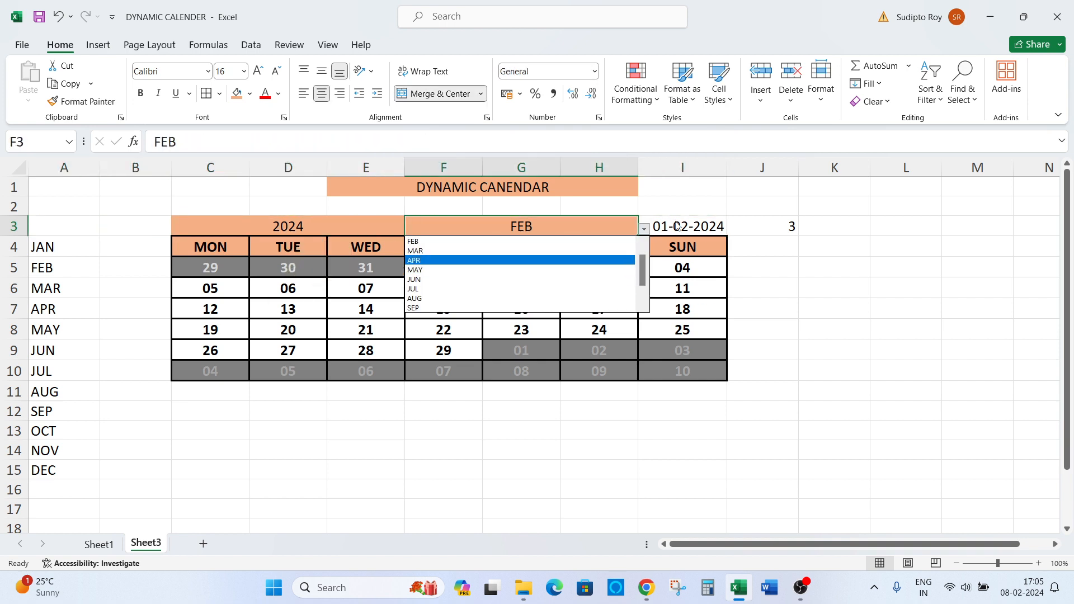
pyautogui.press('Down')
pyautogui.press('Down')
pyautogui.press('Down')
pyautogui.press('Down')
pyautogui.press('Down')
pyautogui.press('Down')
pyautogui.press('Down')
pyautogui.press('Down')
pyautogui.press('Return')
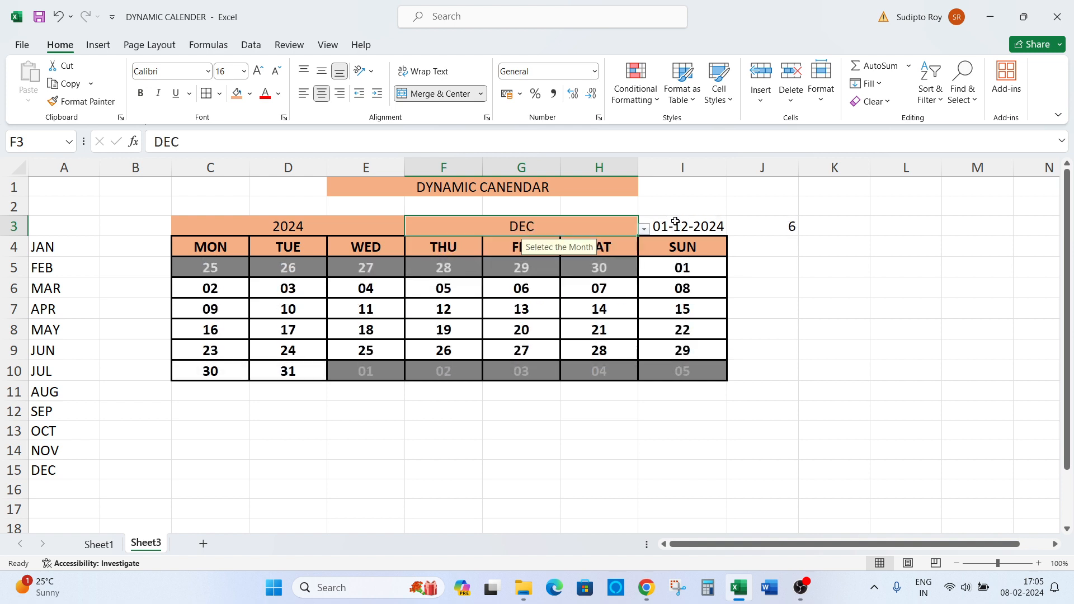
# Step: Examine the December 2024 calendar's dates and the greying of days outside the month
pyautogui.press('Left')
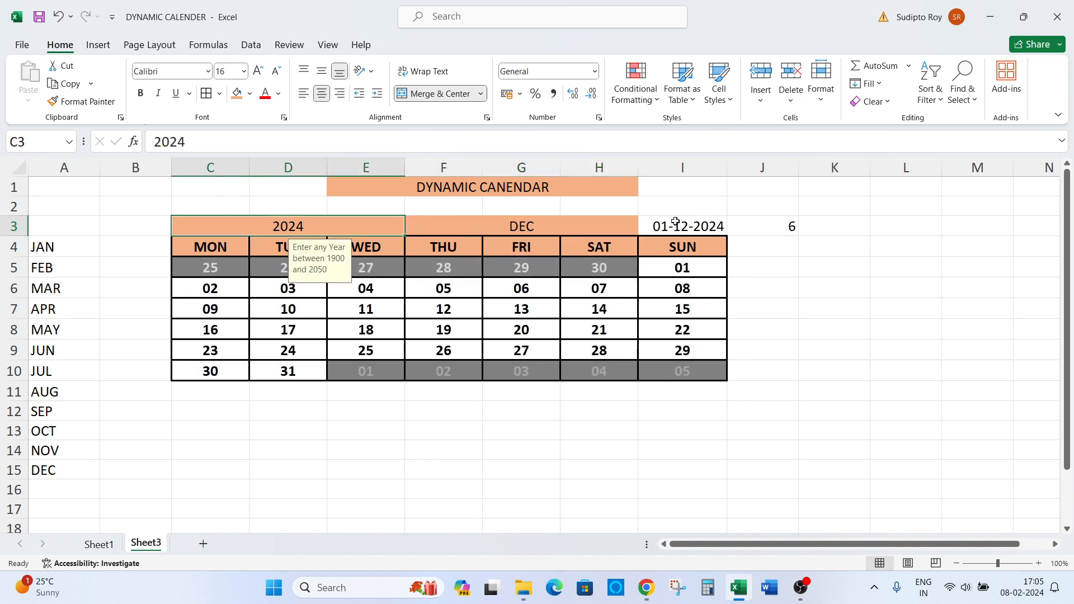
pyautogui.press('Down')
pyautogui.press('Down')
pyautogui.press('Down')
pyautogui.press('Down')
pyautogui.press('Down')
pyautogui.press('Down')
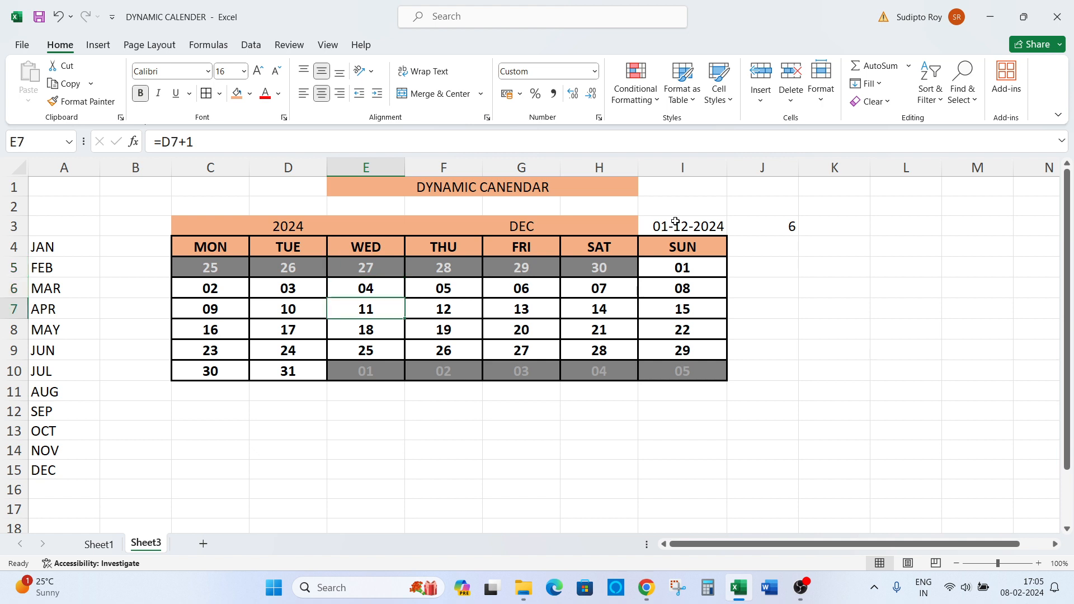
pyautogui.press('Up')
pyautogui.press('Up')
pyautogui.press('Up')
pyautogui.press('Up')
pyautogui.press('Up')
pyautogui.press('Up')
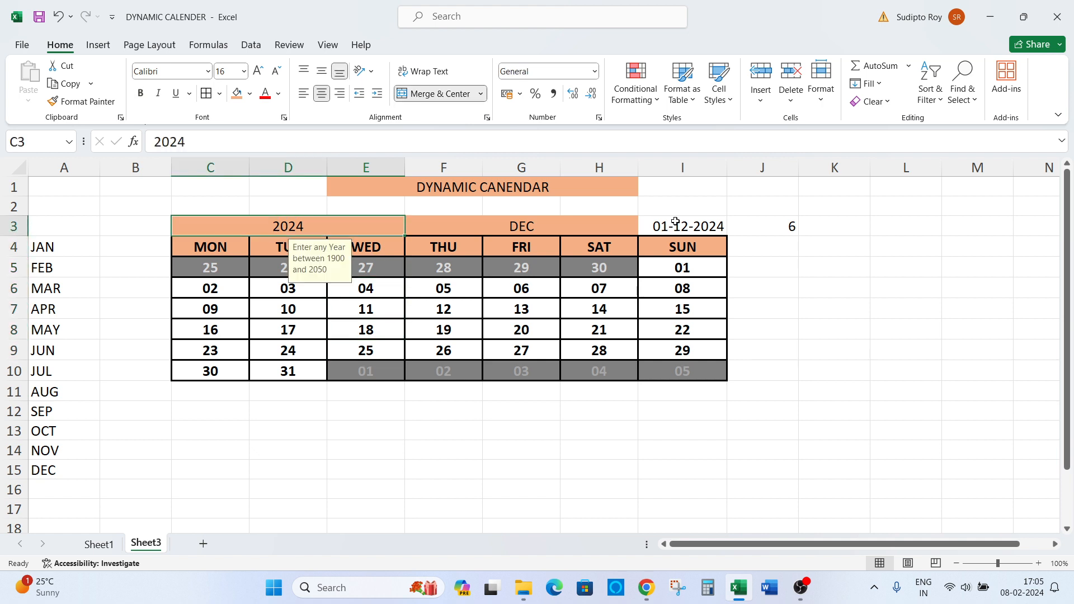
pyautogui.press('Right')
pyautogui.press('Right')
pyautogui.press('Left')
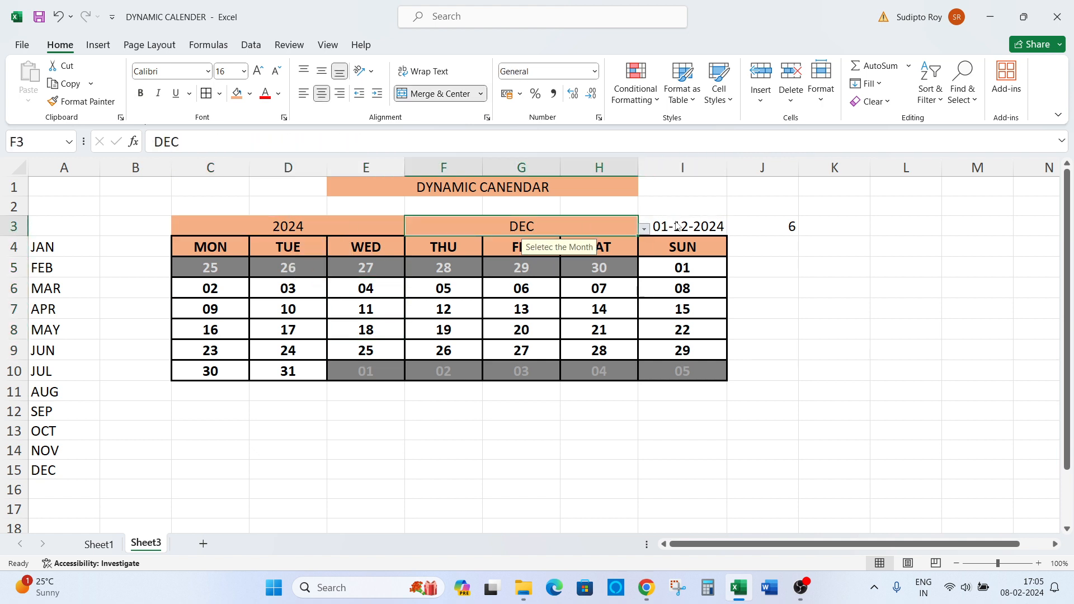
# Step: Choose OCT as the calendar's month in F3
pyautogui.hotkey('alt', 'Down')
pyautogui.press('Up')
pyautogui.press('Up')
pyautogui.press('Up')
pyautogui.press('Up')
pyautogui.press('Up')
pyautogui.press('Up')
pyautogui.press('Up')
pyautogui.press('Up')
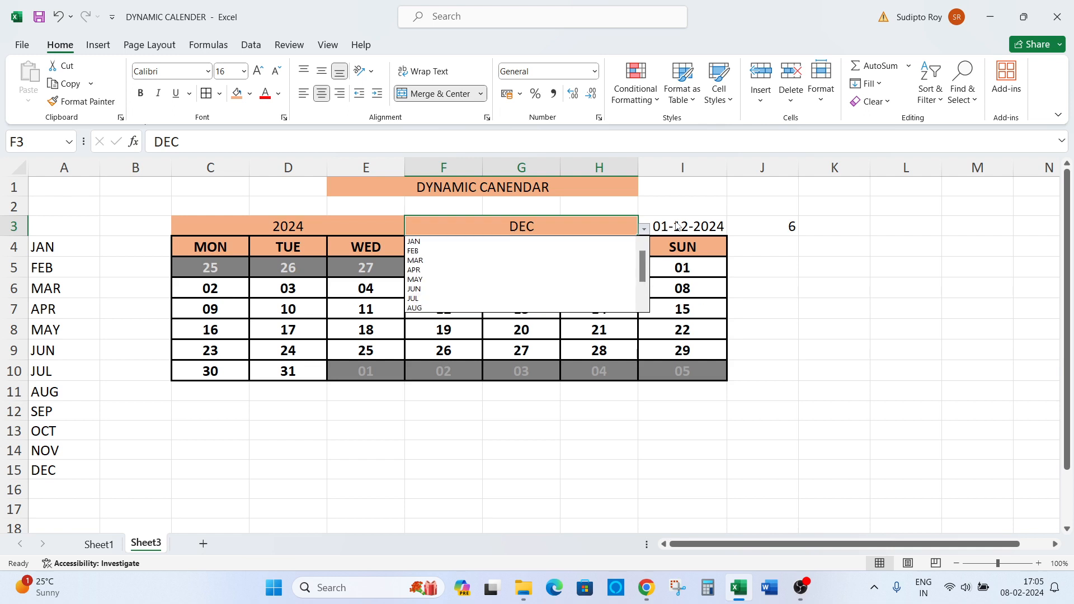
pyautogui.press('Down')
pyautogui.press('Down')
pyautogui.press('Down')
pyautogui.press('Down')
pyautogui.press('Down')
pyautogui.press('Down')
pyautogui.press('Down')
pyautogui.press('Down')
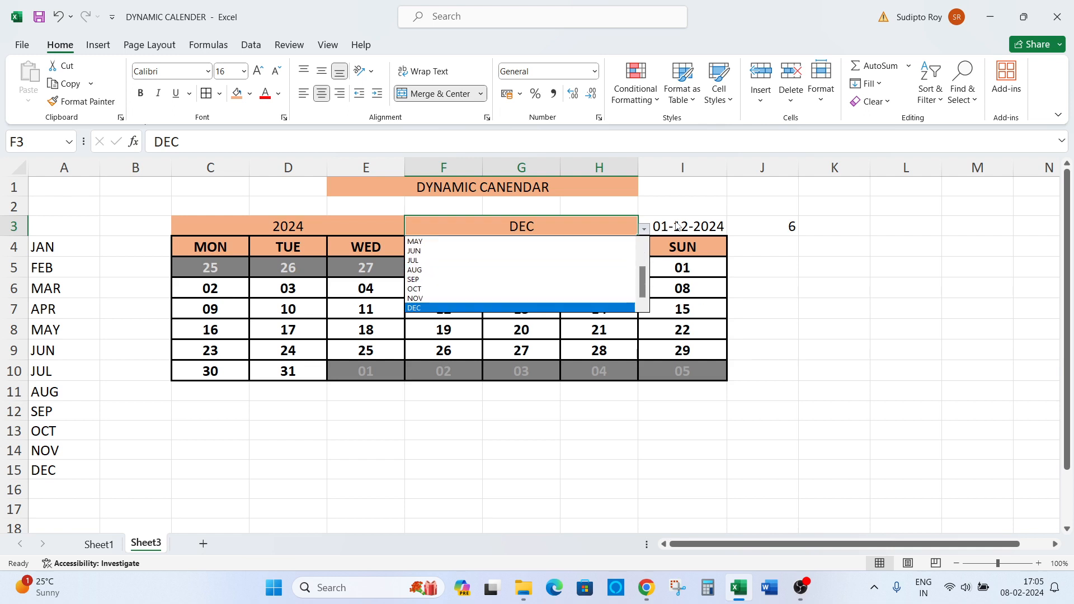
pyautogui.press('Up')
pyautogui.press('Up')
pyautogui.press('Up')
pyautogui.press('Up')
pyautogui.press('Down')
pyautogui.press('Down')
pyautogui.press('Return')
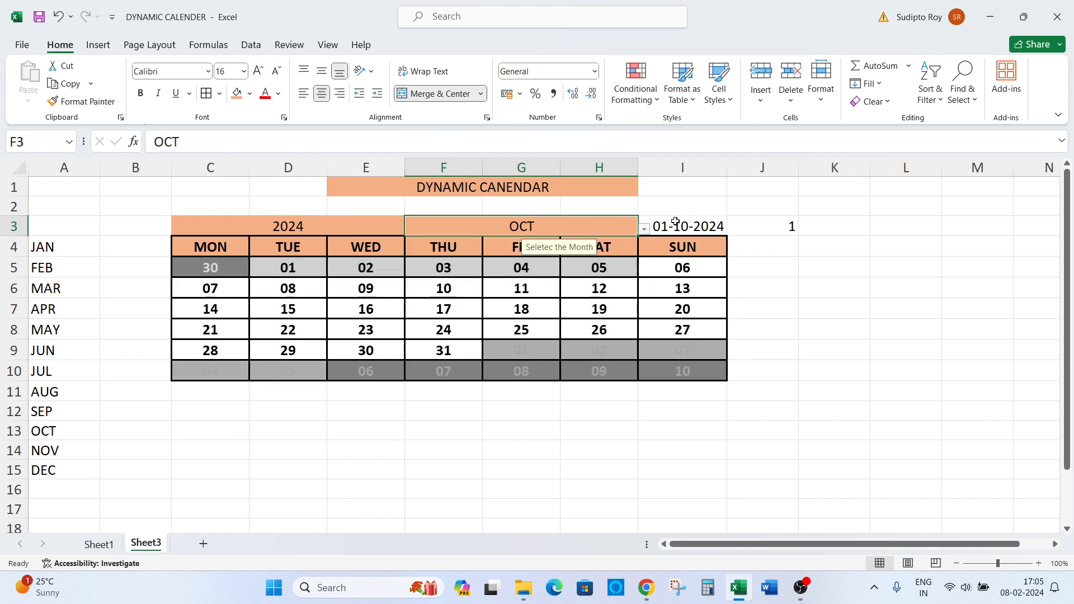
# Step: Examine the October 2024 calendar's first week and the greying of days outside the month
pyautogui.press('Down')
pyautogui.press('Down')
pyautogui.press('Left')
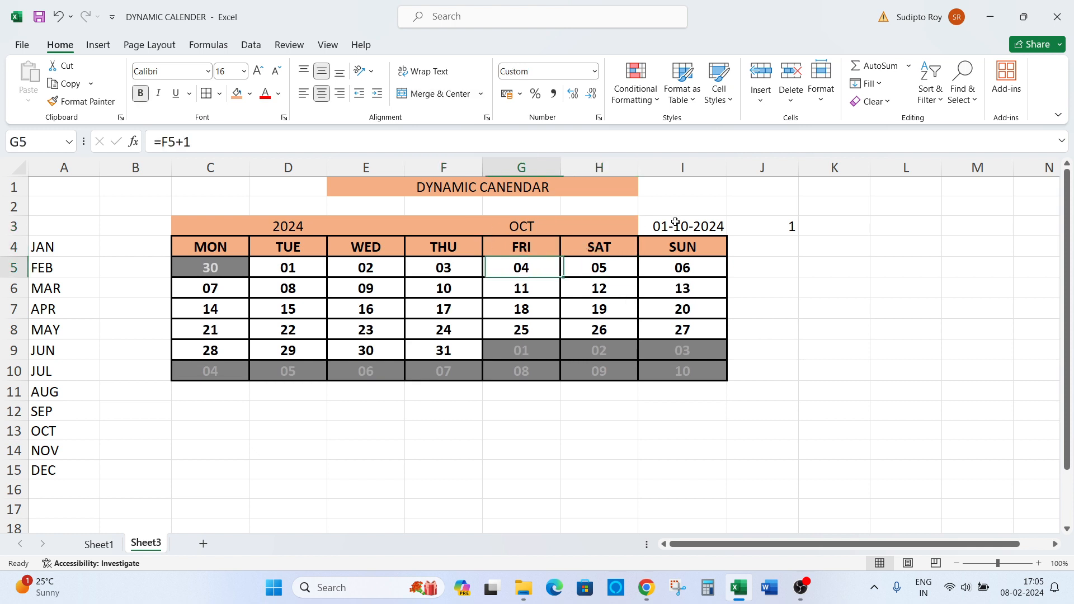
pyautogui.press('Left')
pyautogui.press('Left')
pyautogui.press('Right')
pyautogui.press('Left')
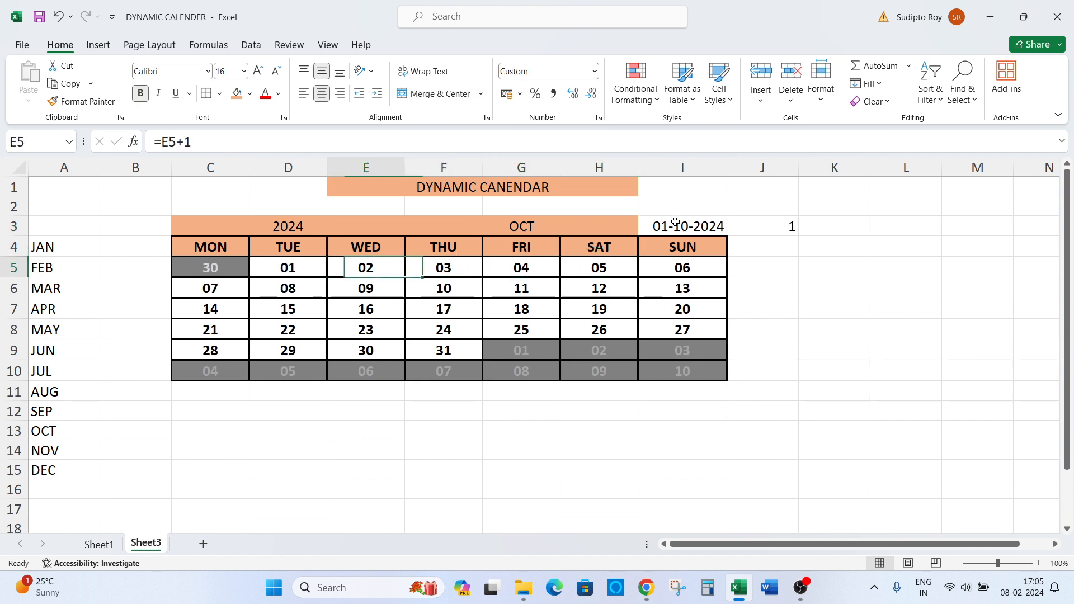
pyautogui.press('Right')
pyautogui.press('Right')
pyautogui.press('Up')
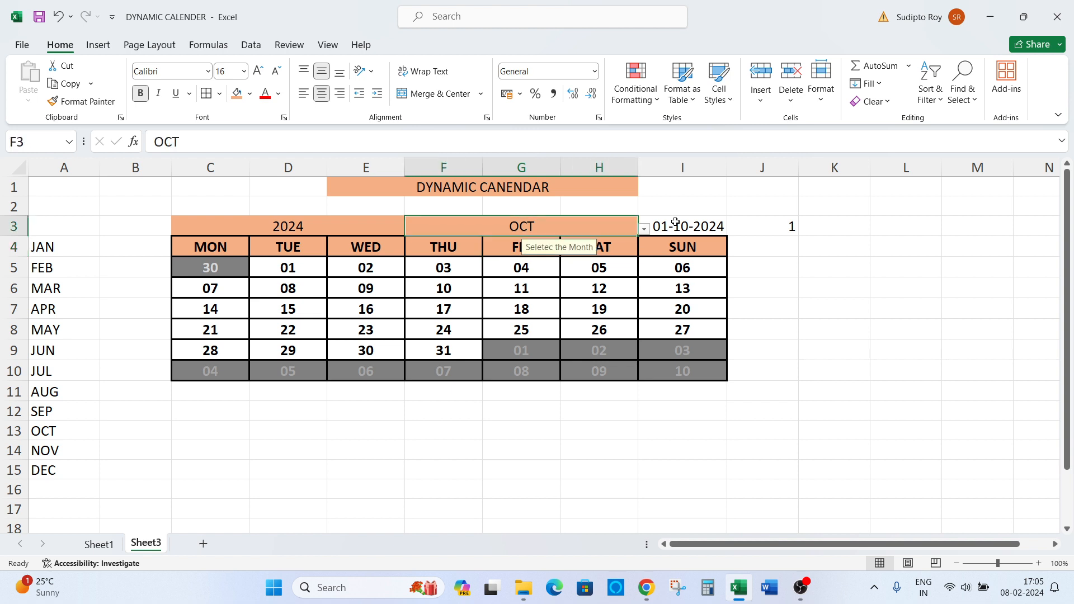
# Step: Set the calendar's month in F3 back to FEB
pyautogui.hotkey('alt', 'Down')
pyautogui.press('Home')
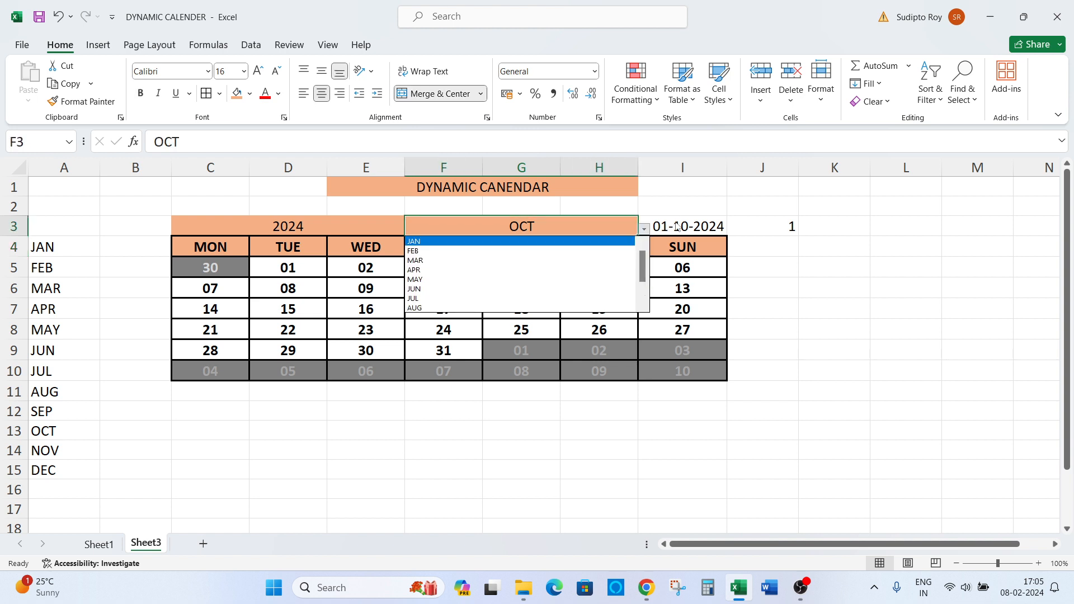
pyautogui.press('Down')
pyautogui.press('Return')
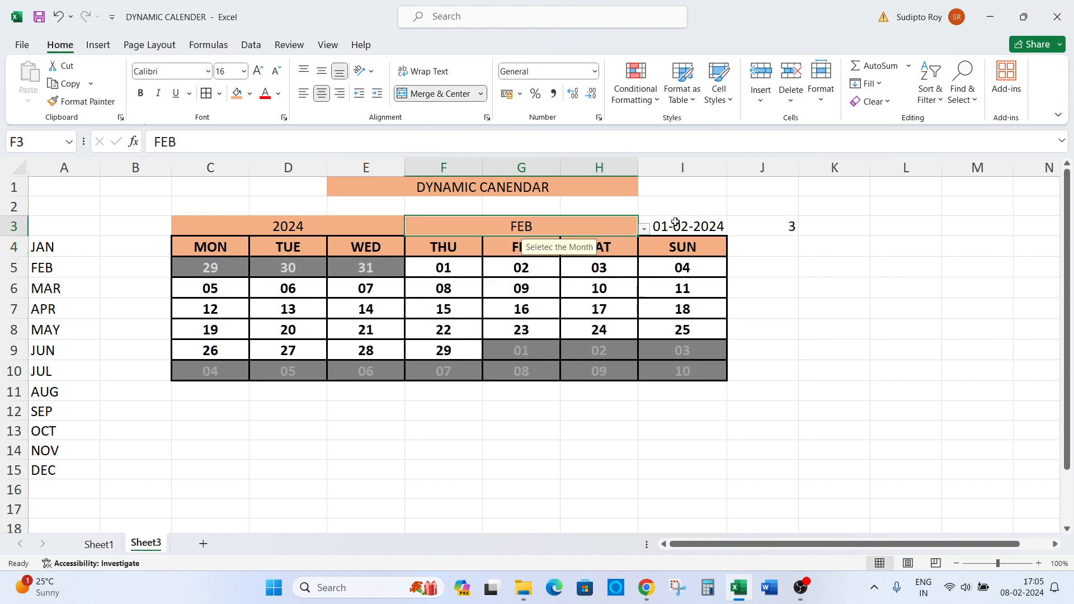
# Step: Hide the month names in A4:A15 with the custom number format ;;; and check the contents of several of those cells
pyautogui.press('Right')
pyautogui.press('Right')
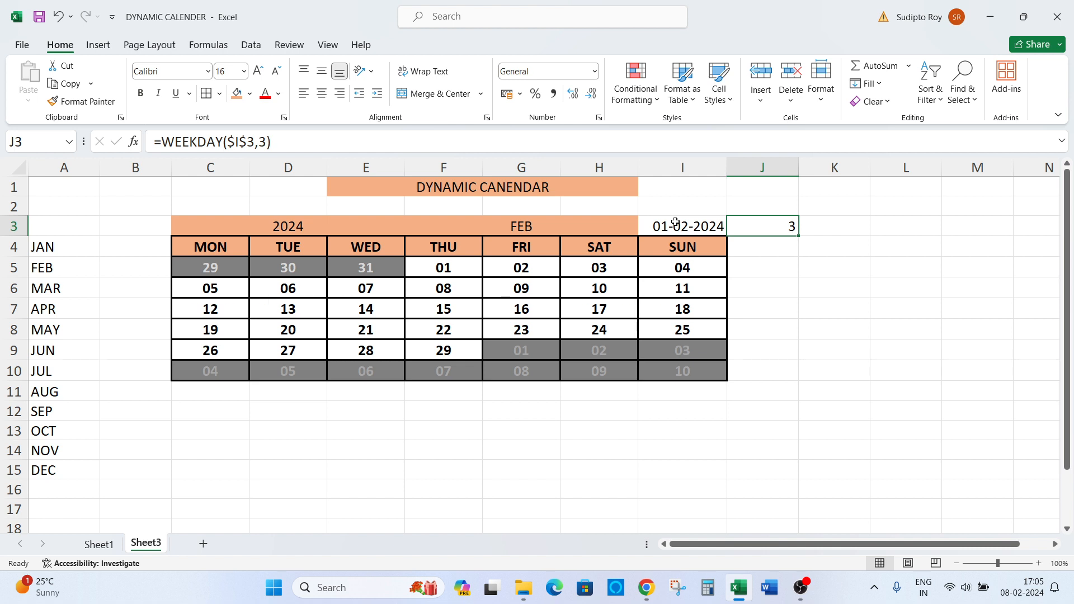
pyautogui.press('Left')
pyautogui.press('Left')
pyautogui.press('Left')
pyautogui.press('Left')
pyautogui.press('Left')
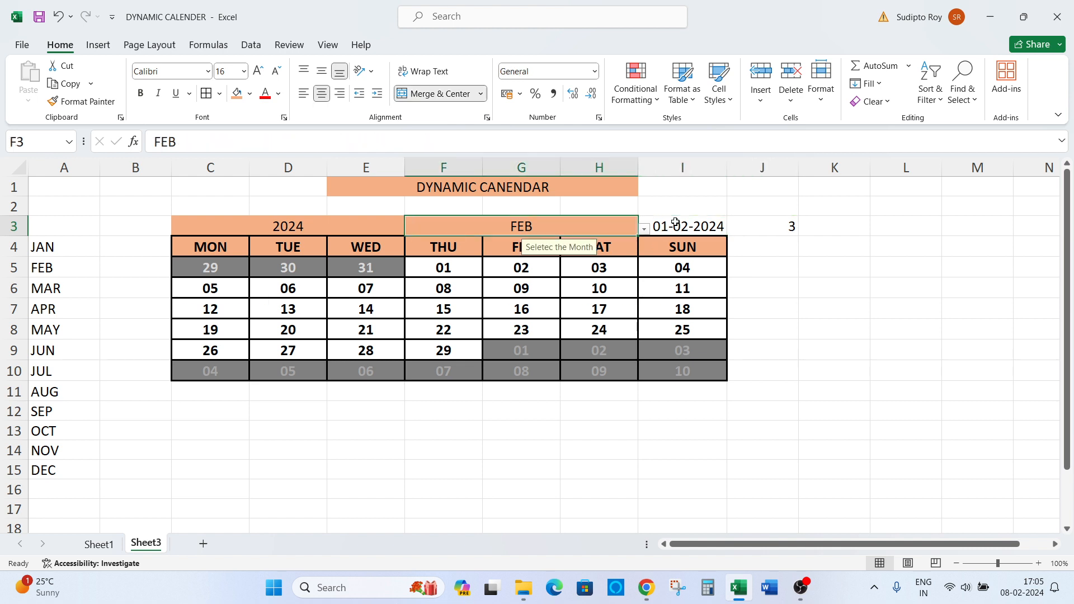
pyautogui.press('Down')
pyautogui.hotkey('ctrl', 'shift', 'Down')
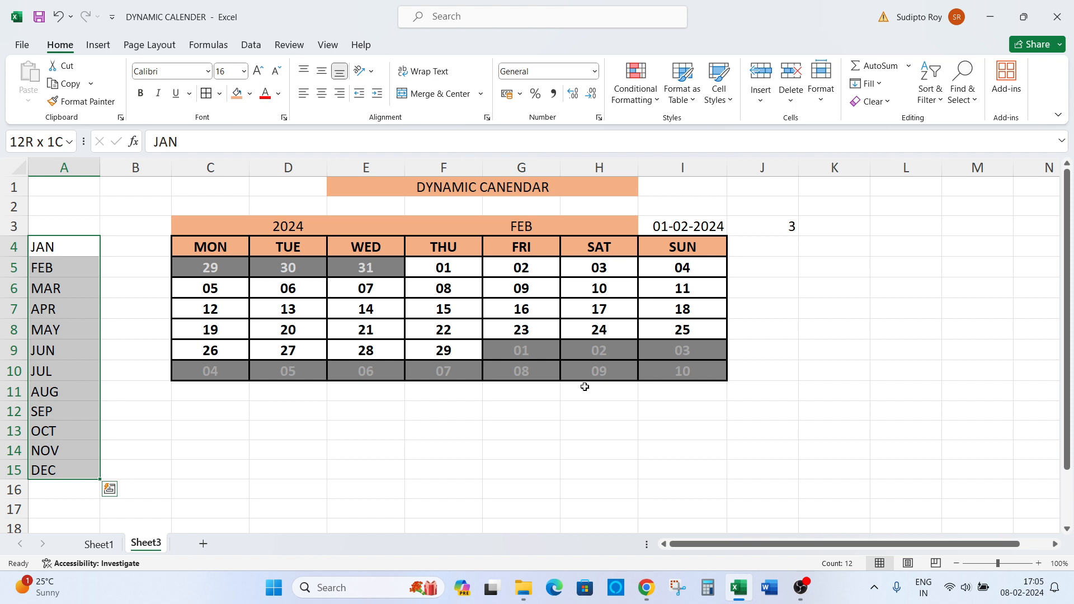
pyautogui.hotkey('ctrl', '1')
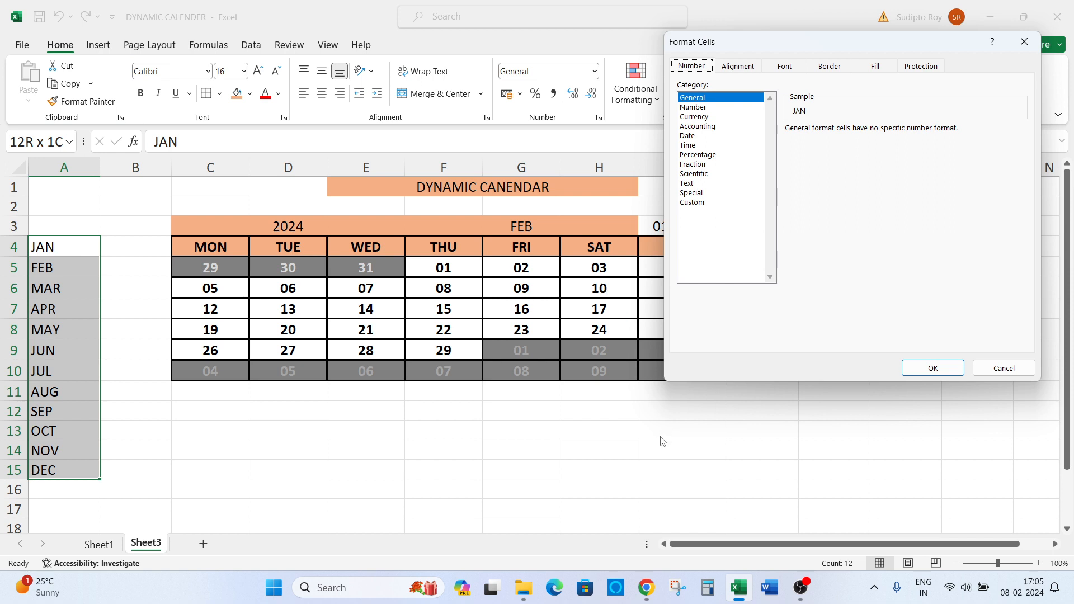
pyautogui.click(704, 203)
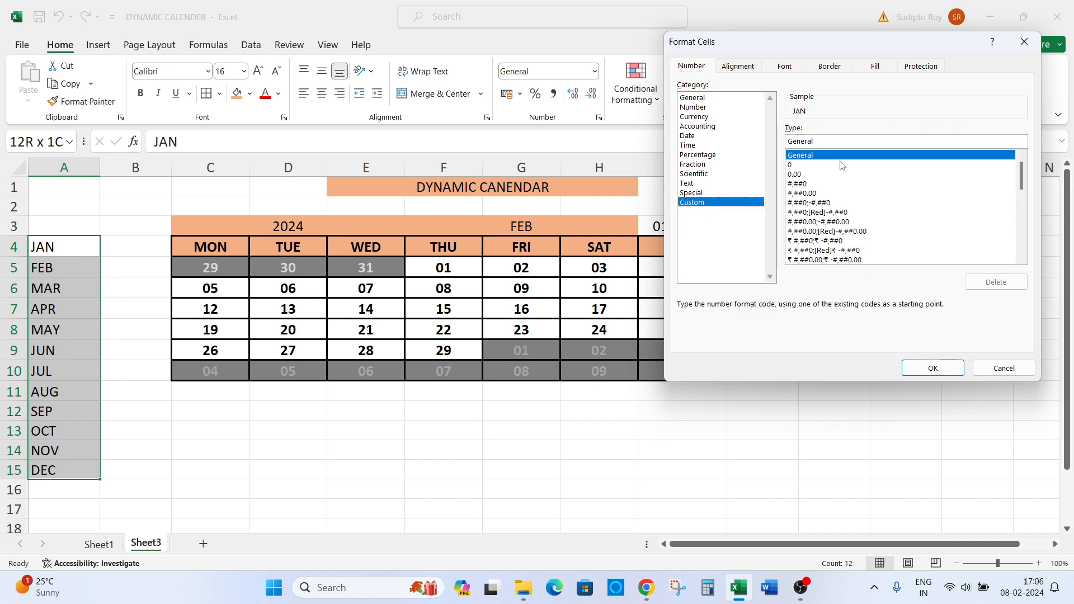
pyautogui.moveTo(826, 141); pyautogui.dragTo(764, 139)
pyautogui.write(';;;')
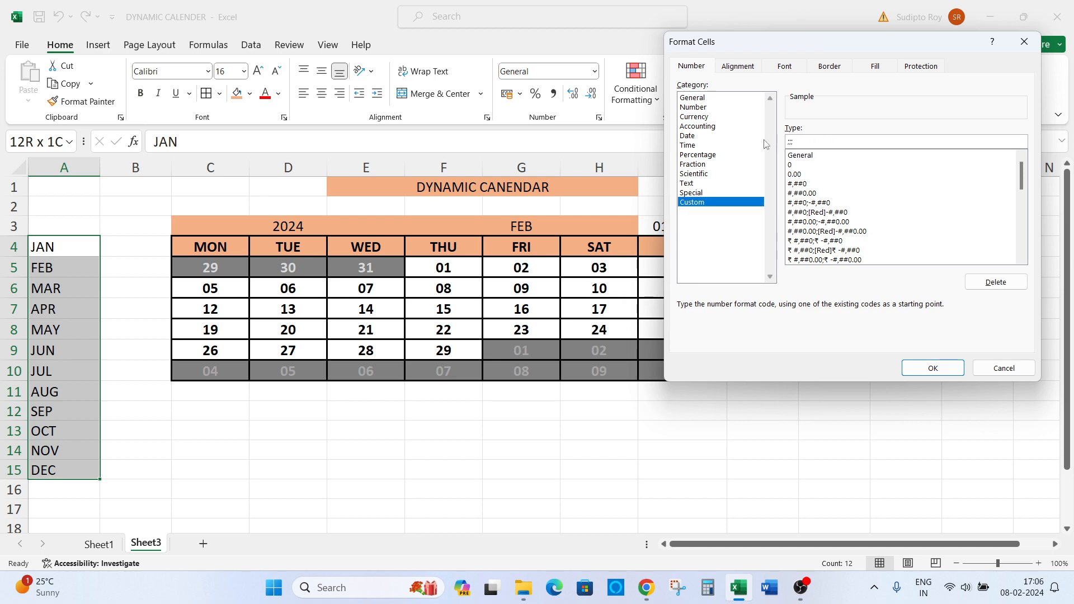
pyautogui.click(926, 368)
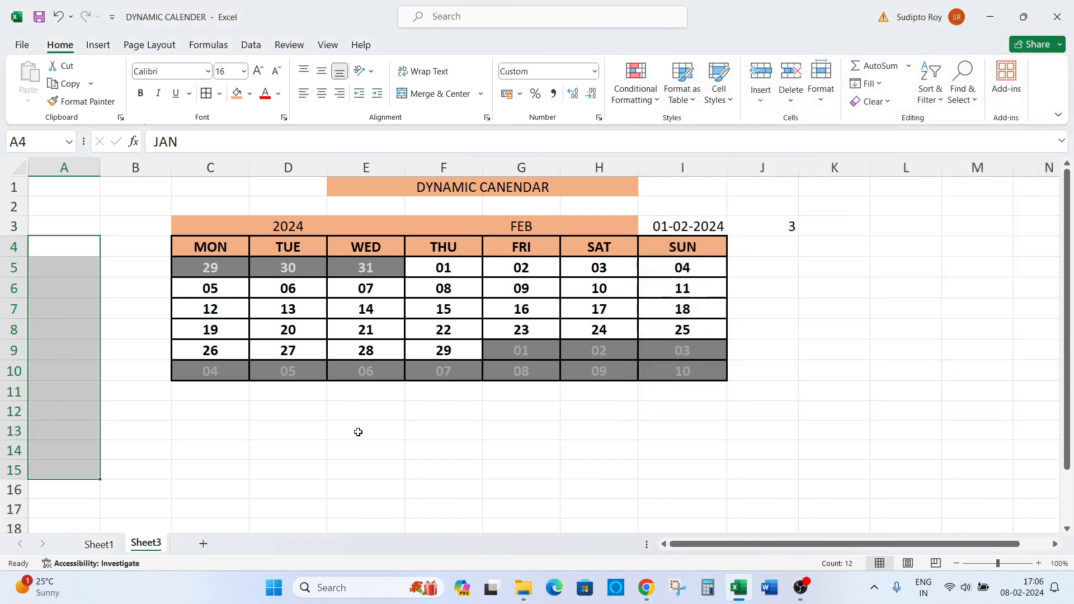
pyautogui.click(68, 254)
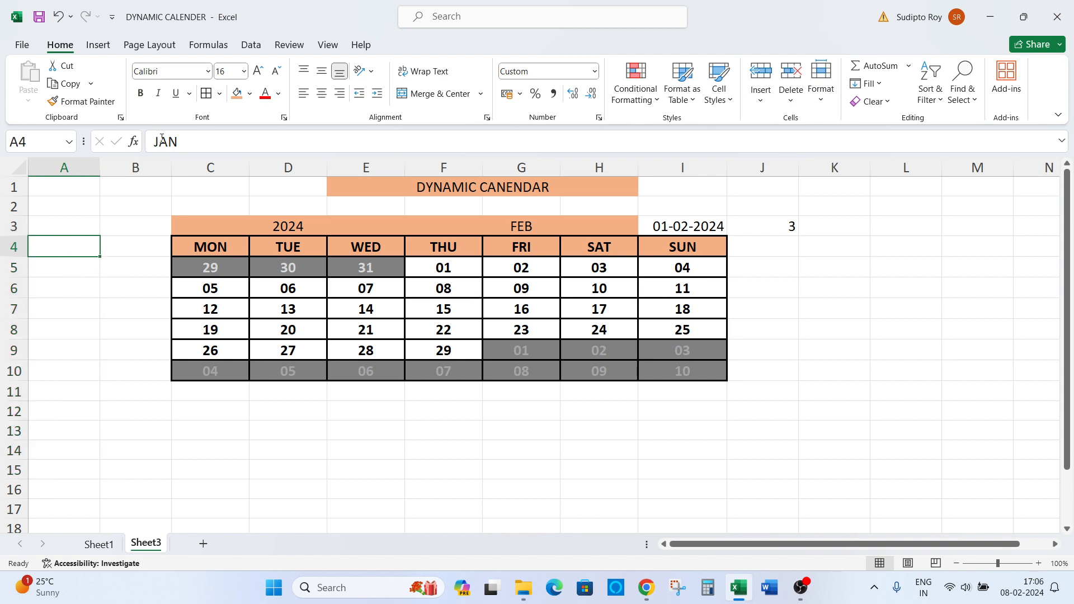
pyautogui.click(66, 266)
pyautogui.click(67, 329)
pyautogui.click(66, 351)
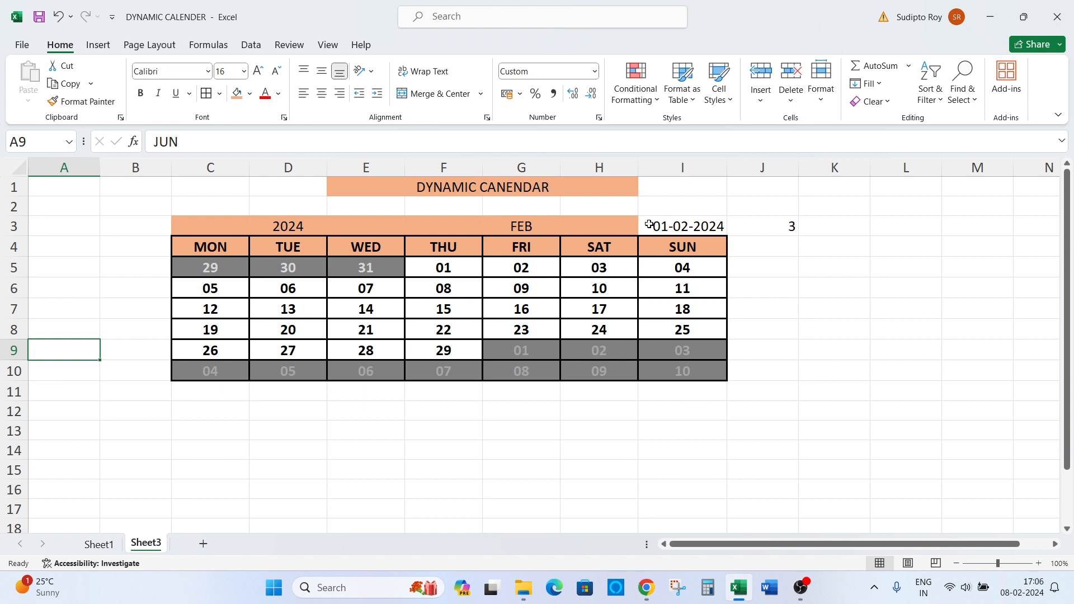
# Step: Hide the helper values in I3:J3 with the custom number format ;;; and fill I3 with the header's light orange
pyautogui.moveTo(674, 225); pyautogui.dragTo(770, 230)
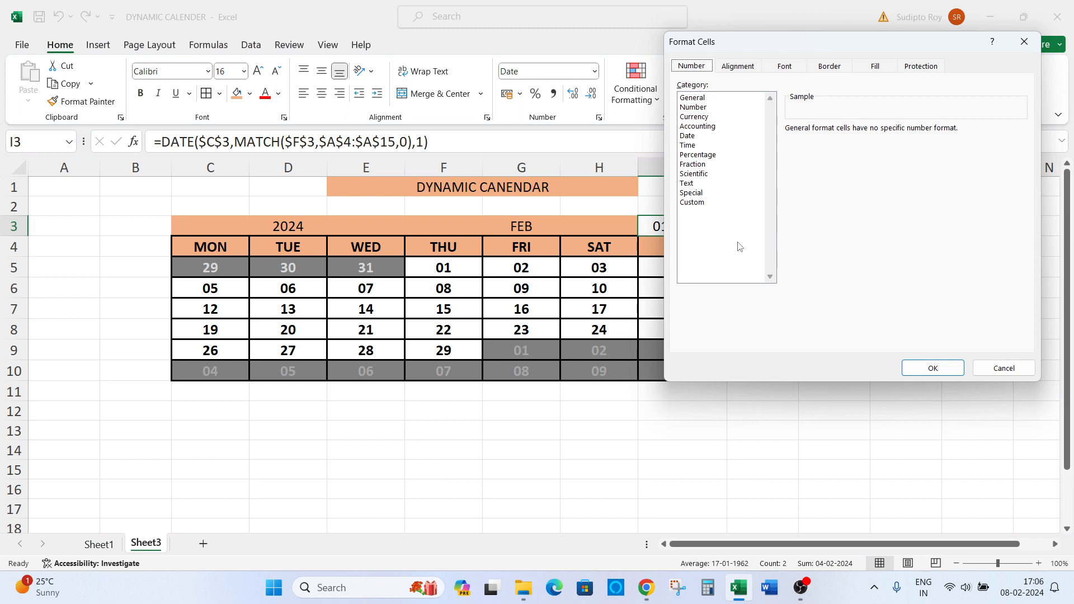
pyautogui.click(703, 204)
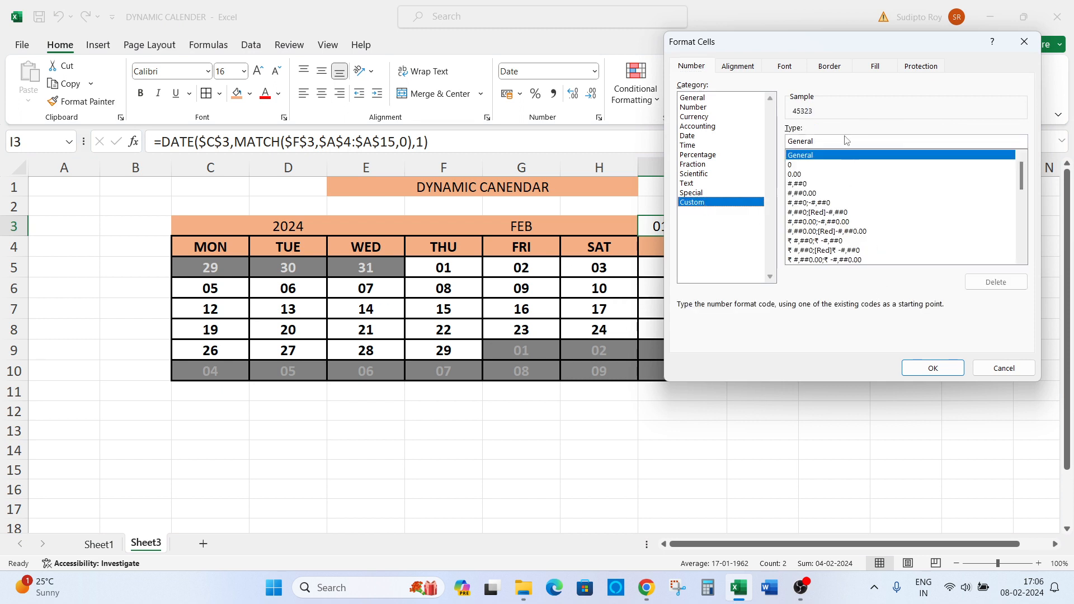
pyautogui.doubleClick(822, 139)
pyautogui.write(';;;')
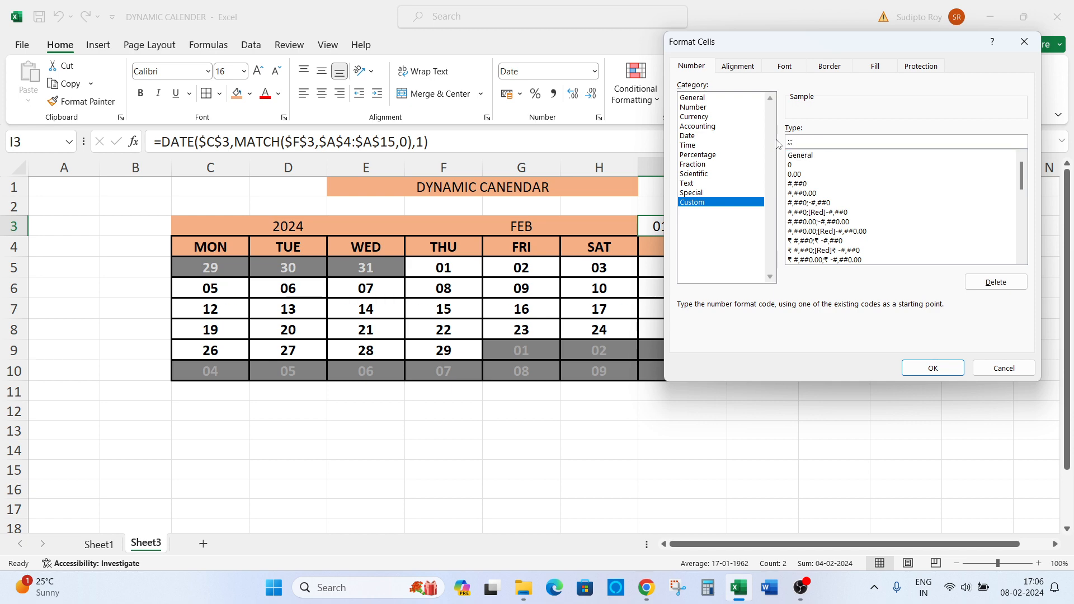
pyautogui.click(931, 368)
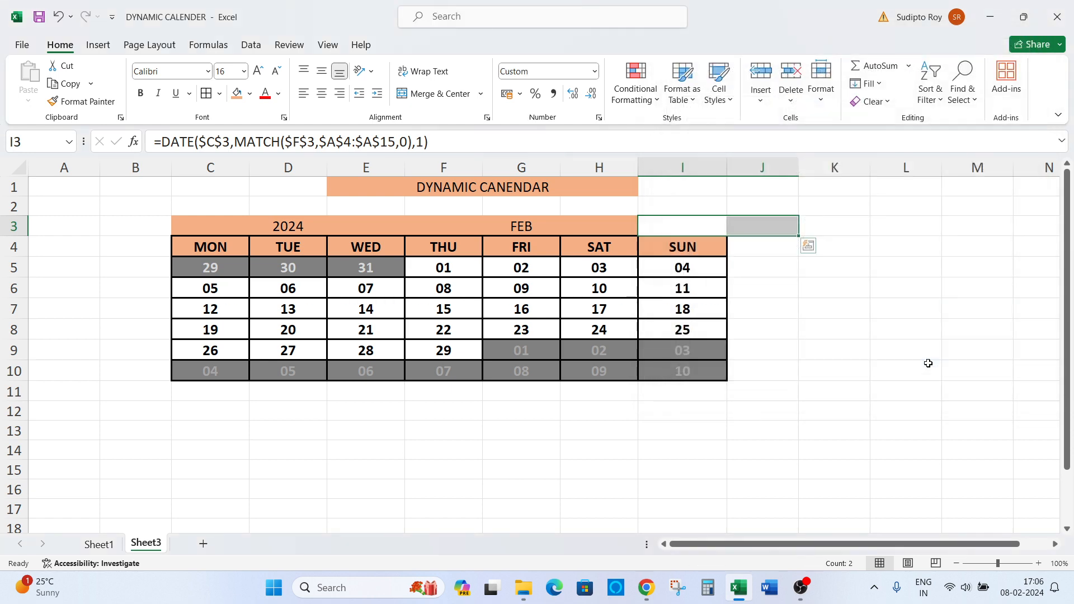
pyautogui.click(837, 287)
pyautogui.click(688, 225)
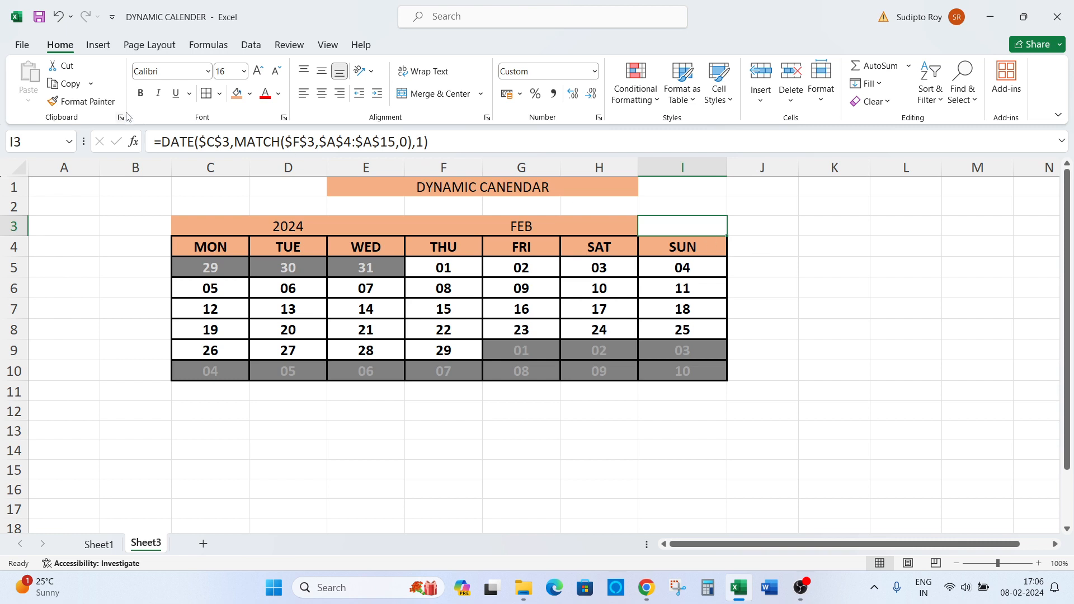
pyautogui.click(236, 92)
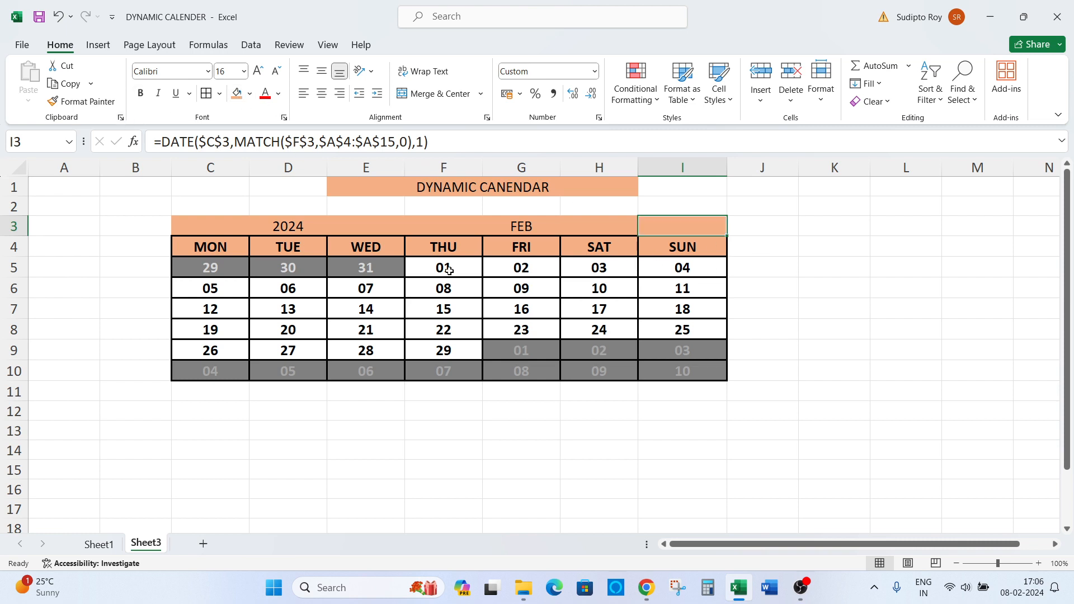
# Step: Unmerge the DYNAMIC CANENDAR title from E1:H1 and merge and center it across C1:I1
pyautogui.click(414, 302)
pyautogui.moveTo(297, 230); pyautogui.dragTo(684, 225)
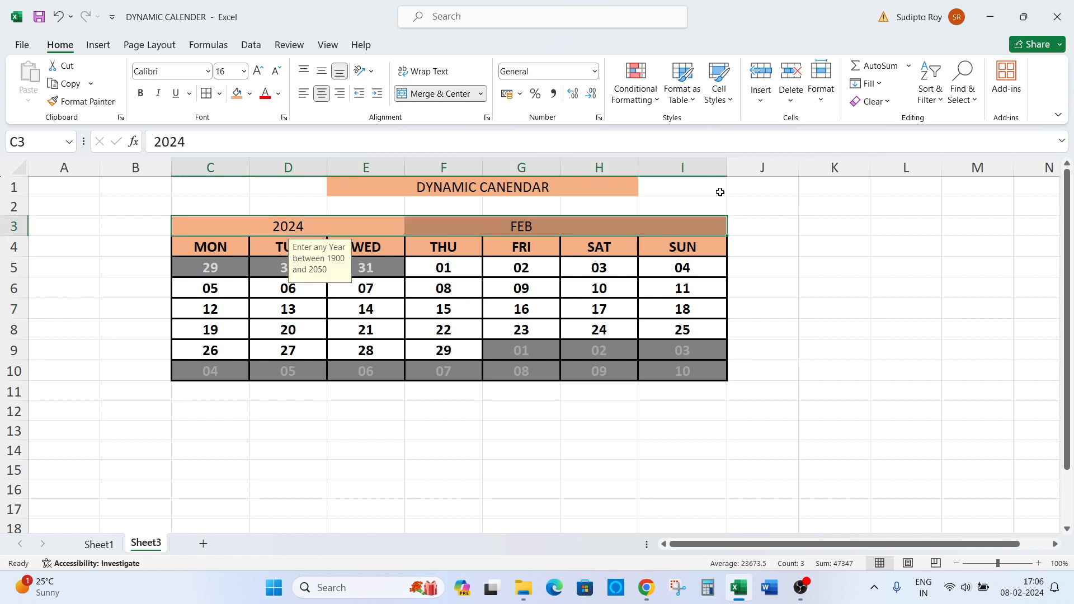
pyautogui.click(459, 195)
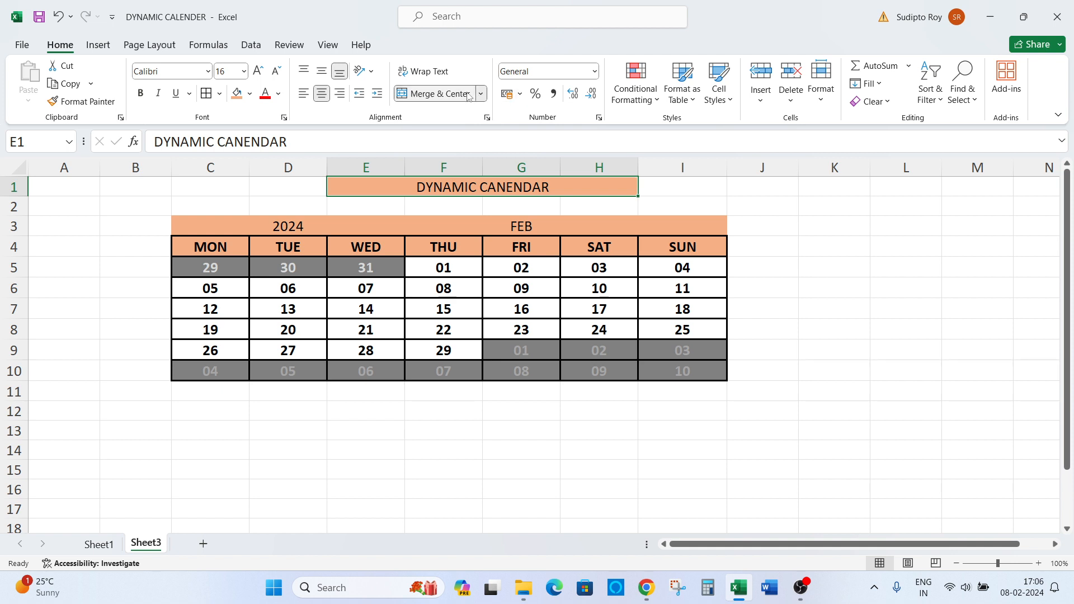
pyautogui.click(438, 95)
pyautogui.click(470, 202)
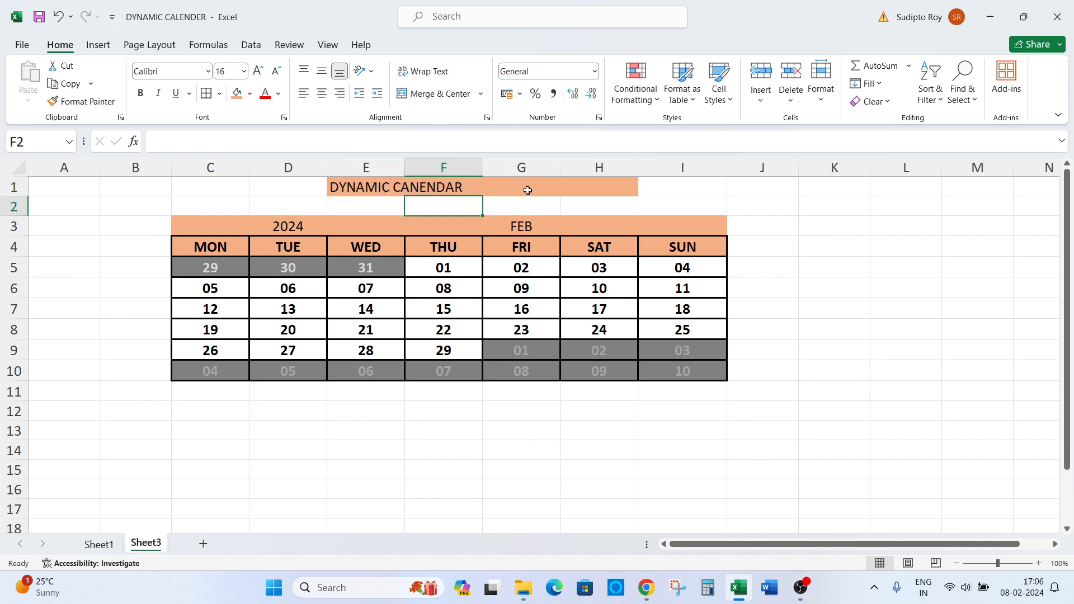
pyautogui.click(397, 189)
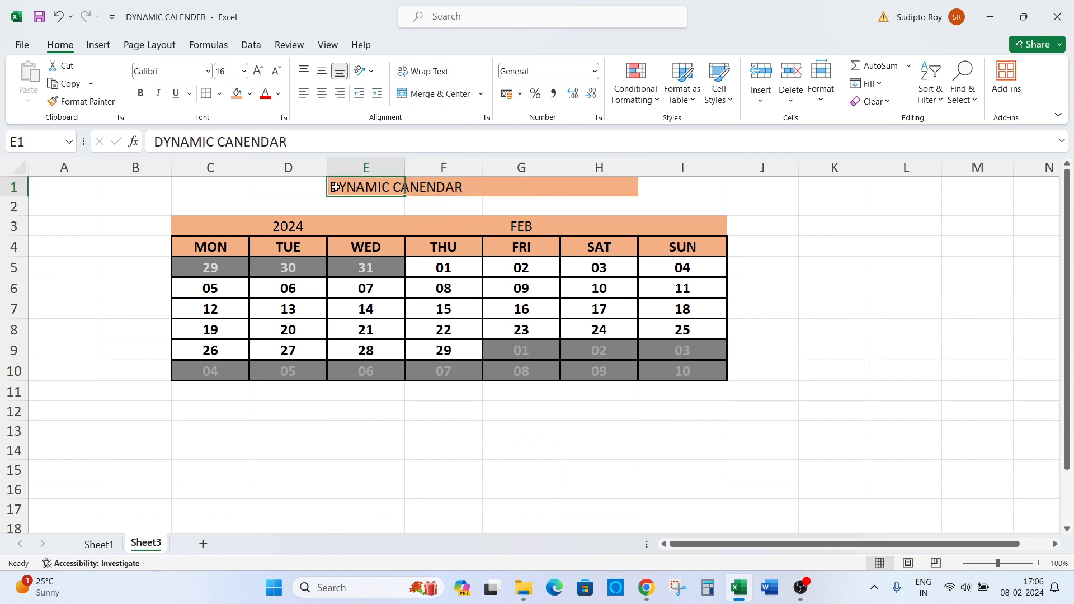
pyautogui.click(213, 189)
pyautogui.moveTo(213, 188); pyautogui.dragTo(660, 183)
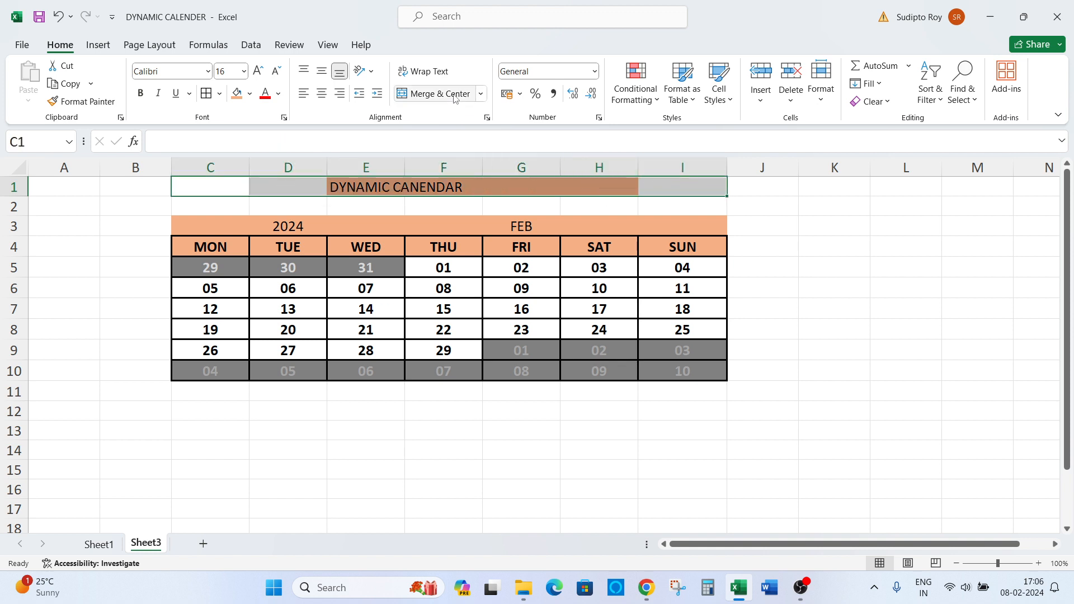
pyautogui.click(433, 94)
pyautogui.click(748, 266)
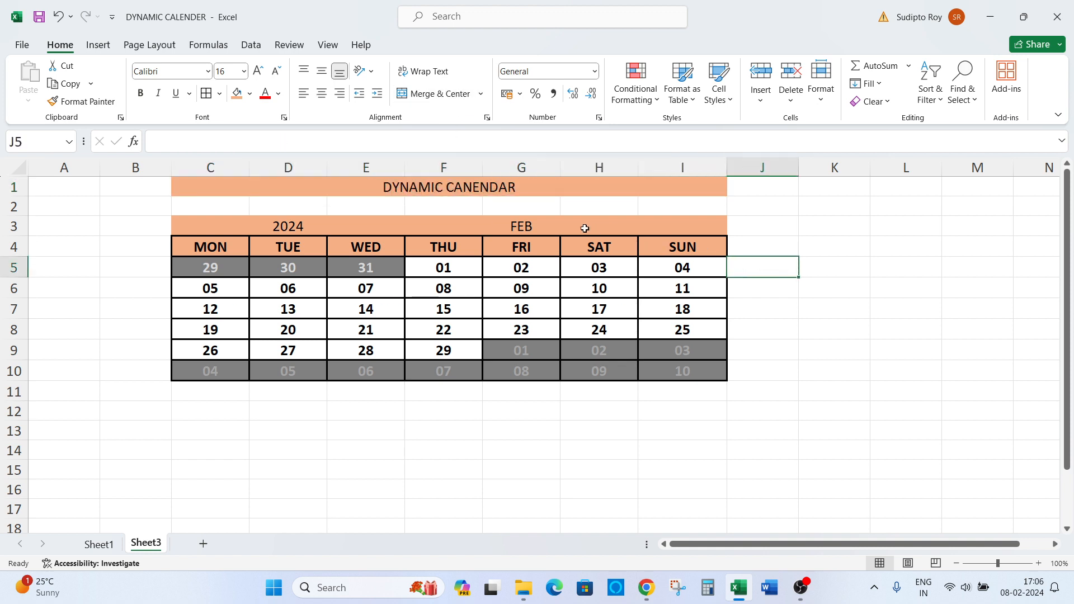
# Step: Add thick top, left and right borders around the year and month row C3:I3
pyautogui.click(531, 223)
pyautogui.moveTo(531, 222); pyautogui.dragTo(676, 223)
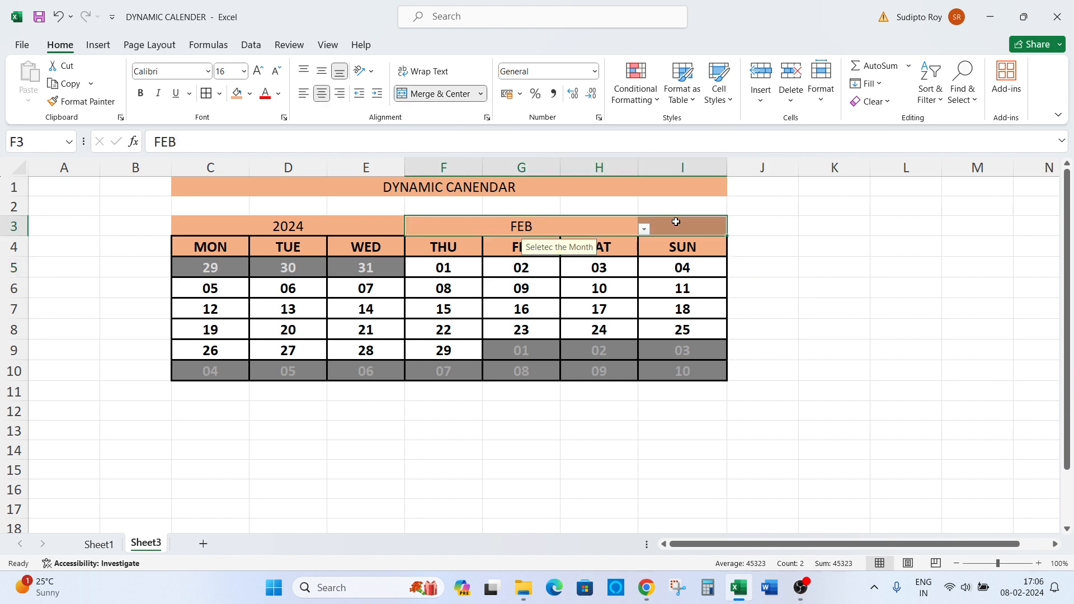
pyautogui.moveTo(247, 225); pyautogui.dragTo(634, 221)
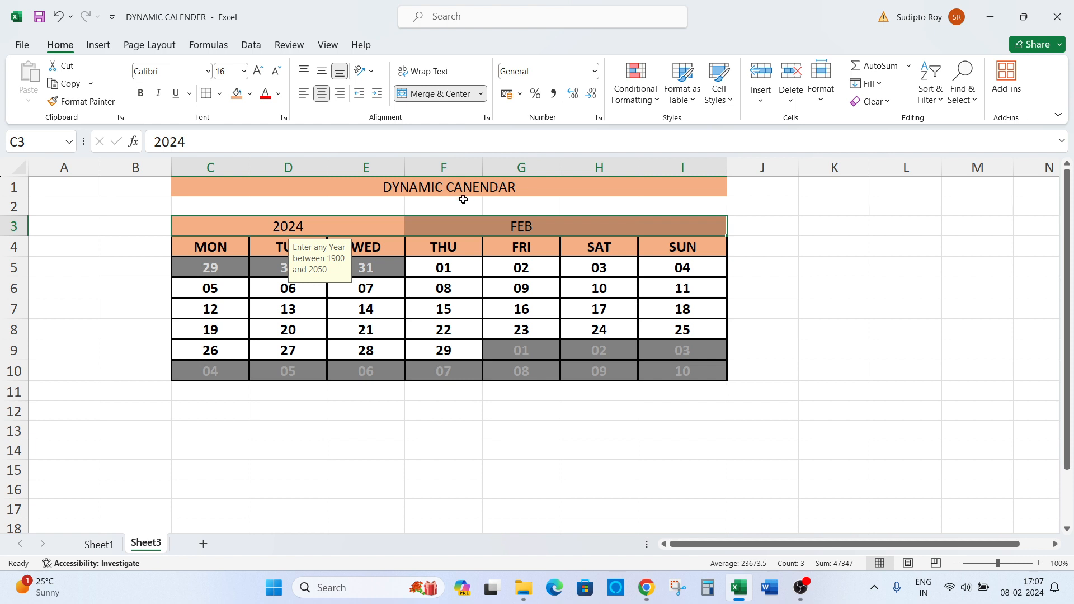
pyautogui.hotkey('ctrl', '1')
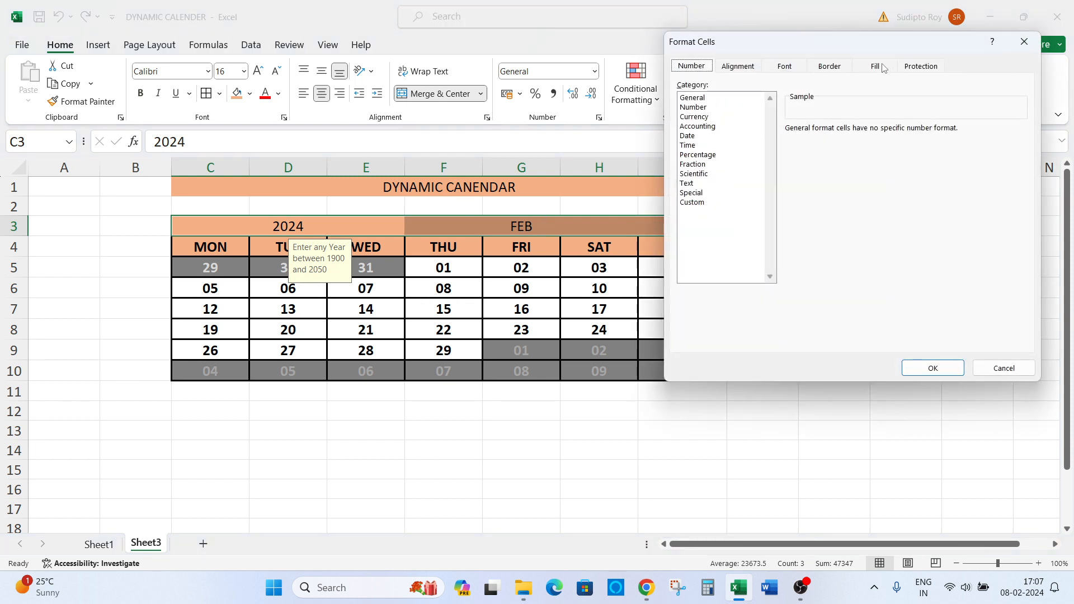
pyautogui.click(832, 68)
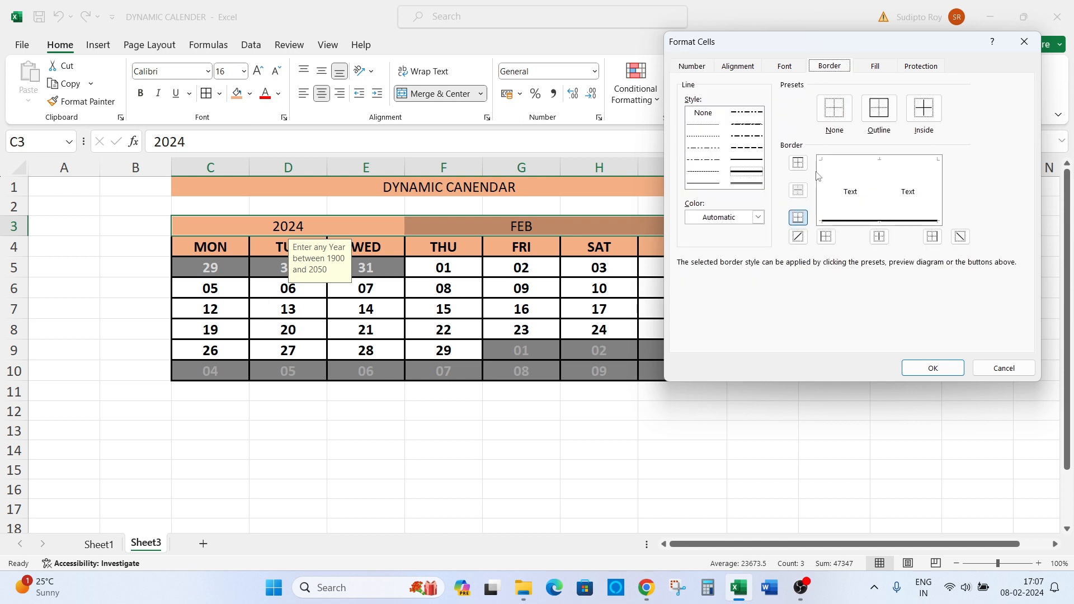
pyautogui.click(759, 175)
pyautogui.click(841, 165)
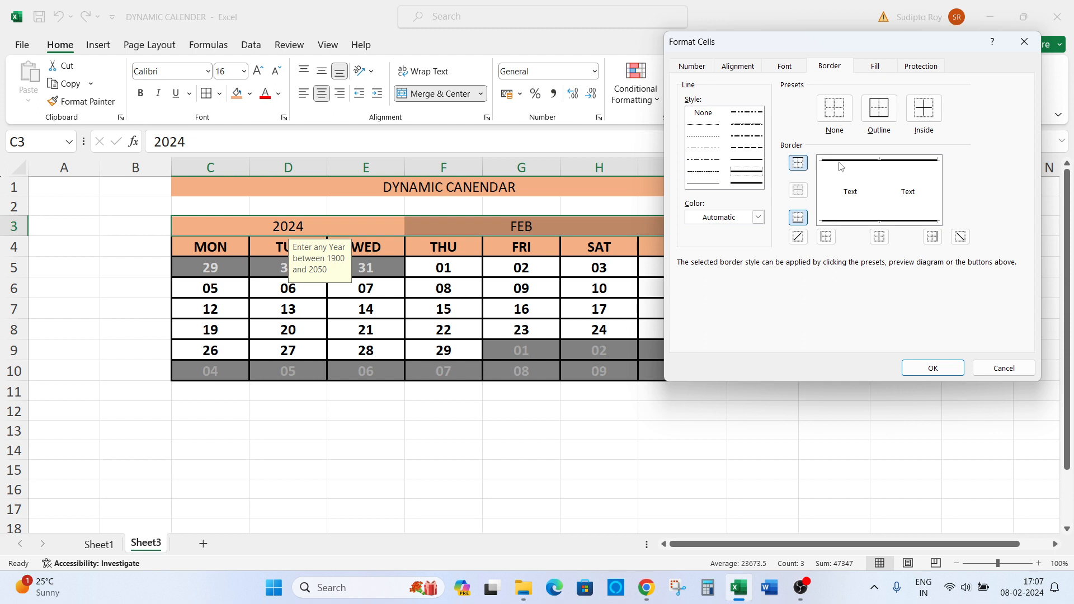
pyautogui.click(829, 207)
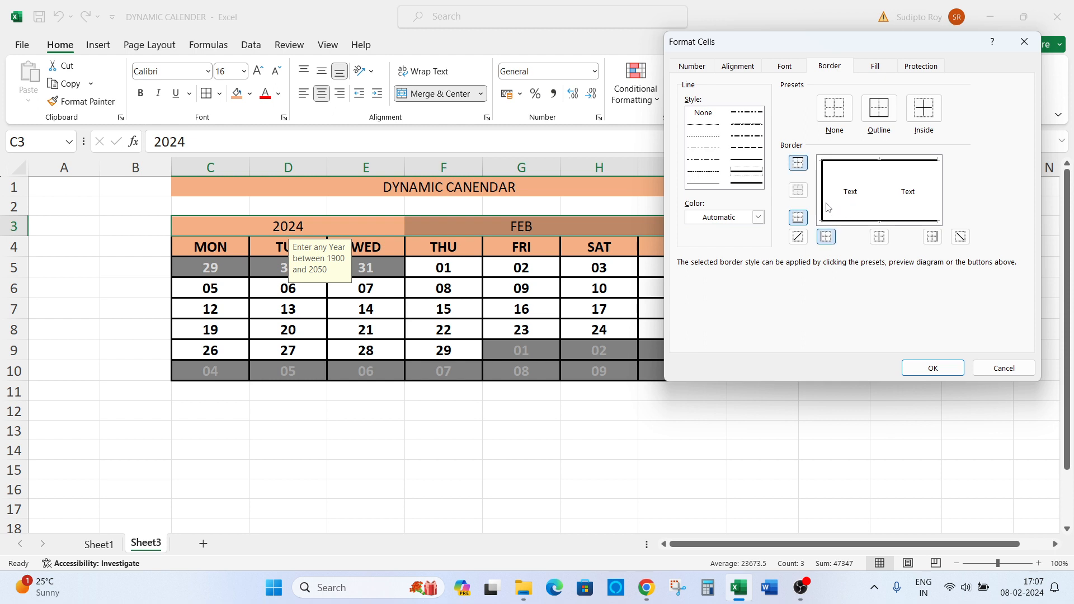
pyautogui.click(941, 197)
pyautogui.click(953, 367)
pyautogui.click(714, 406)
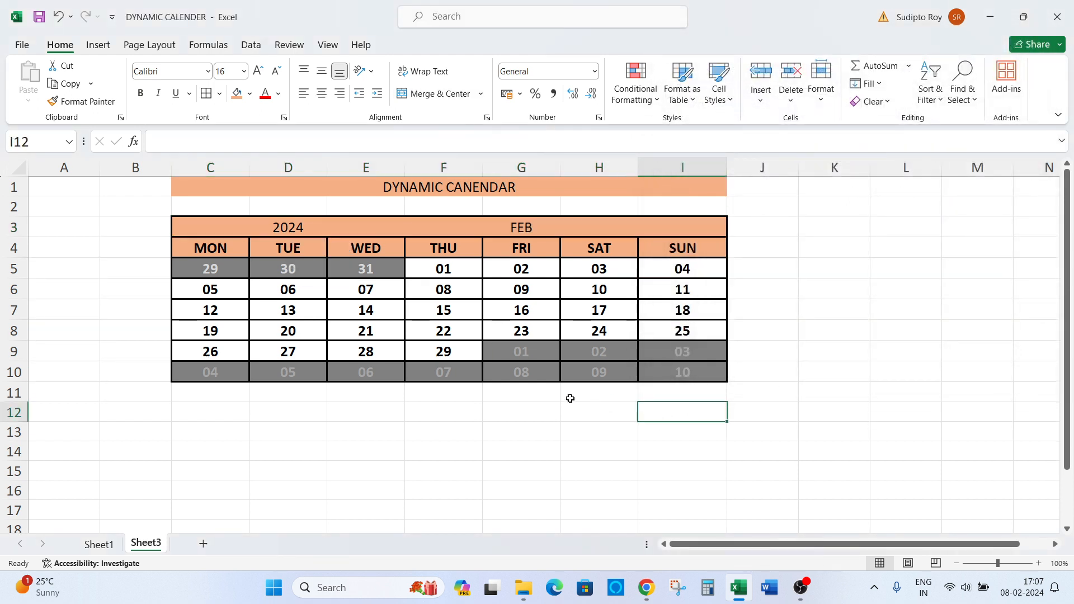
pyautogui.click(552, 397)
# Step: Add a left border to the month cell F3 to separate it from the year
pyautogui.click(476, 224)
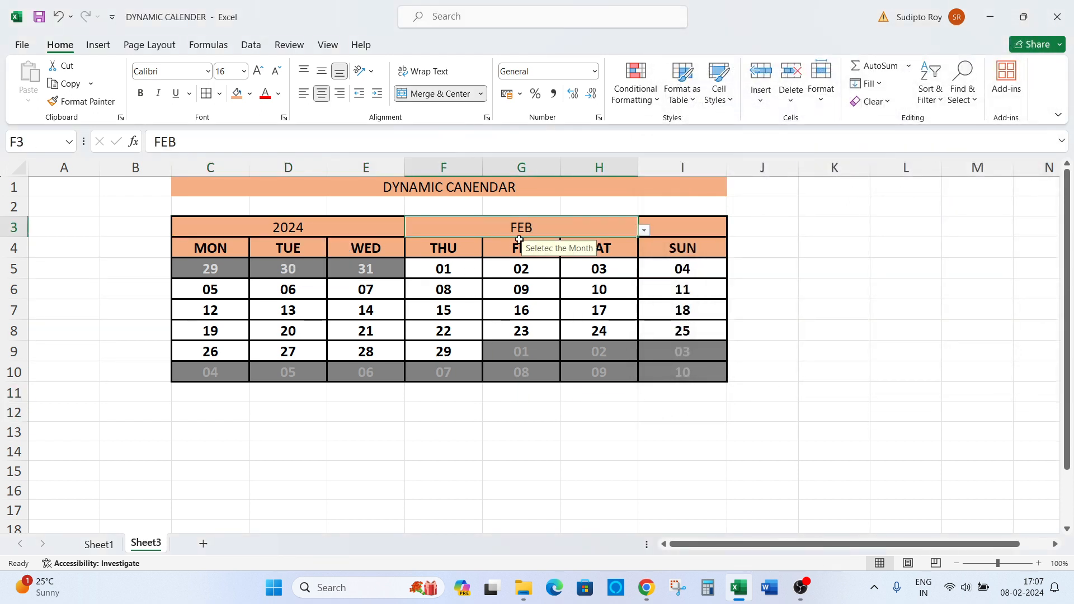
pyautogui.click(383, 229)
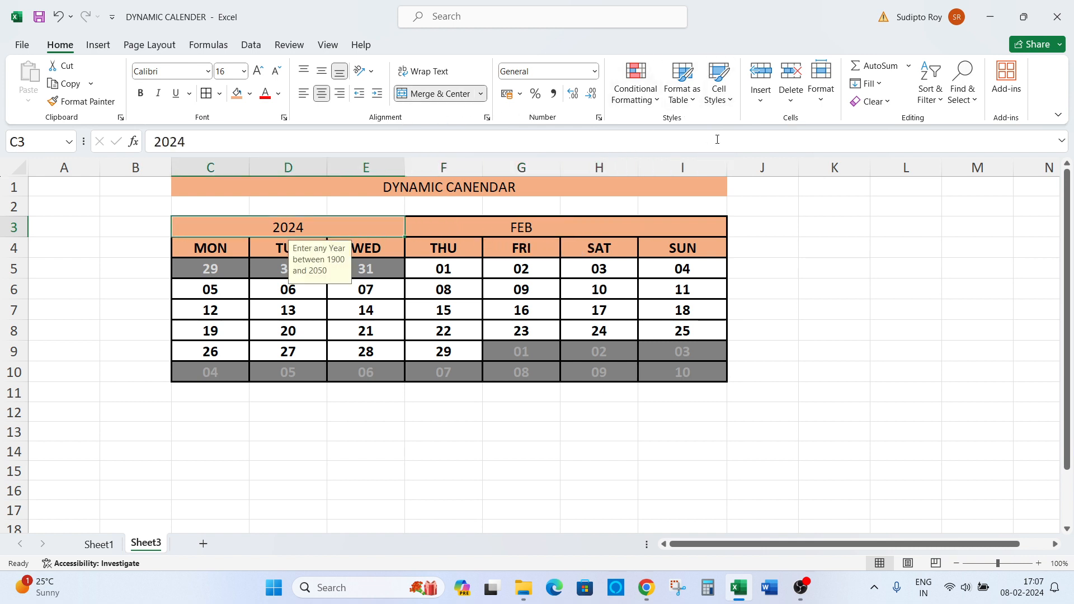
pyautogui.hotkey('ctrl', '1')
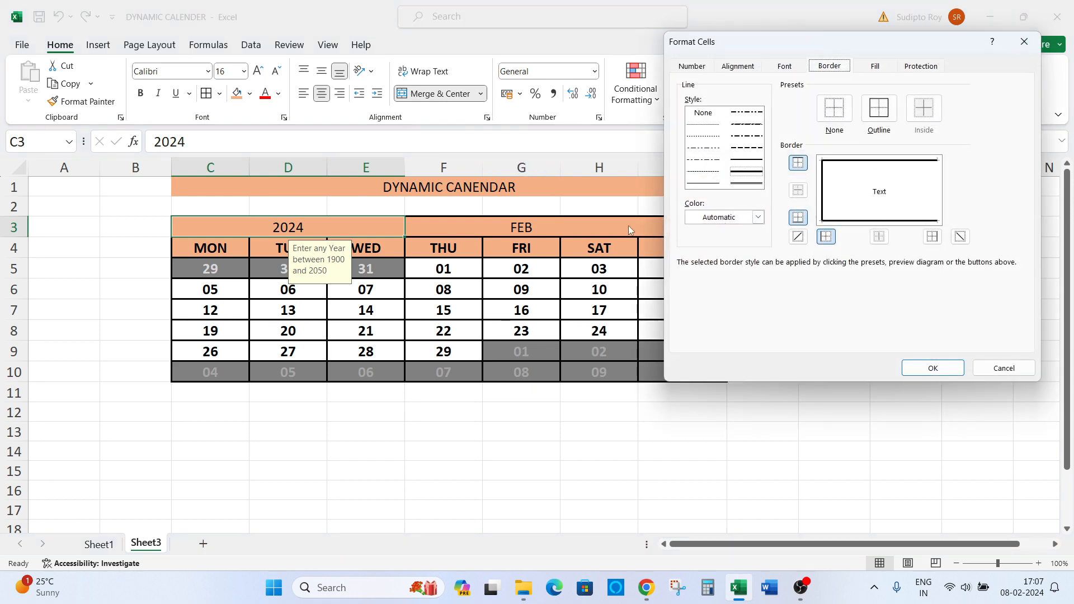
pyautogui.press('Escape')
pyautogui.click(418, 227)
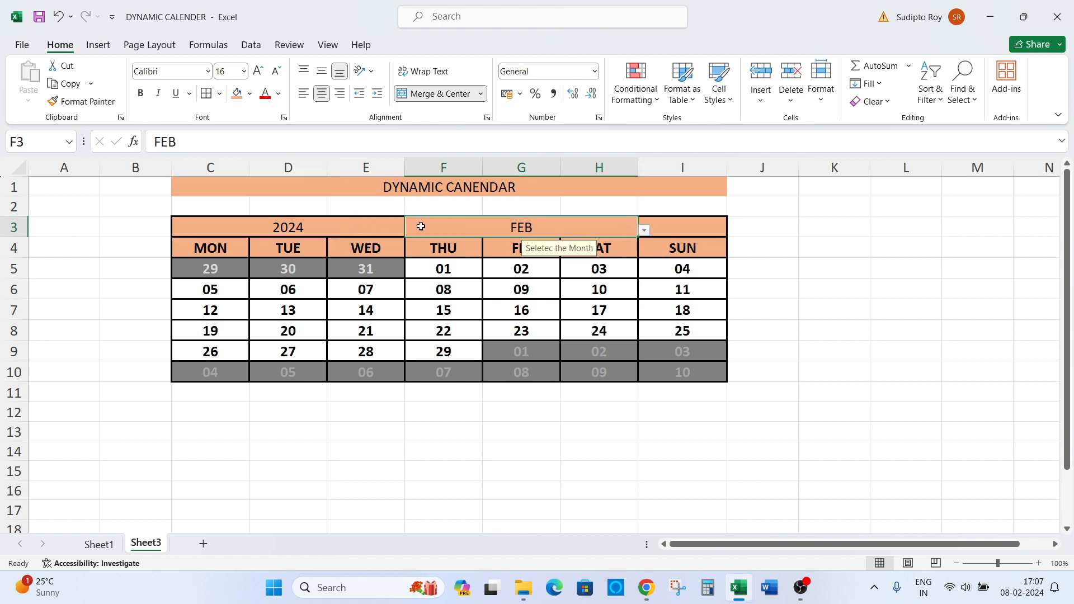
pyautogui.click(219, 93)
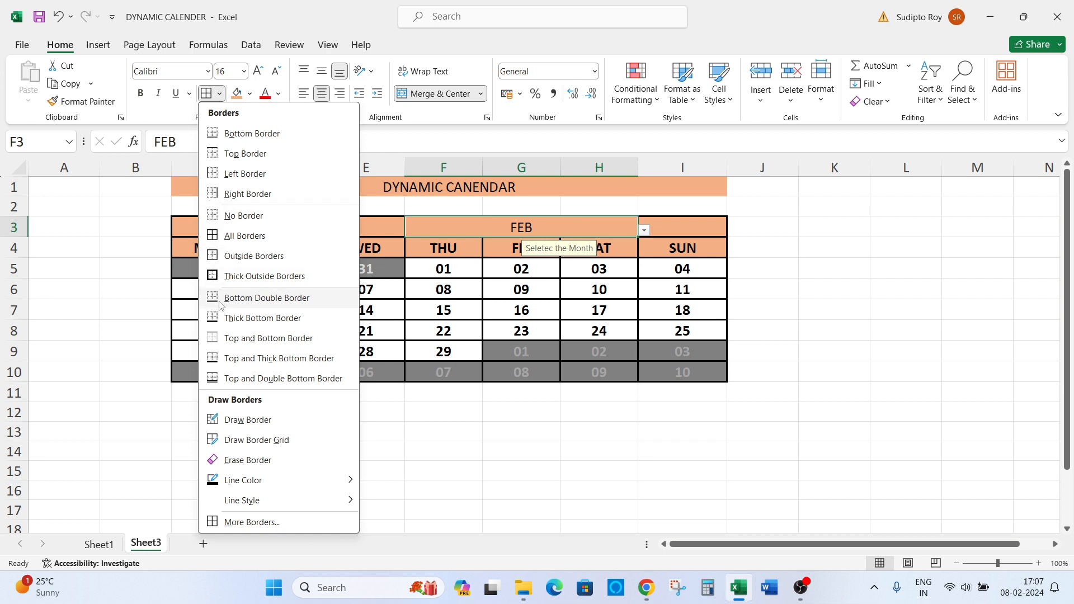
pyautogui.click(224, 173)
pyautogui.click(358, 370)
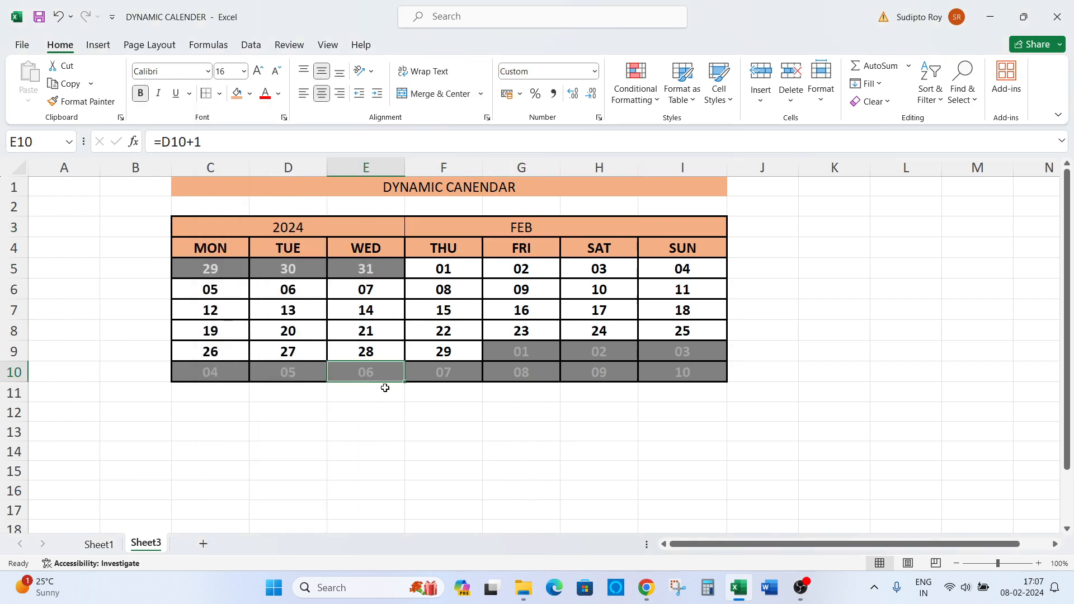
pyautogui.click(431, 229)
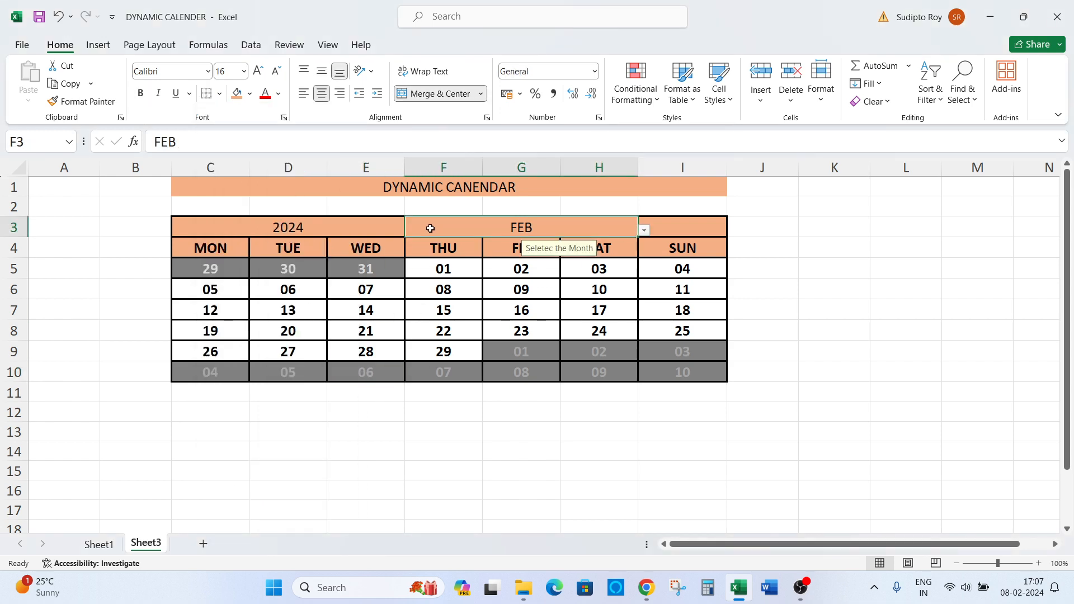
pyautogui.click(336, 228)
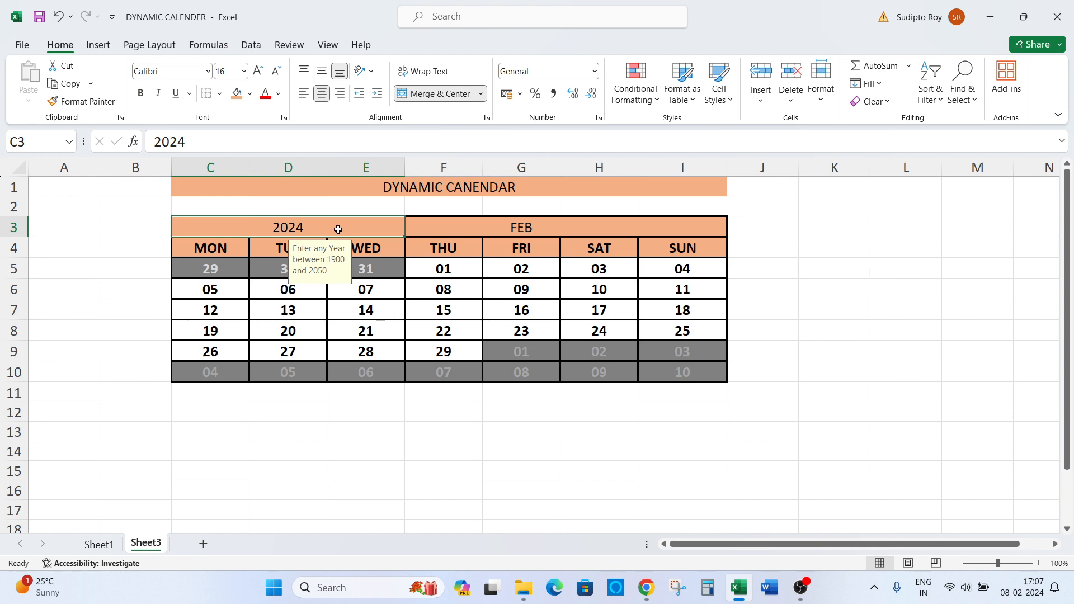
pyautogui.click(296, 412)
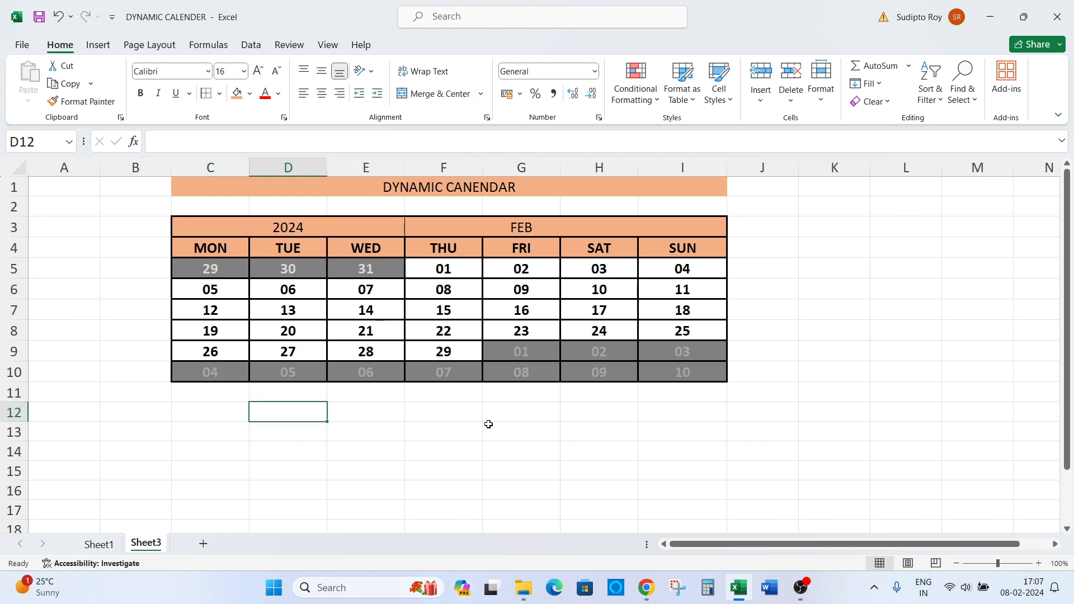
# Step: Test the calendar by setting the month in F3 to MAR and then to DEC
pyautogui.scroll(-1, 494, 398)
pyautogui.scroll(1, 494, 397)
pyautogui.click(500, 229)
pyautogui.hotkey('alt', 'Down')
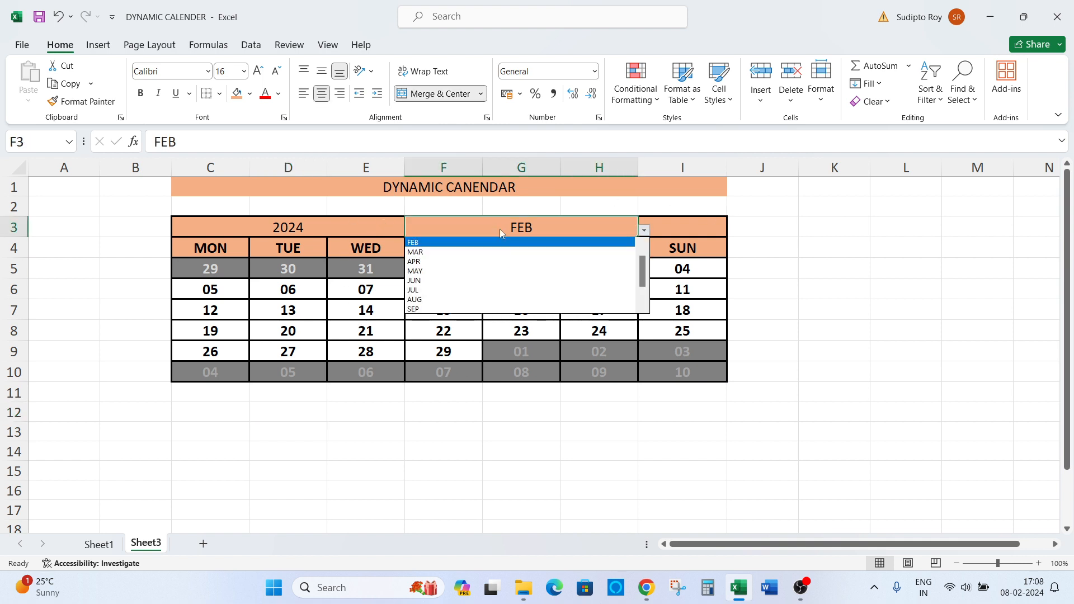
pyautogui.press('Down')
pyautogui.press('Return')
pyautogui.hotkey('alt', 'Down')
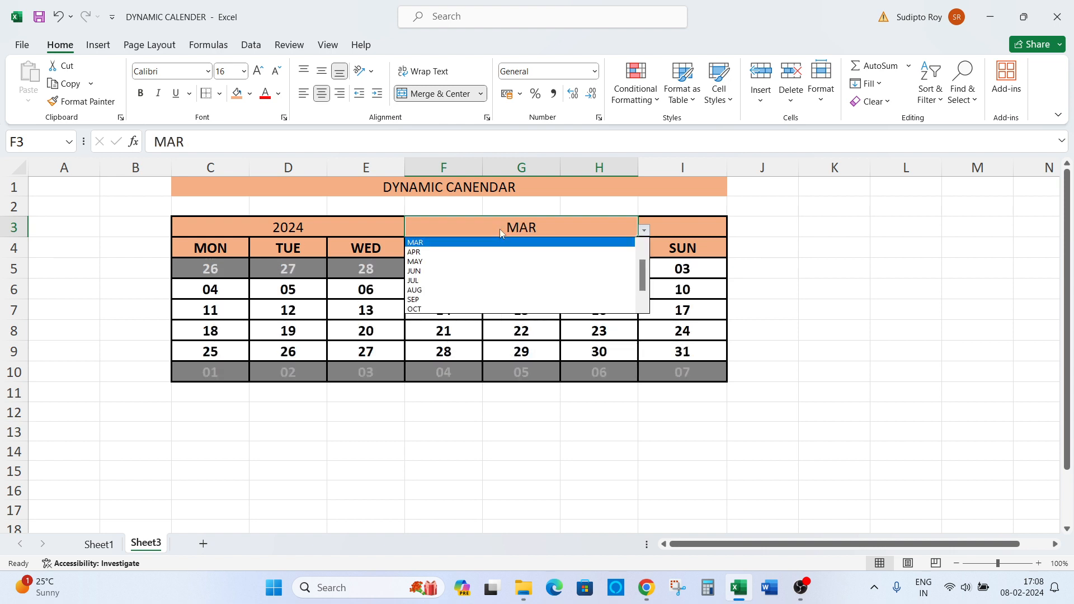
pyautogui.press('End')
pyautogui.press('Return')
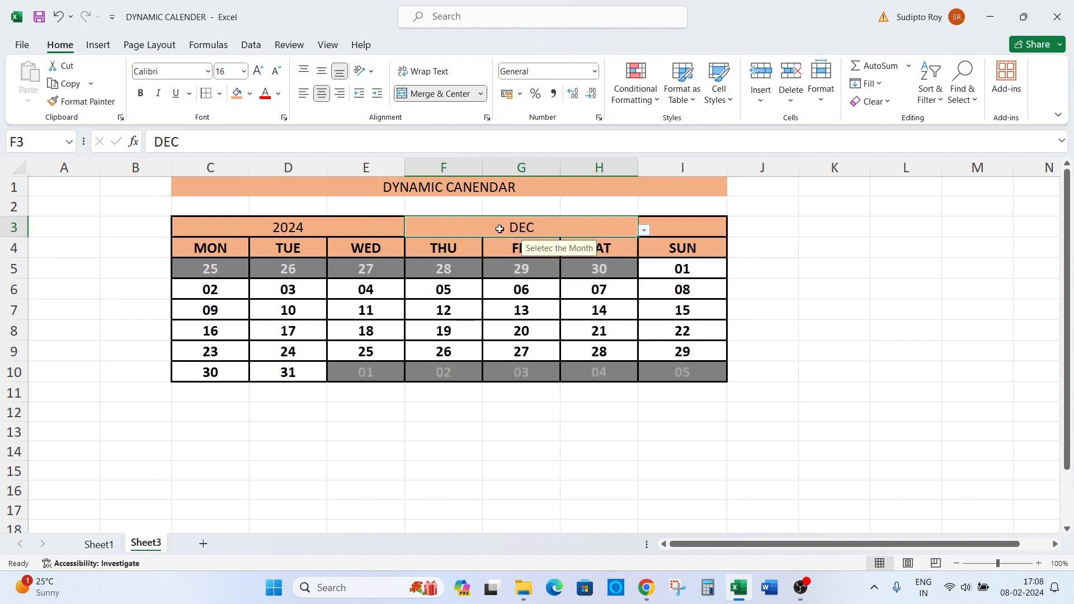
# Step: Test the calendar by setting the year in C3 to 2050 and then to 1900
pyautogui.press('Up')
pyautogui.press('Down')
pyautogui.press('Left')
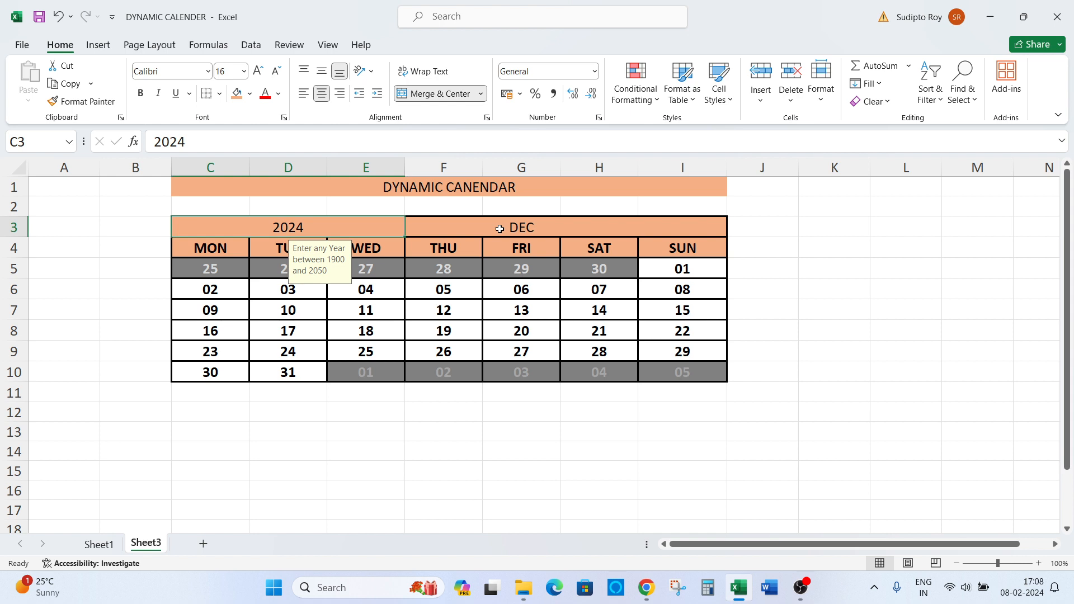
pyautogui.write('2050')
pyautogui.press('Return')
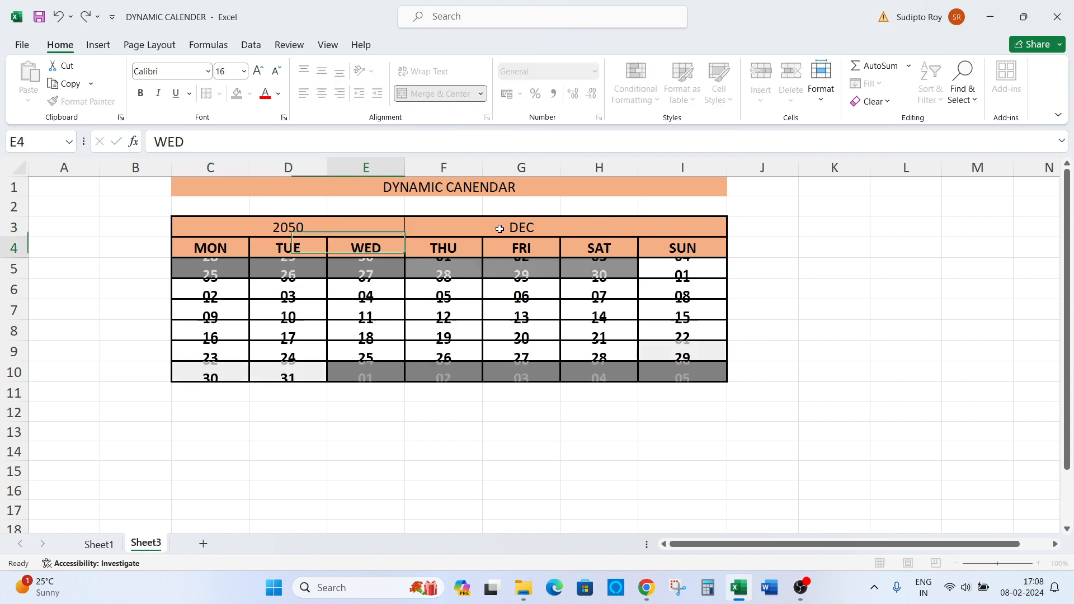
pyautogui.press('Up')
pyautogui.write('1900')
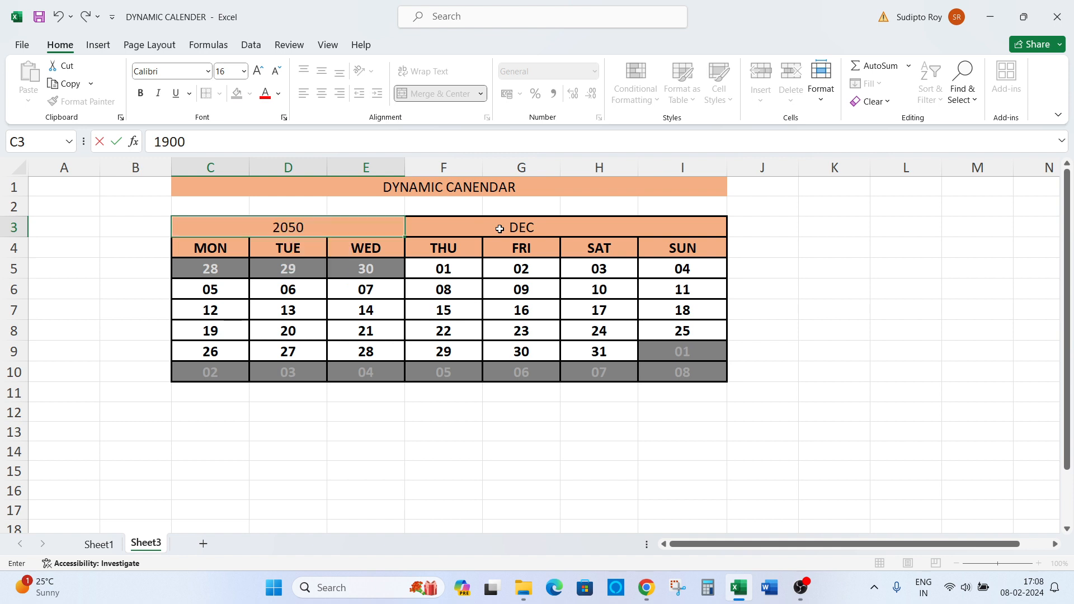
pyautogui.press('Return')
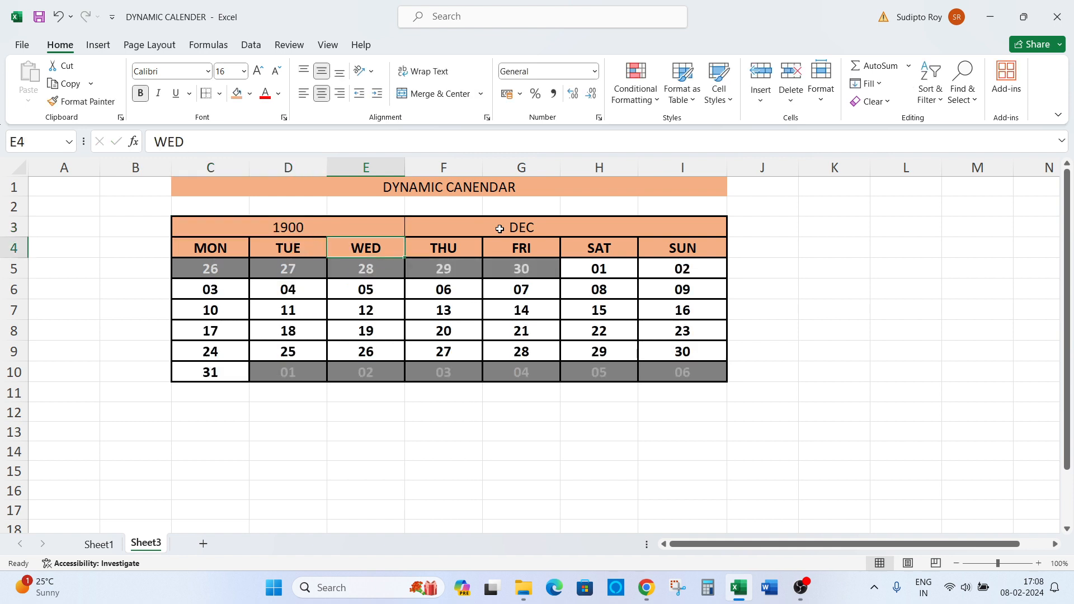
# Step: Set the month in F3 back to FEB and the year in C3 back to 2024
pyautogui.press('Right')
pyautogui.press('Up')
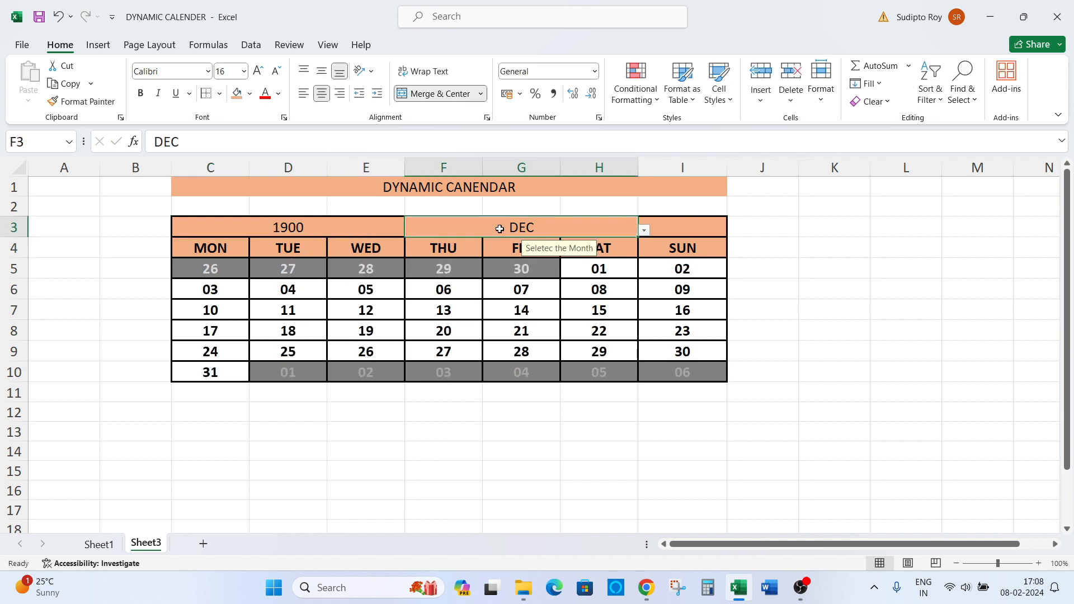
pyautogui.hotkey('alt', 'Down')
pyautogui.press('Home')
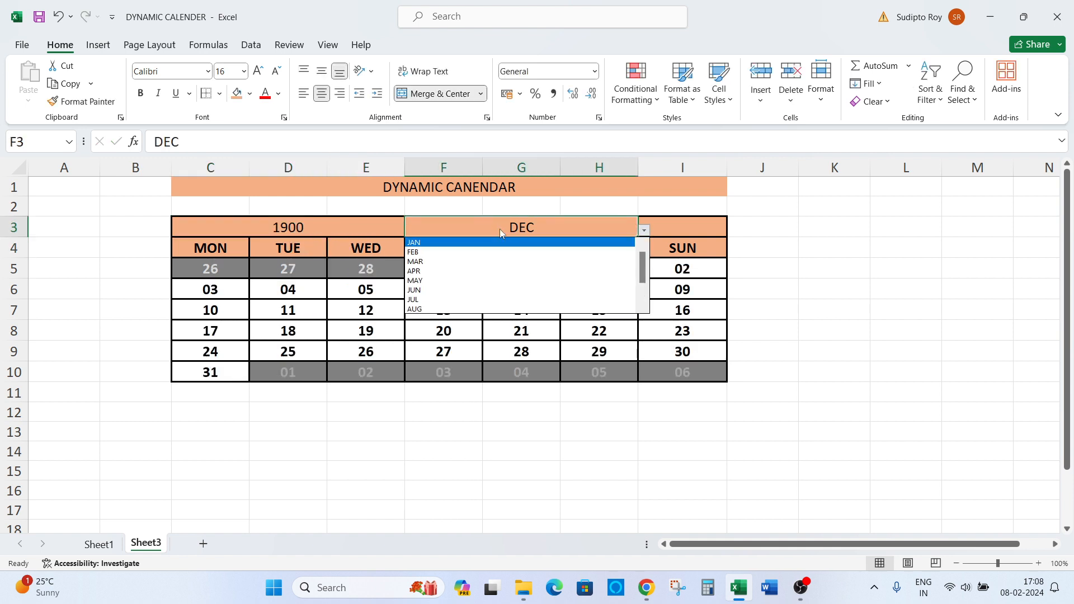
pyautogui.press('Down')
pyautogui.press('Down')
pyautogui.press('Up')
pyautogui.press('Return')
pyautogui.press('Left')
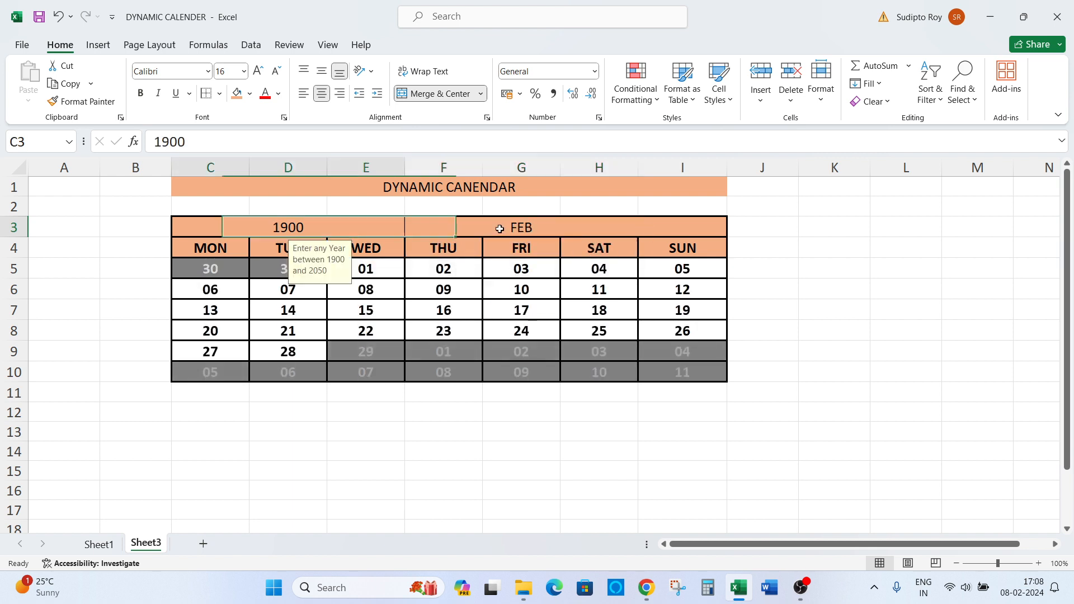
pyautogui.press('Left')
pyautogui.press('Right')
pyautogui.write('2024')
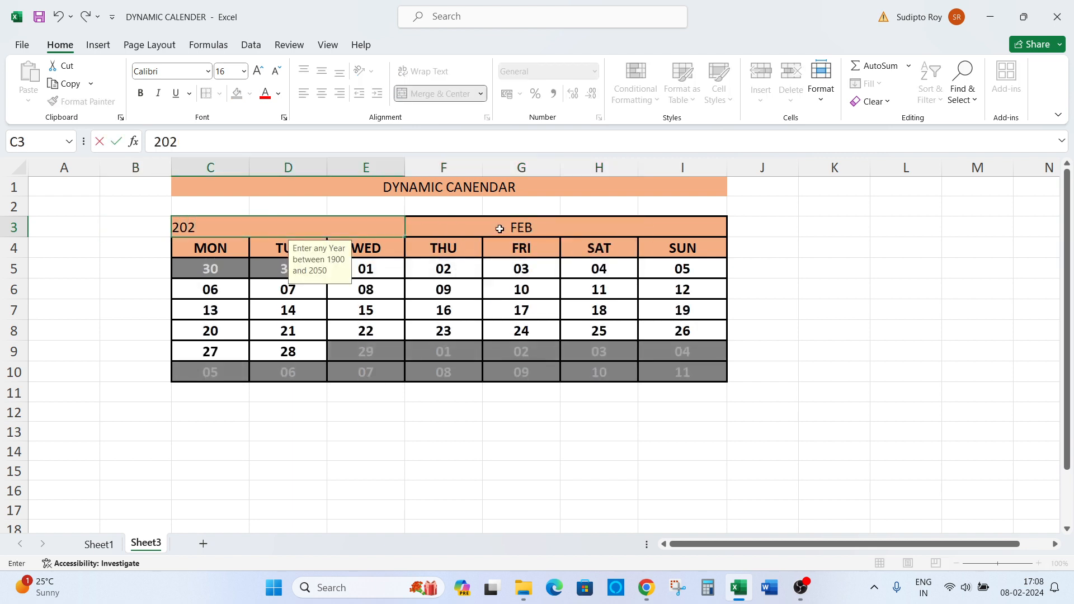
pyautogui.press('Return')
# Step: Examine the February 2024 dates around Thursday the 8th in the calendar grid
pyautogui.press('Down')
pyautogui.press('Down')
pyautogui.press('Right')
pyautogui.press('Right')
pyautogui.press('Right')
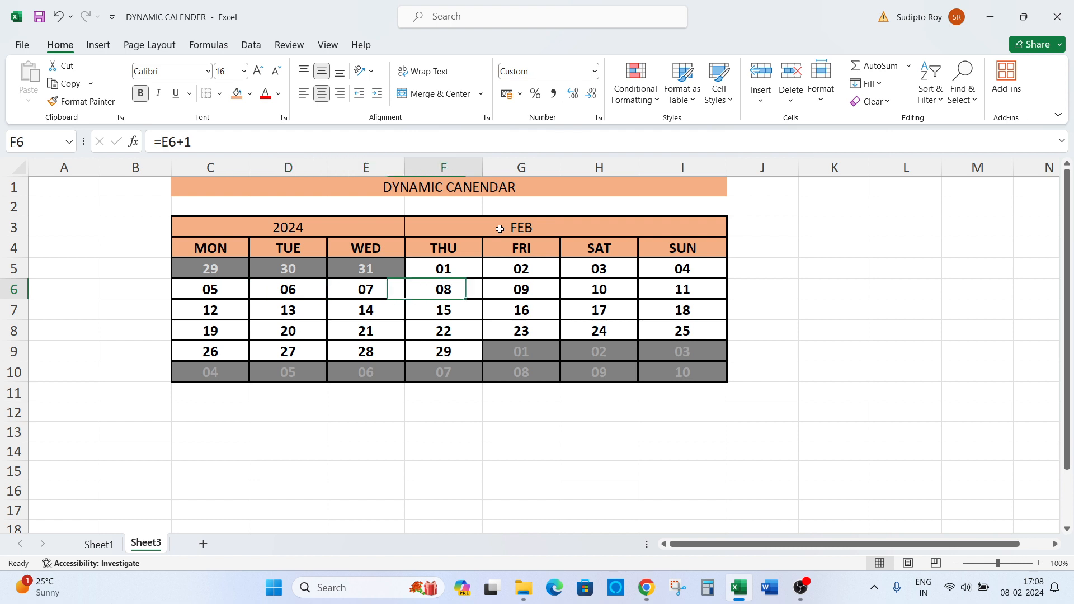
pyautogui.press('Up')
pyautogui.press('Down')
pyautogui.press('Down')
pyautogui.press('Up')
# Step: Set the font colour of the Sunday dates in I5:I10 to red
pyautogui.moveTo(670, 269); pyautogui.dragTo(677, 367)
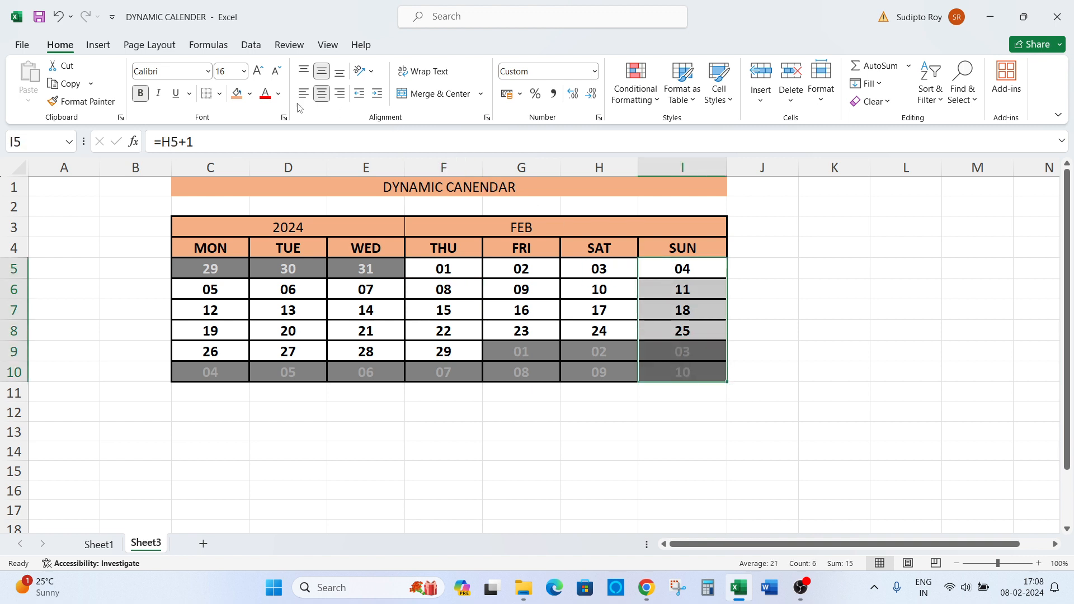
pyautogui.click(279, 95)
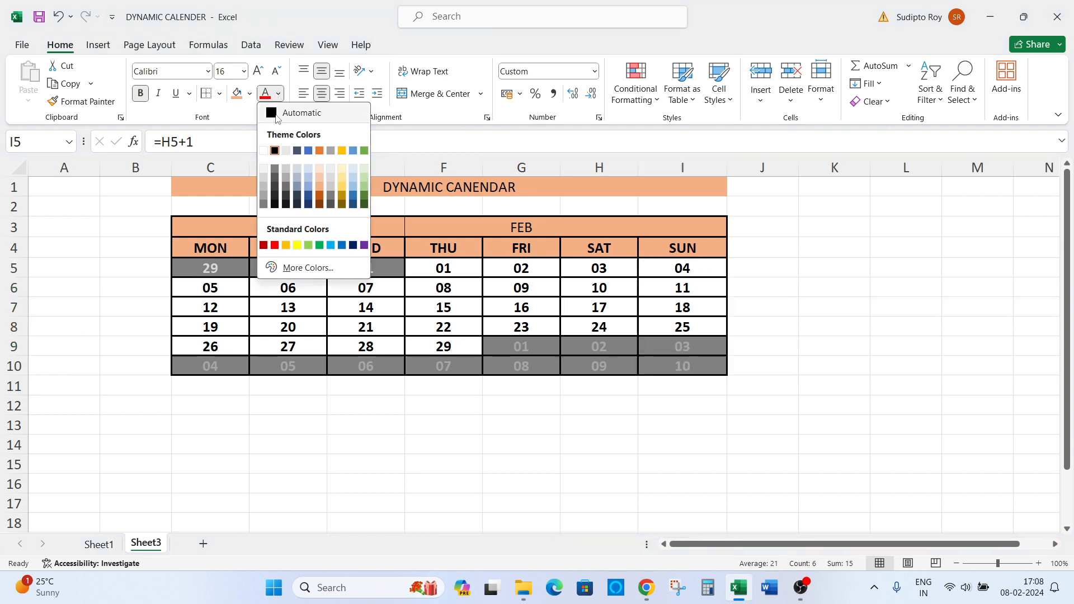
pyautogui.click(268, 96)
pyautogui.click(268, 96)
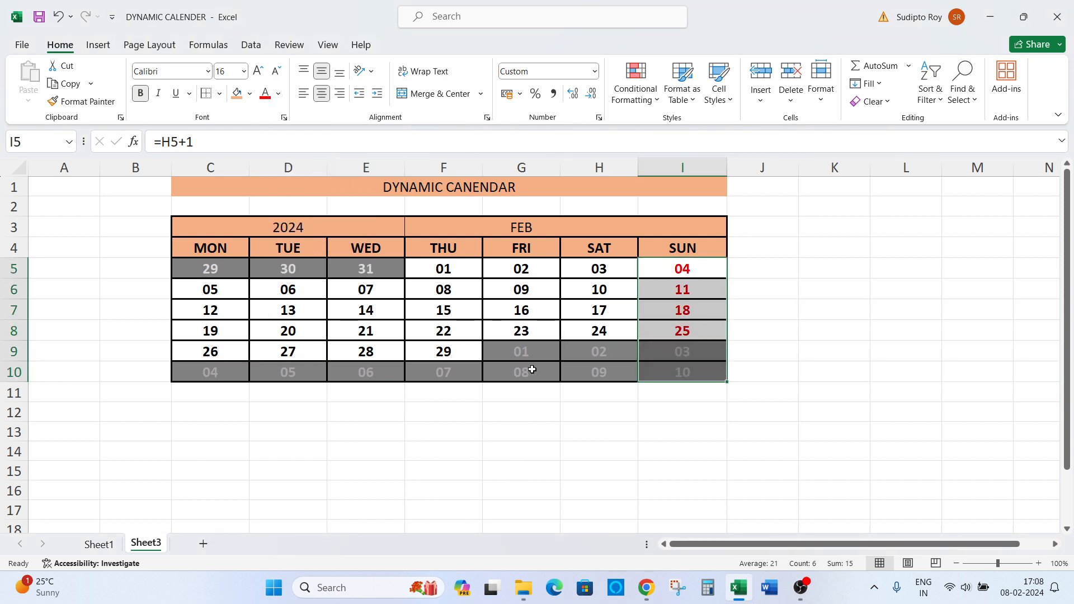
pyautogui.click(620, 390)
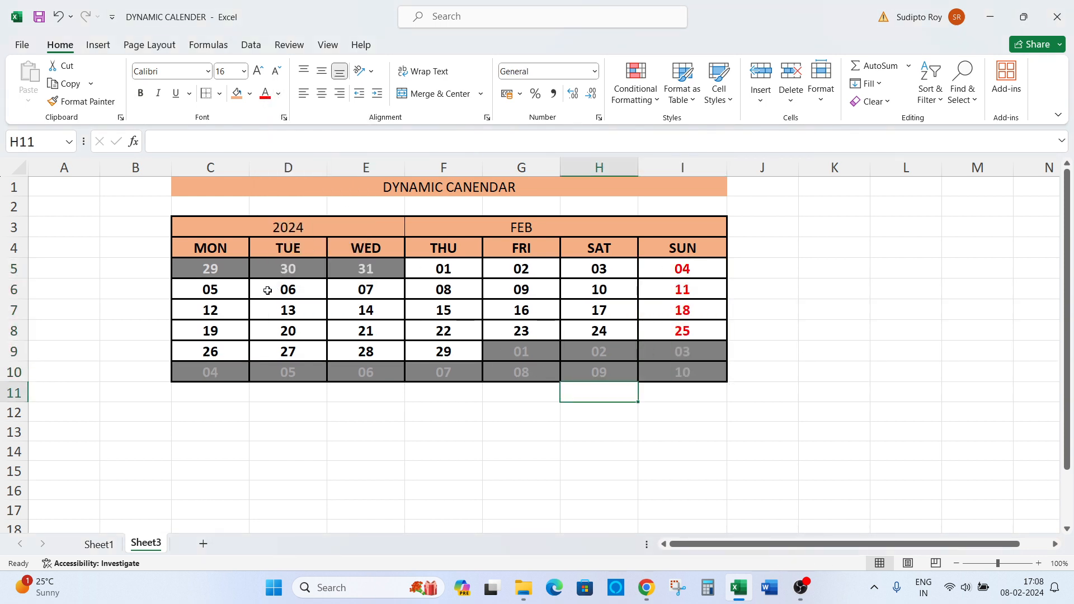
# Step: Review the WEEKDAY formula in J3 and its return type 3, numbers 0 (Monday) through 6 (Sunday), discarding any edit
pyautogui.click(708, 187)
pyautogui.click(760, 191)
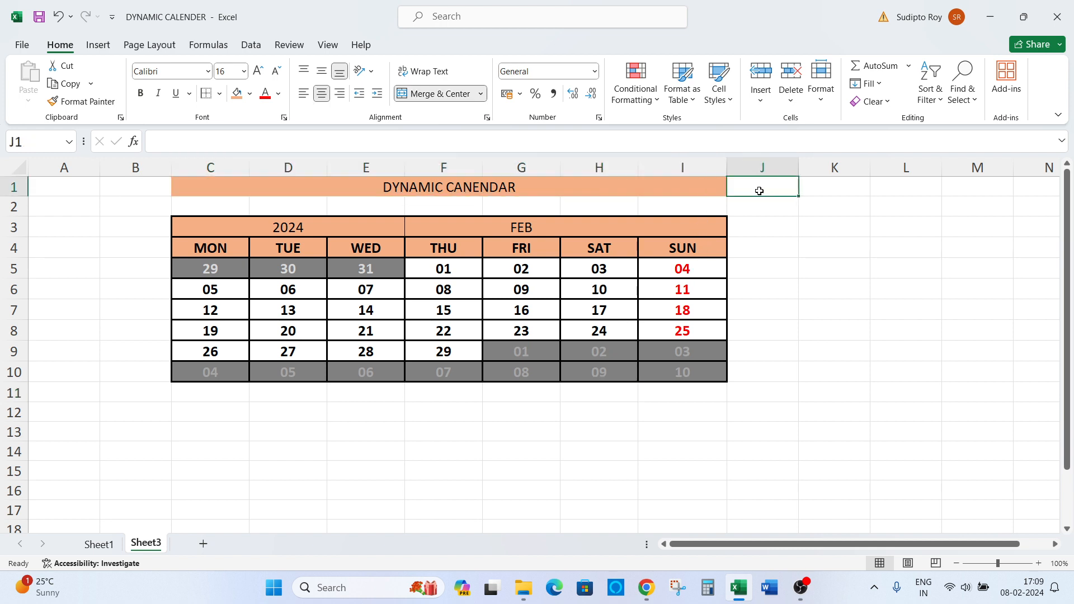
pyautogui.click(673, 211)
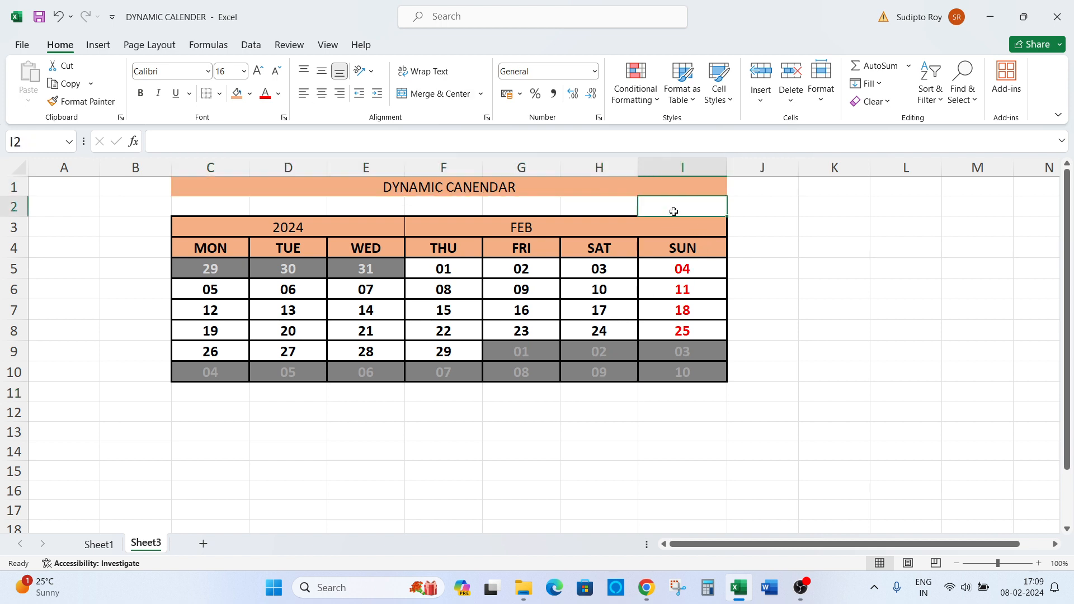
pyautogui.click(614, 211)
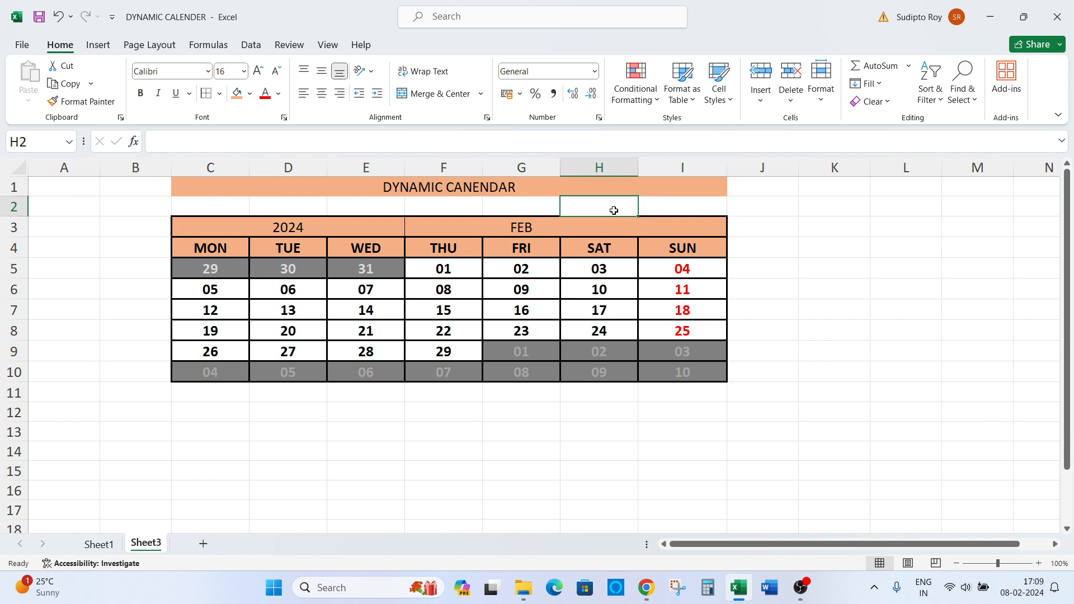
pyautogui.press('Down')
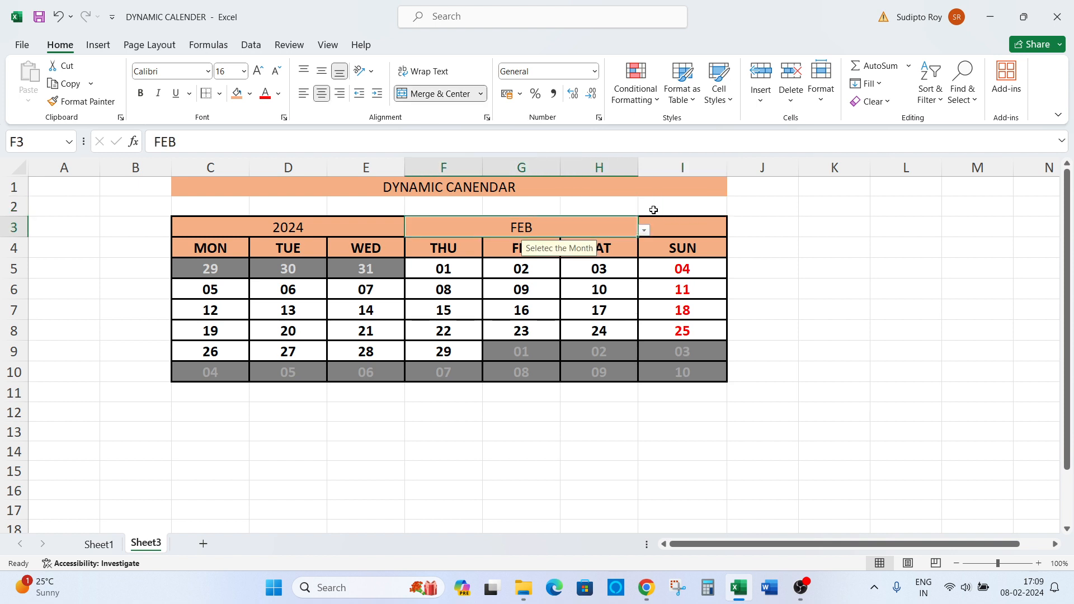
pyautogui.press('Right')
pyautogui.press('Right')
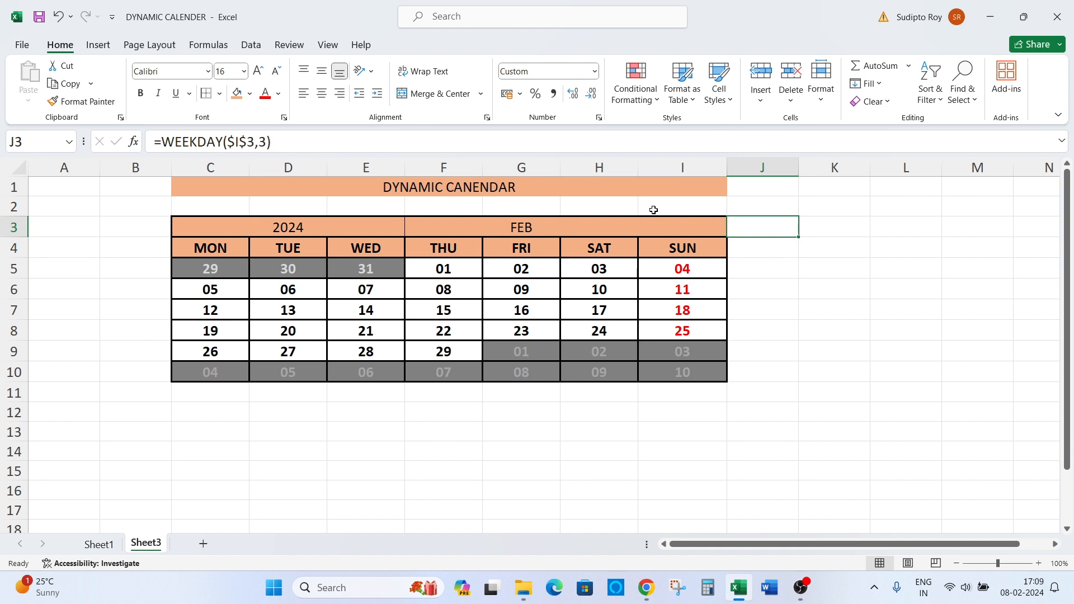
pyautogui.press('F2')
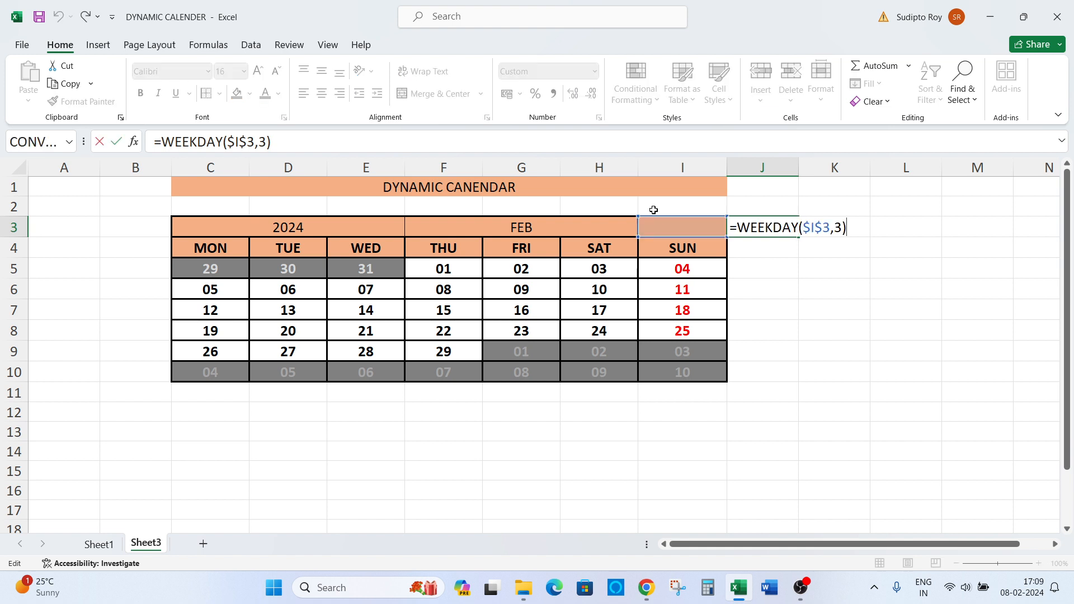
pyautogui.press('BackSpace')
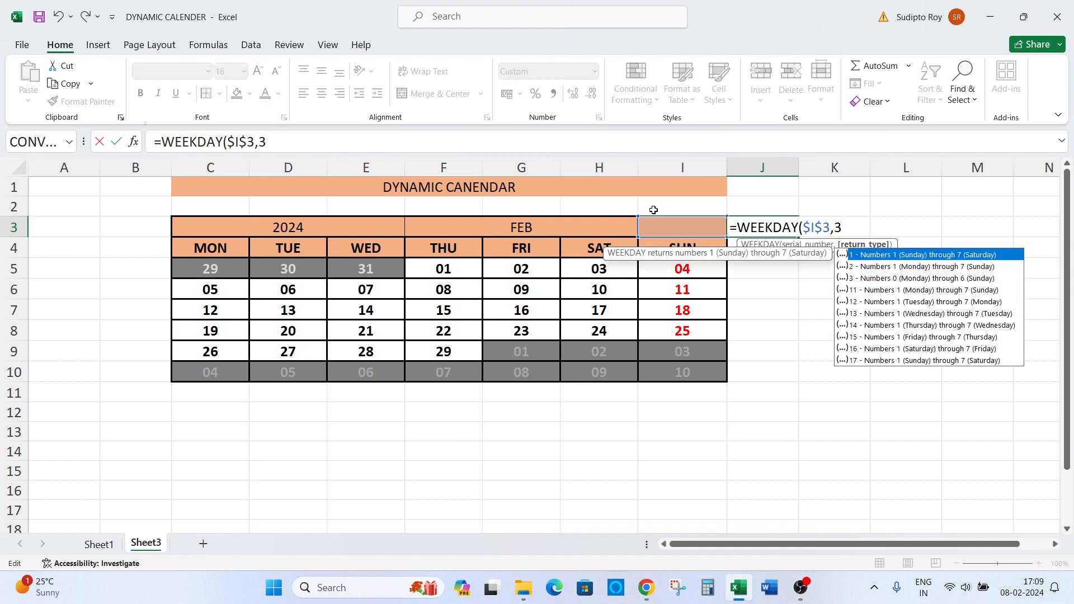
pyautogui.click(964, 279)
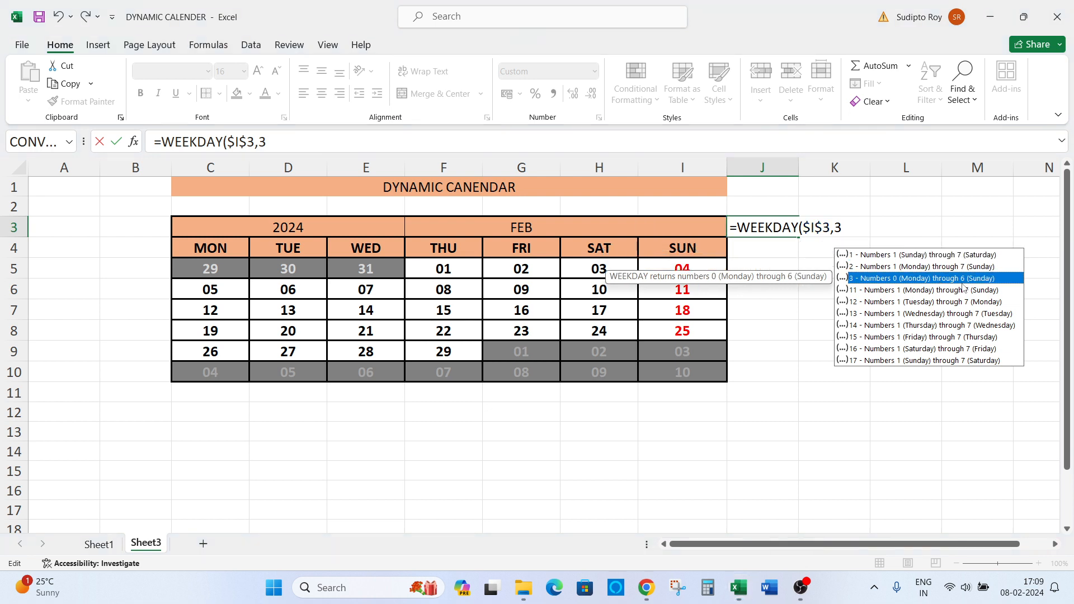
pyautogui.press('Tab')
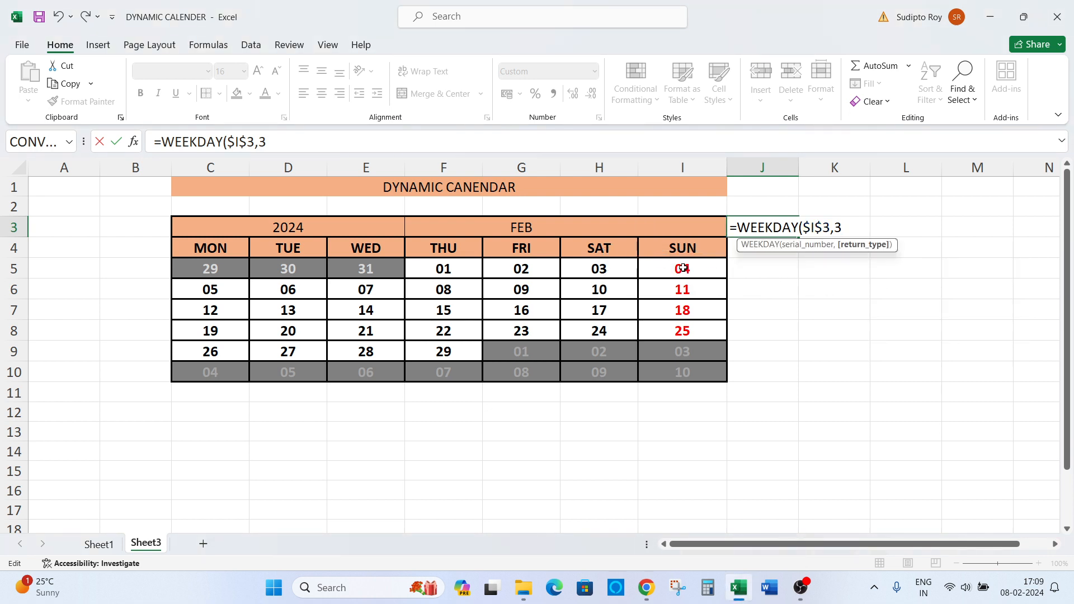
pyautogui.press('Escape')
# Step: Test the red Sundays by setting the month in F3 to JAN and then back to FEB
pyautogui.click(342, 231)
pyautogui.press('Tab')
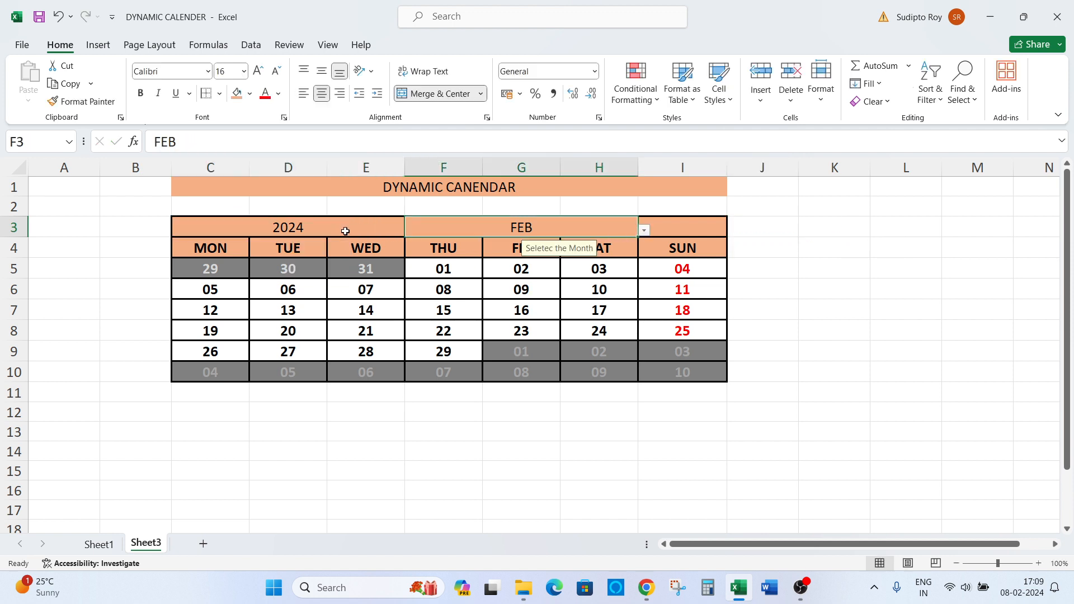
pyautogui.hotkey('alt', 'Down')
pyautogui.press('Up')
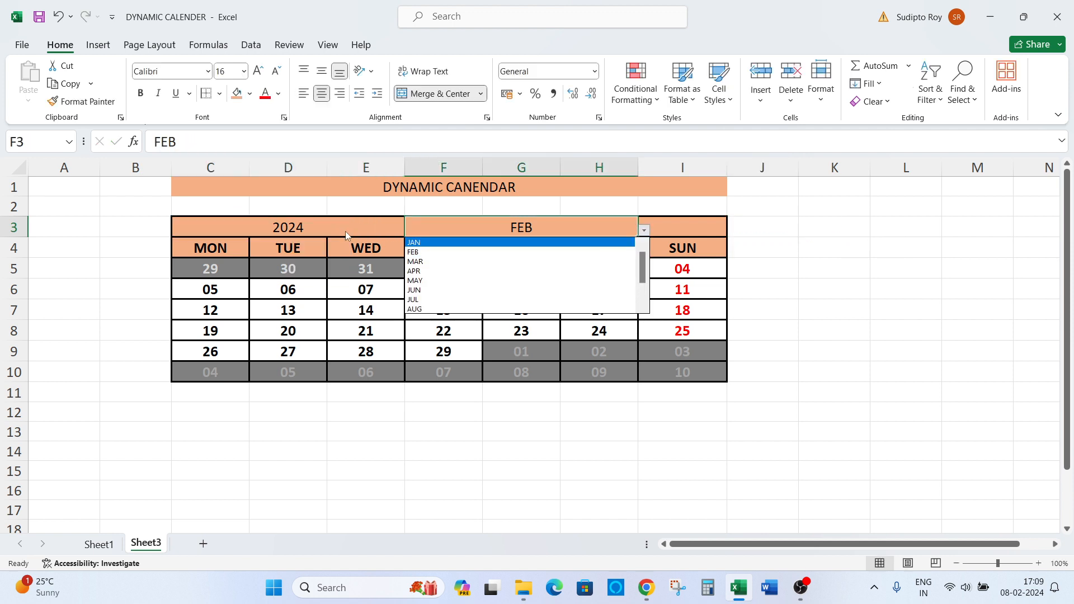
pyautogui.press('Return')
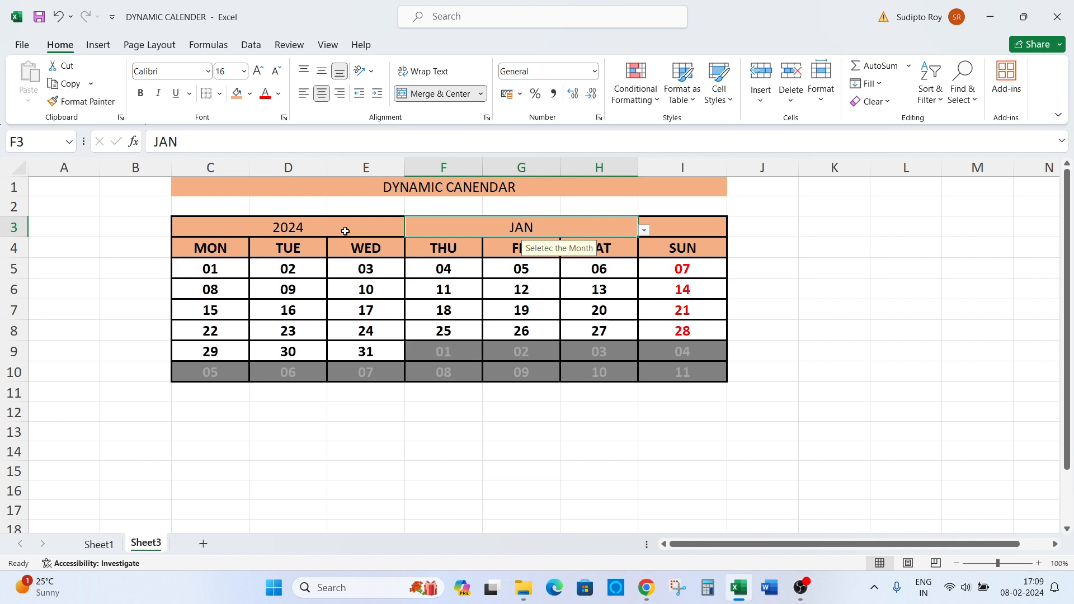
pyautogui.hotkey('alt', 'Down')
pyautogui.press('Return')
pyautogui.hotkey('alt', 'Down')
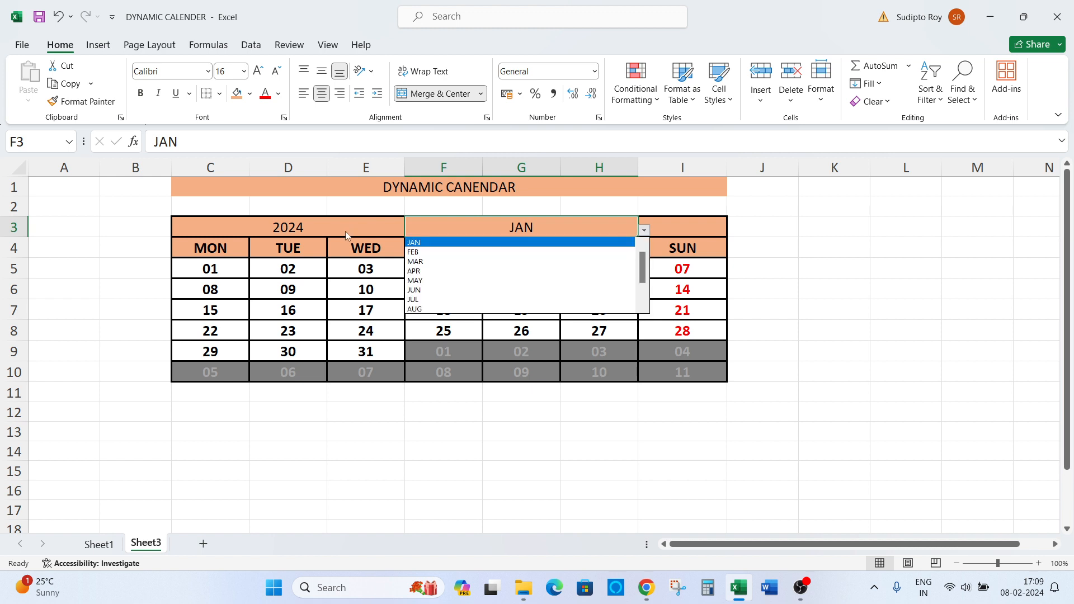
pyautogui.press('Down')
pyautogui.press('Return')
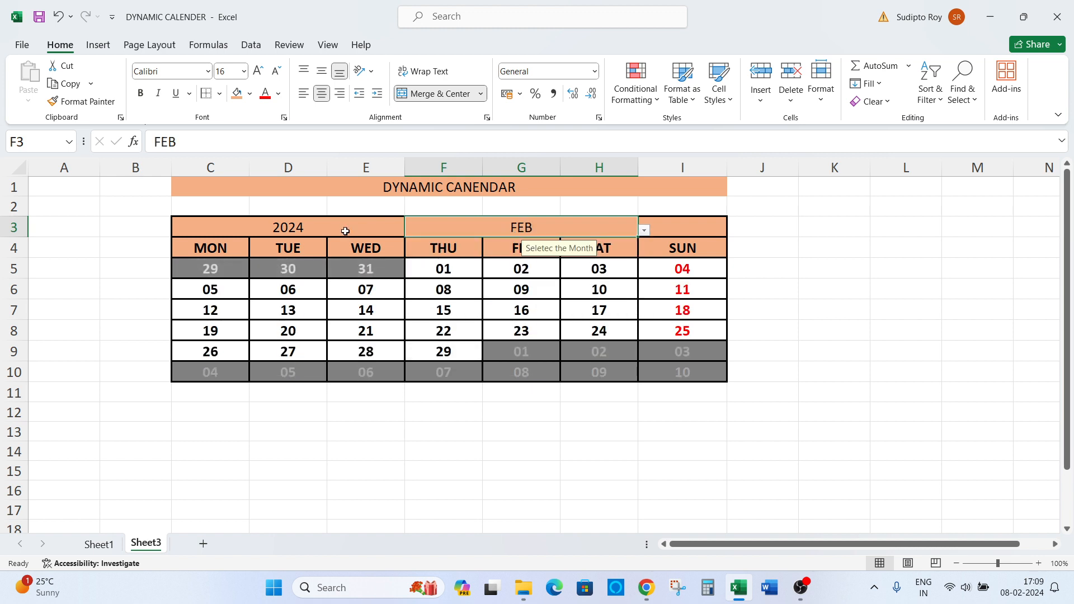
# Step: Review the input messages of the year cell C3 and the month cell F3
pyautogui.press('Left')
pyautogui.press('Left')
pyautogui.press('Right')
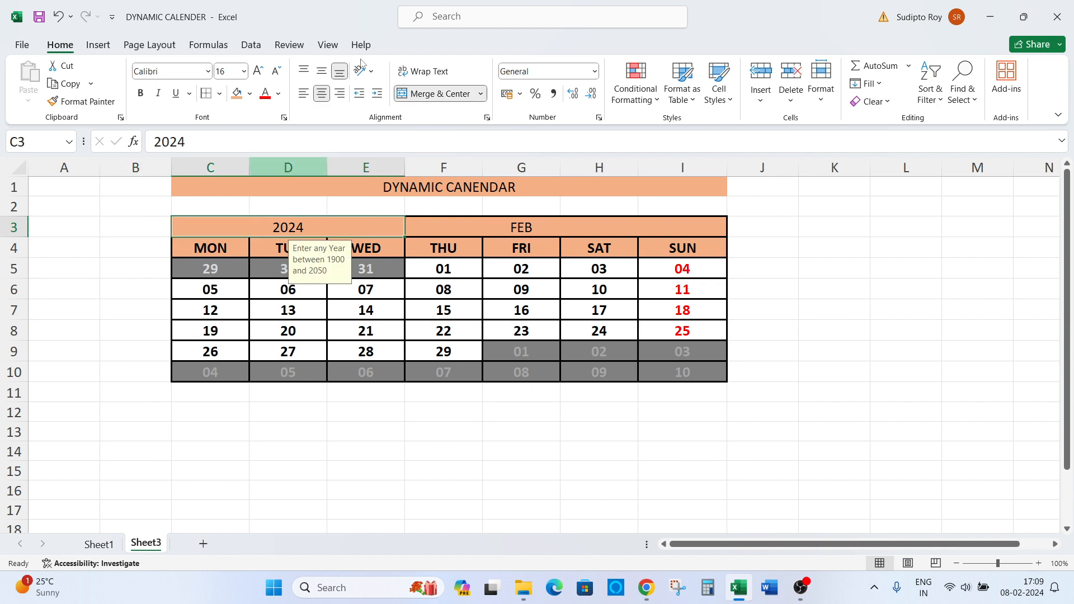
pyautogui.click(758, 185)
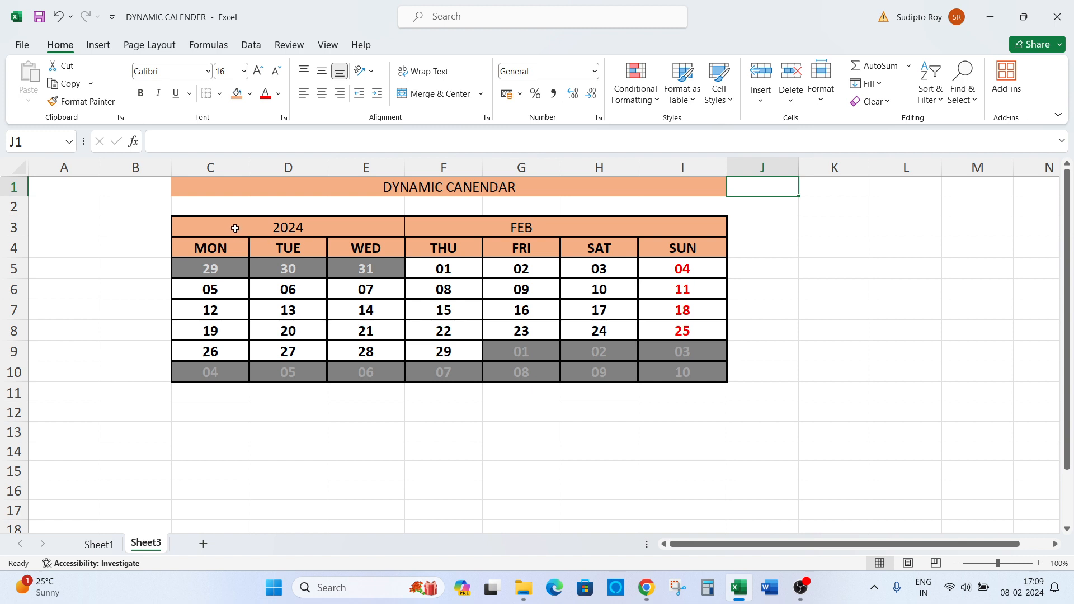
pyautogui.click(311, 230)
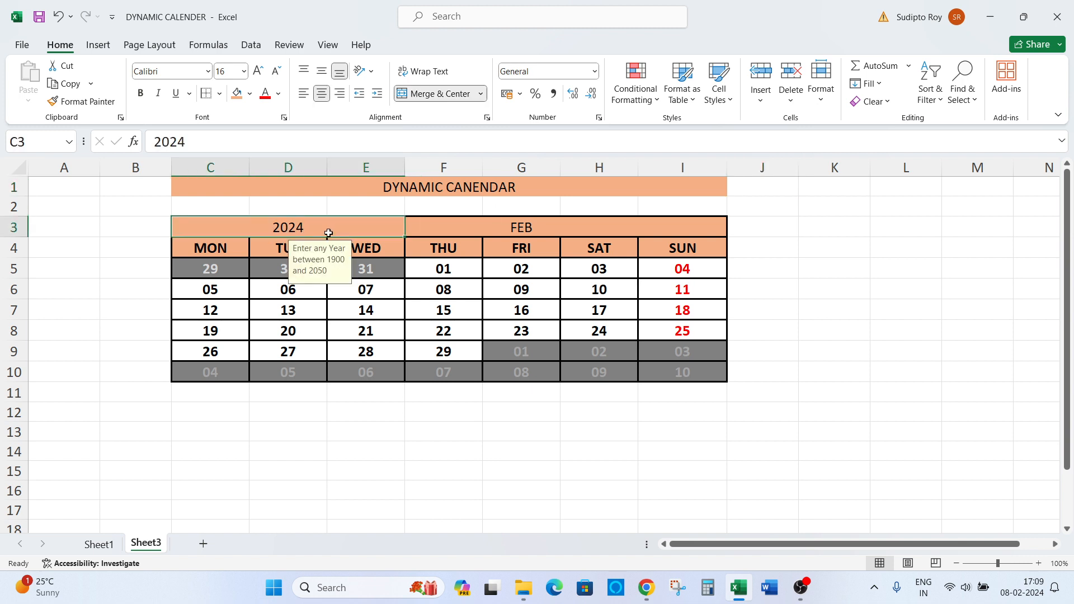
pyautogui.click(509, 233)
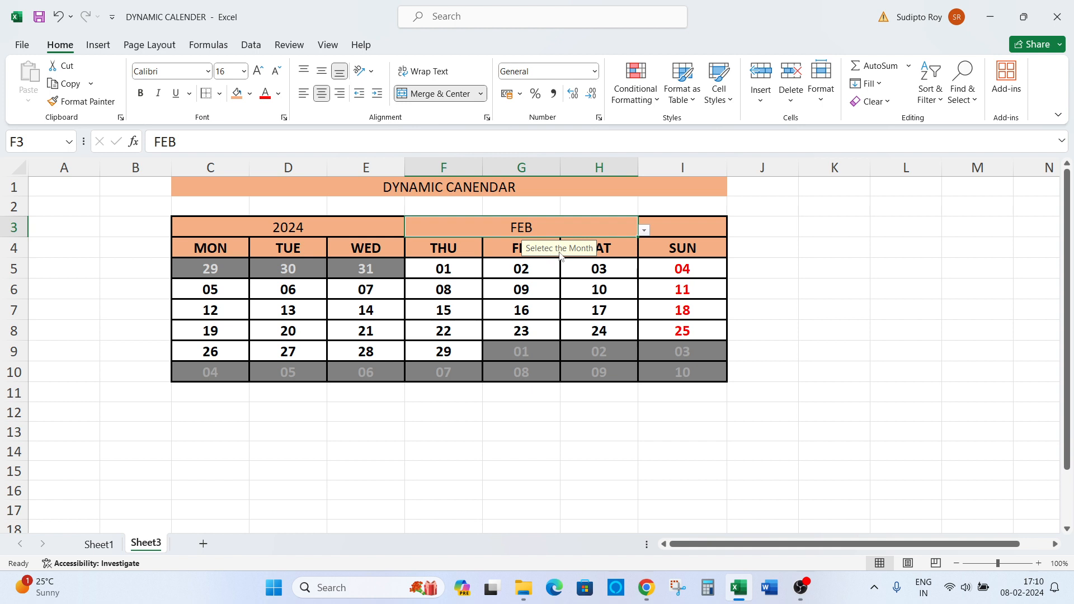
pyautogui.click(329, 230)
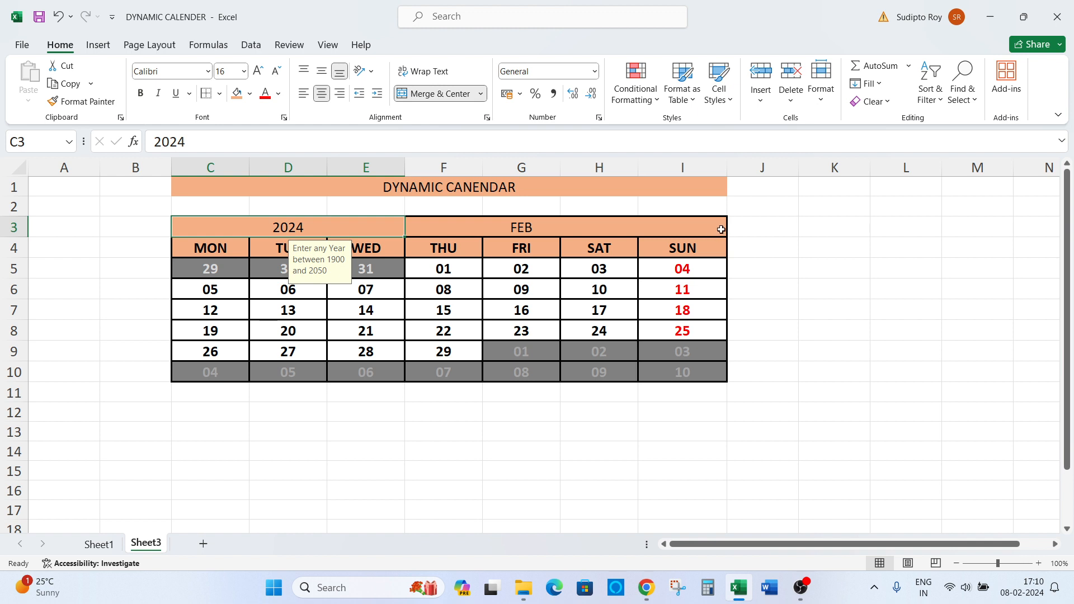
# Step: Examine the DATE and MATCH formula in I3 and the WEEKDAY formula in J3 without changing them
pyautogui.click(667, 226)
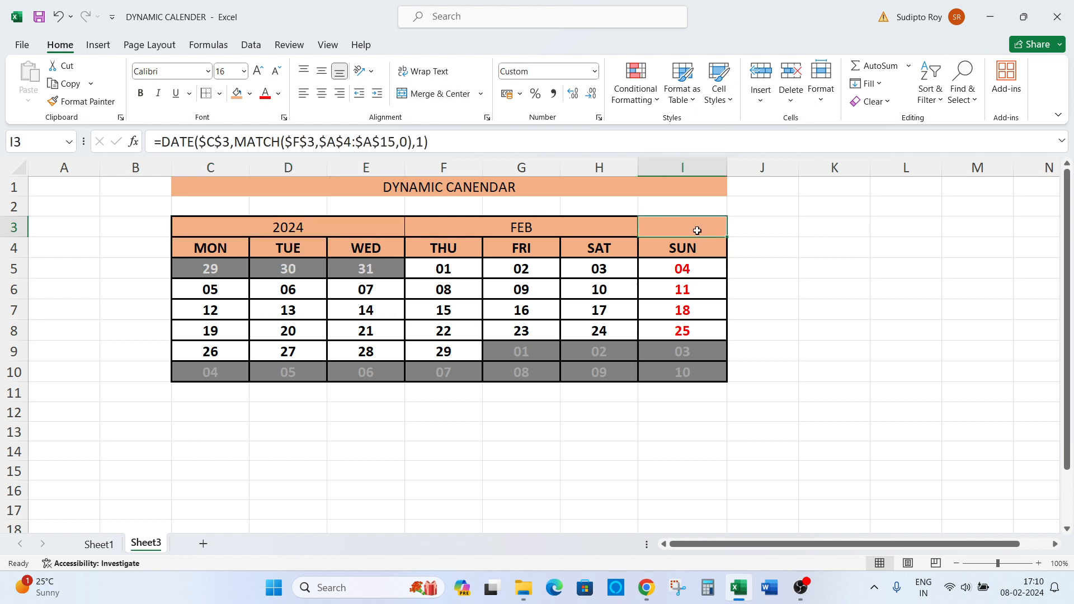
pyautogui.doubleClick(697, 230)
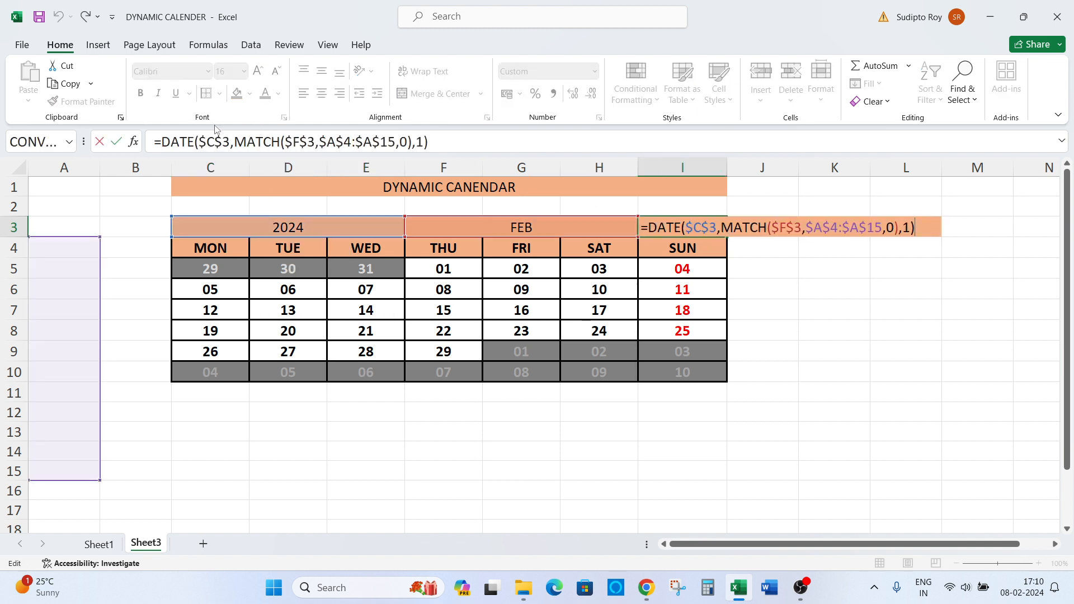
pyautogui.press('Escape')
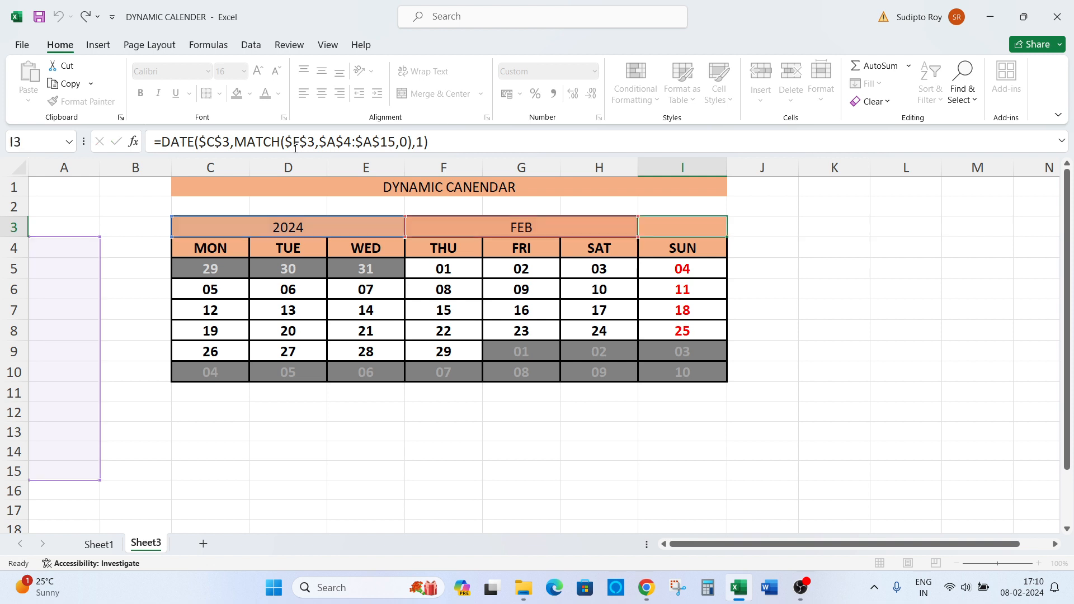
pyautogui.click(744, 222)
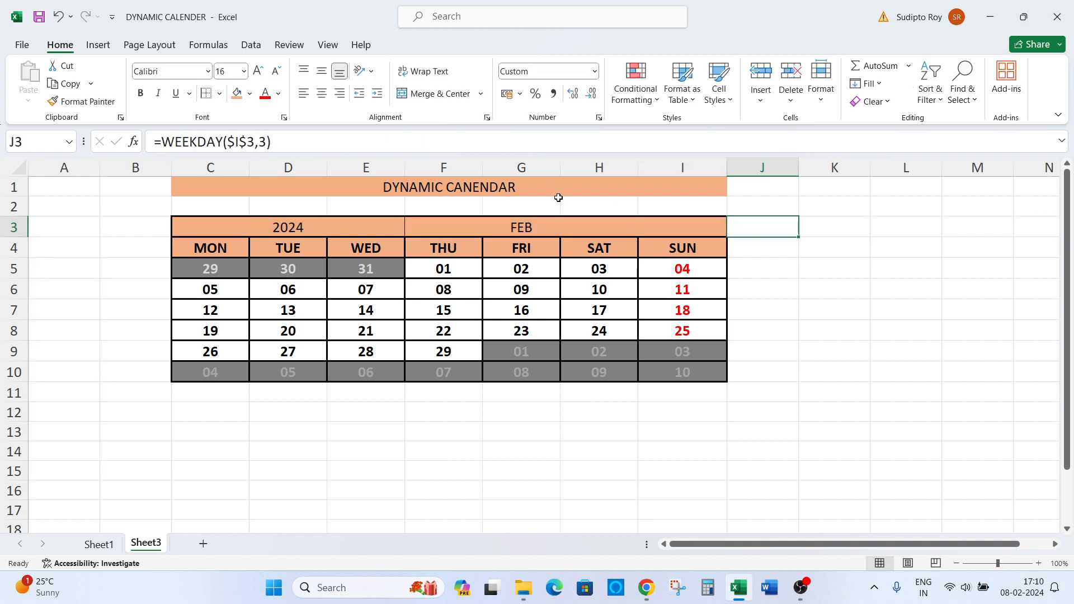
pyautogui.press('F2')
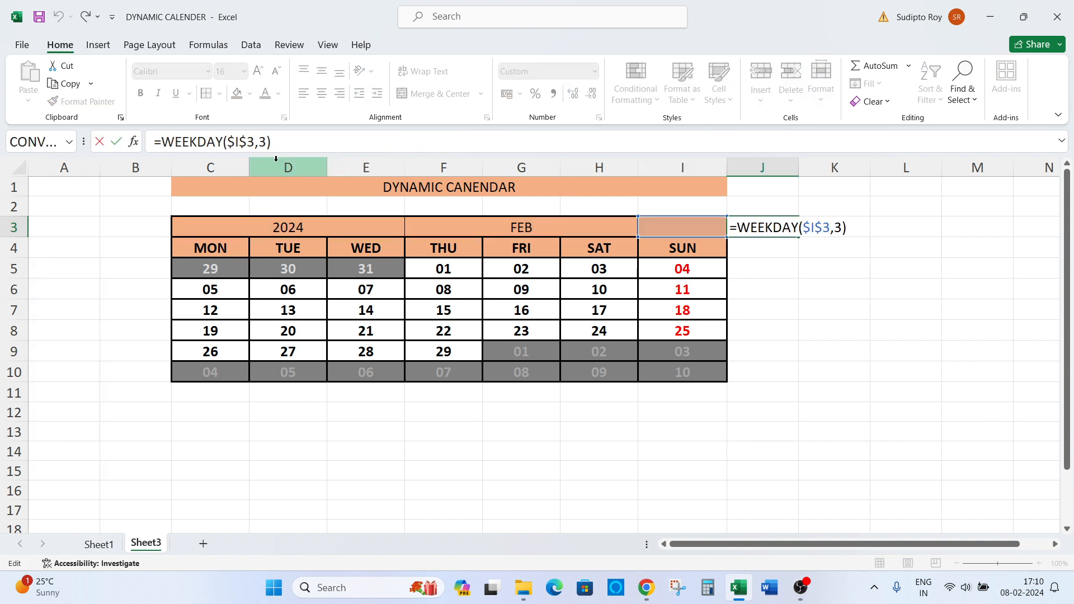
pyautogui.press('Escape')
pyautogui.click(132, 188)
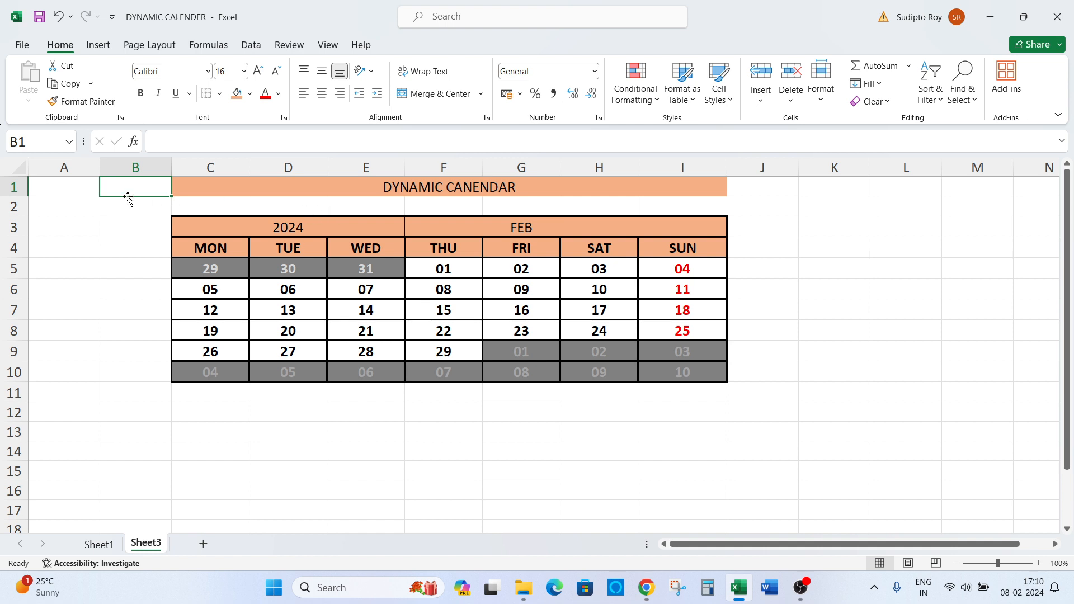
pyautogui.click(67, 183)
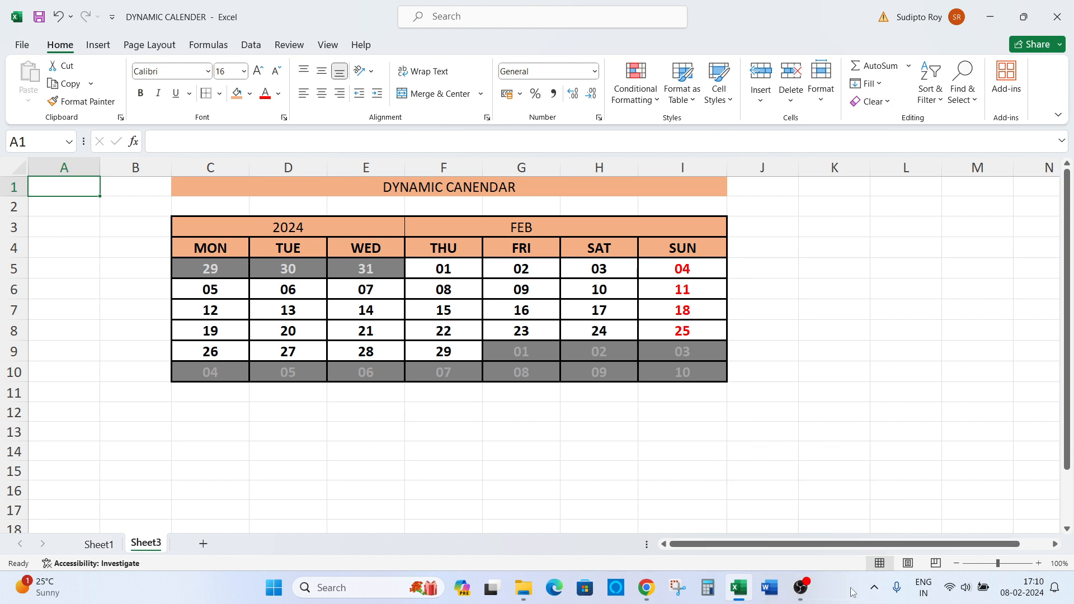
pyautogui.click(801, 587)
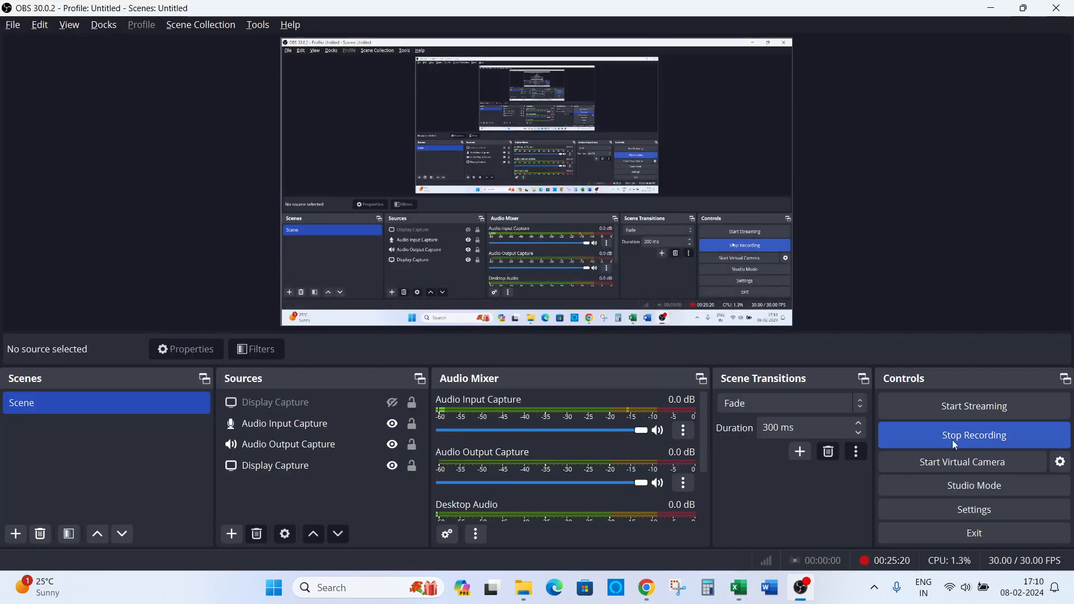